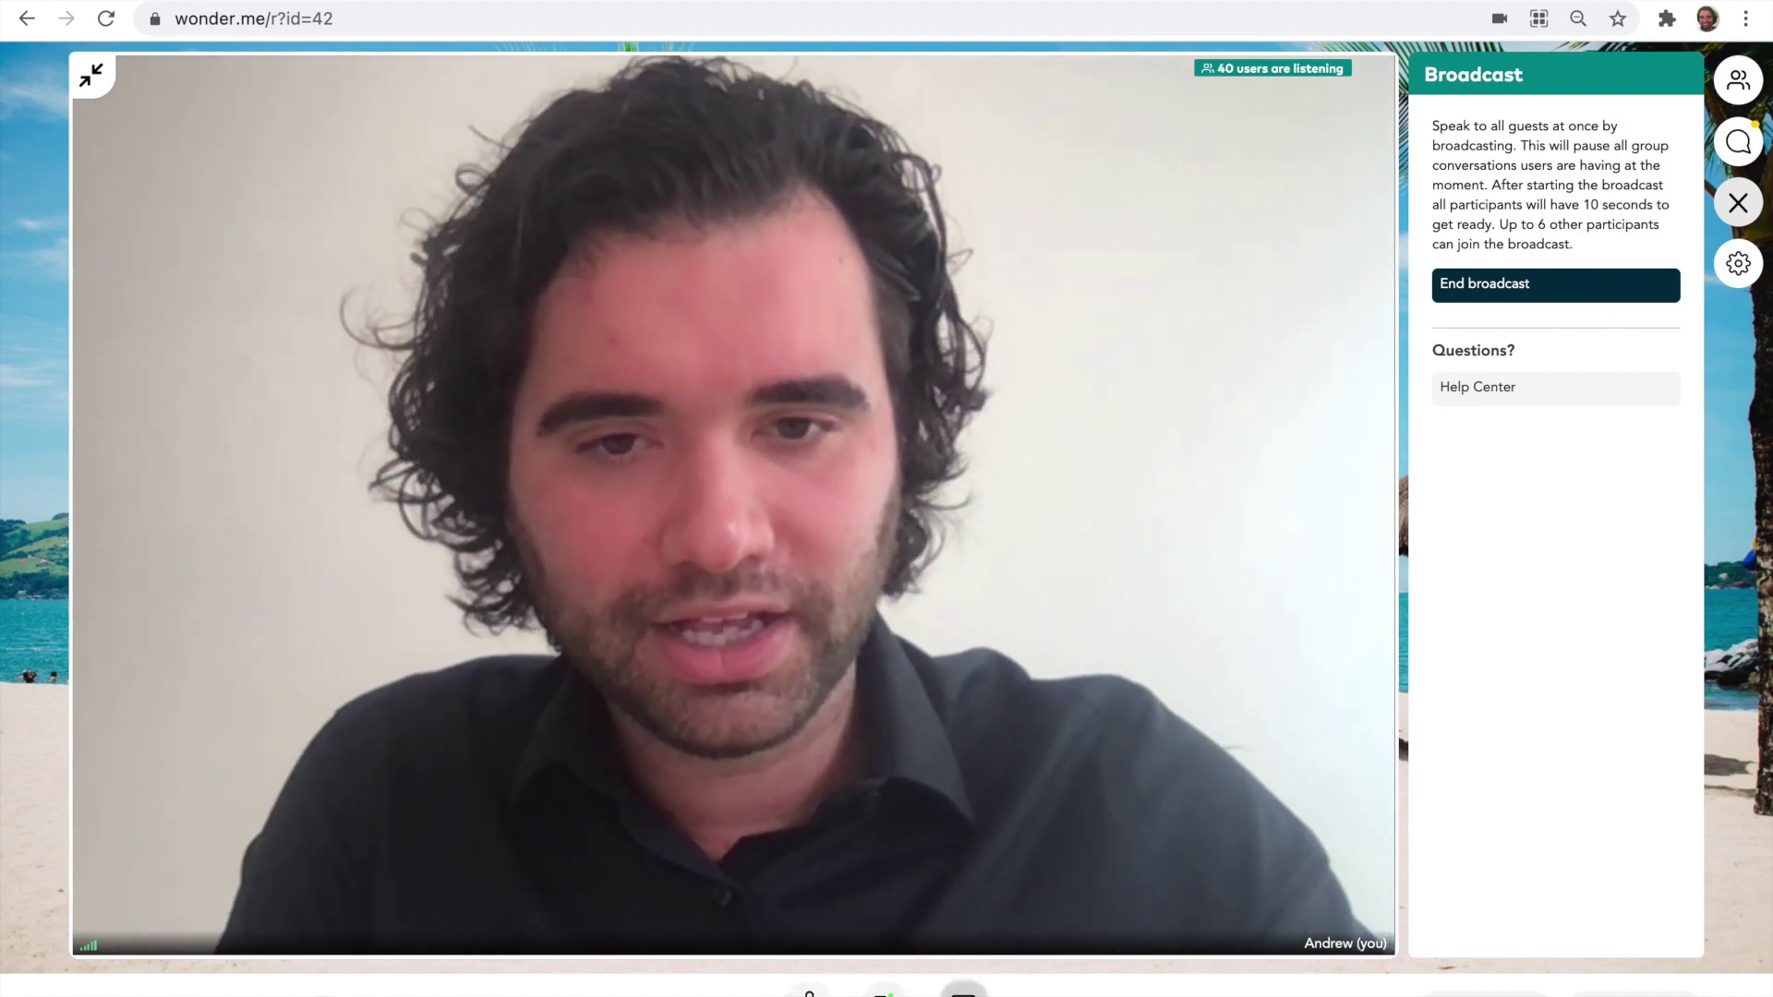
- Share Your Entire Screen with everyone in the Wonder broadcast
{"action": "left_click", "coordinate": [963, 994]}
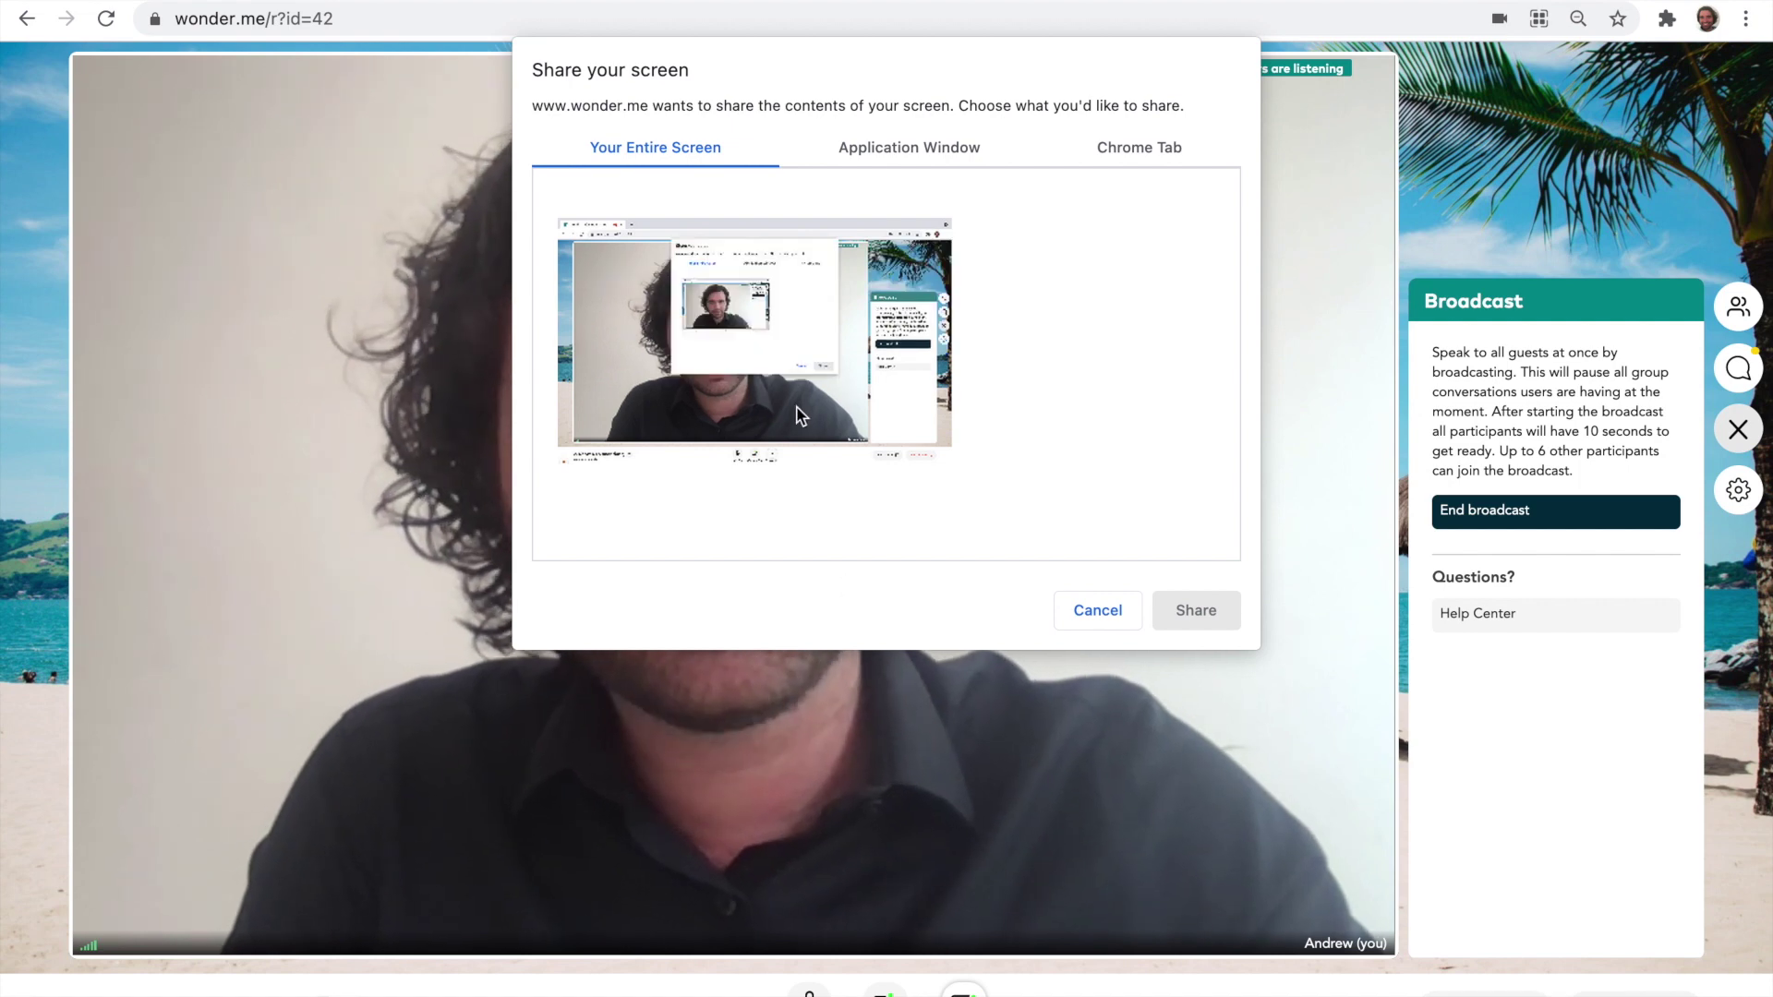
{"action": "left_click", "coordinate": [799, 416]}
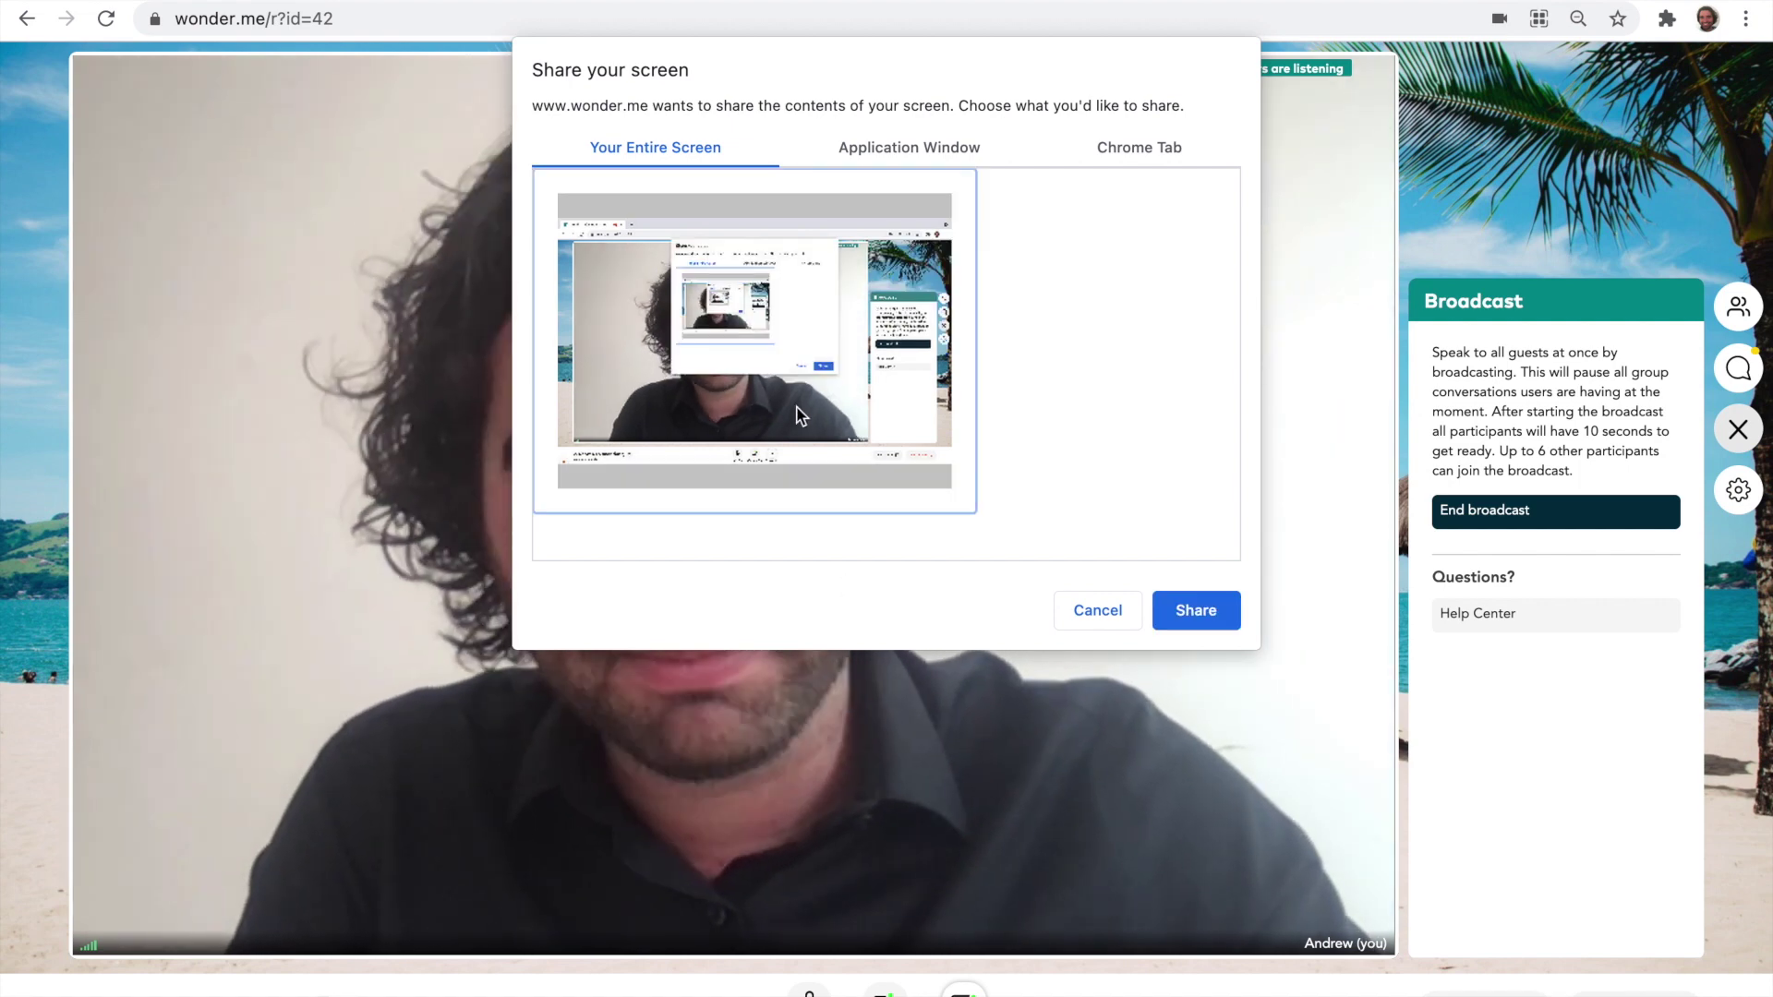
{"action": "left_click", "coordinate": [1191, 615]}
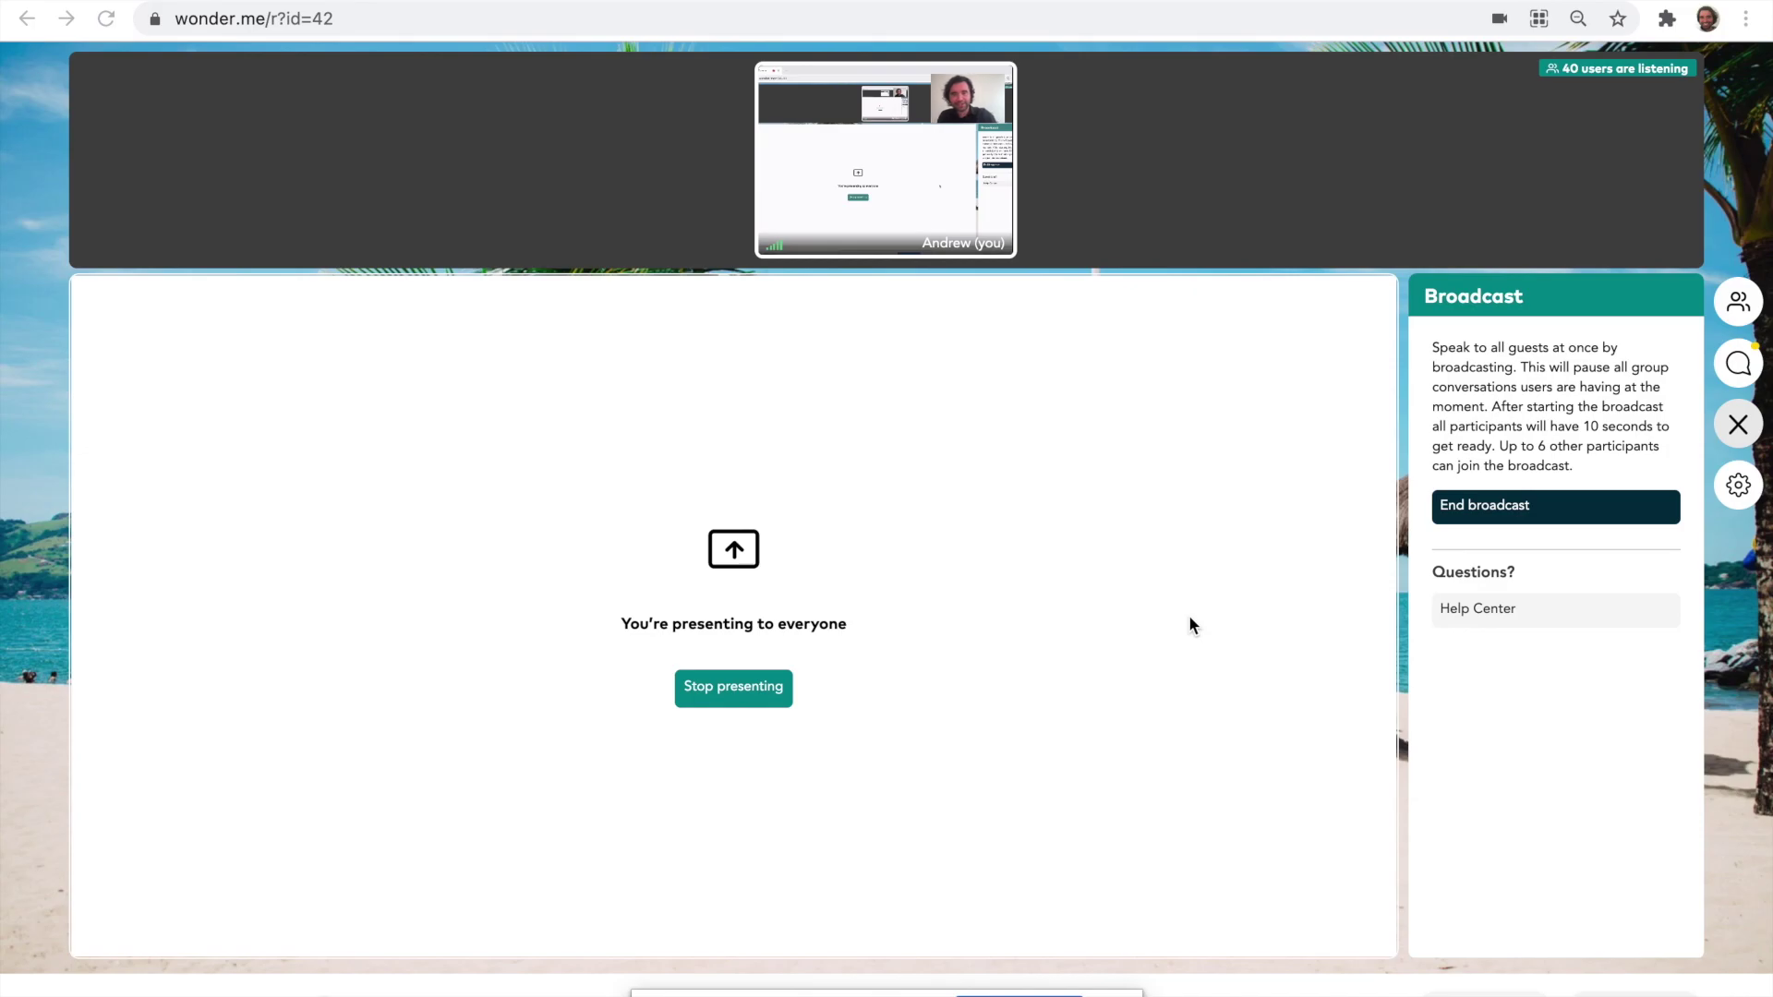
- Switch to the guest's window, collapse the share and walk the avatar across the beach
{"action": "key", "text": "ctrl+Right"}
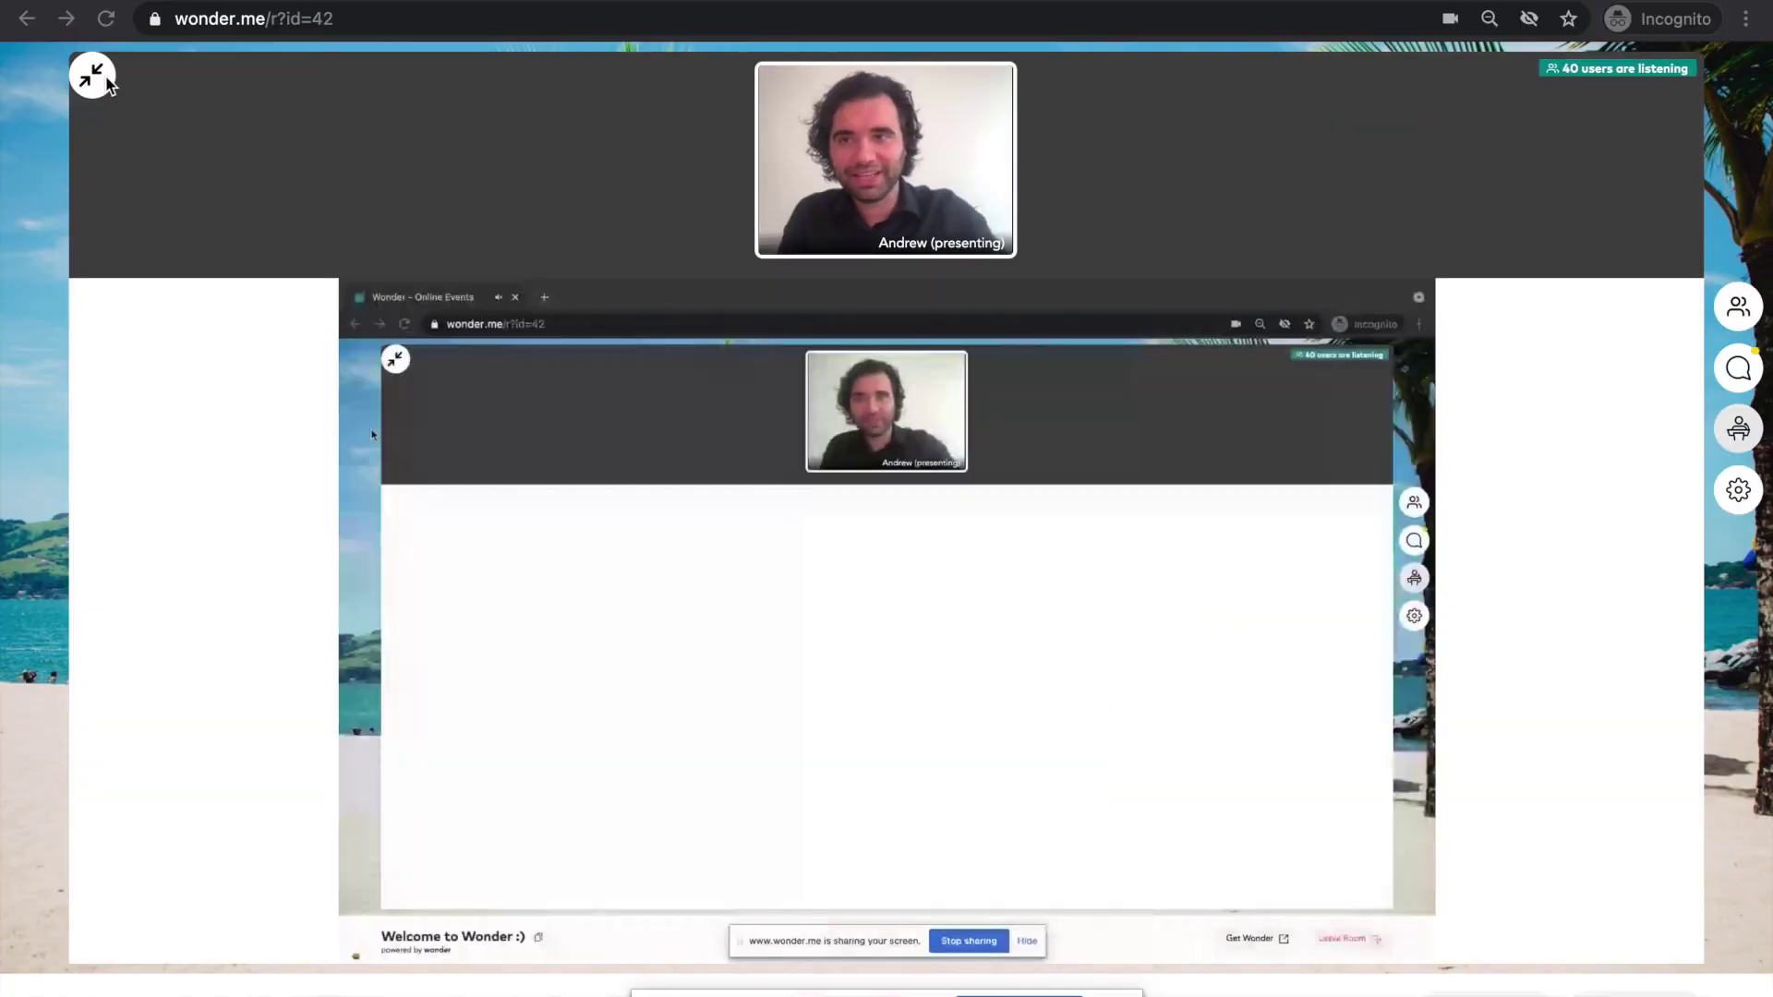
{"action": "left_click", "coordinate": [96, 81]}
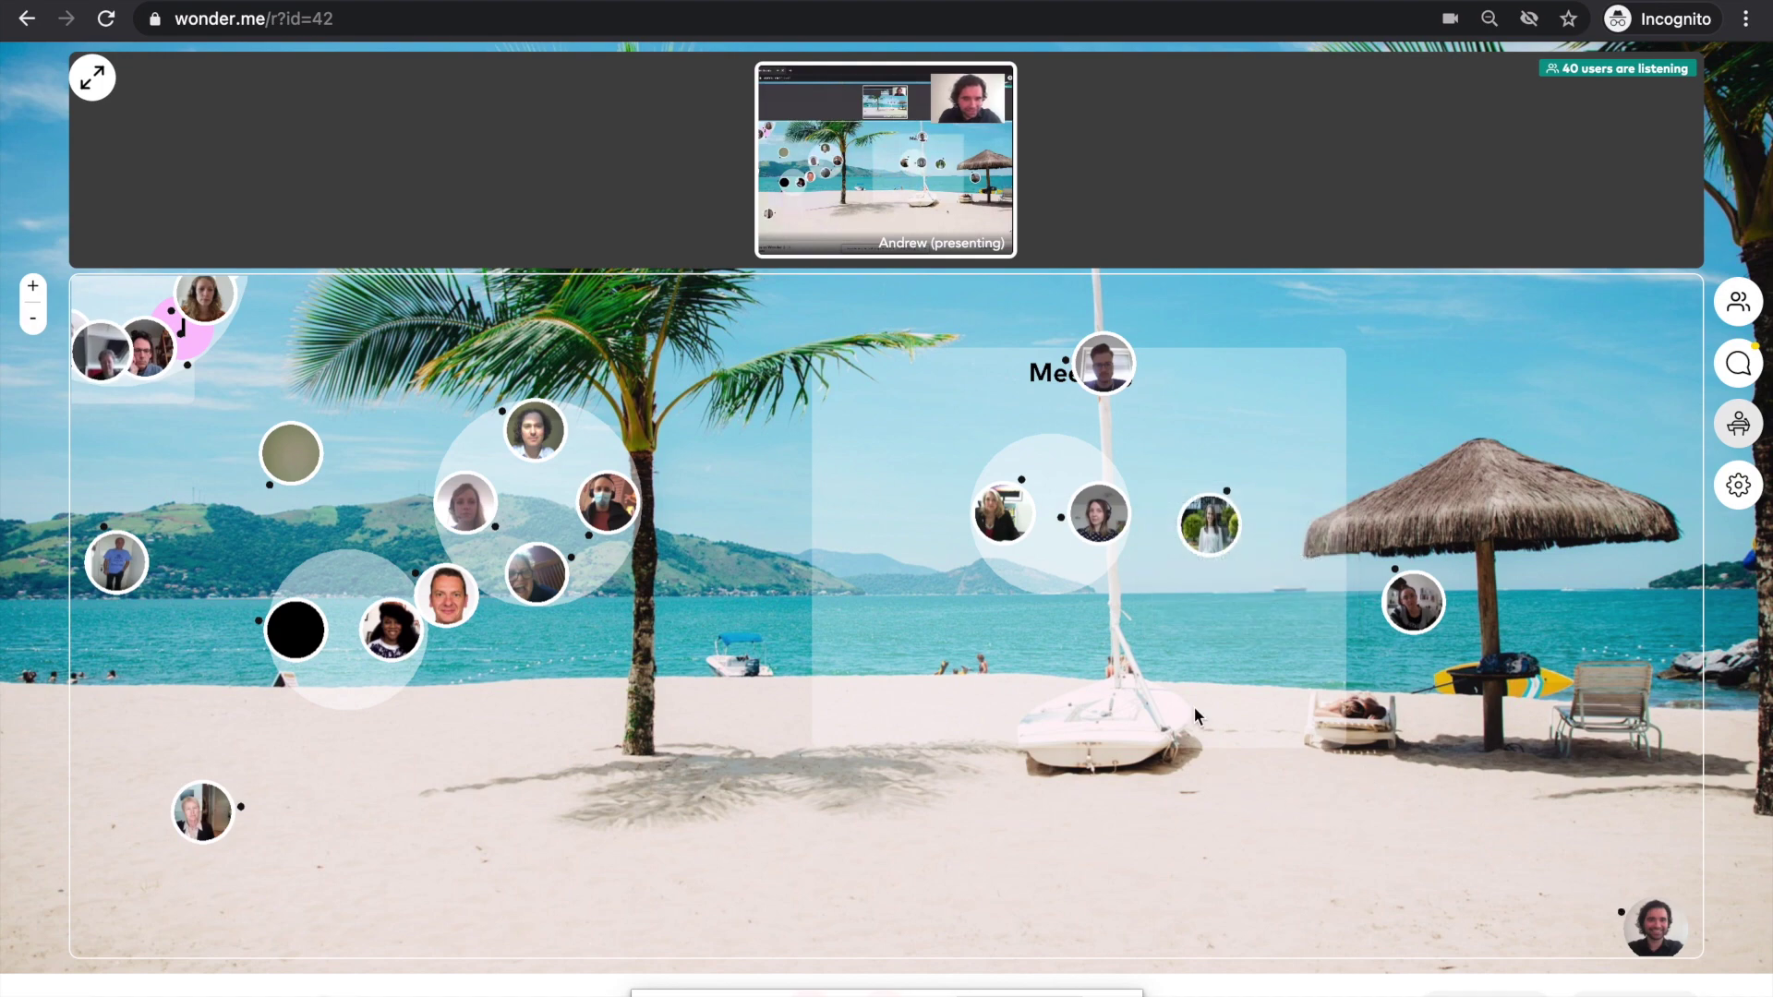
{"action": "left_click", "coordinate": [1194, 707]}
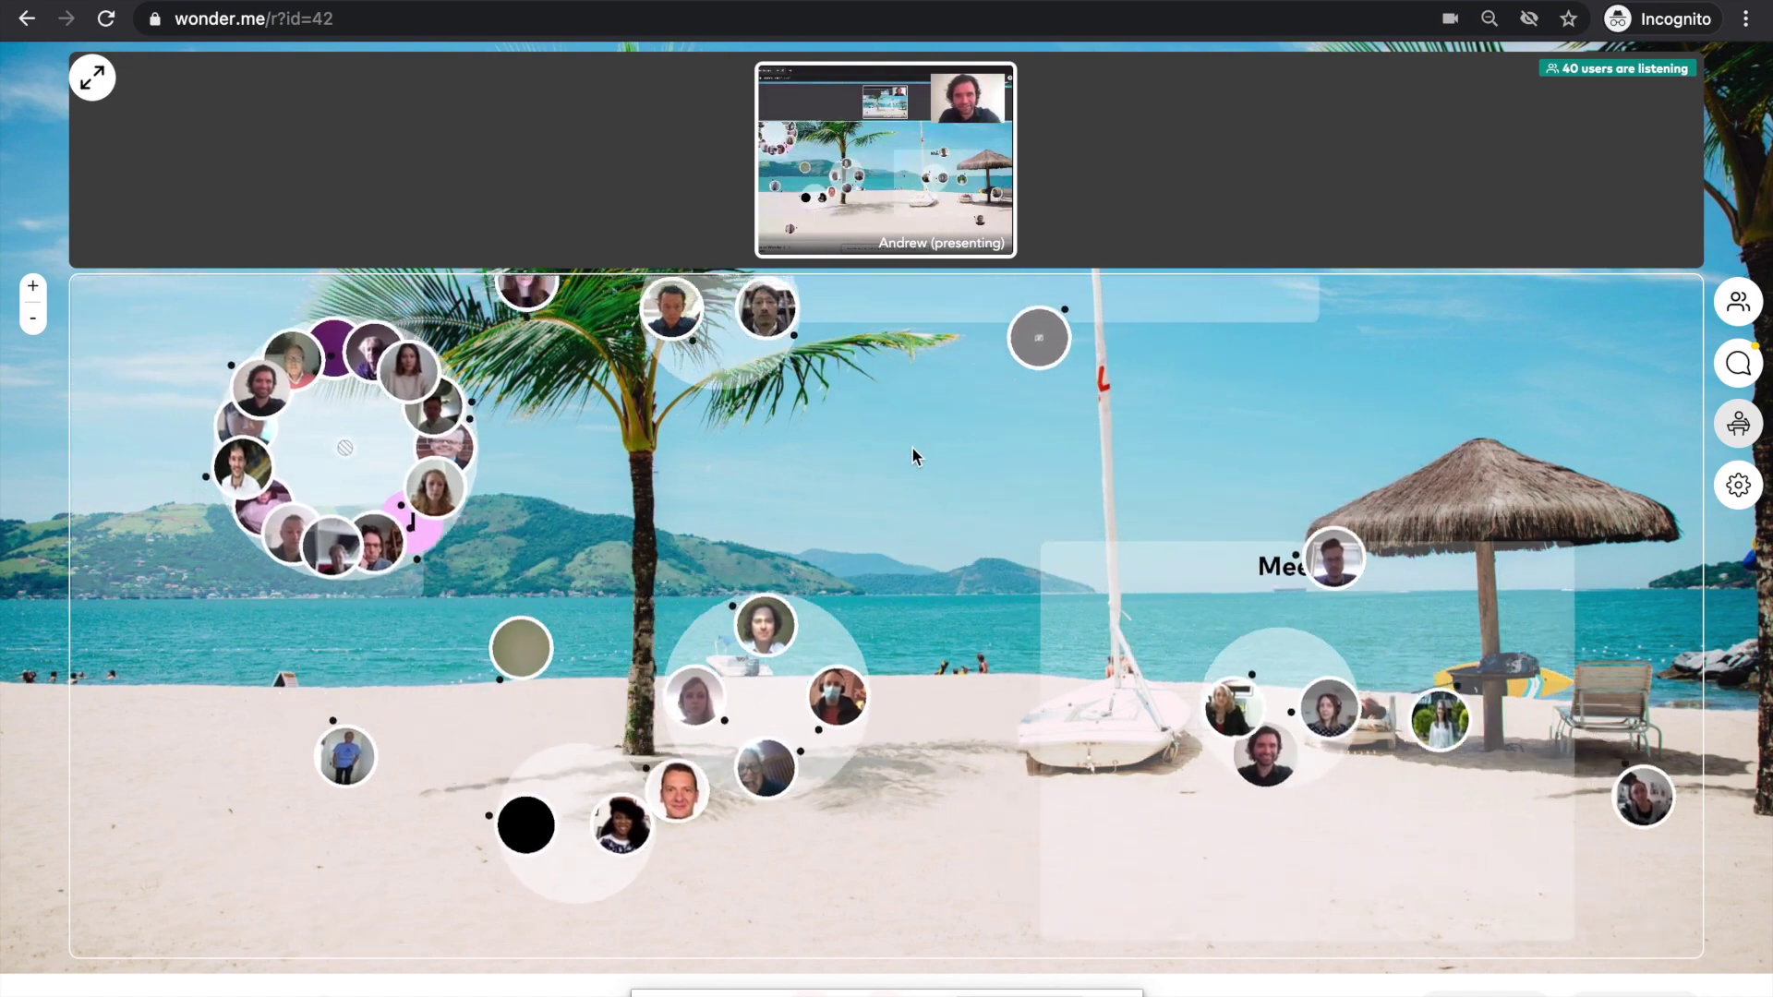
{"action": "left_click", "coordinate": [912, 446]}
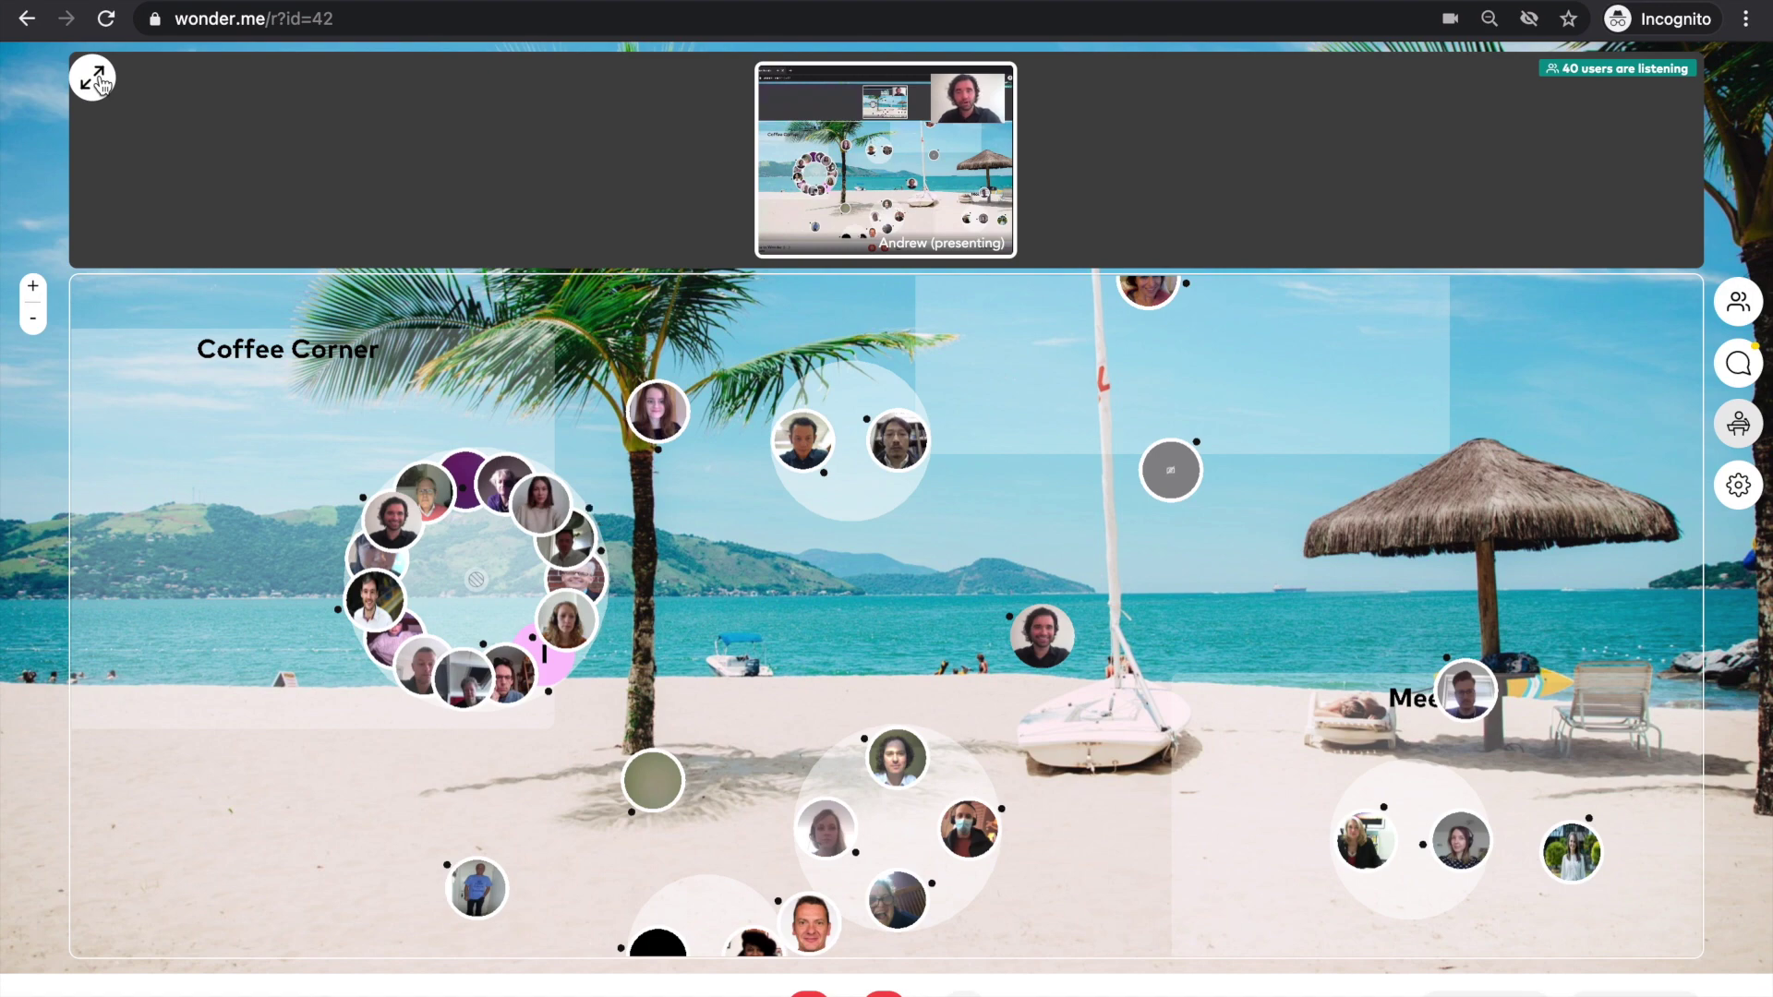
- Zoom out on the map and enlarge the host's shared screen
{"action": "scroll", "coordinate": [984, 624], "scroll_direction": "down", "scroll_amount": 5}
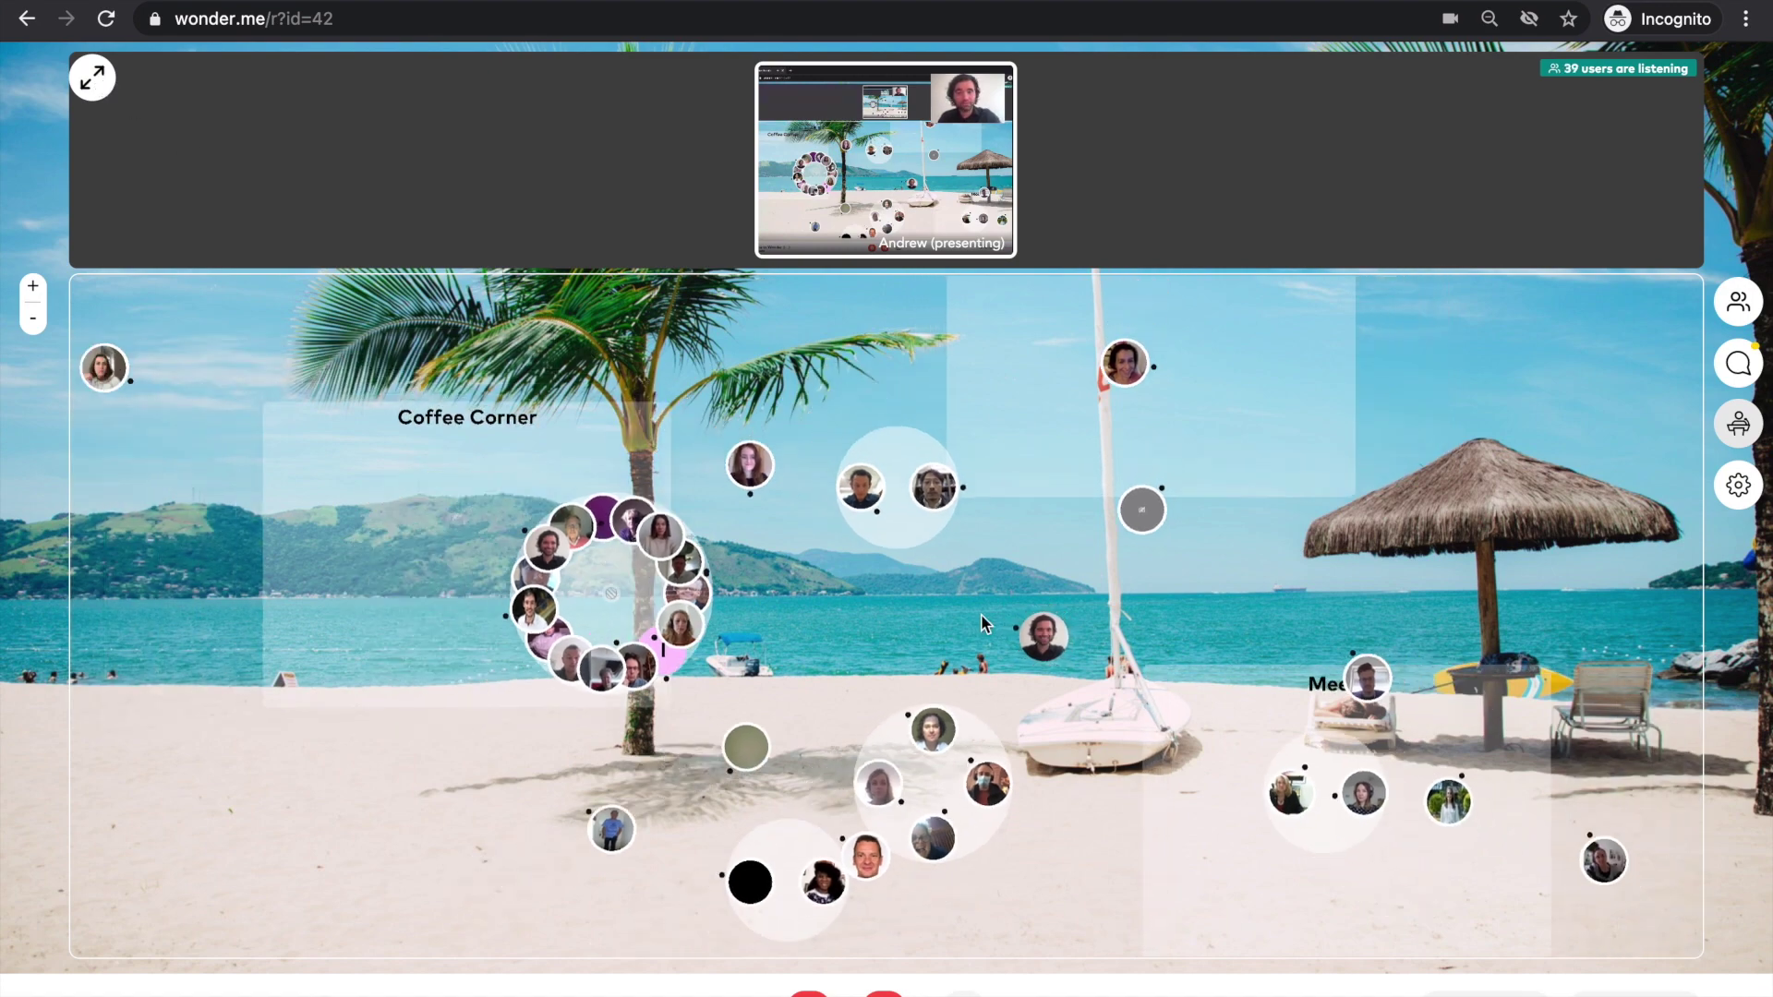
{"action": "scroll", "coordinate": [985, 624], "scroll_direction": "down", "scroll_amount": 1}
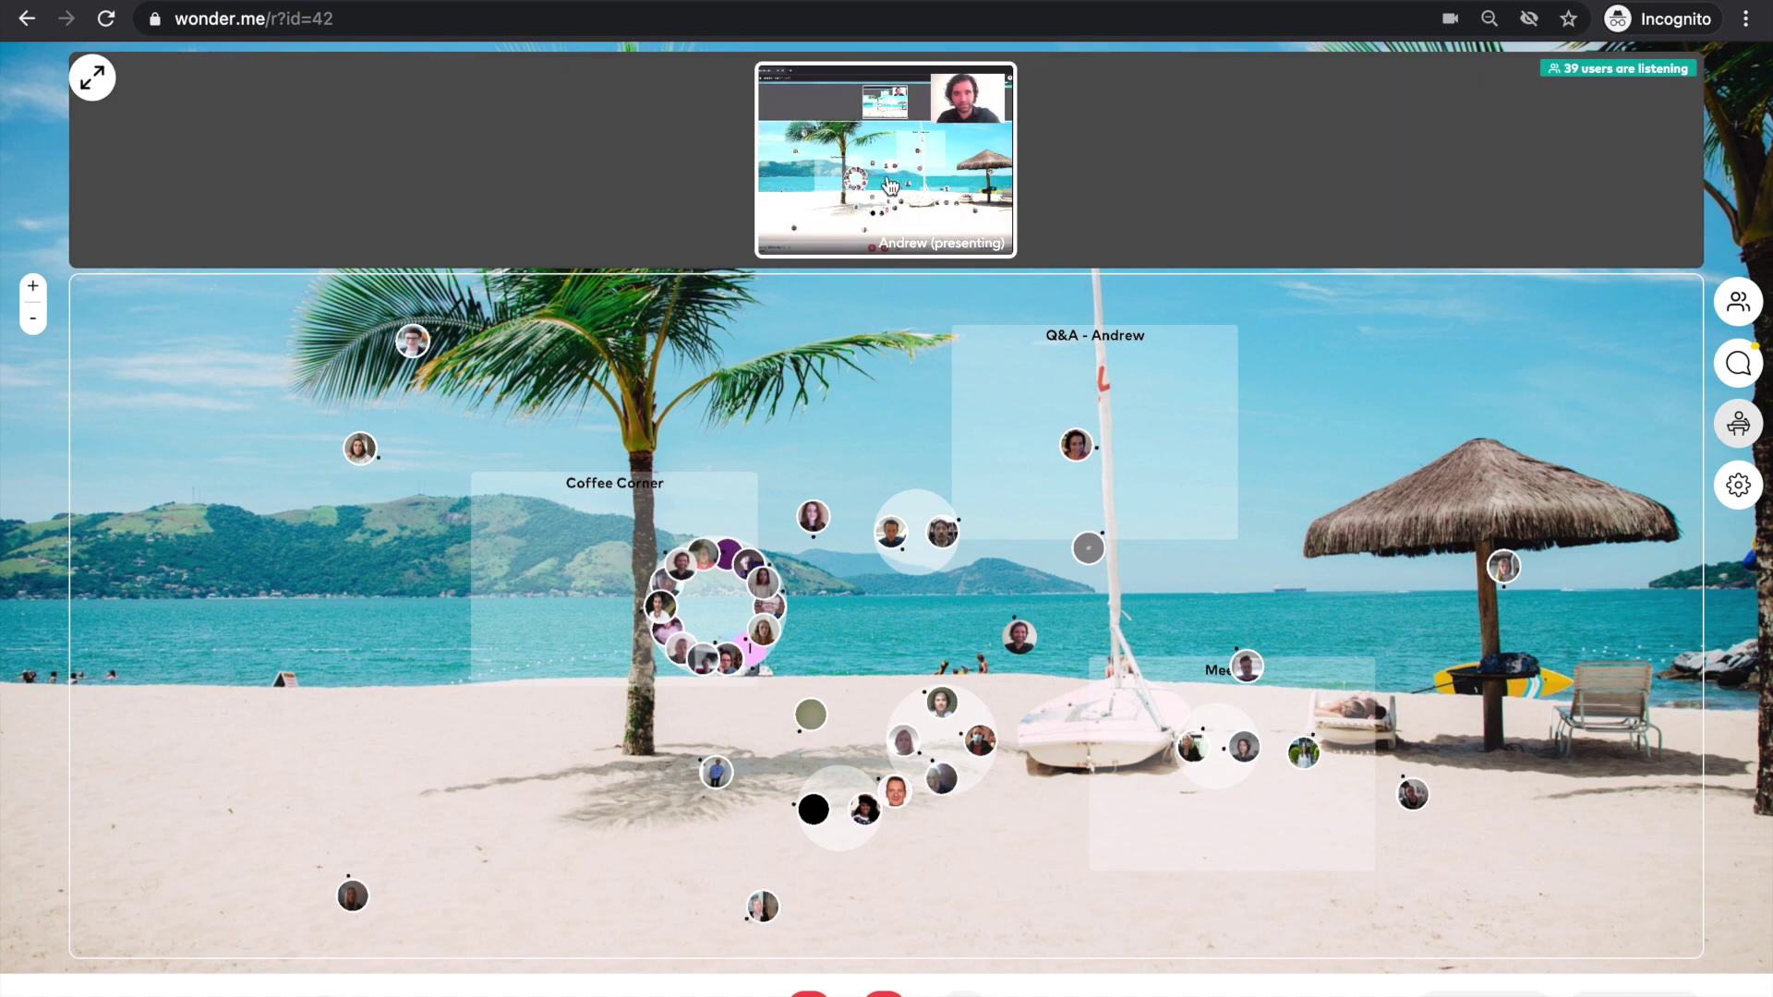
{"action": "left_click", "coordinate": [92, 78]}
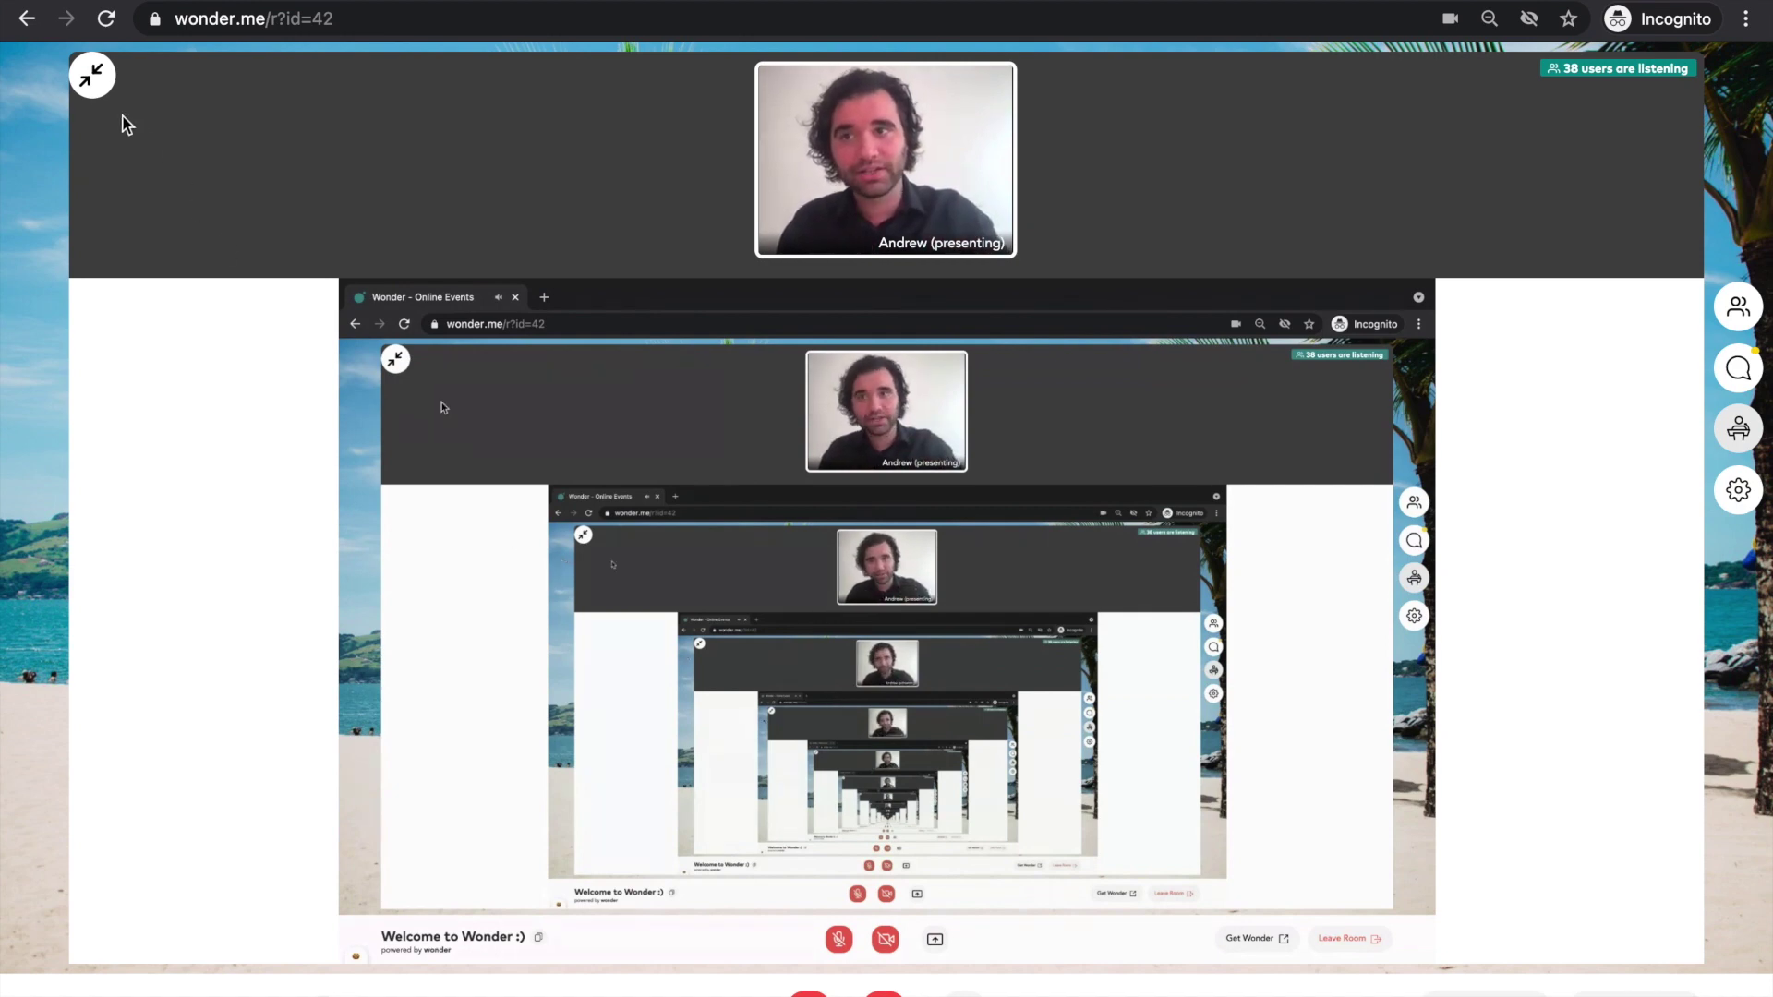
- Collapse the shared screen to a thumbnail and preview a guest's profile card
{"action": "left_click", "coordinate": [96, 83]}
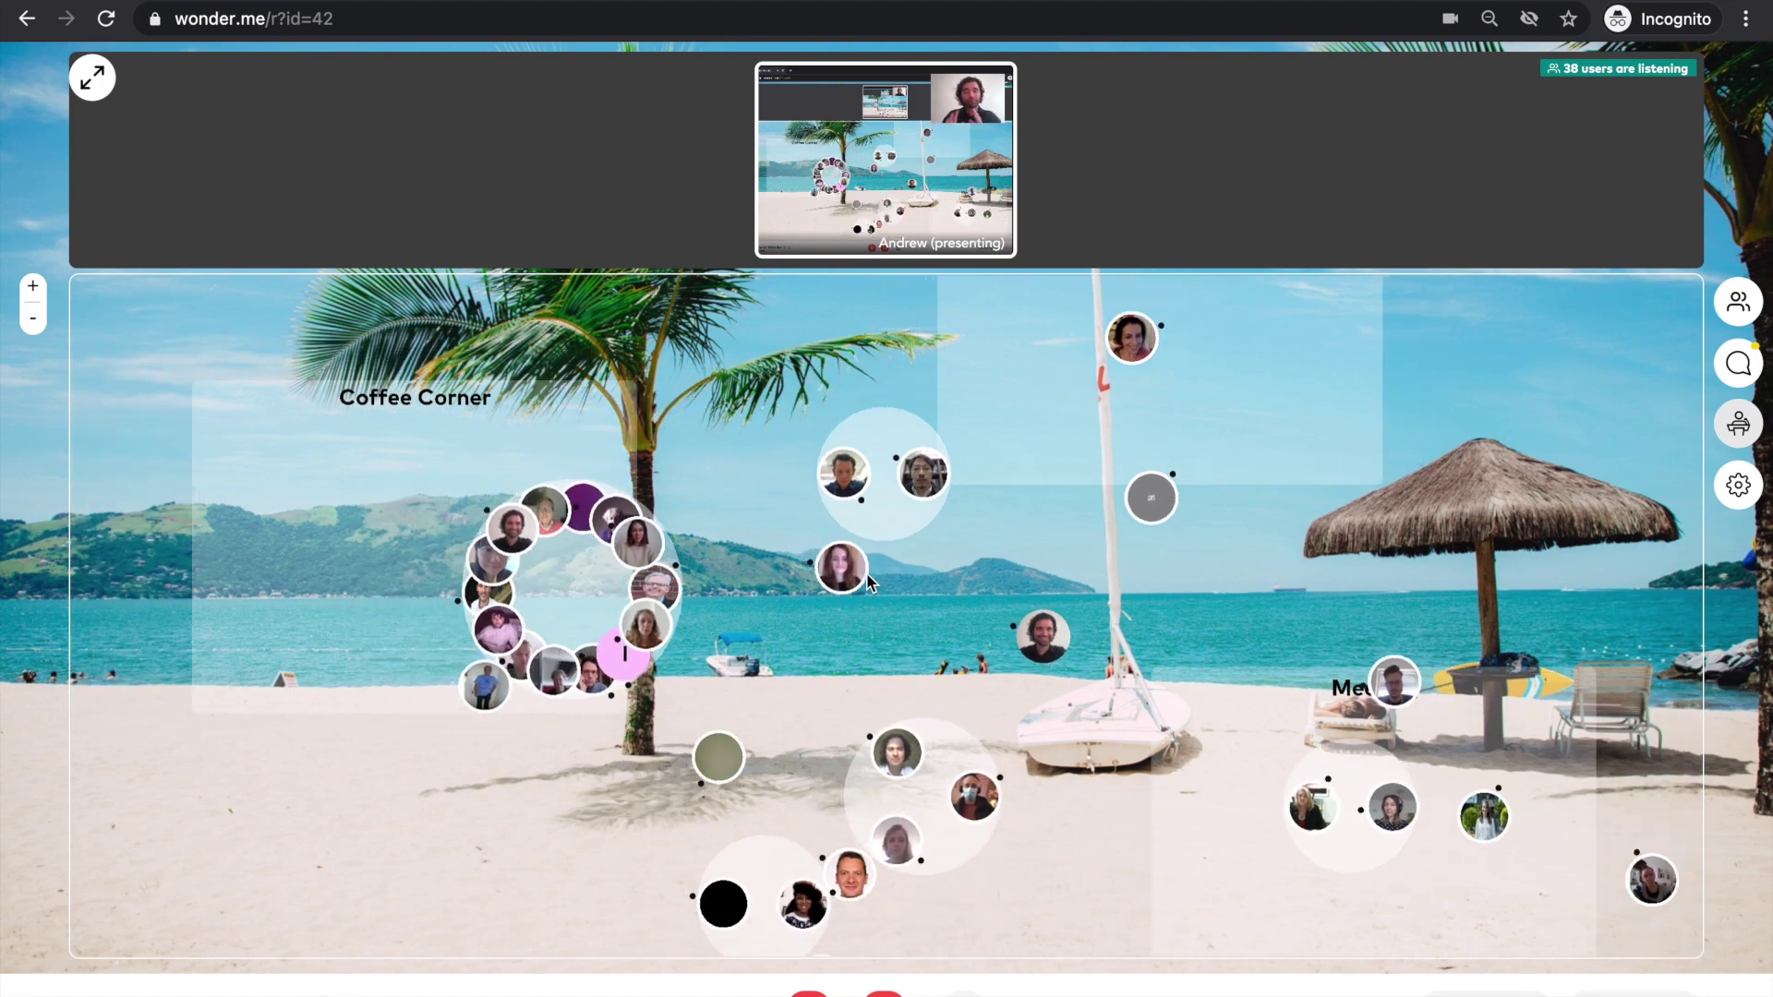
{"action": "left_click", "coordinate": [860, 582]}
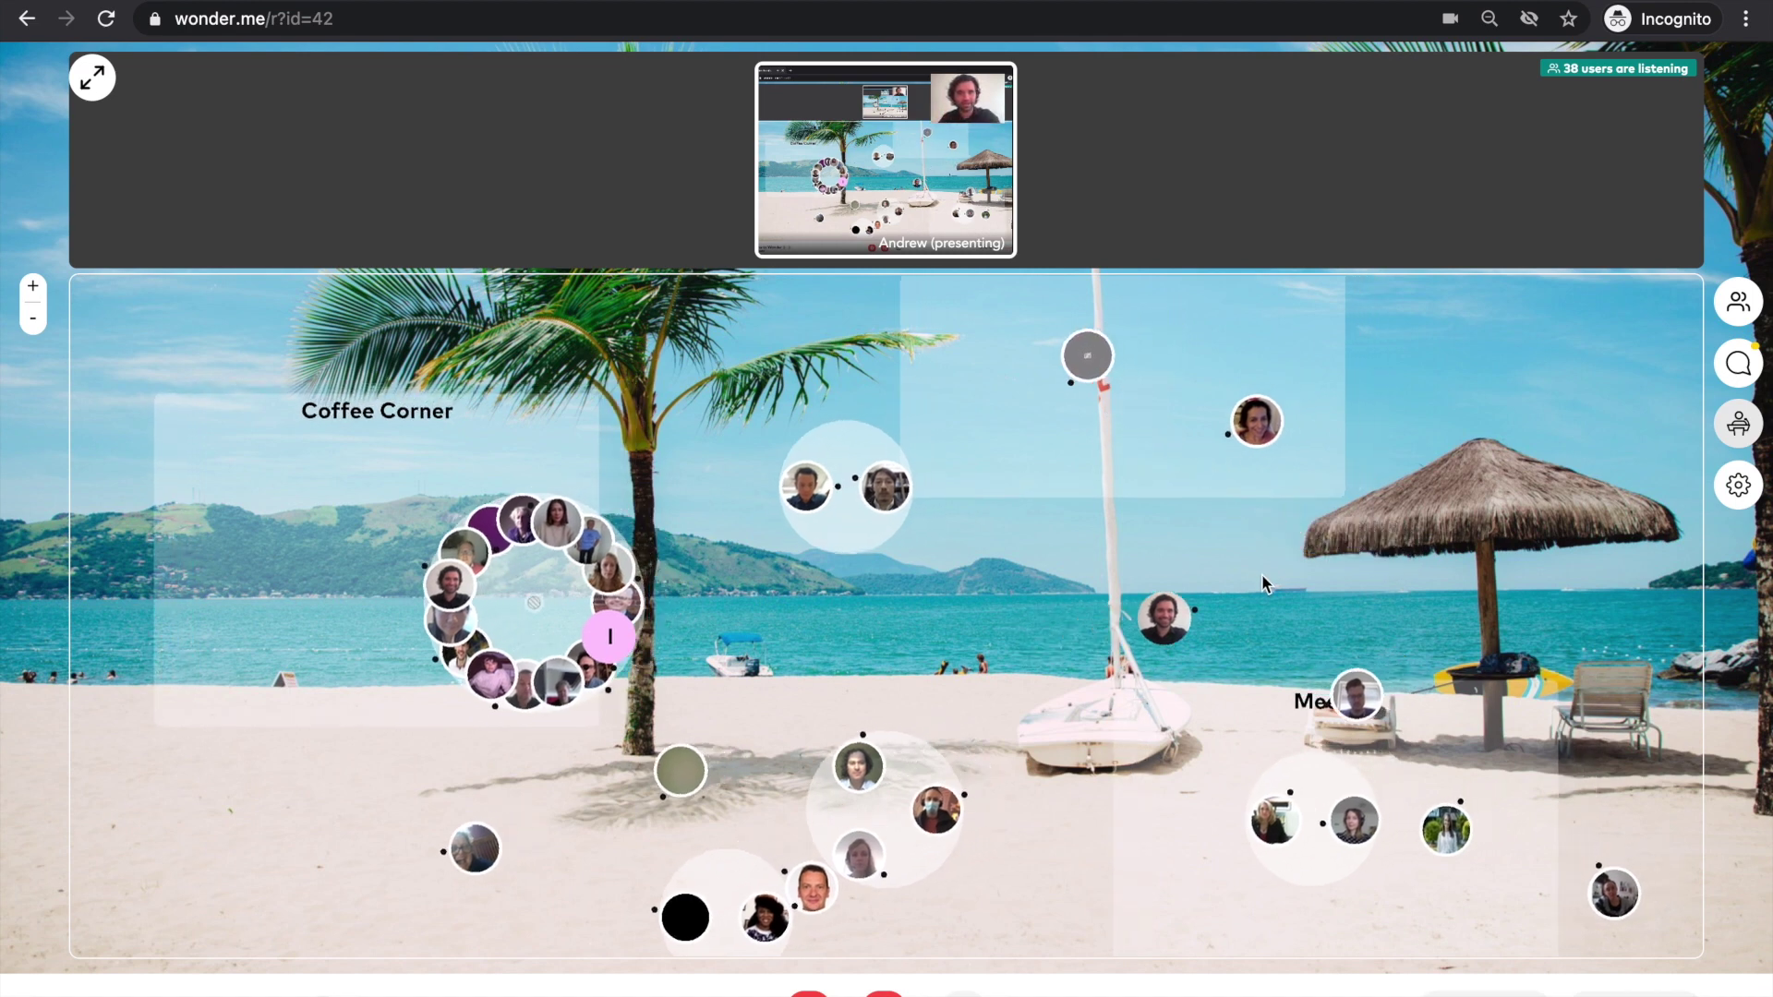
- Walk the avatar around the beach and into the Q&A - Andrew area
{"action": "left_click", "coordinate": [1034, 595]}
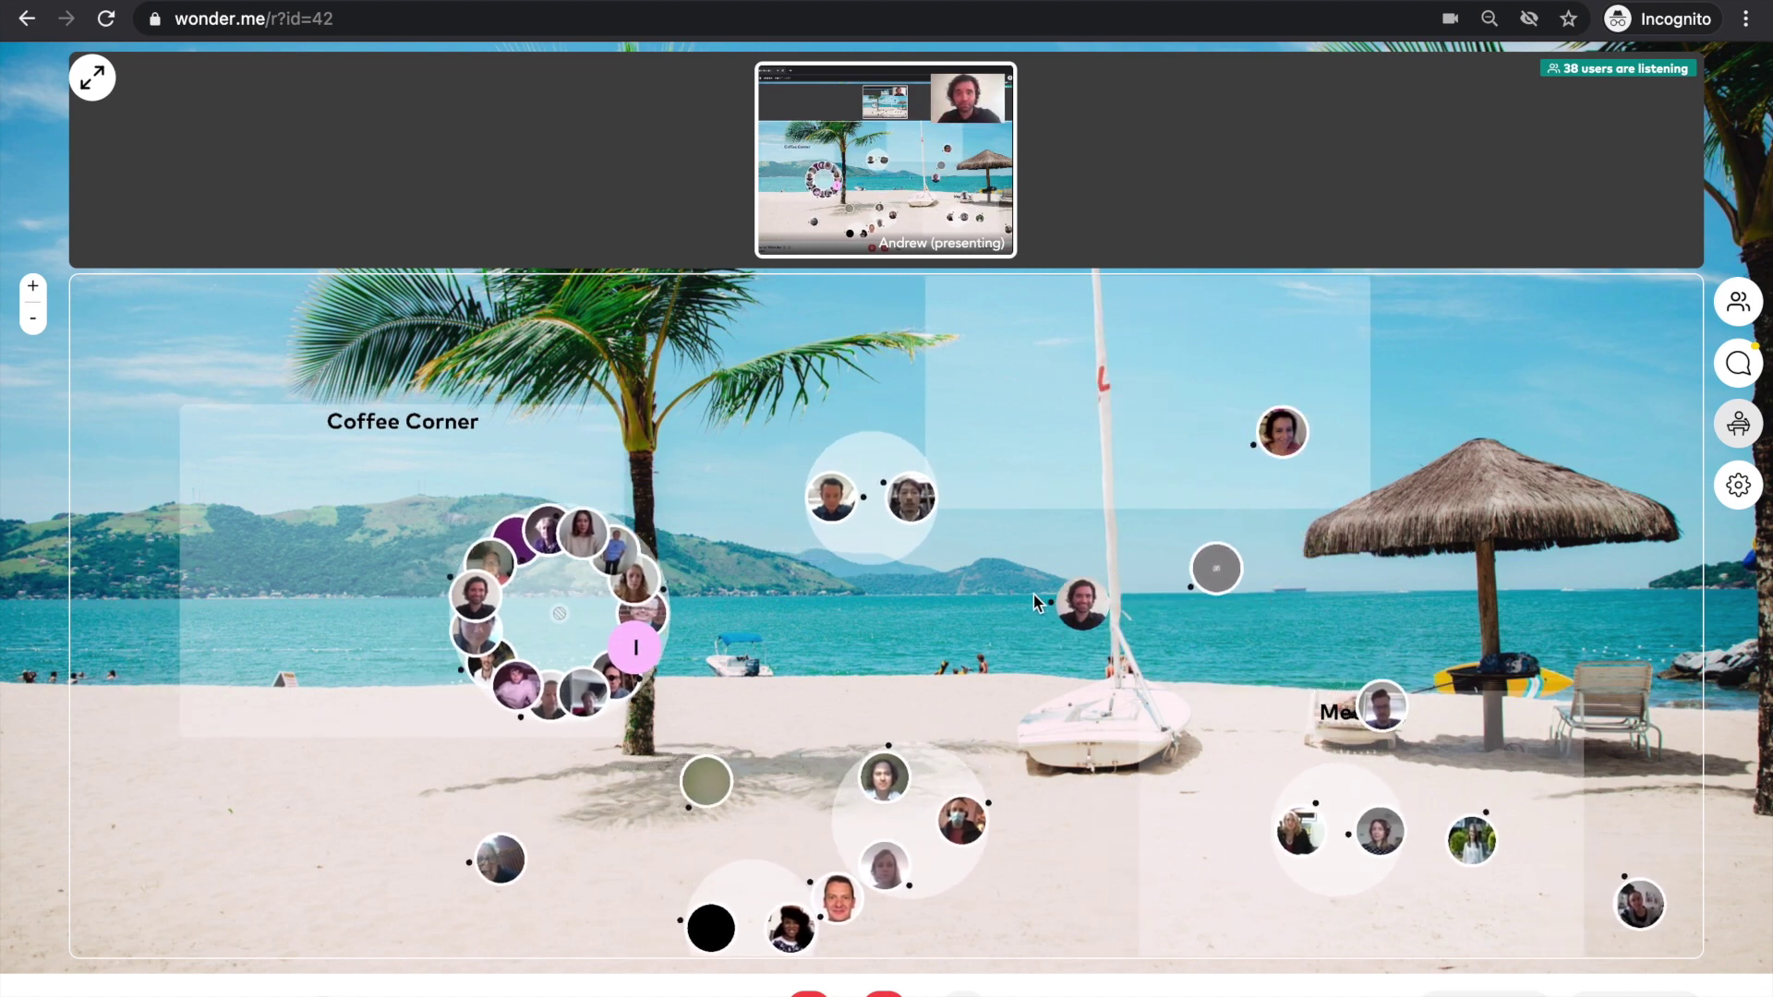
{"action": "left_click", "coordinate": [1057, 452]}
{"action": "left_click", "coordinate": [782, 406]}
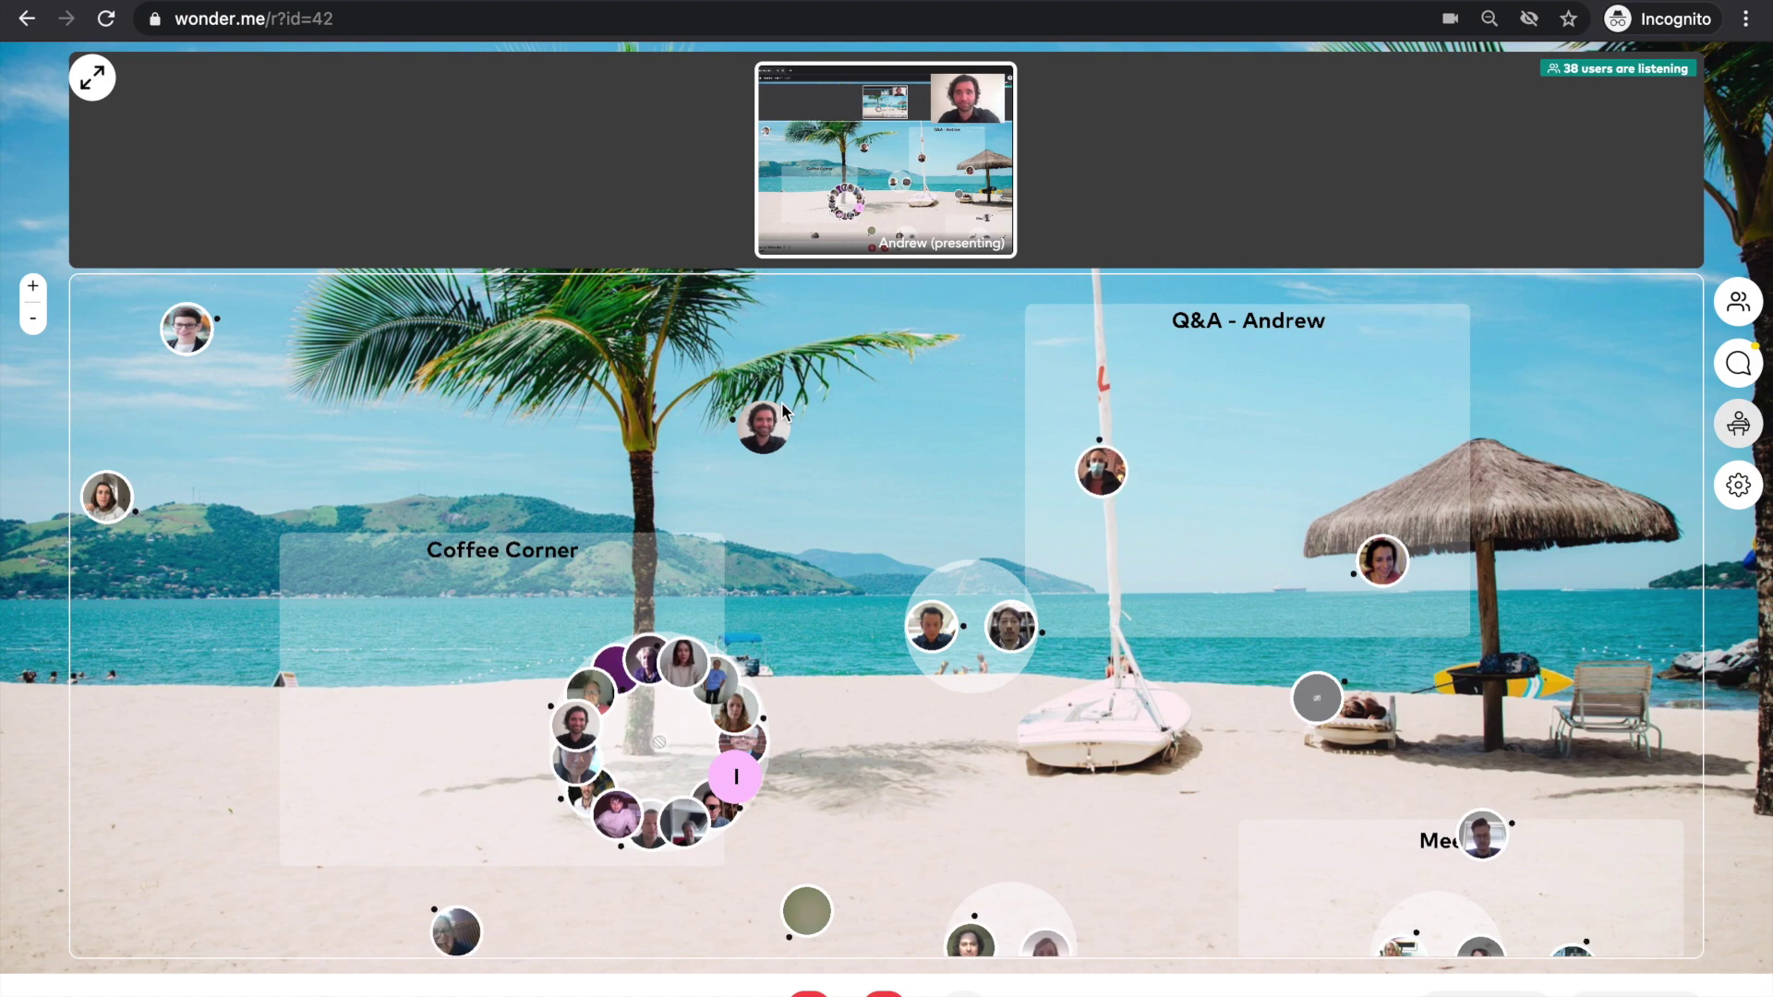
{"action": "left_click", "coordinate": [798, 585]}
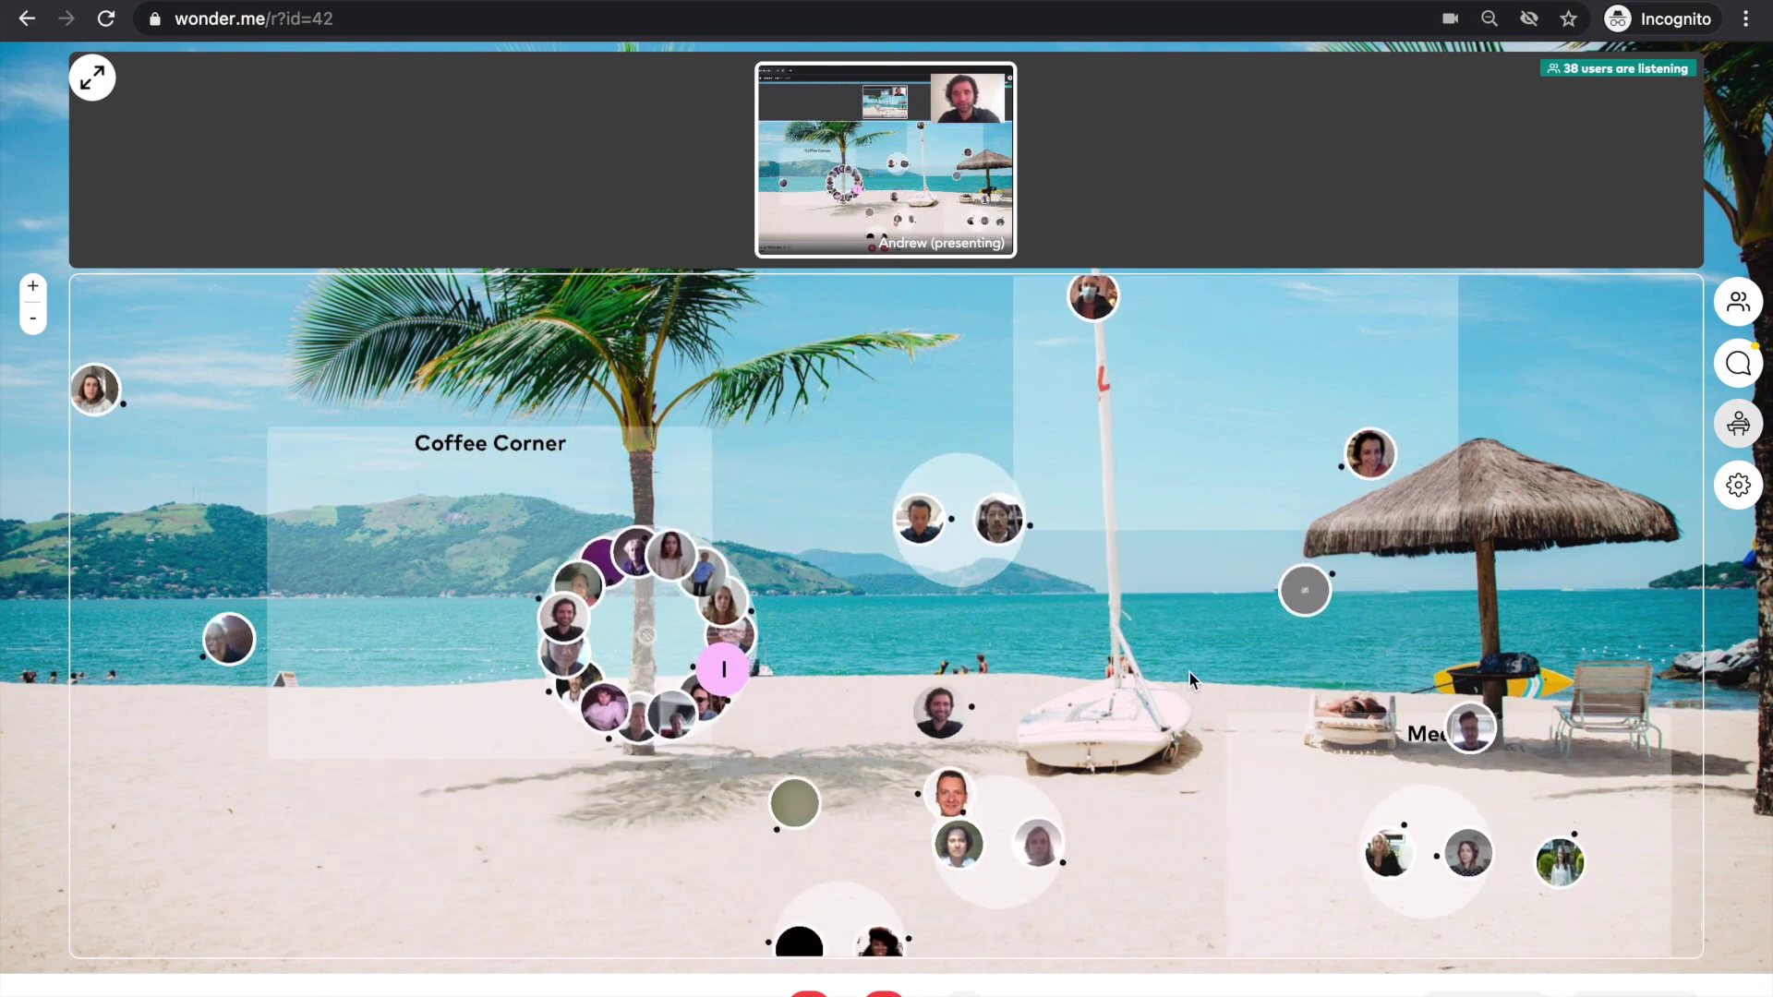
{"action": "left_click", "coordinate": [1188, 671]}
{"action": "left_click", "coordinate": [1088, 386]}
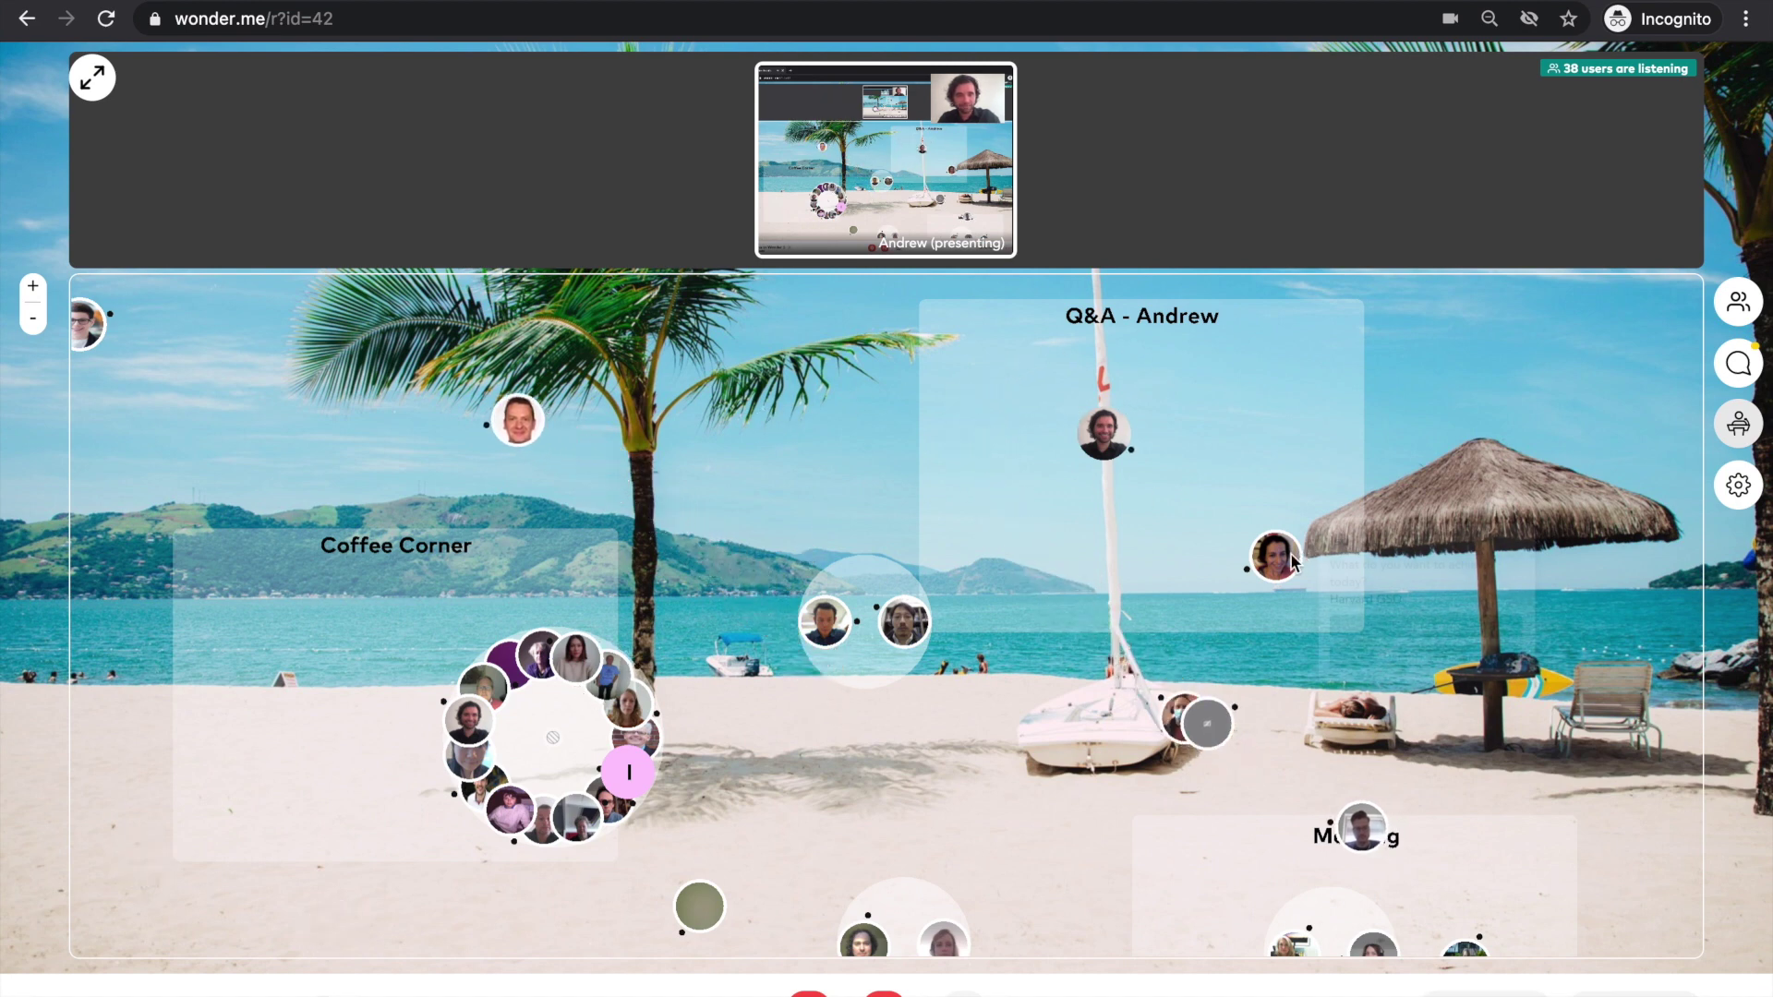
{"action": "left_click", "coordinate": [1232, 529]}
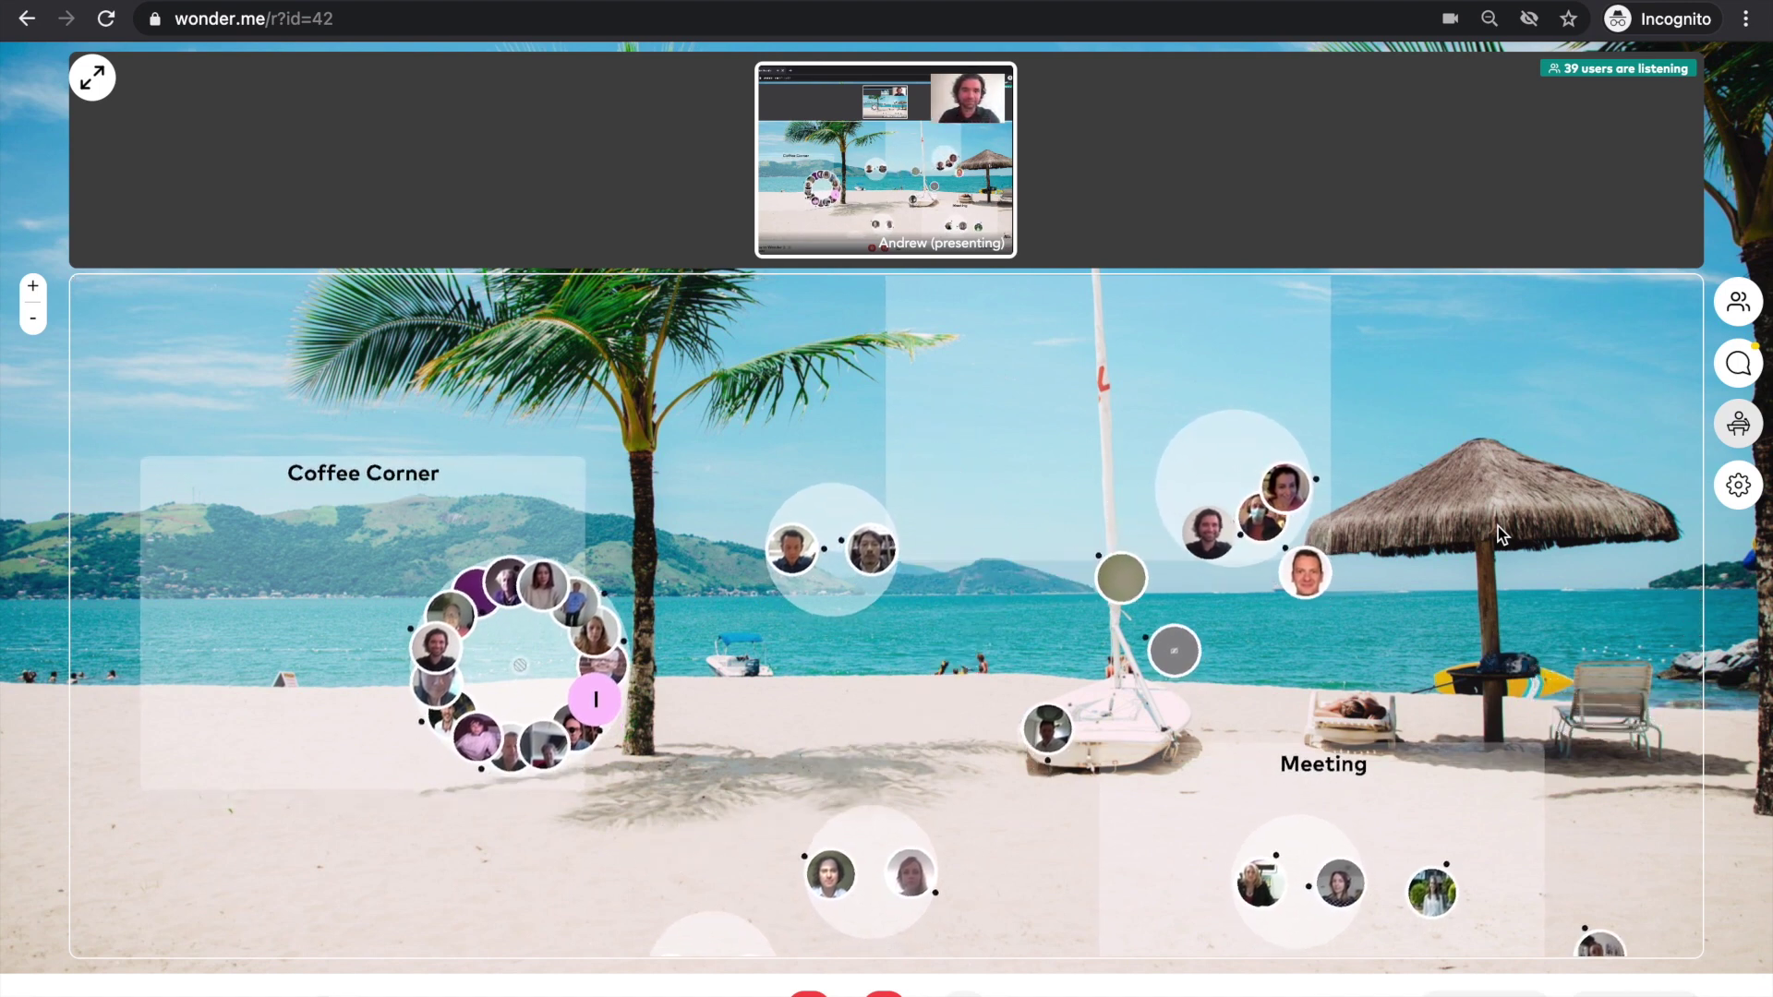
- Zoom out, join the middle beach group and bring up a guest's profile card
{"action": "left_click", "coordinate": [994, 447]}
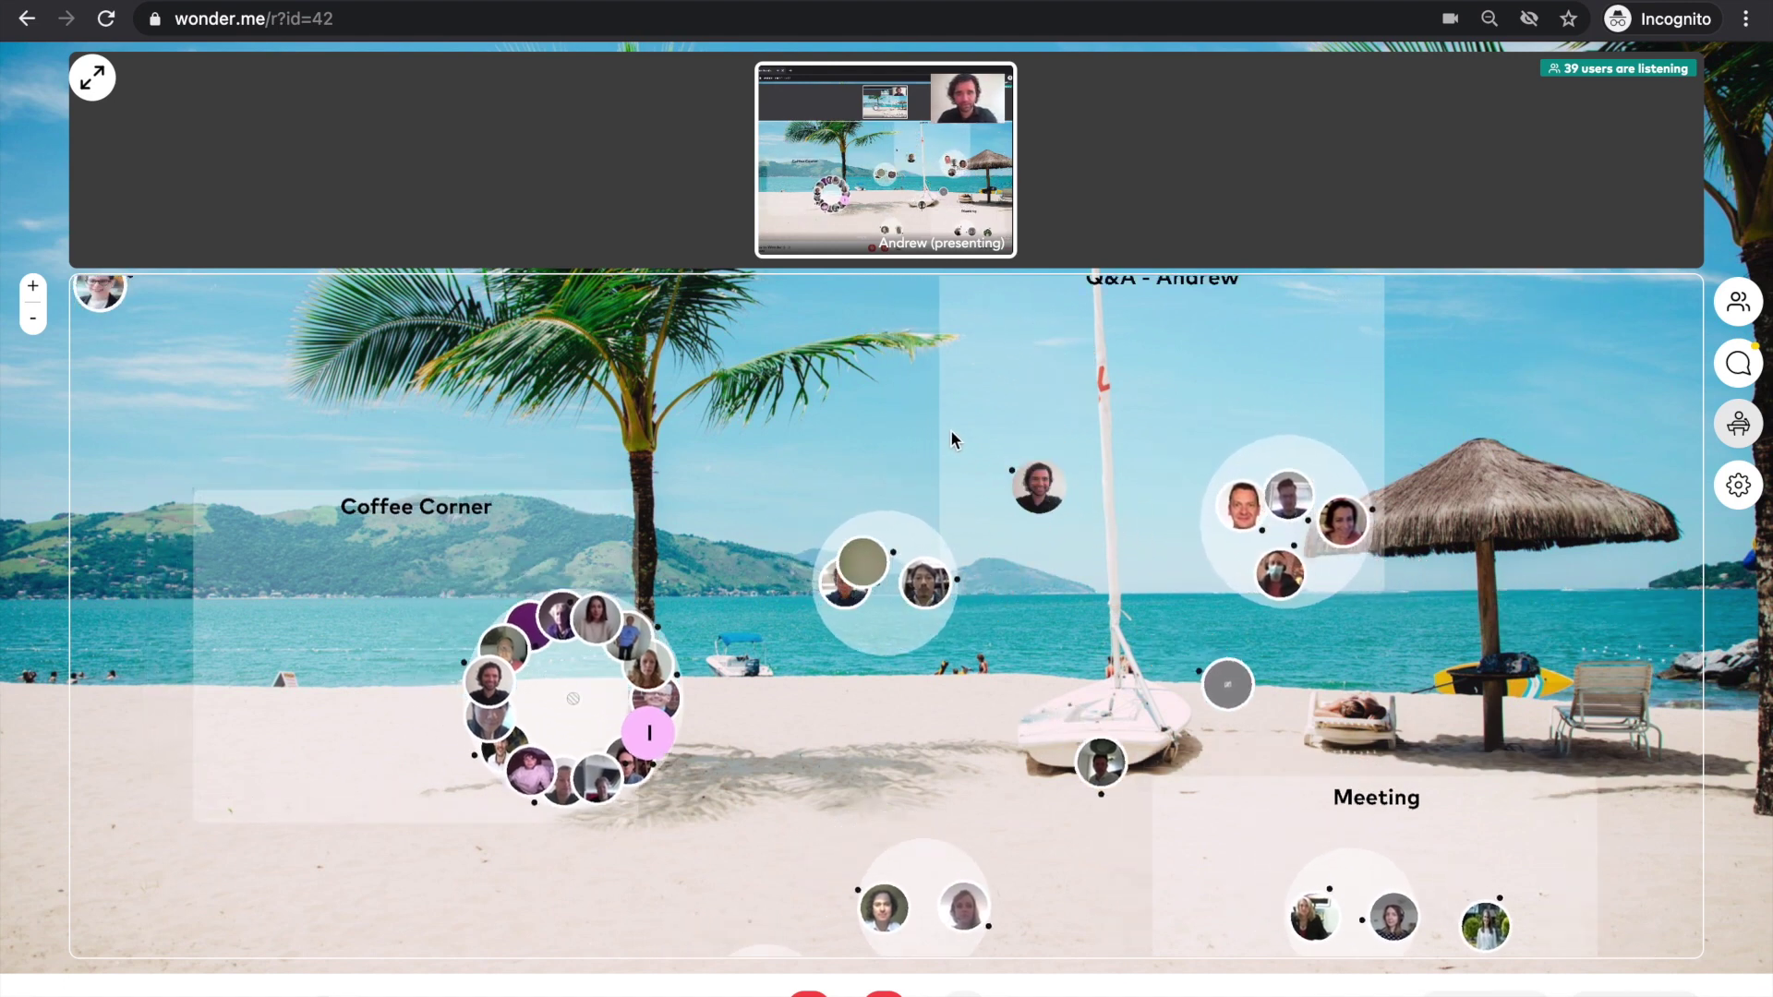
{"action": "scroll", "coordinate": [1000, 693], "scroll_direction": "down", "scroll_amount": 2}
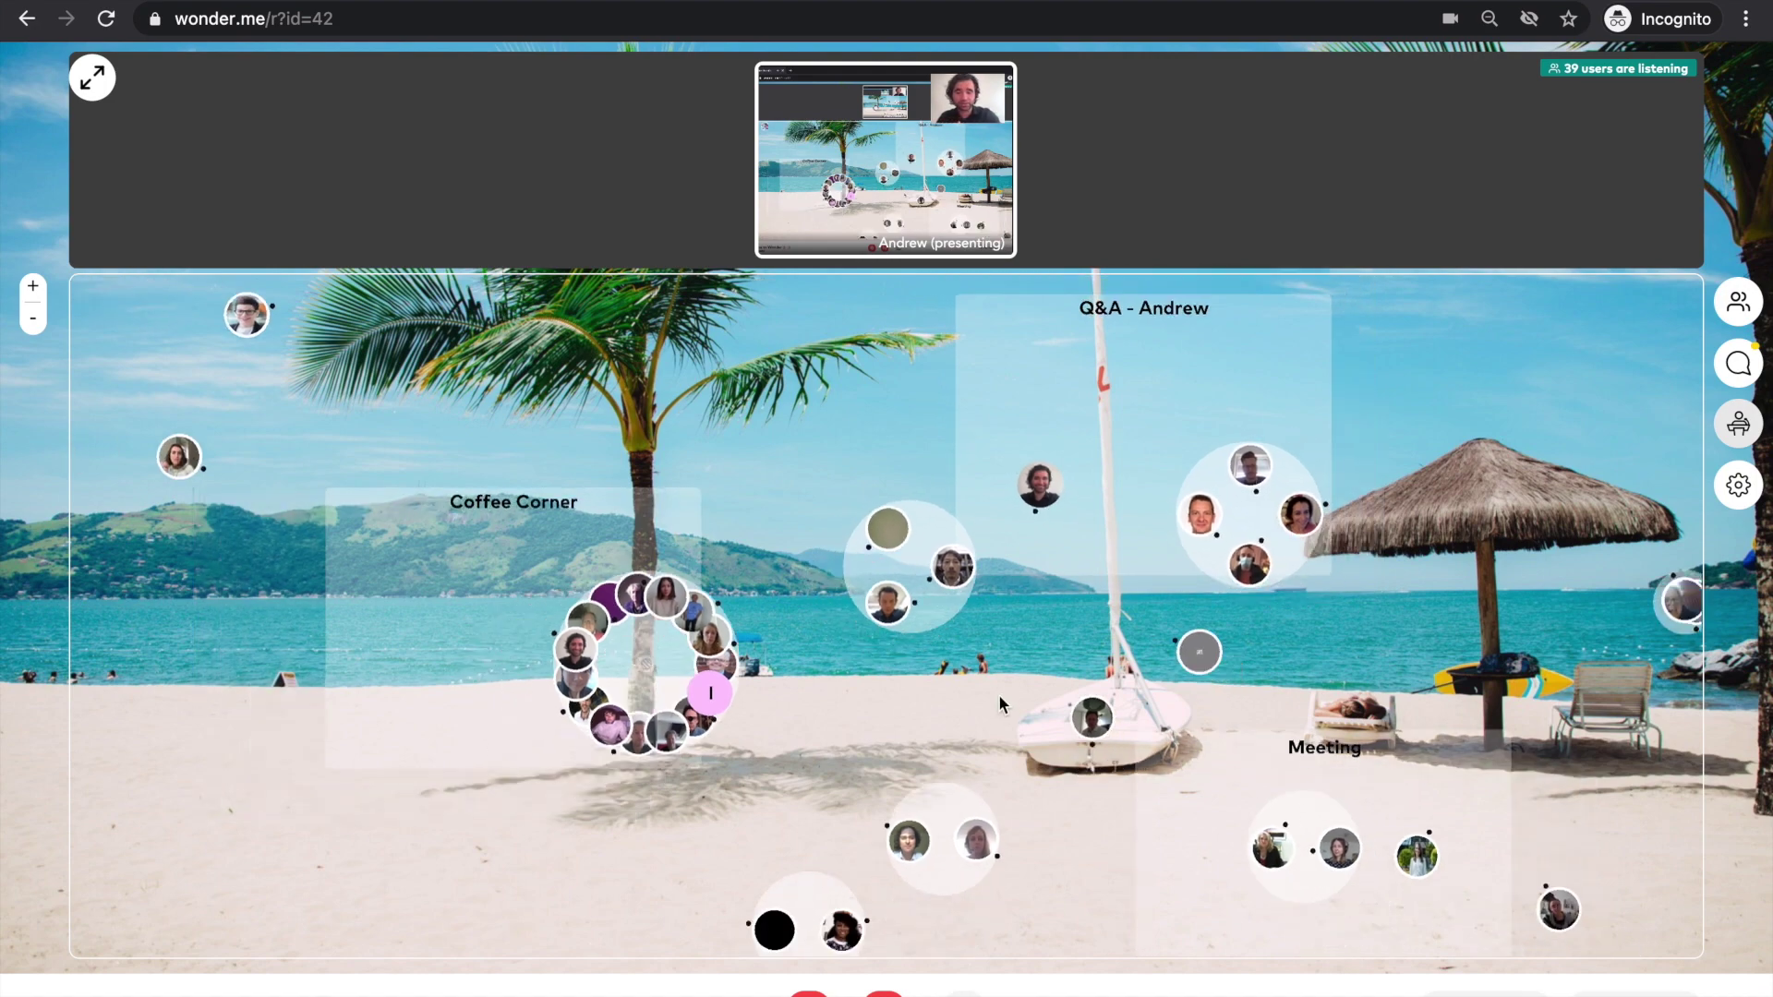
{"action": "left_click", "coordinate": [934, 522]}
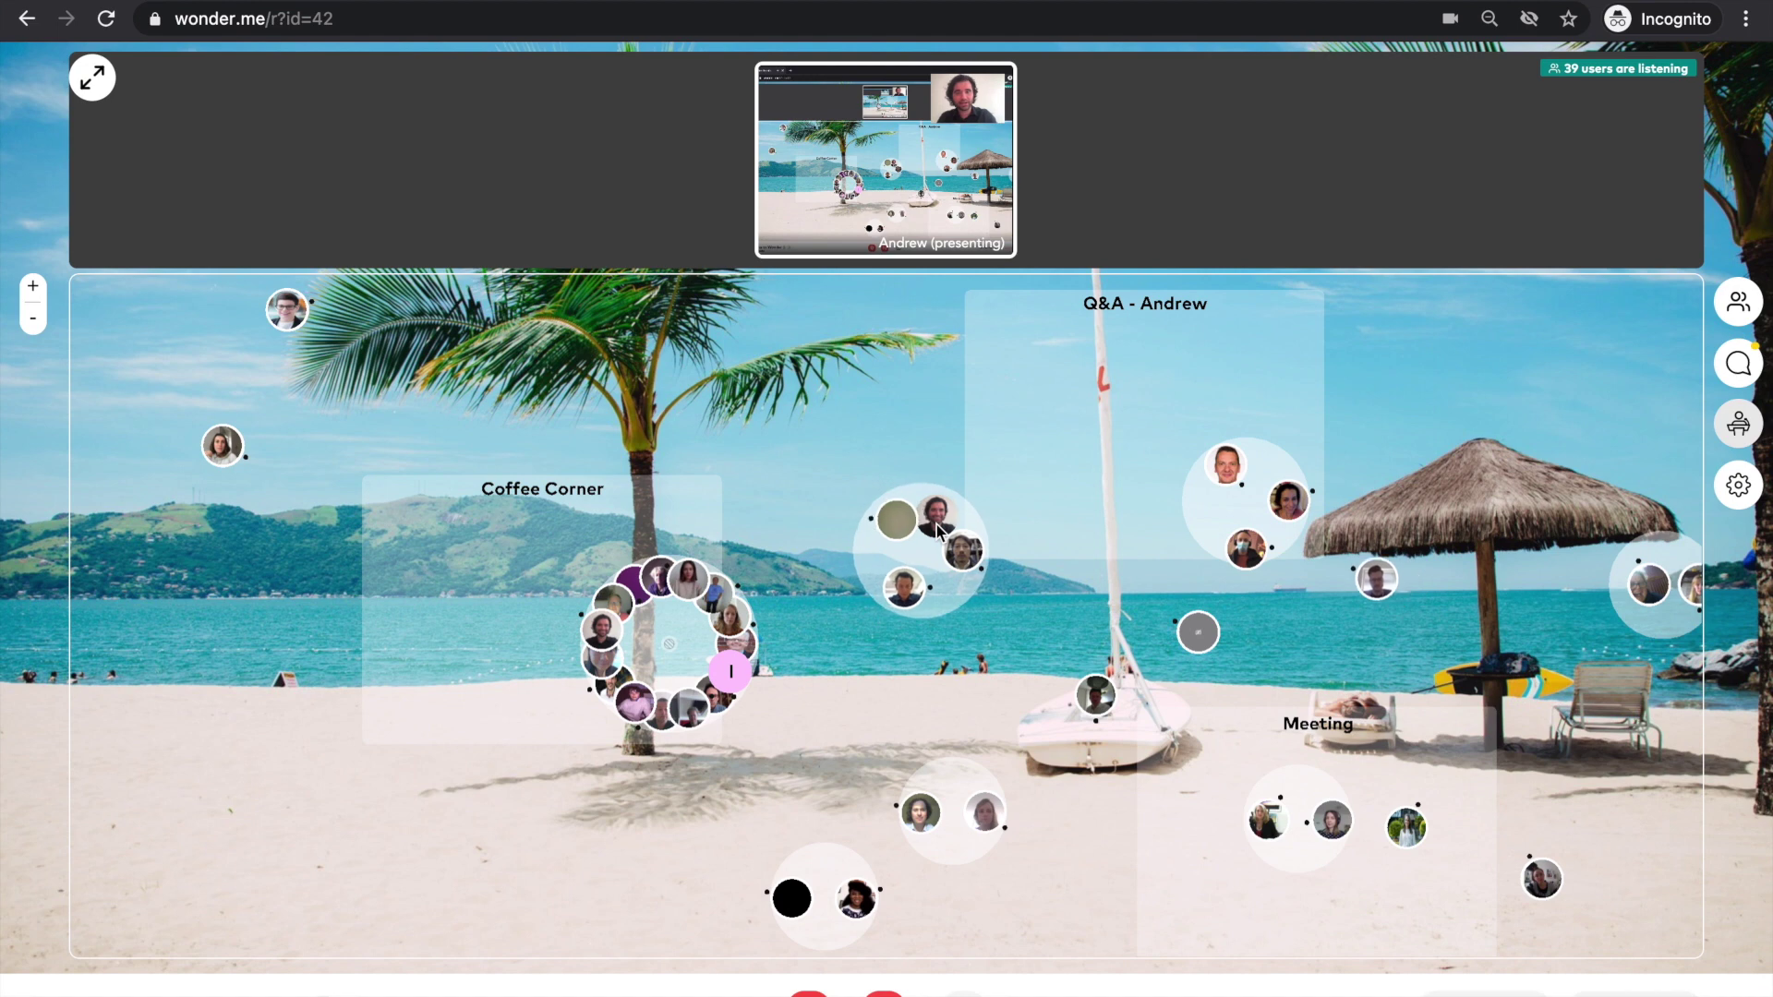
{"action": "mouse_move", "coordinate": [977, 566]}
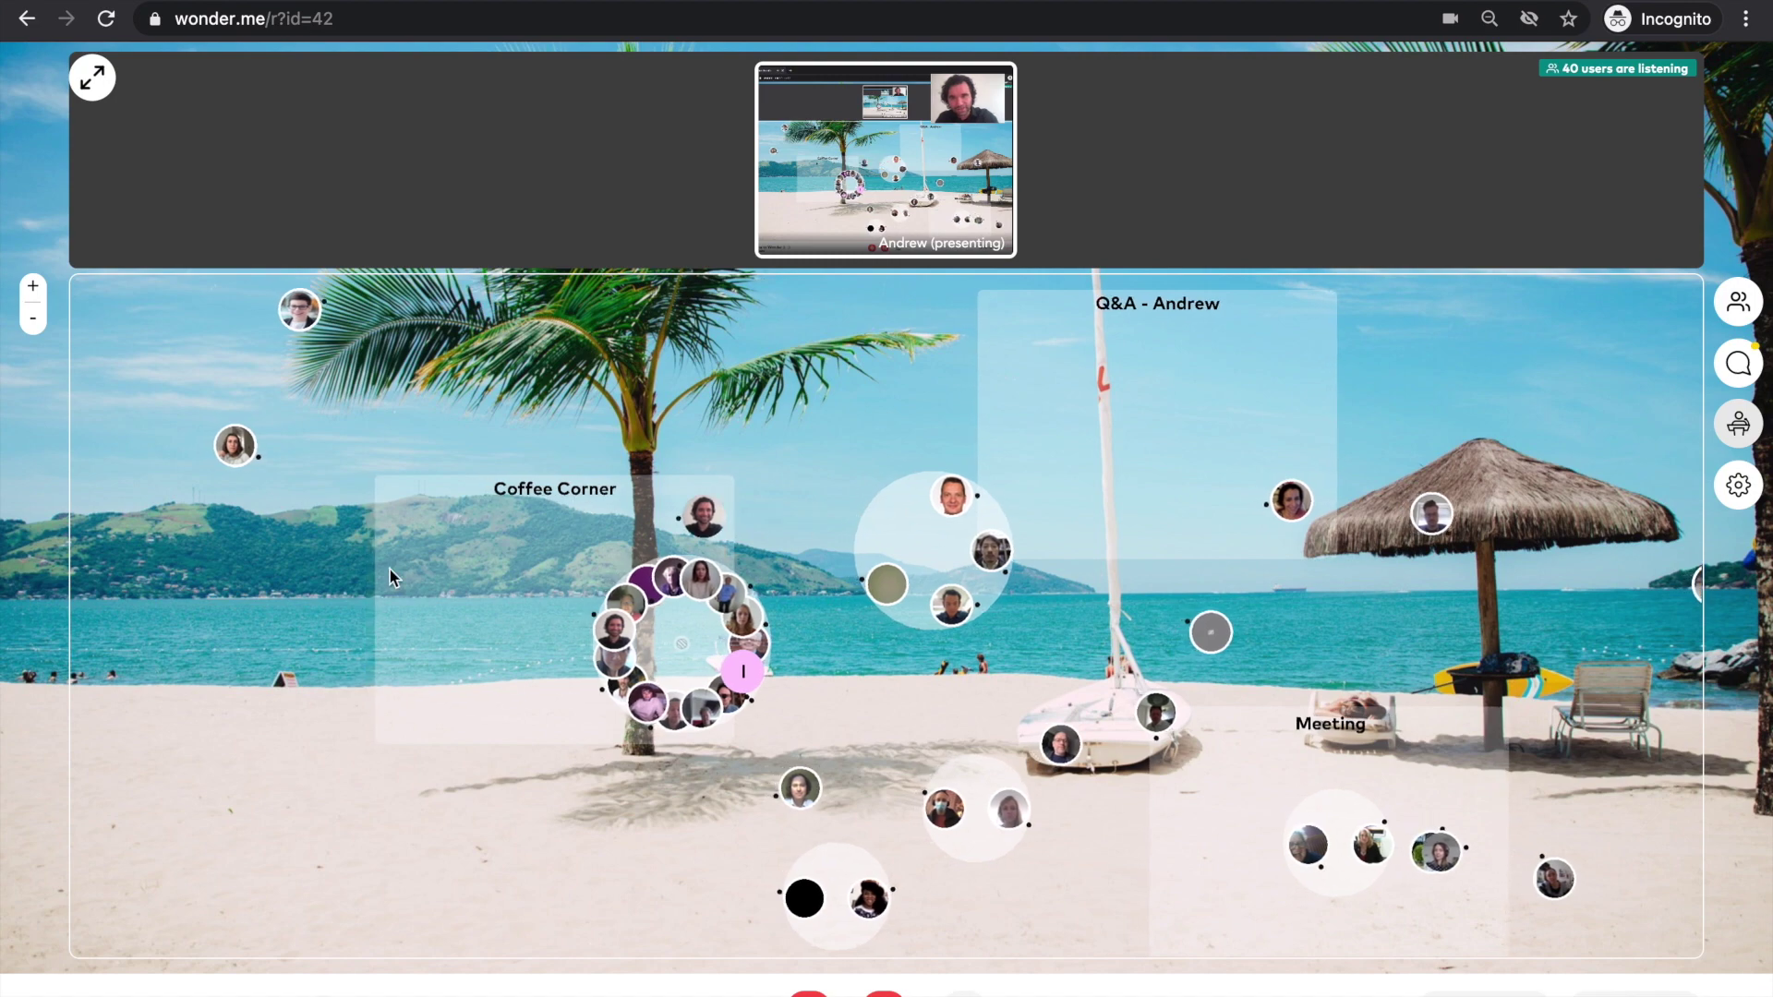
- Close the profile card and zoom out to show the Coffee Corner and Meeting areas
{"action": "left_click", "coordinate": [615, 617]}
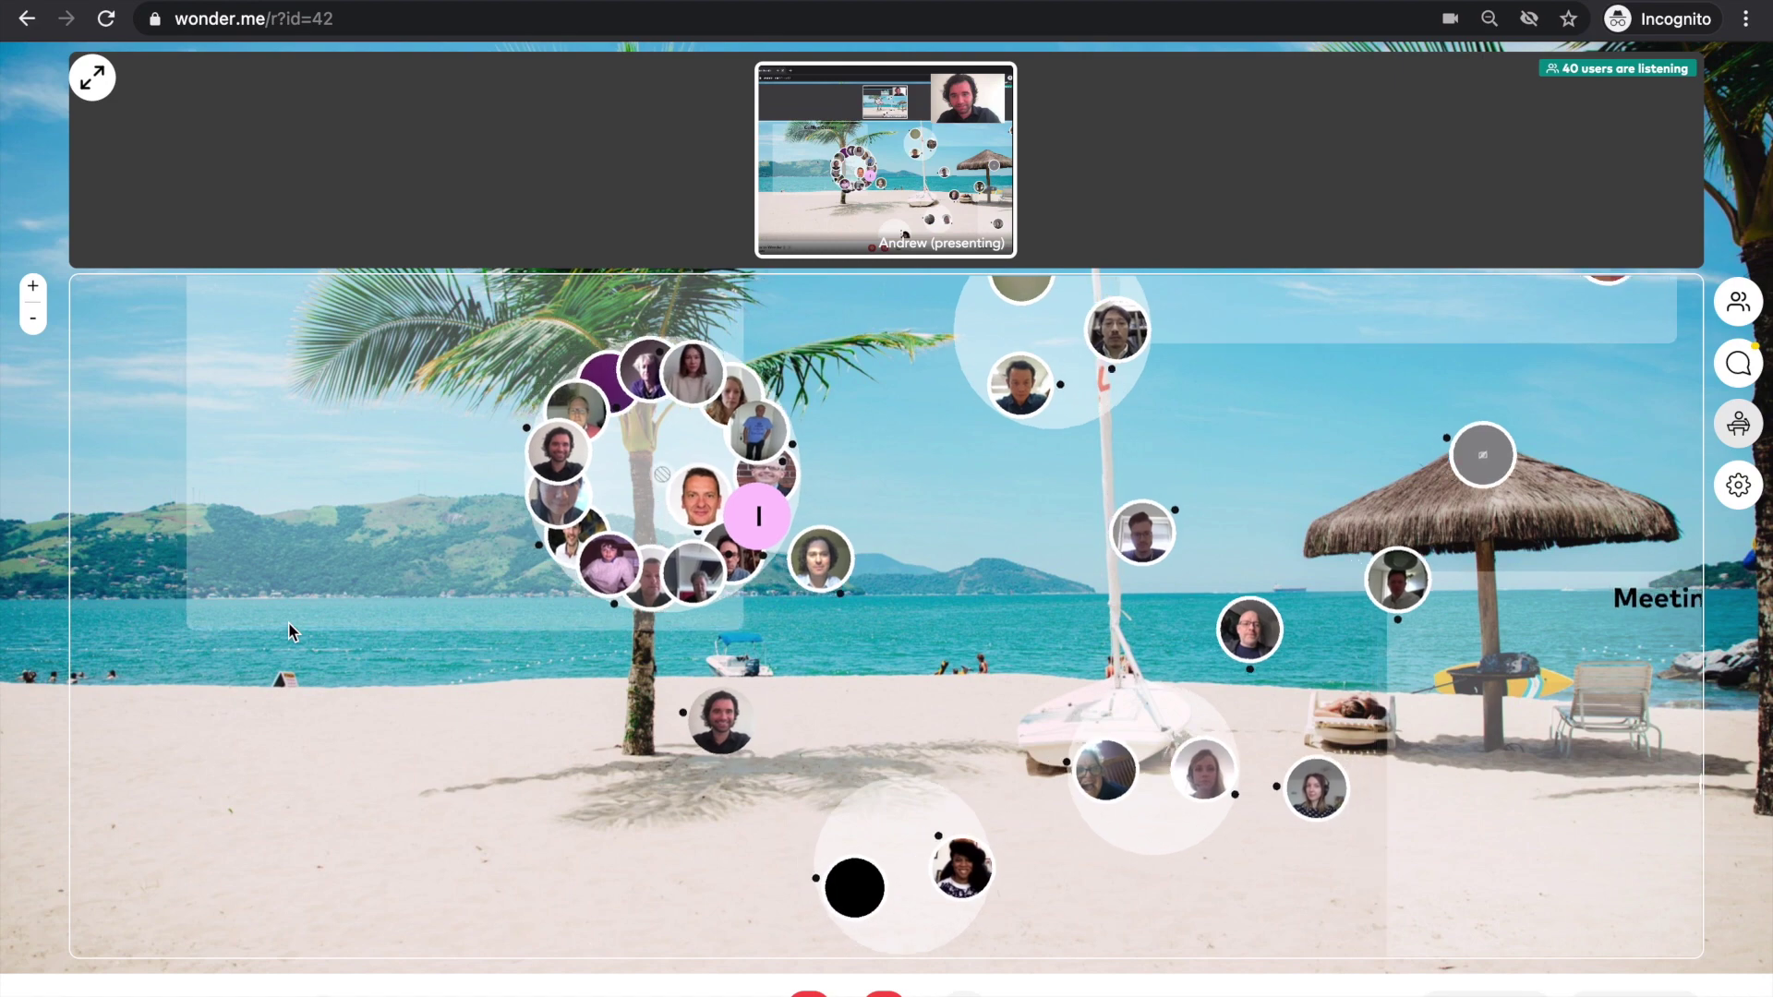
{"action": "scroll", "coordinate": [428, 665], "scroll_direction": "down", "scroll_amount": 3}
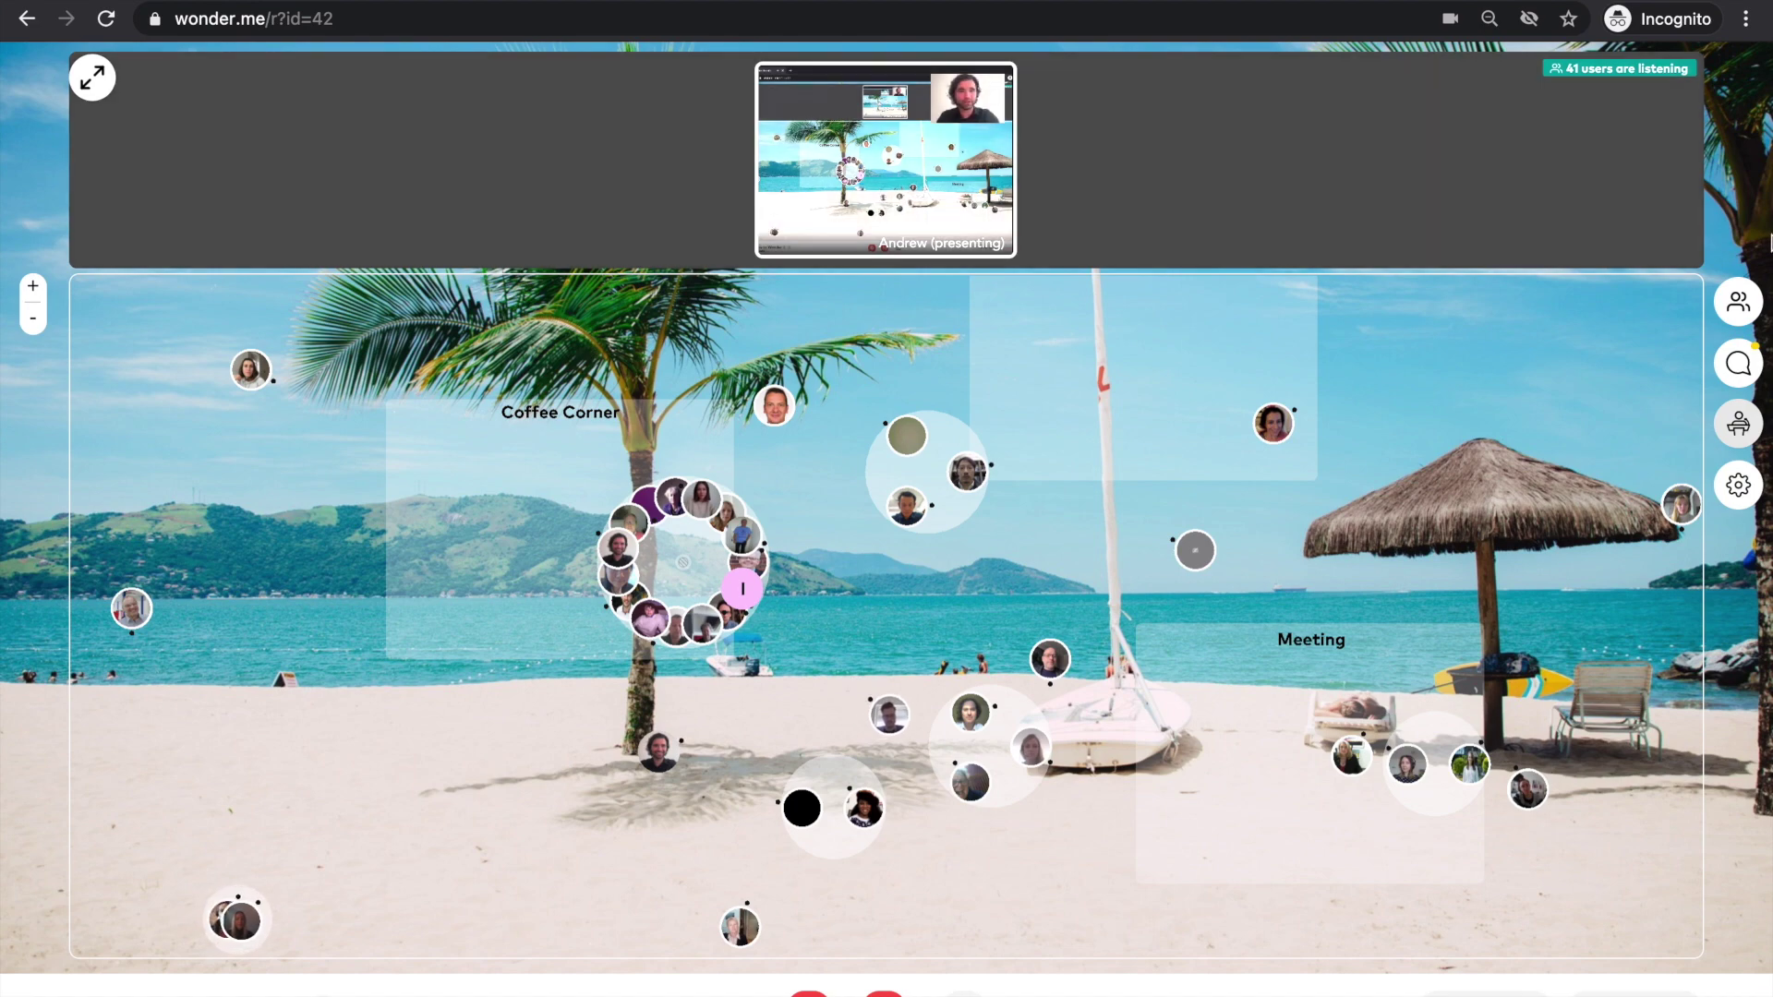
- Open the Participants panel and list all participants instead of only nearby ones
{"action": "left_click", "coordinate": [1742, 303]}
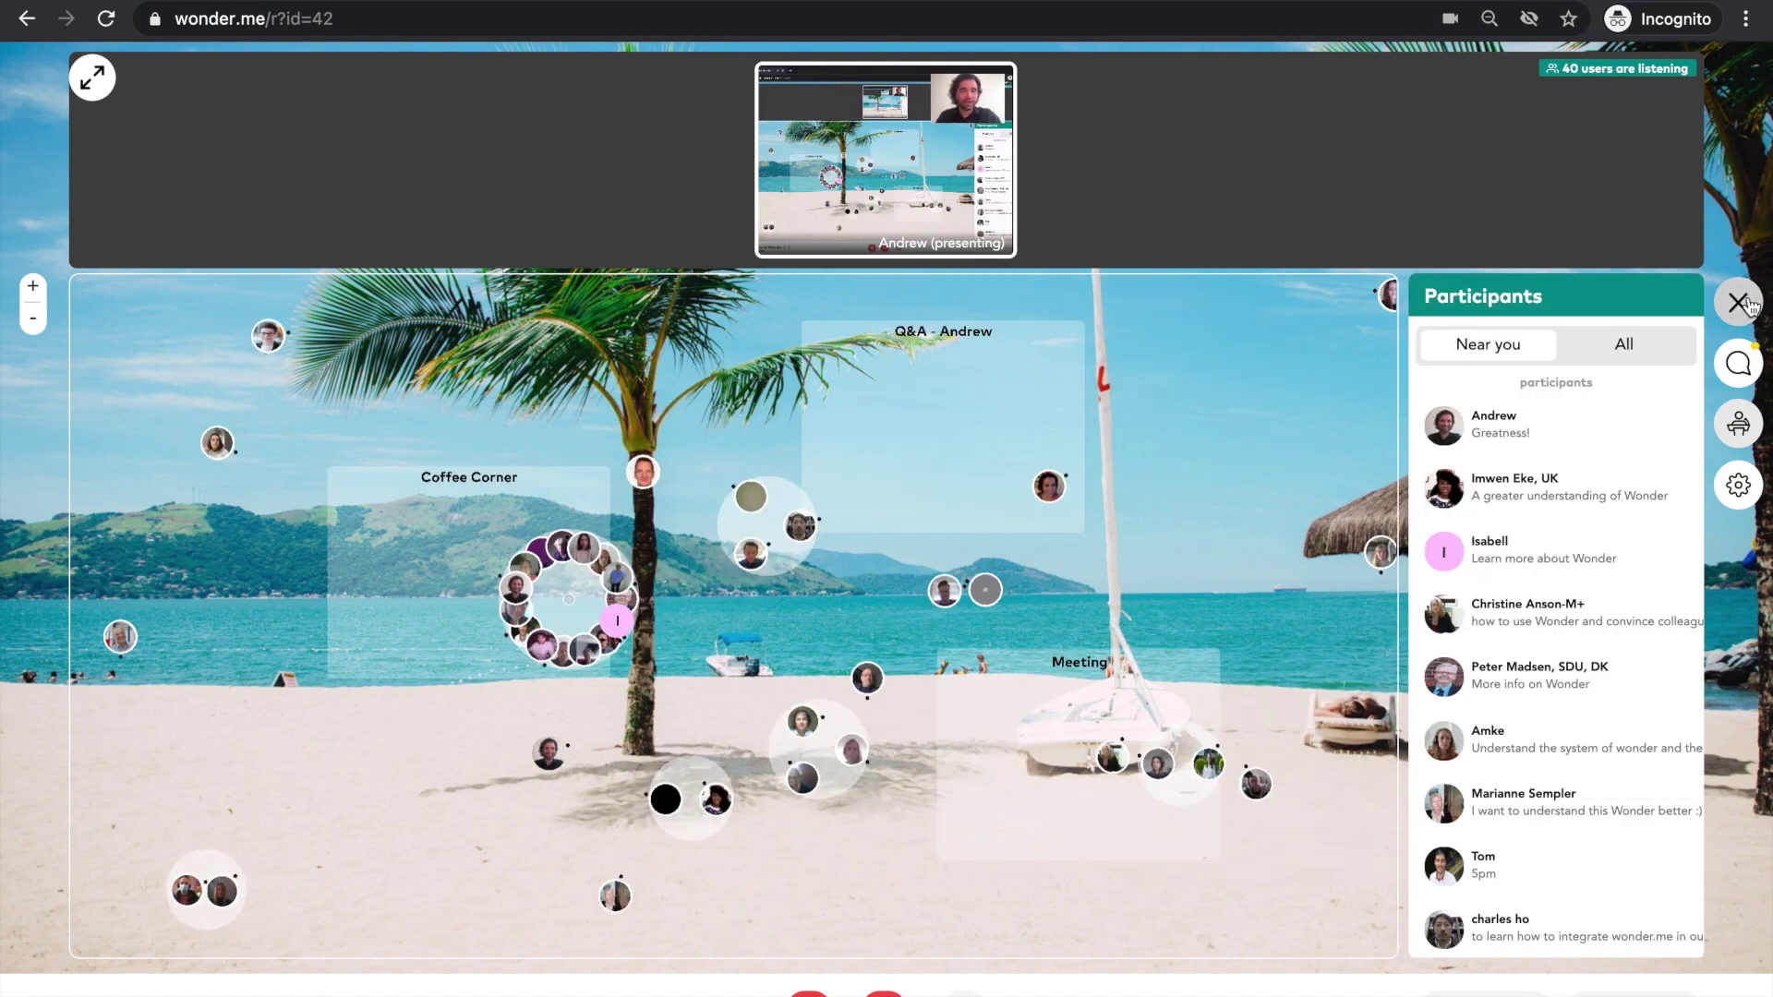
{"action": "left_click", "coordinate": [1742, 303]}
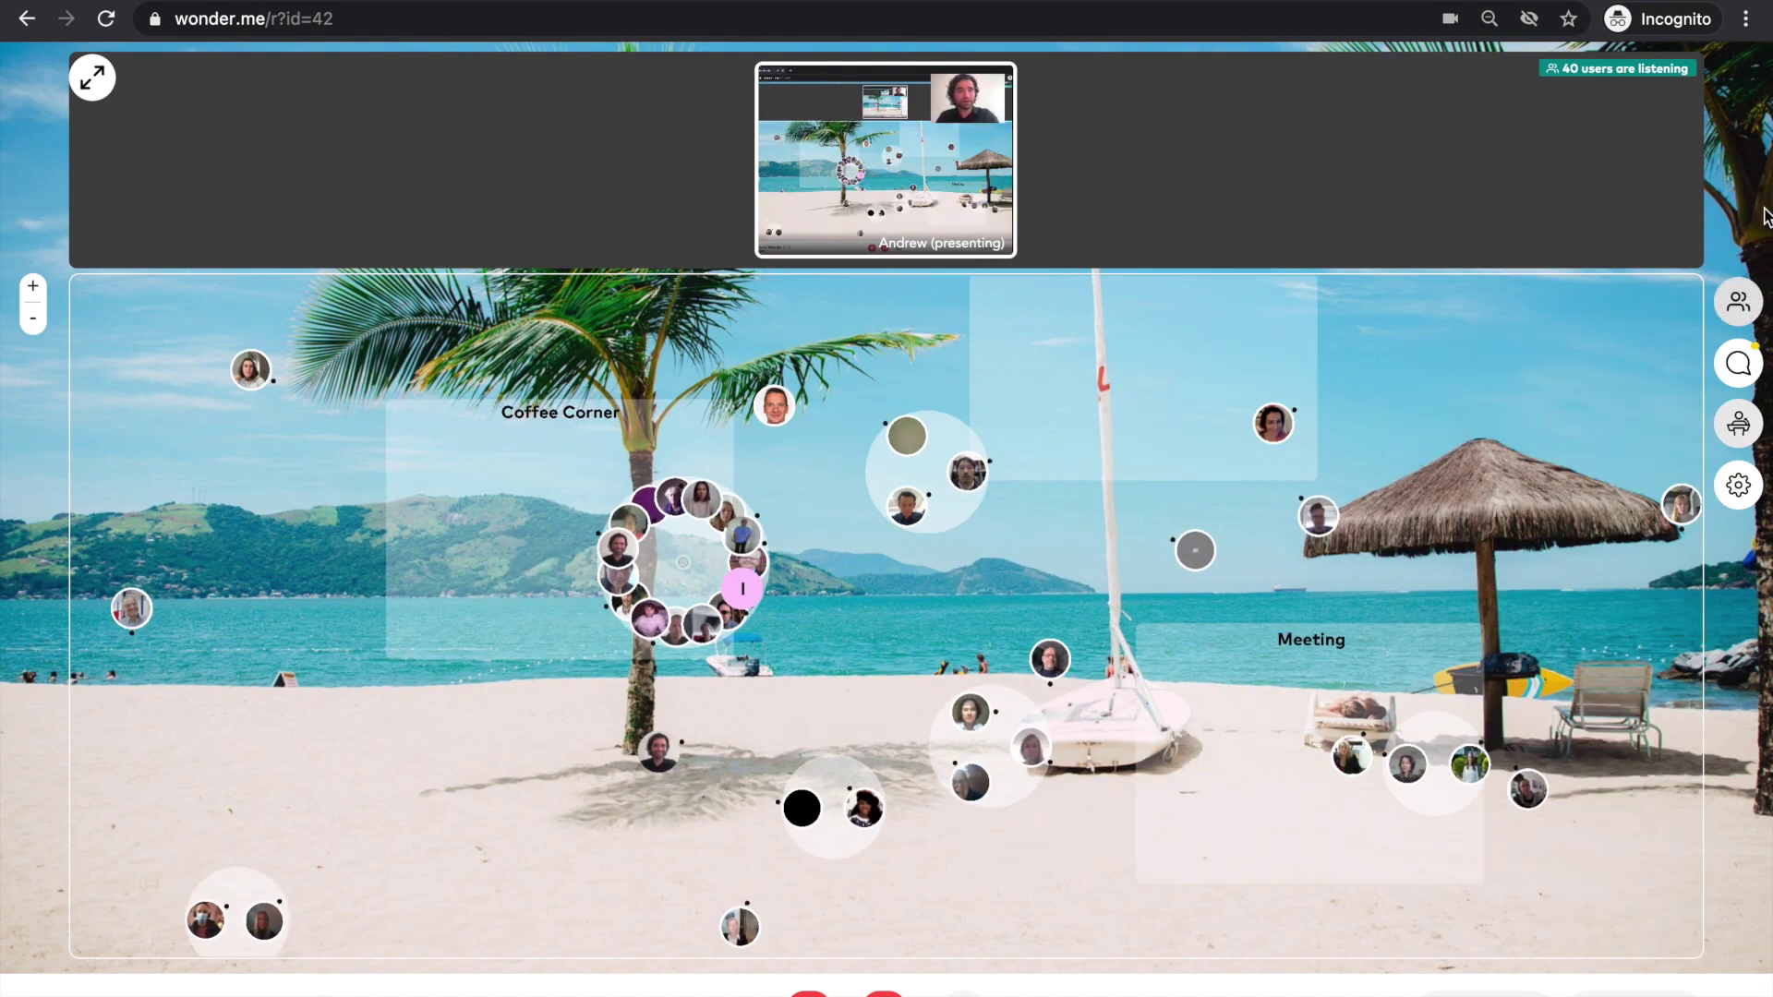
{"action": "left_click", "coordinate": [1742, 303]}
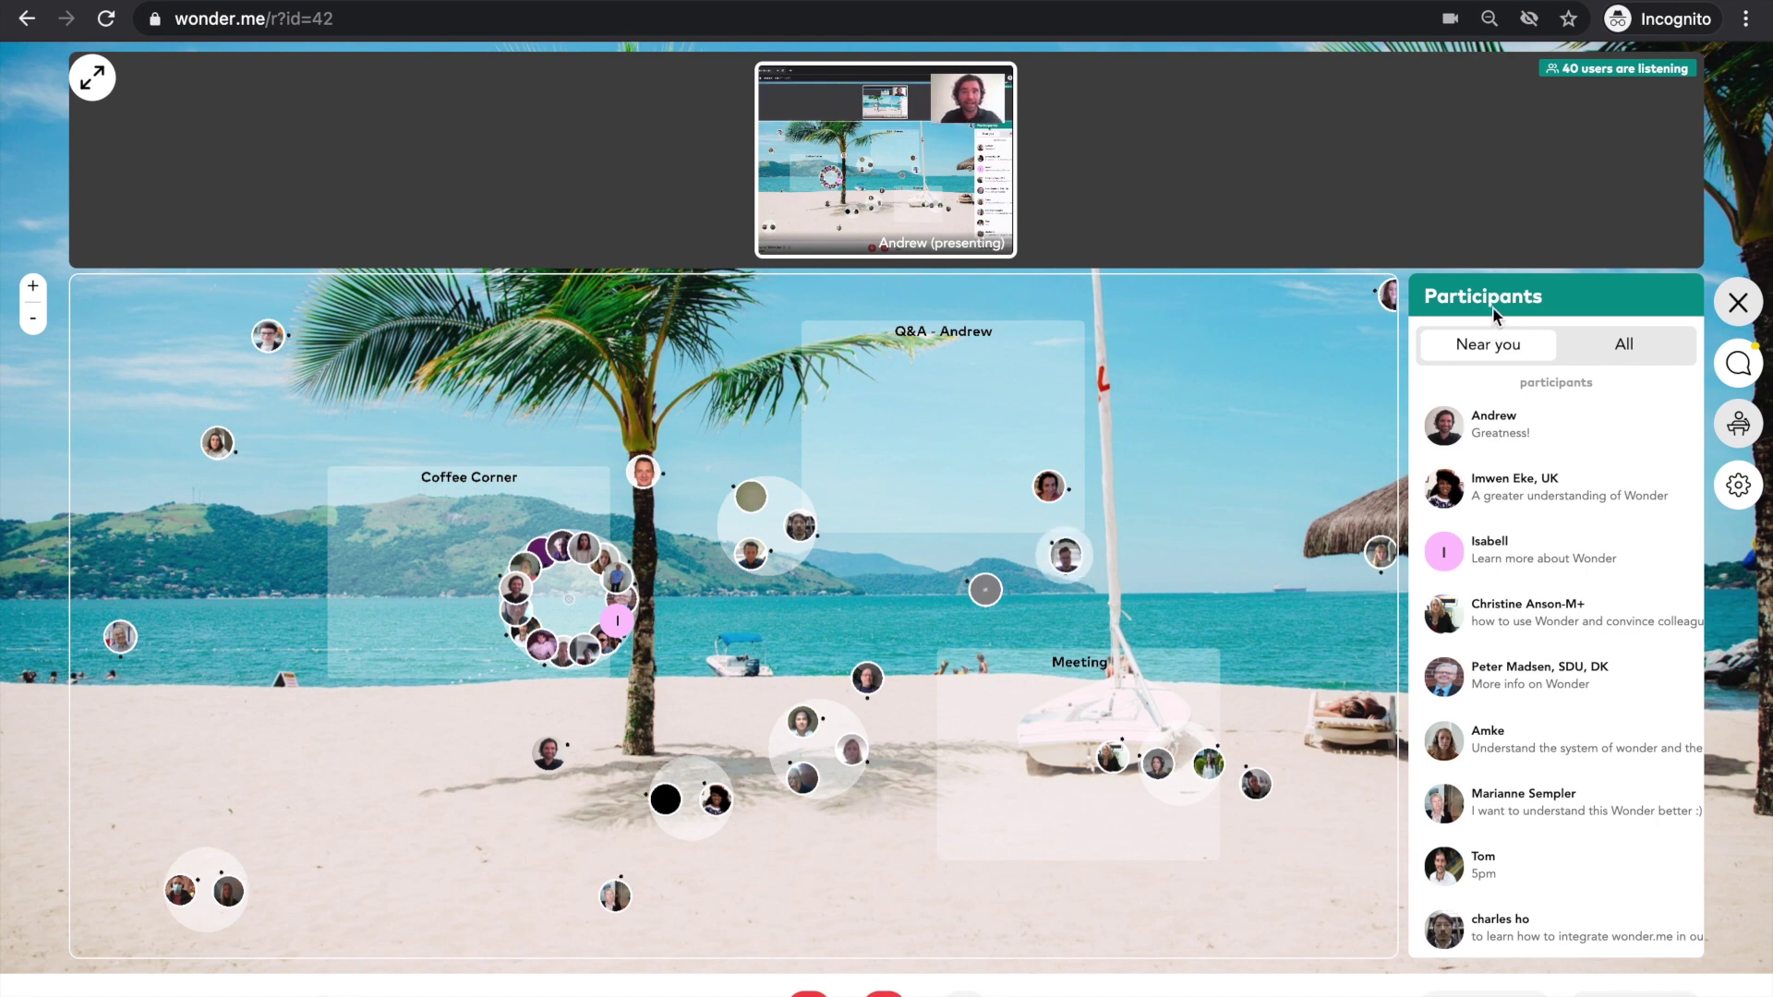
{"action": "left_click", "coordinate": [1625, 346]}
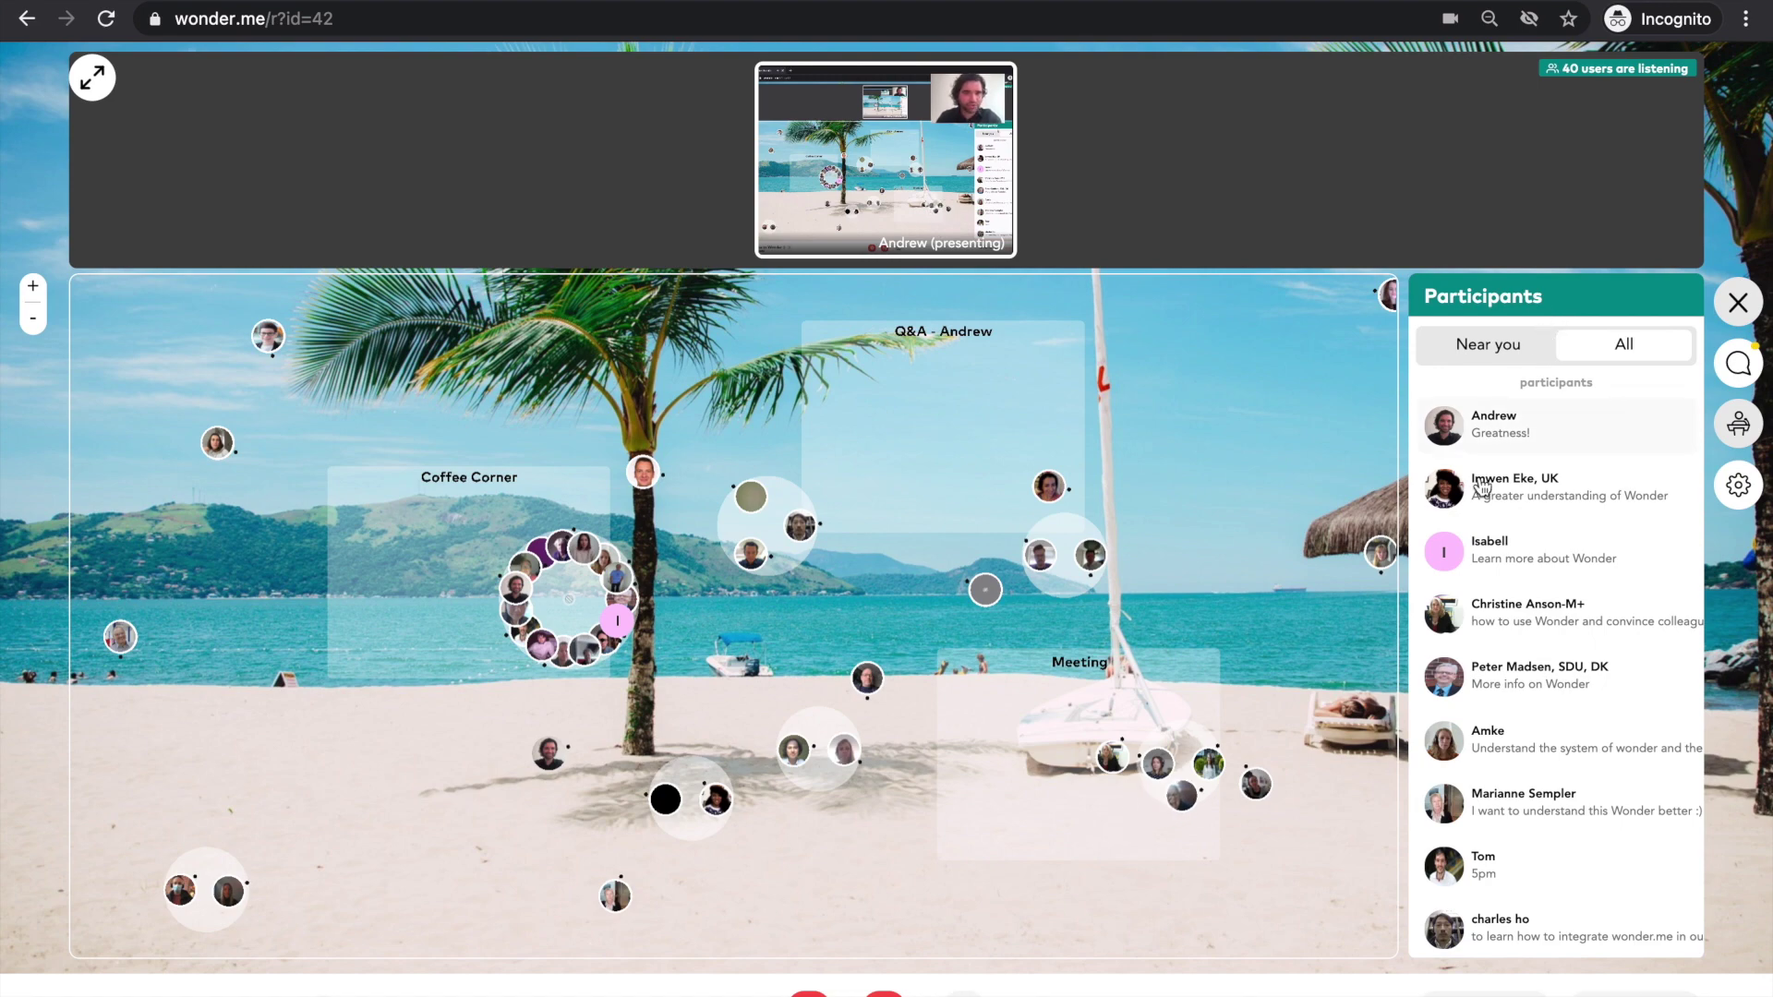
- Close the participants list and walk the avatar right across the beach
{"action": "mouse_move", "coordinate": [1507, 617]}
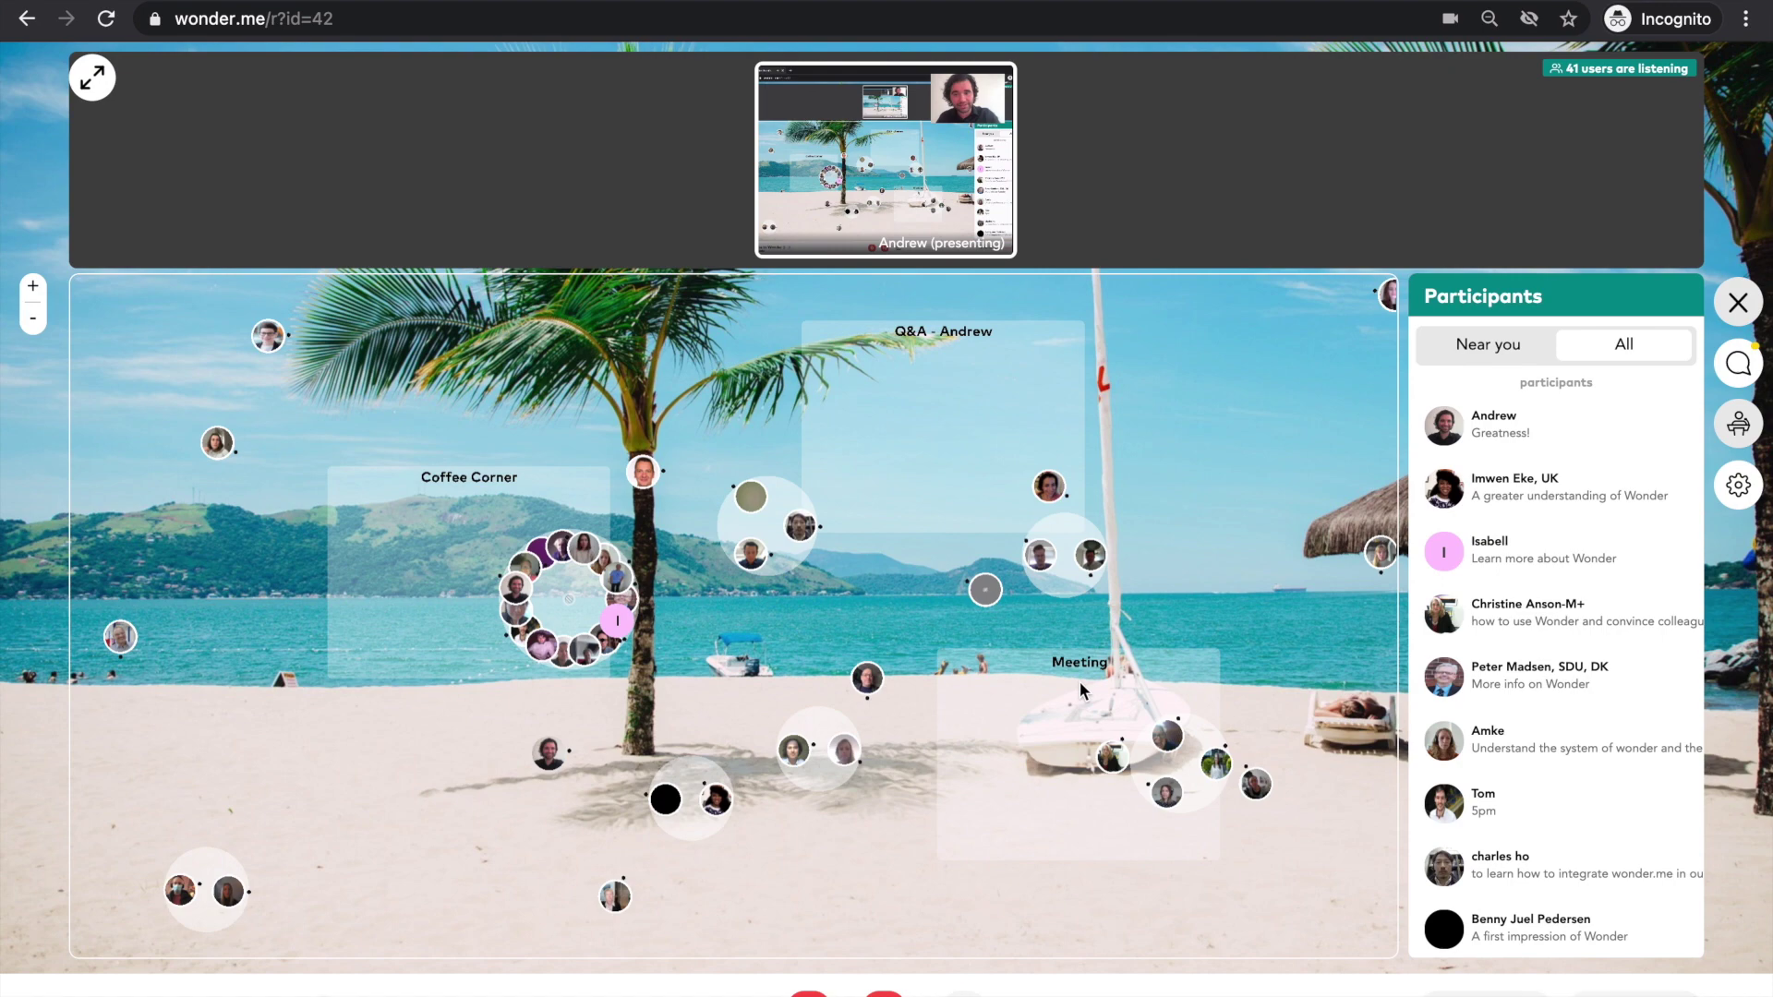
{"action": "left_click", "coordinate": [1079, 682]}
{"action": "left_click", "coordinate": [1234, 744]}
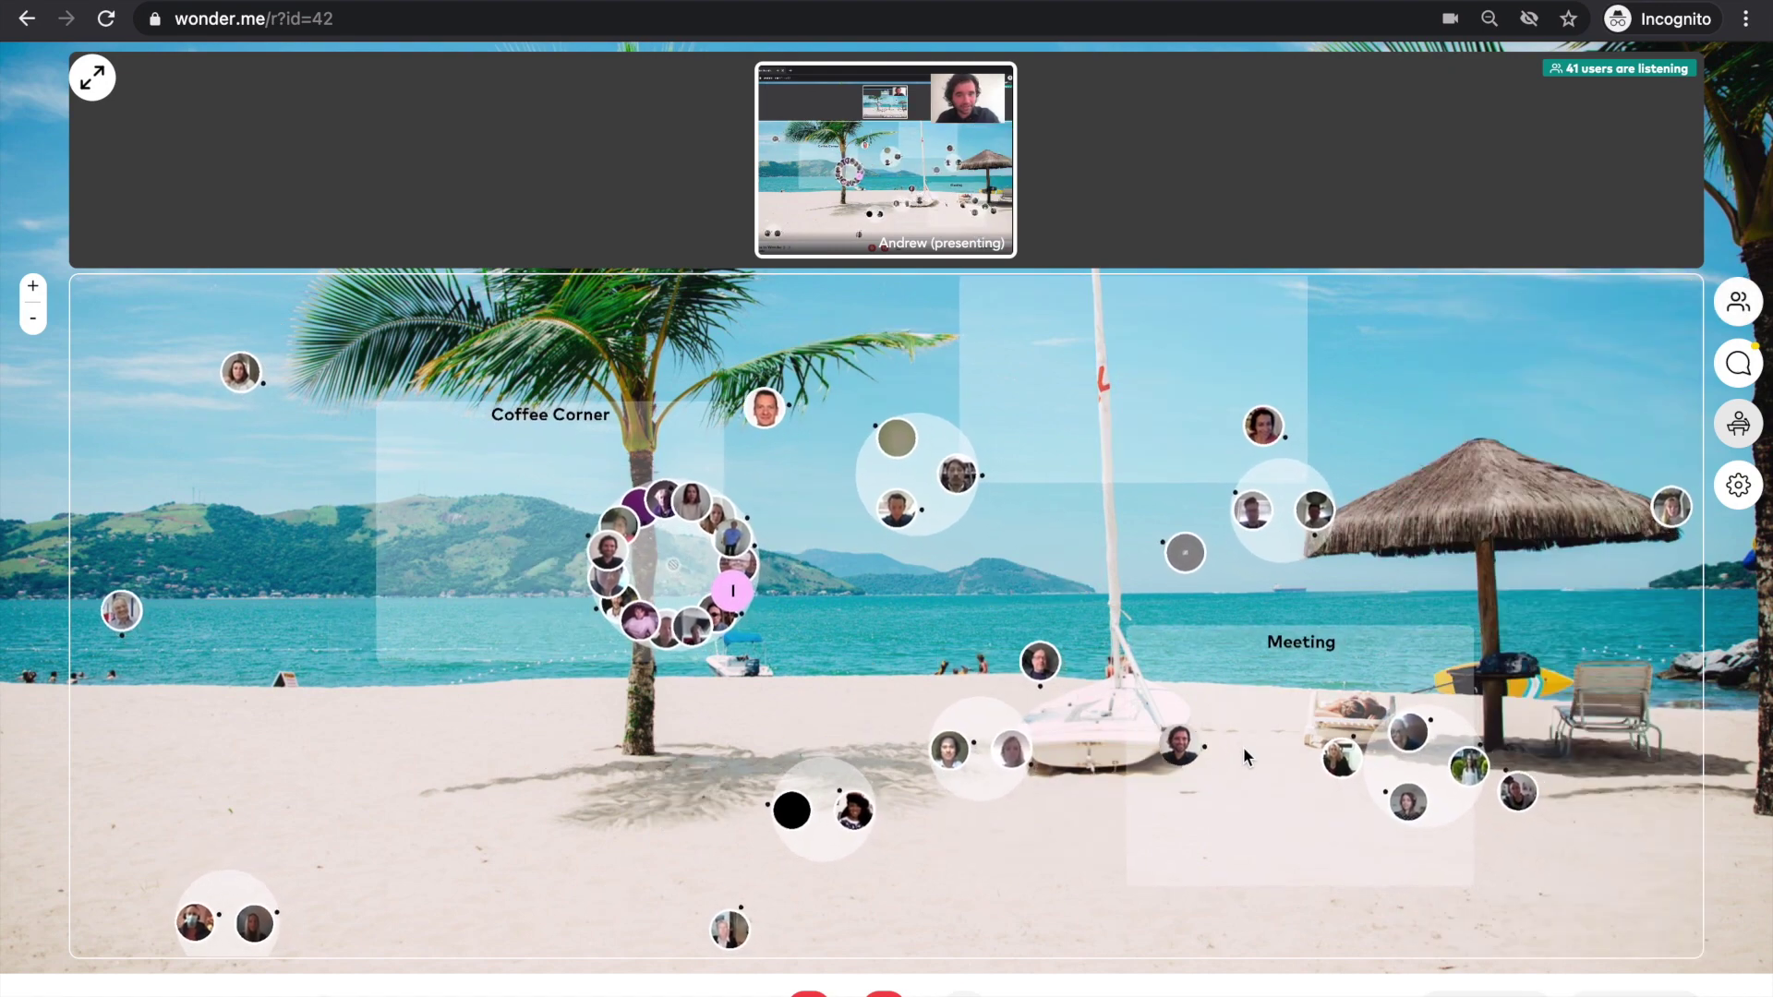
- Join a nearby guest, then move the avatar into the Coffee Corner
{"action": "left_click", "coordinate": [1315, 764]}
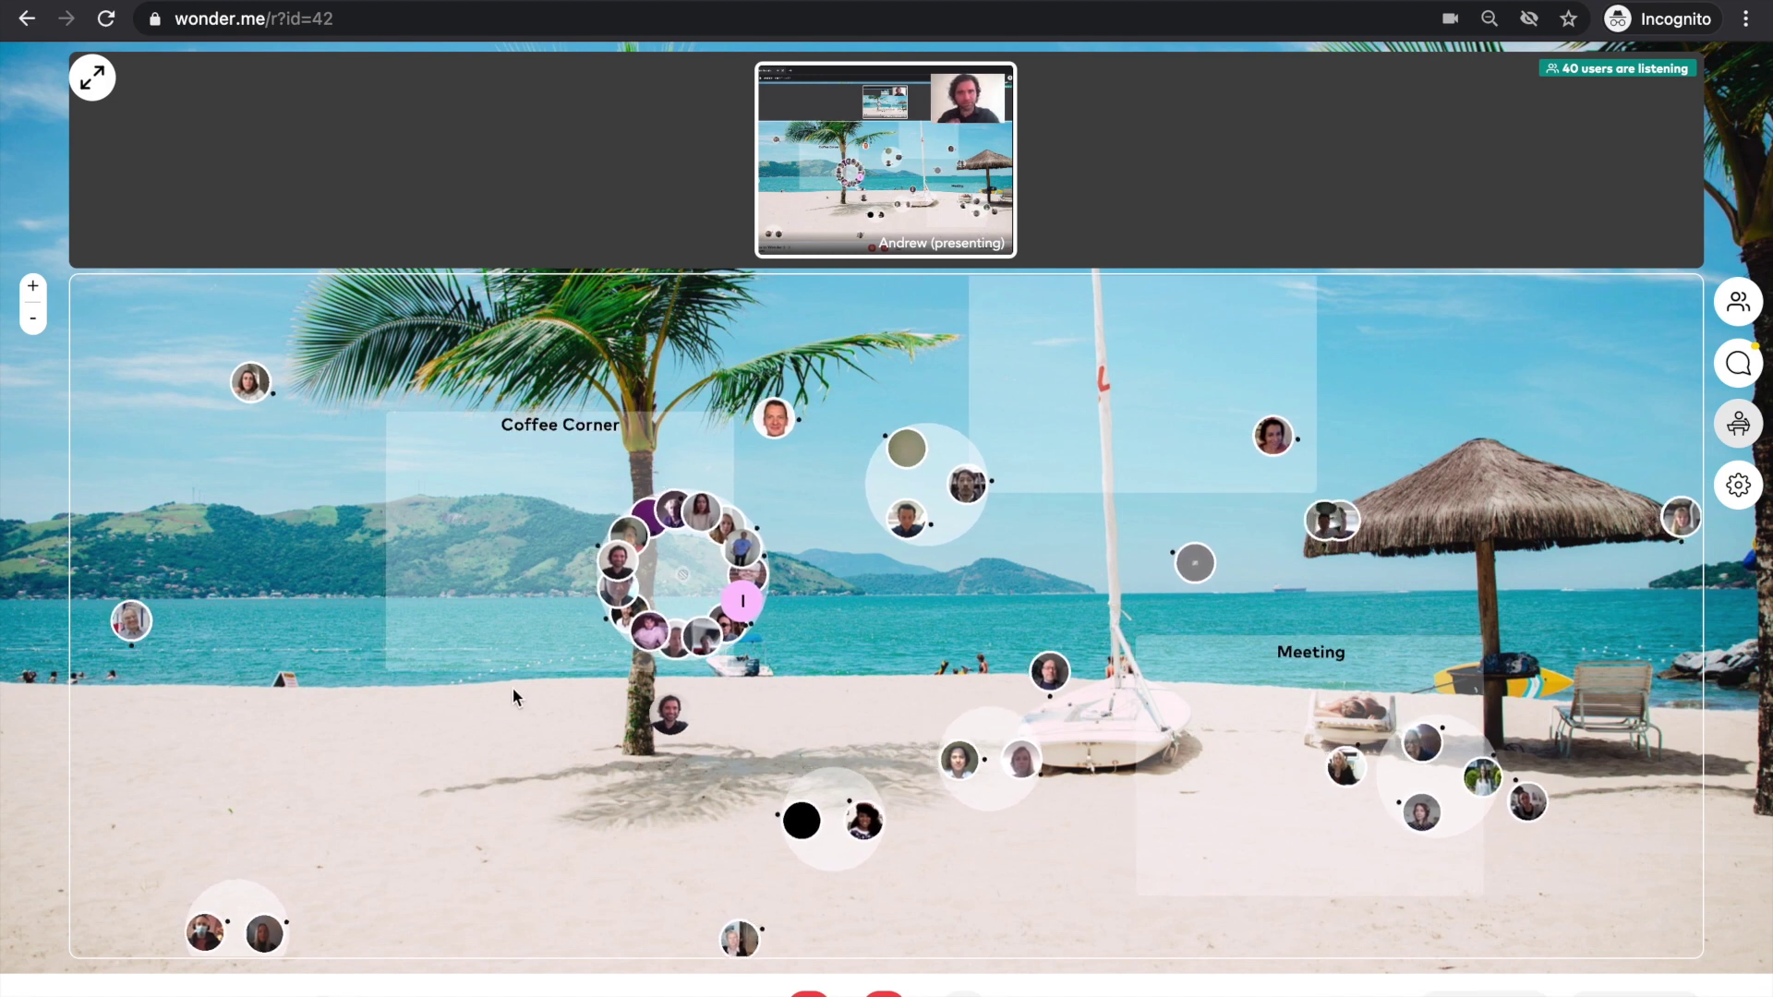
{"action": "left_click", "coordinate": [469, 574]}
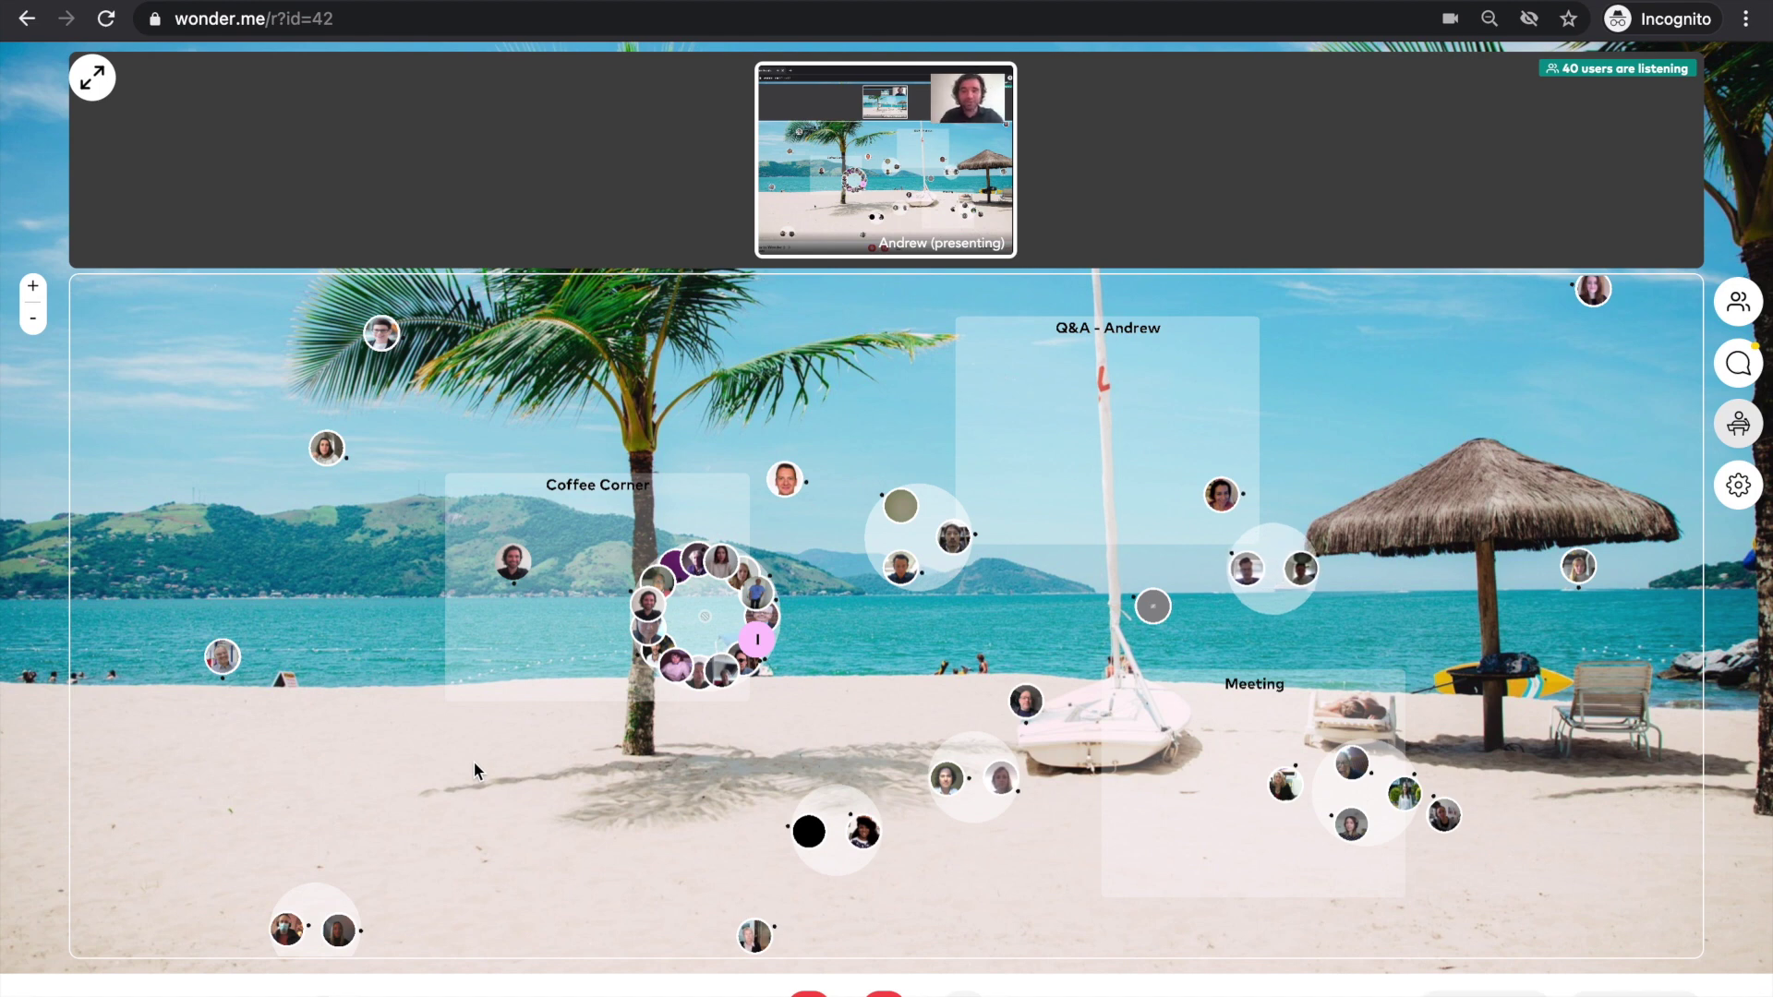
- Invite a guest to your circle from their profile card, then bring up a second guest's card
{"action": "mouse_move", "coordinate": [1280, 794]}
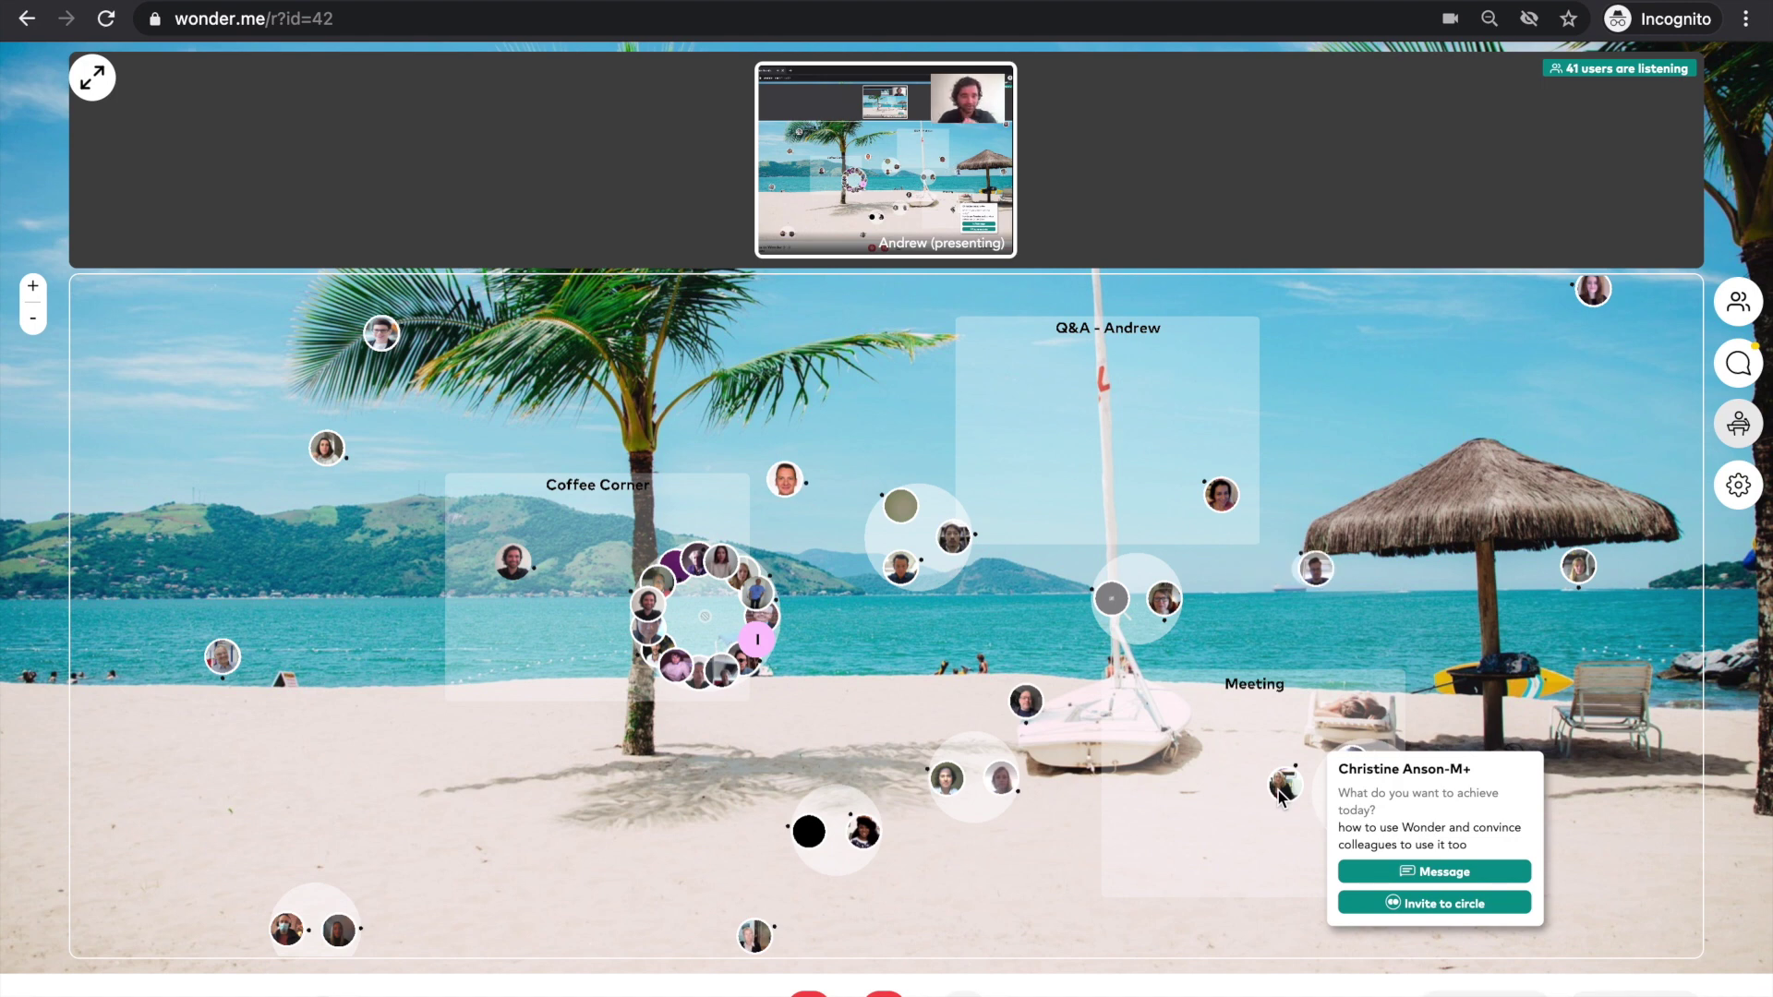
{"action": "left_click", "coordinate": [1392, 904]}
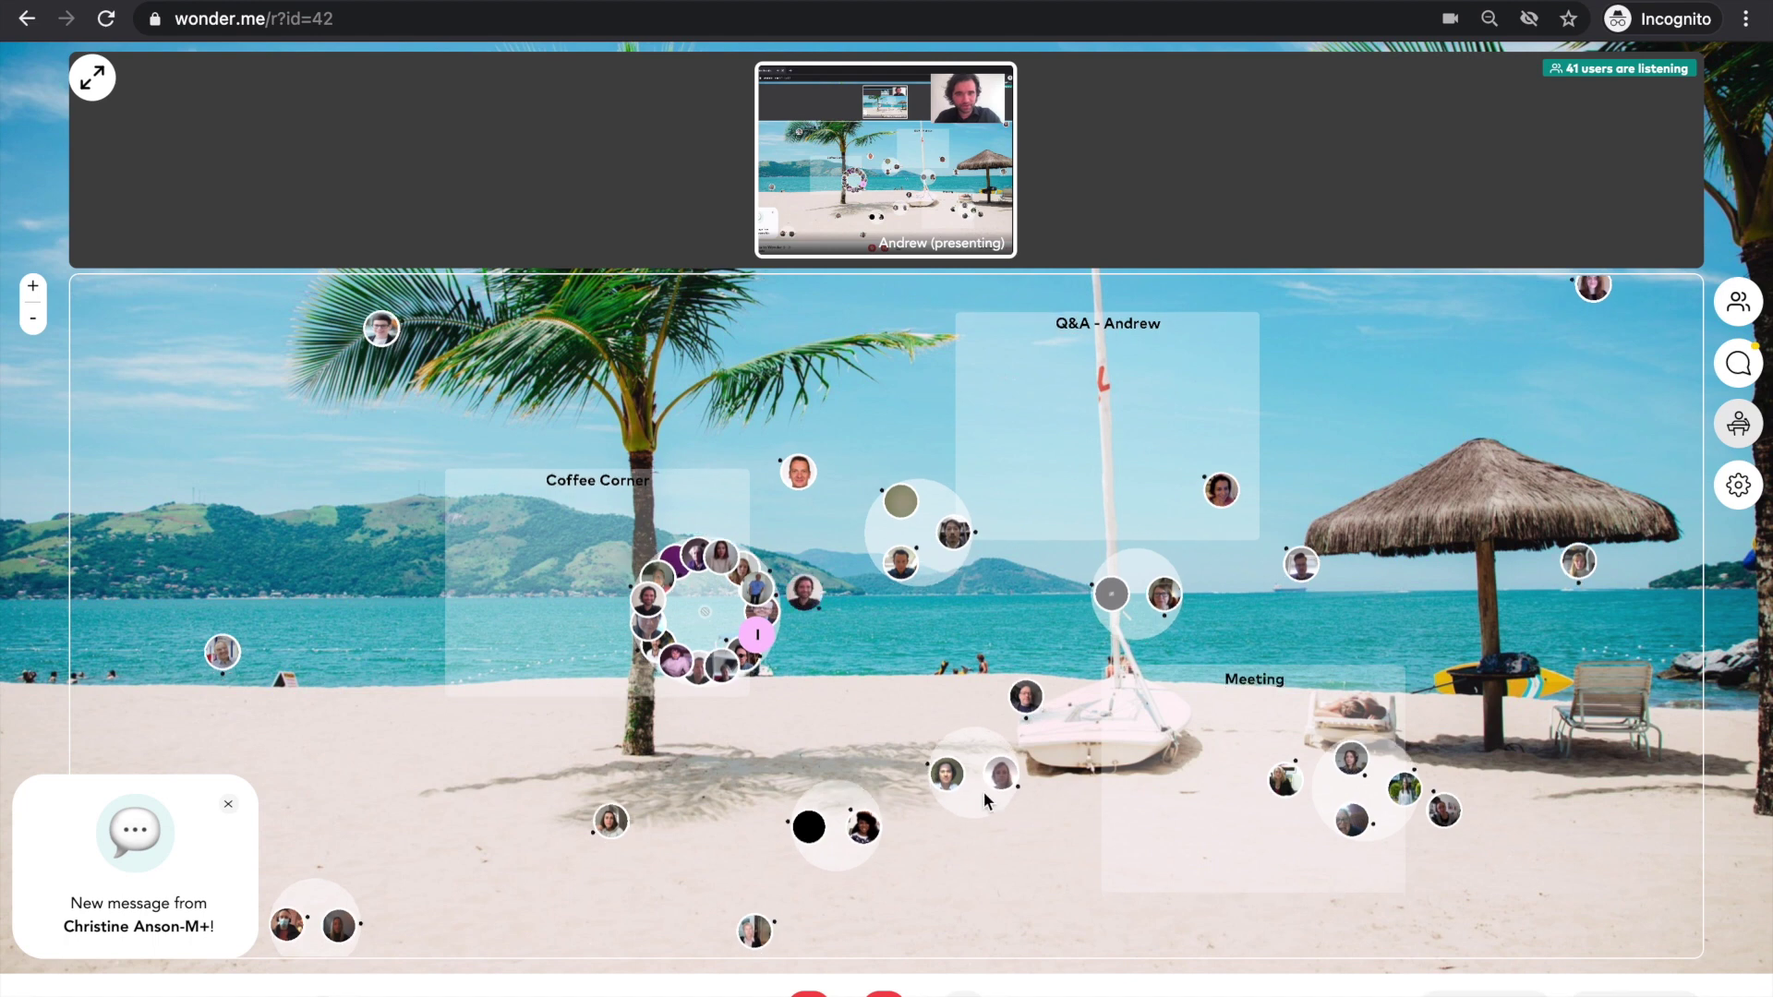
{"action": "mouse_move", "coordinate": [1010, 759]}
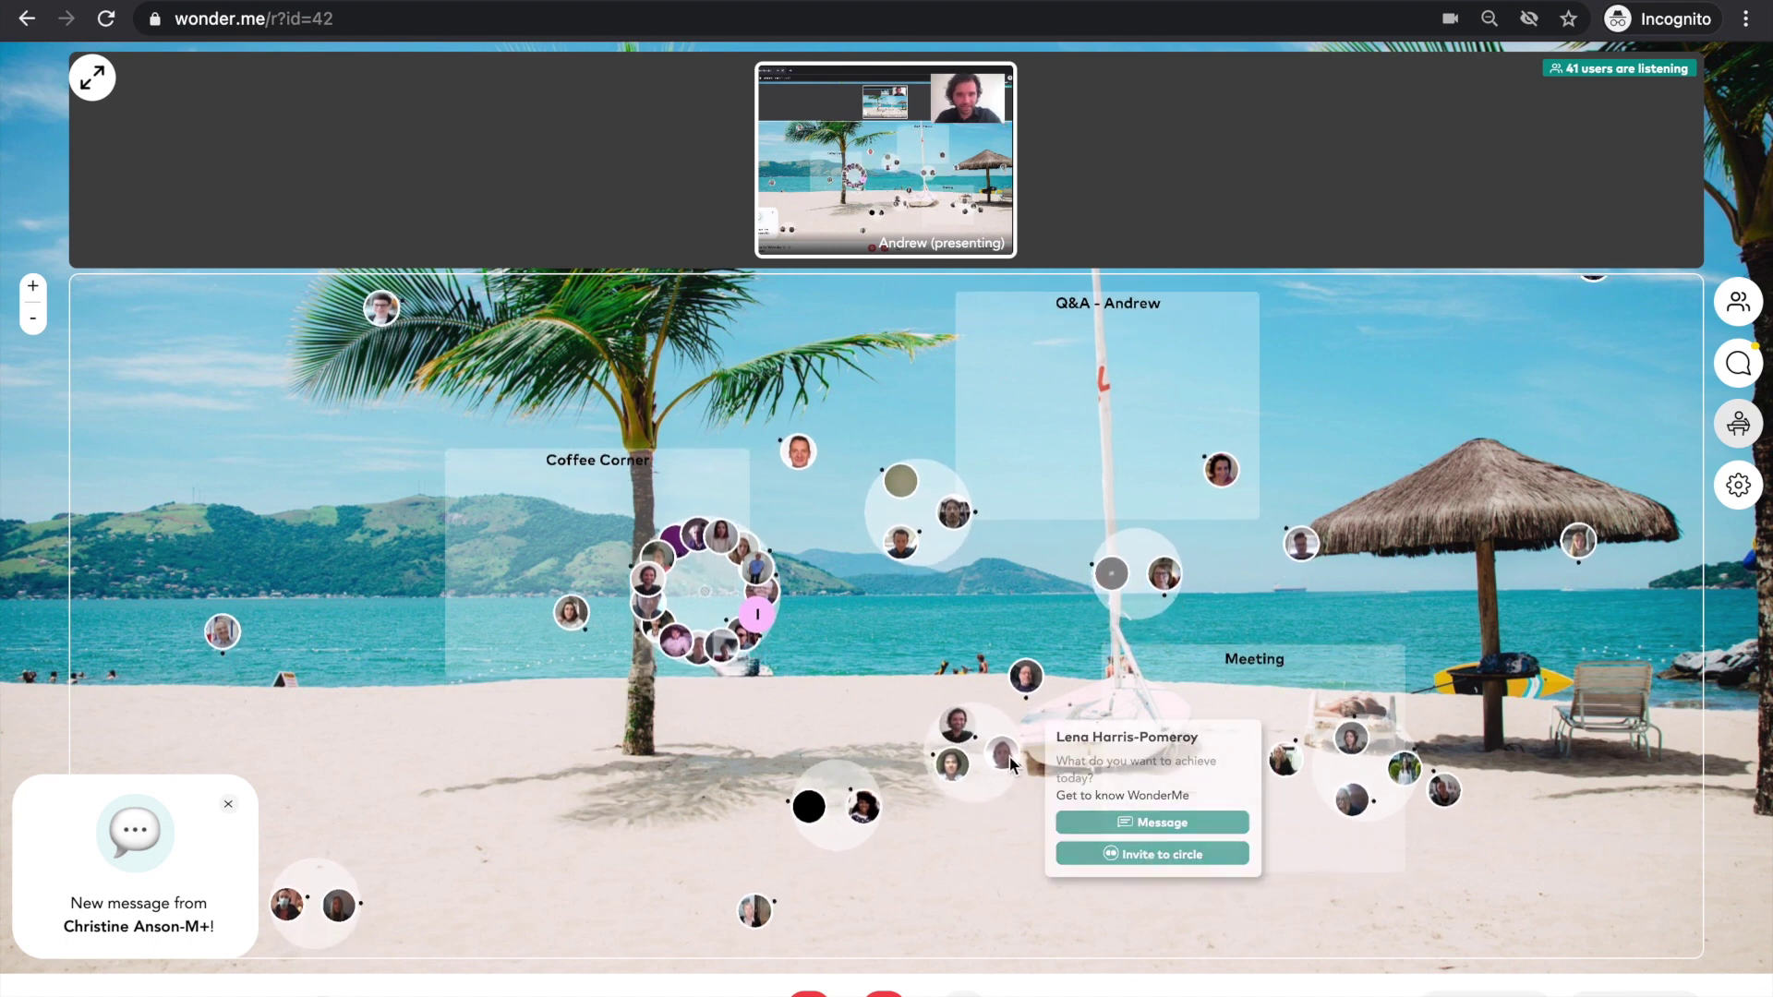
{"action": "mouse_move", "coordinate": [957, 786]}
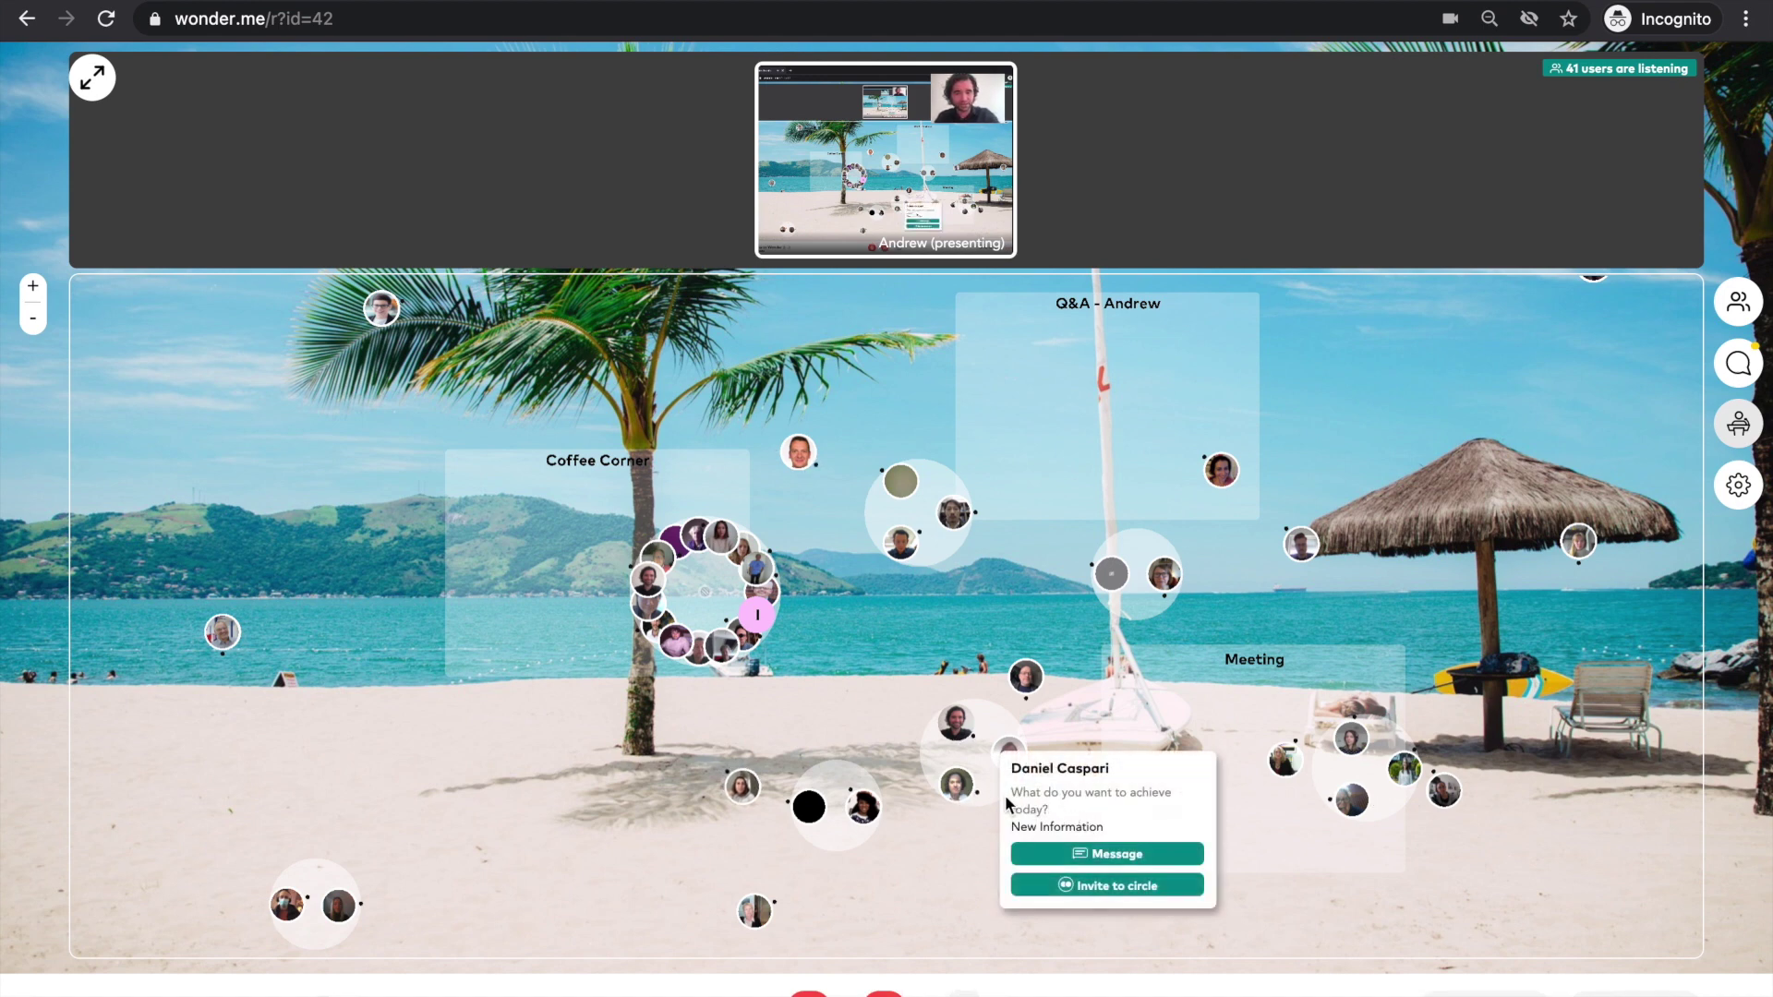
- Invite the second guest to the circle, then open and close a message thread with another guest
{"action": "left_click", "coordinate": [1058, 888]}
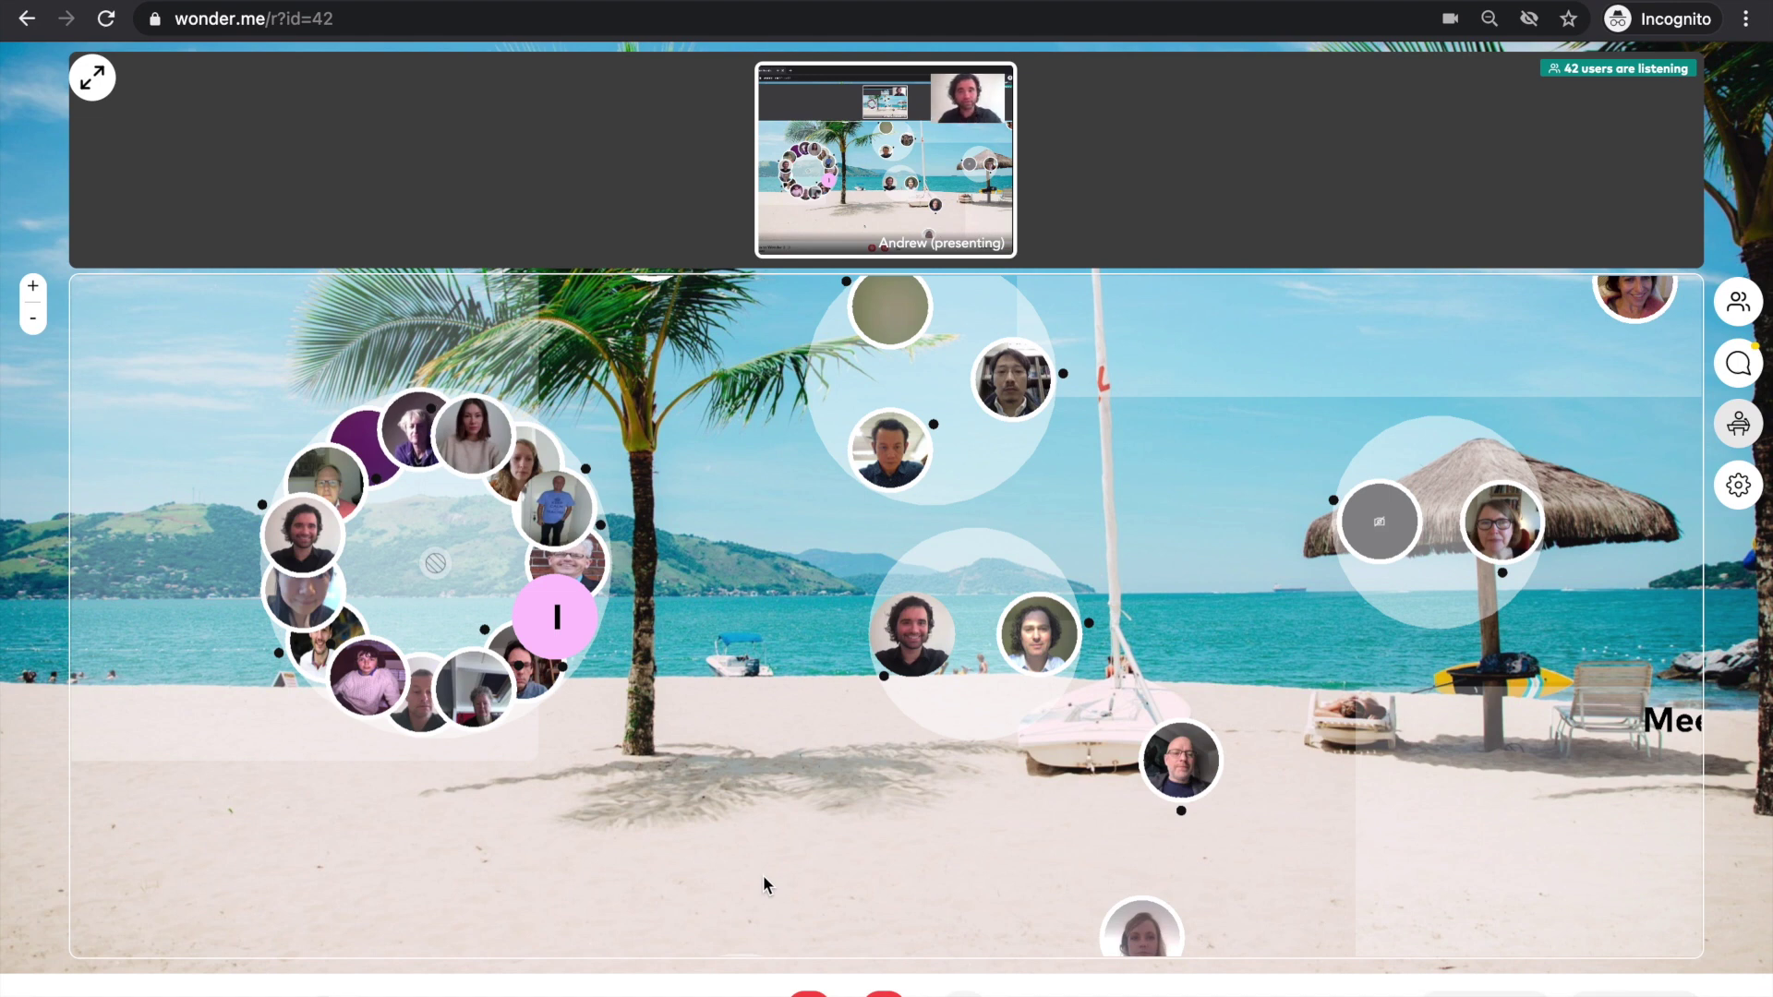
{"action": "mouse_move", "coordinate": [1183, 765]}
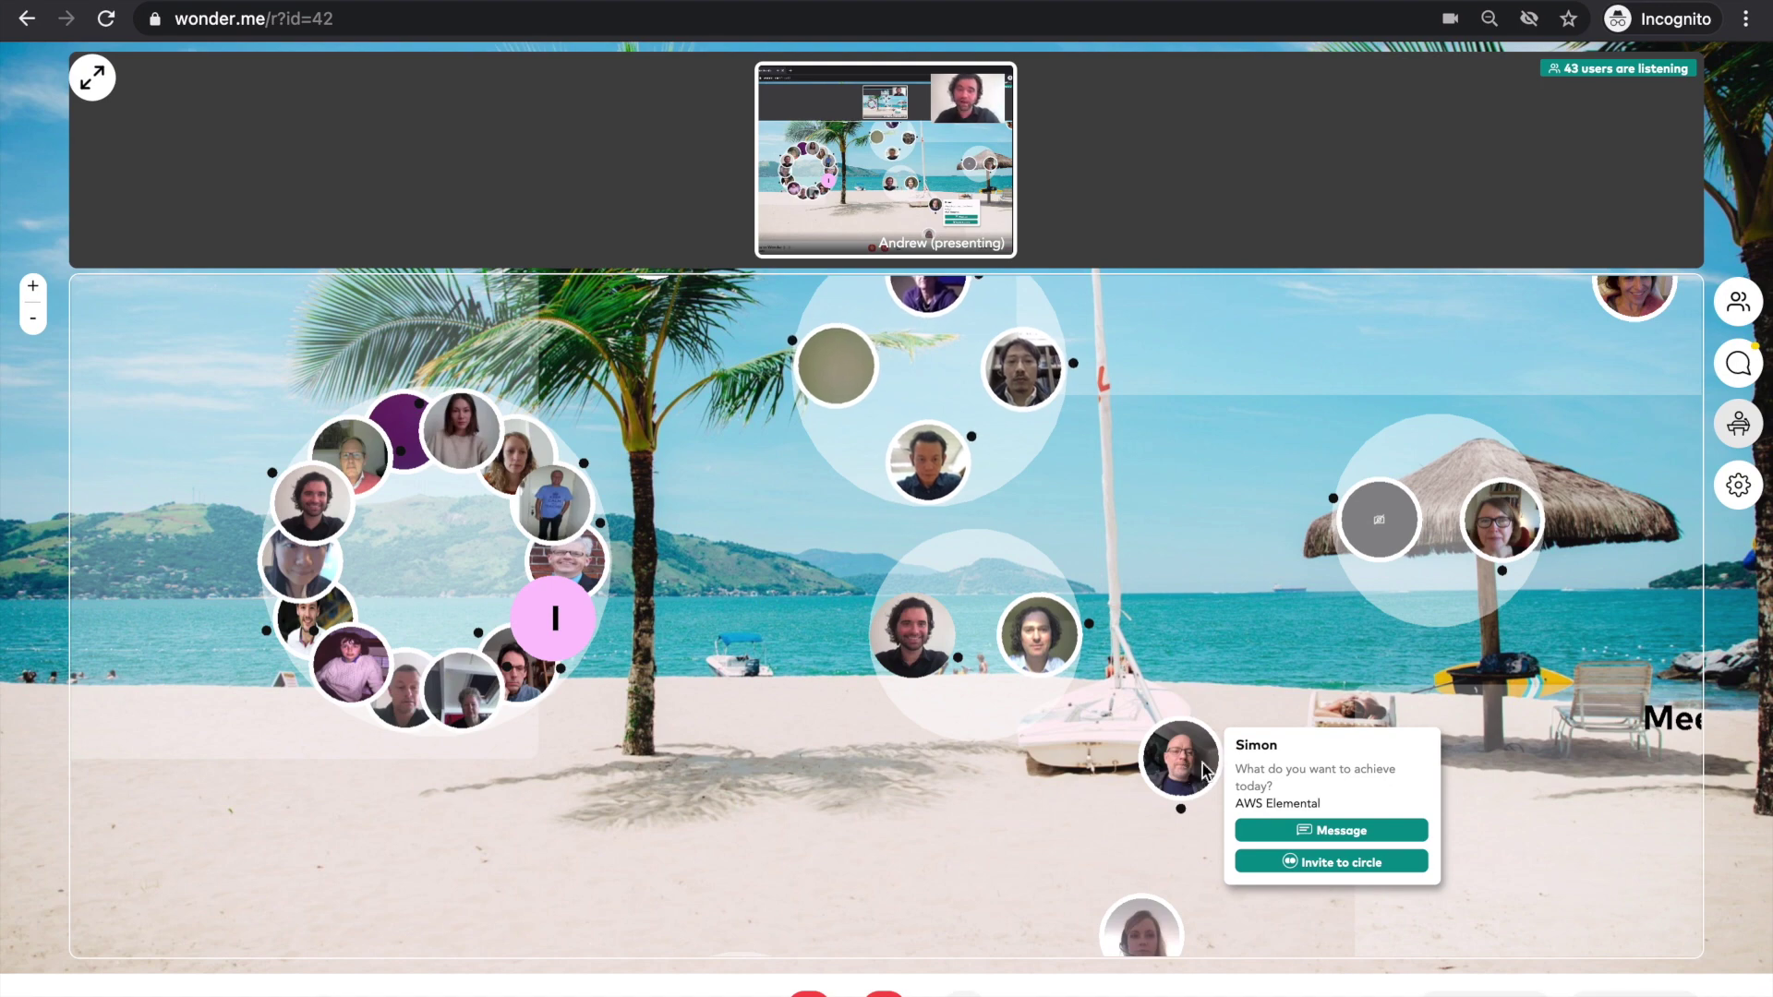
{"action": "left_click", "coordinate": [1302, 831]}
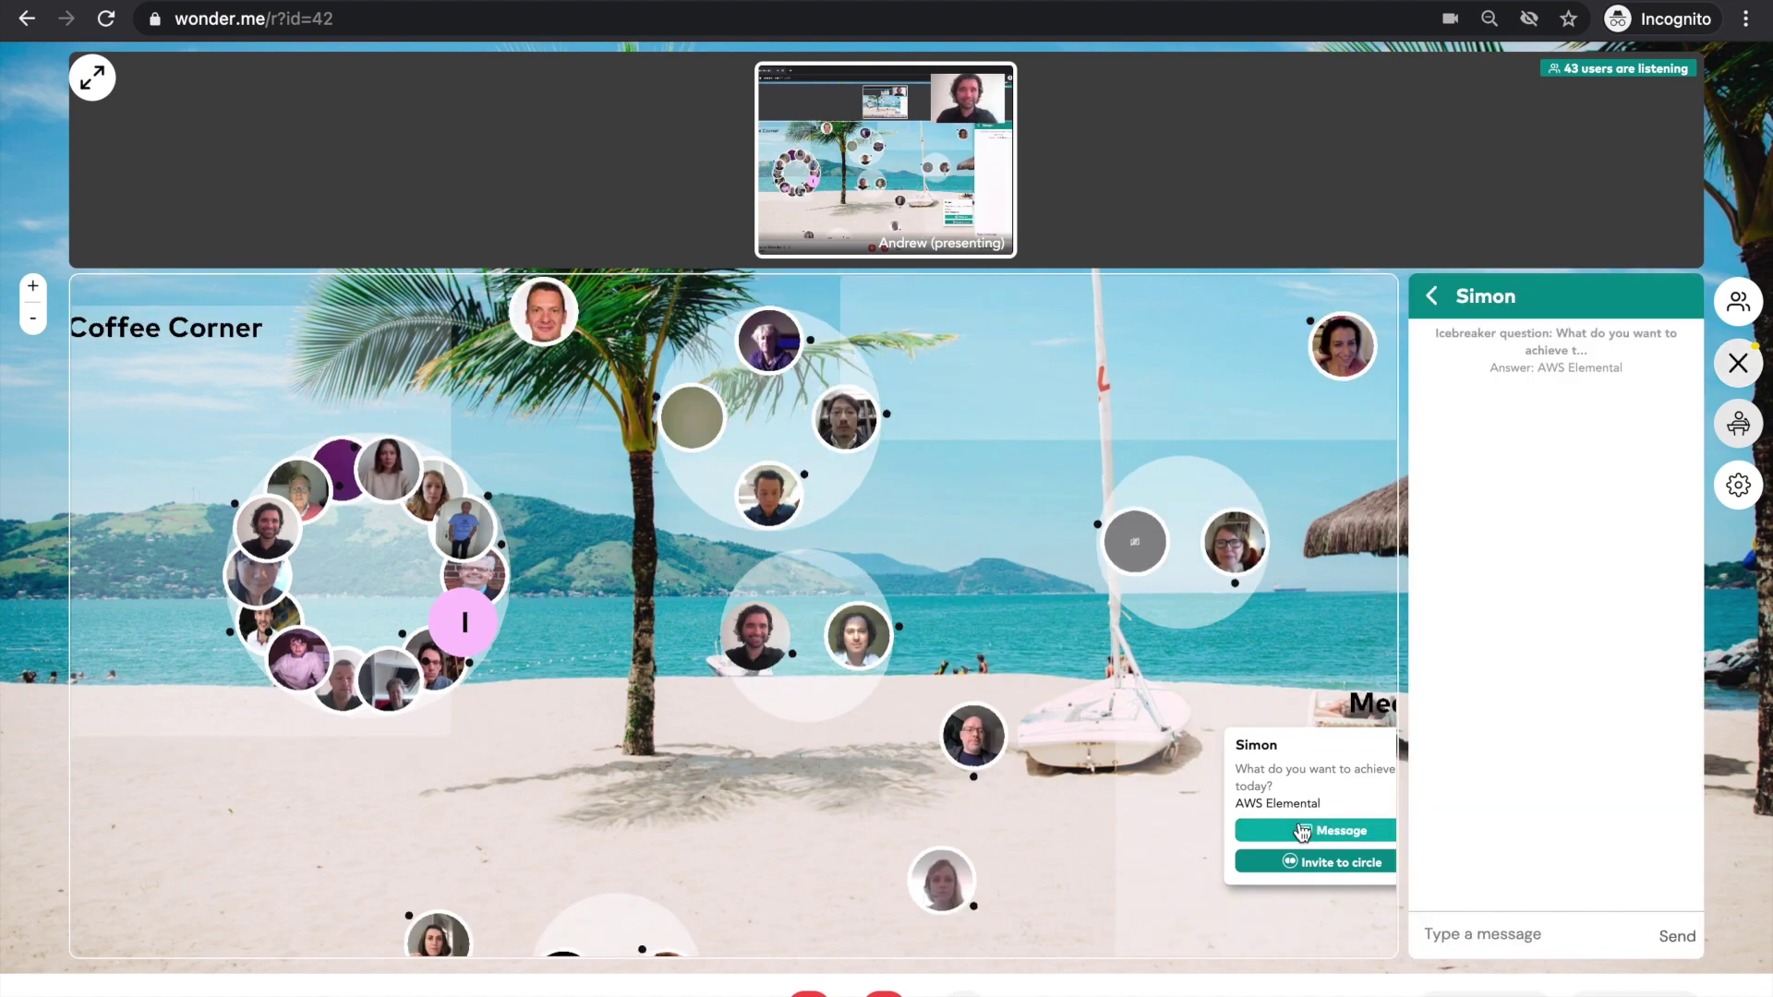
{"action": "left_click", "coordinate": [1739, 363]}
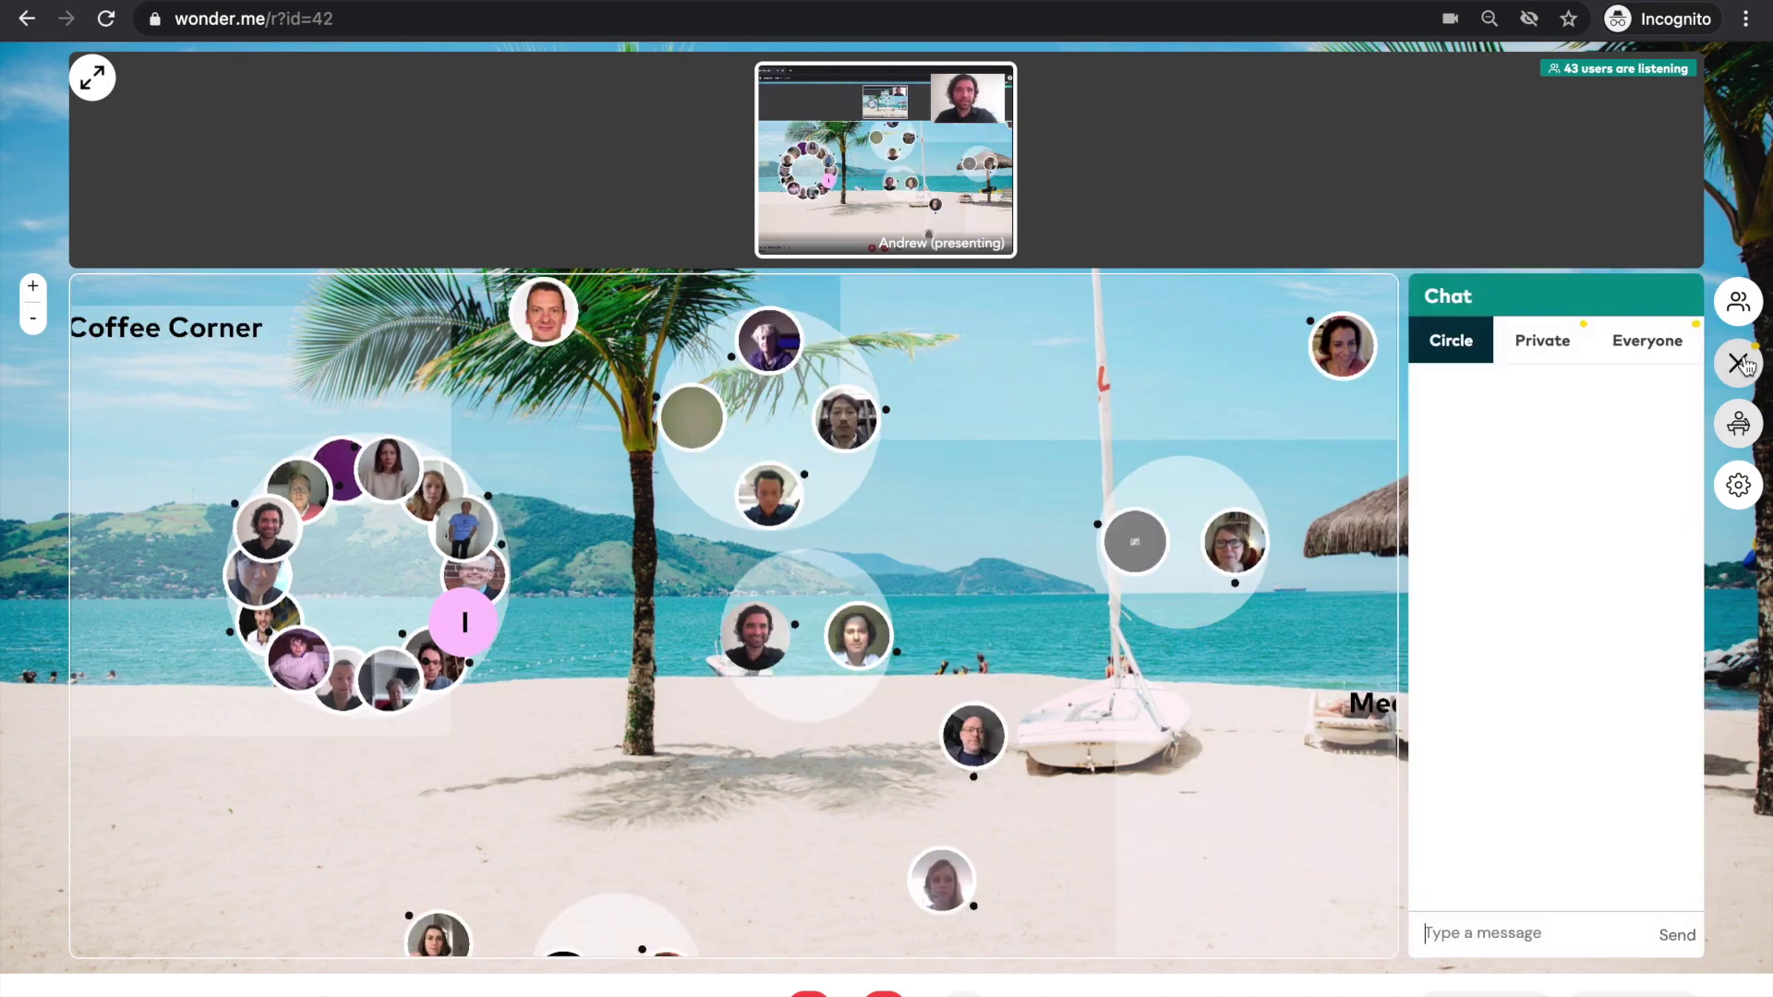
{"action": "left_click", "coordinate": [1740, 363]}
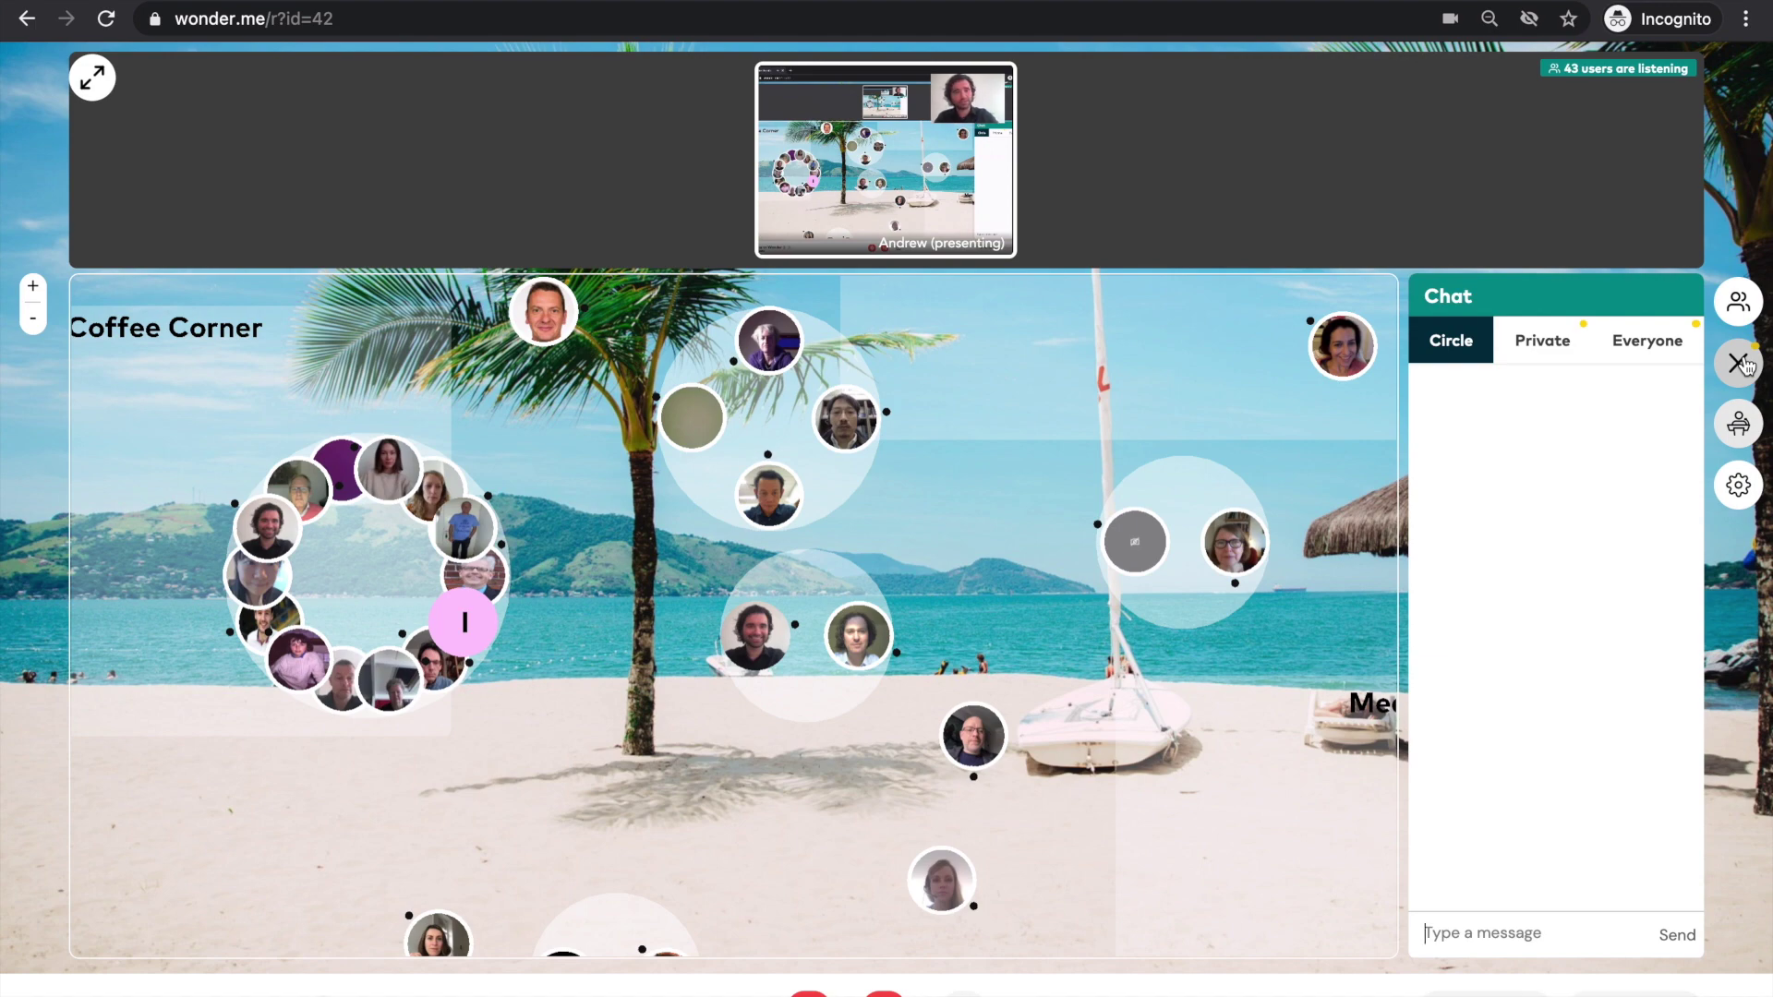
{"action": "left_click", "coordinate": [1740, 363]}
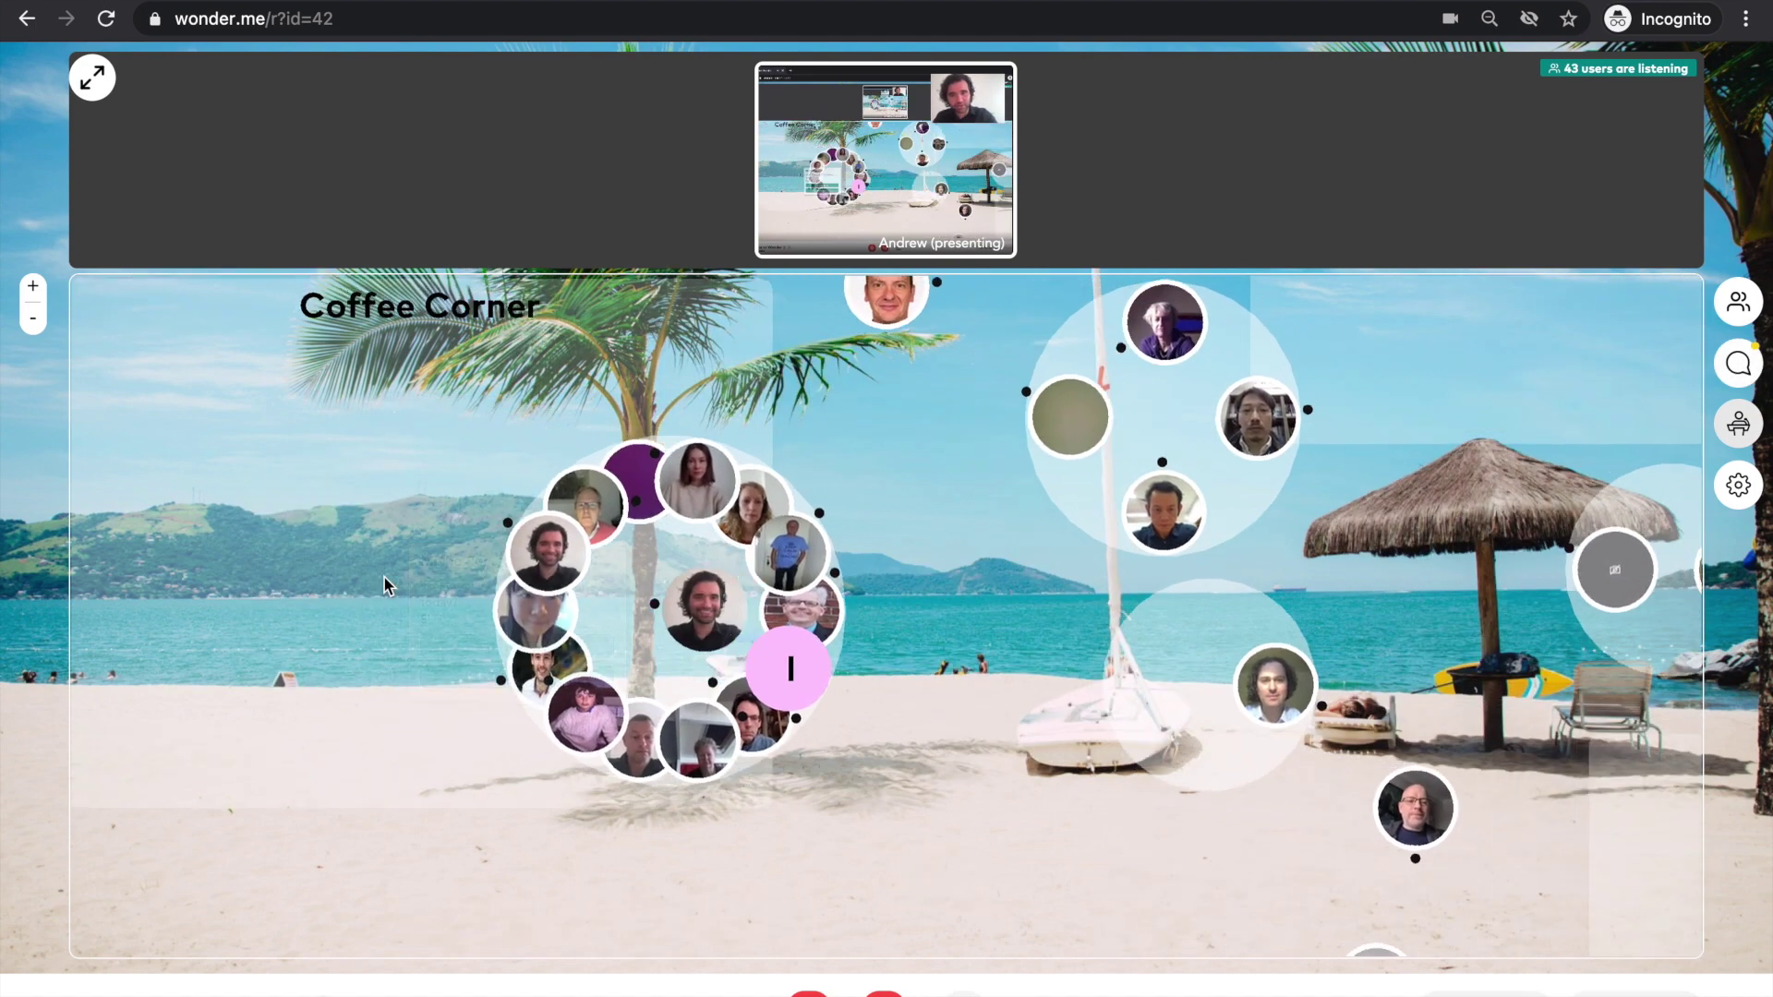
{"action": "left_click", "coordinate": [1739, 363]}
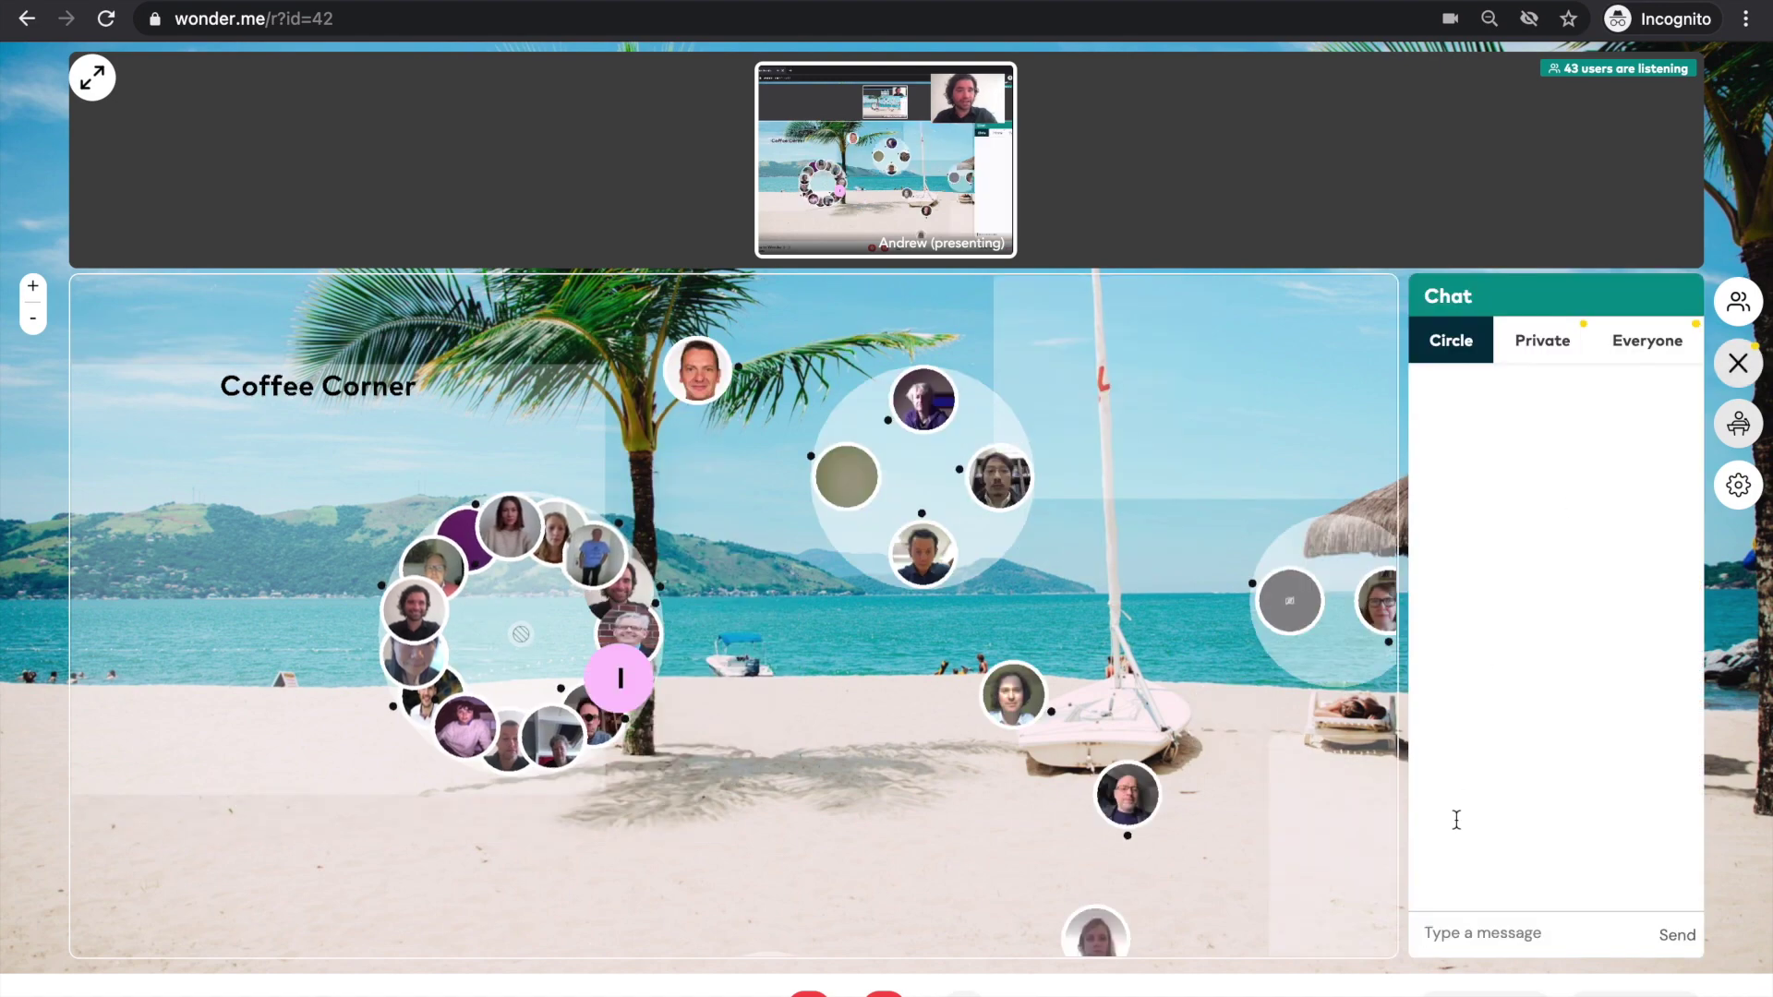
{"action": "left_click", "coordinate": [1472, 934]}
{"action": "type", "text": "hey!"}
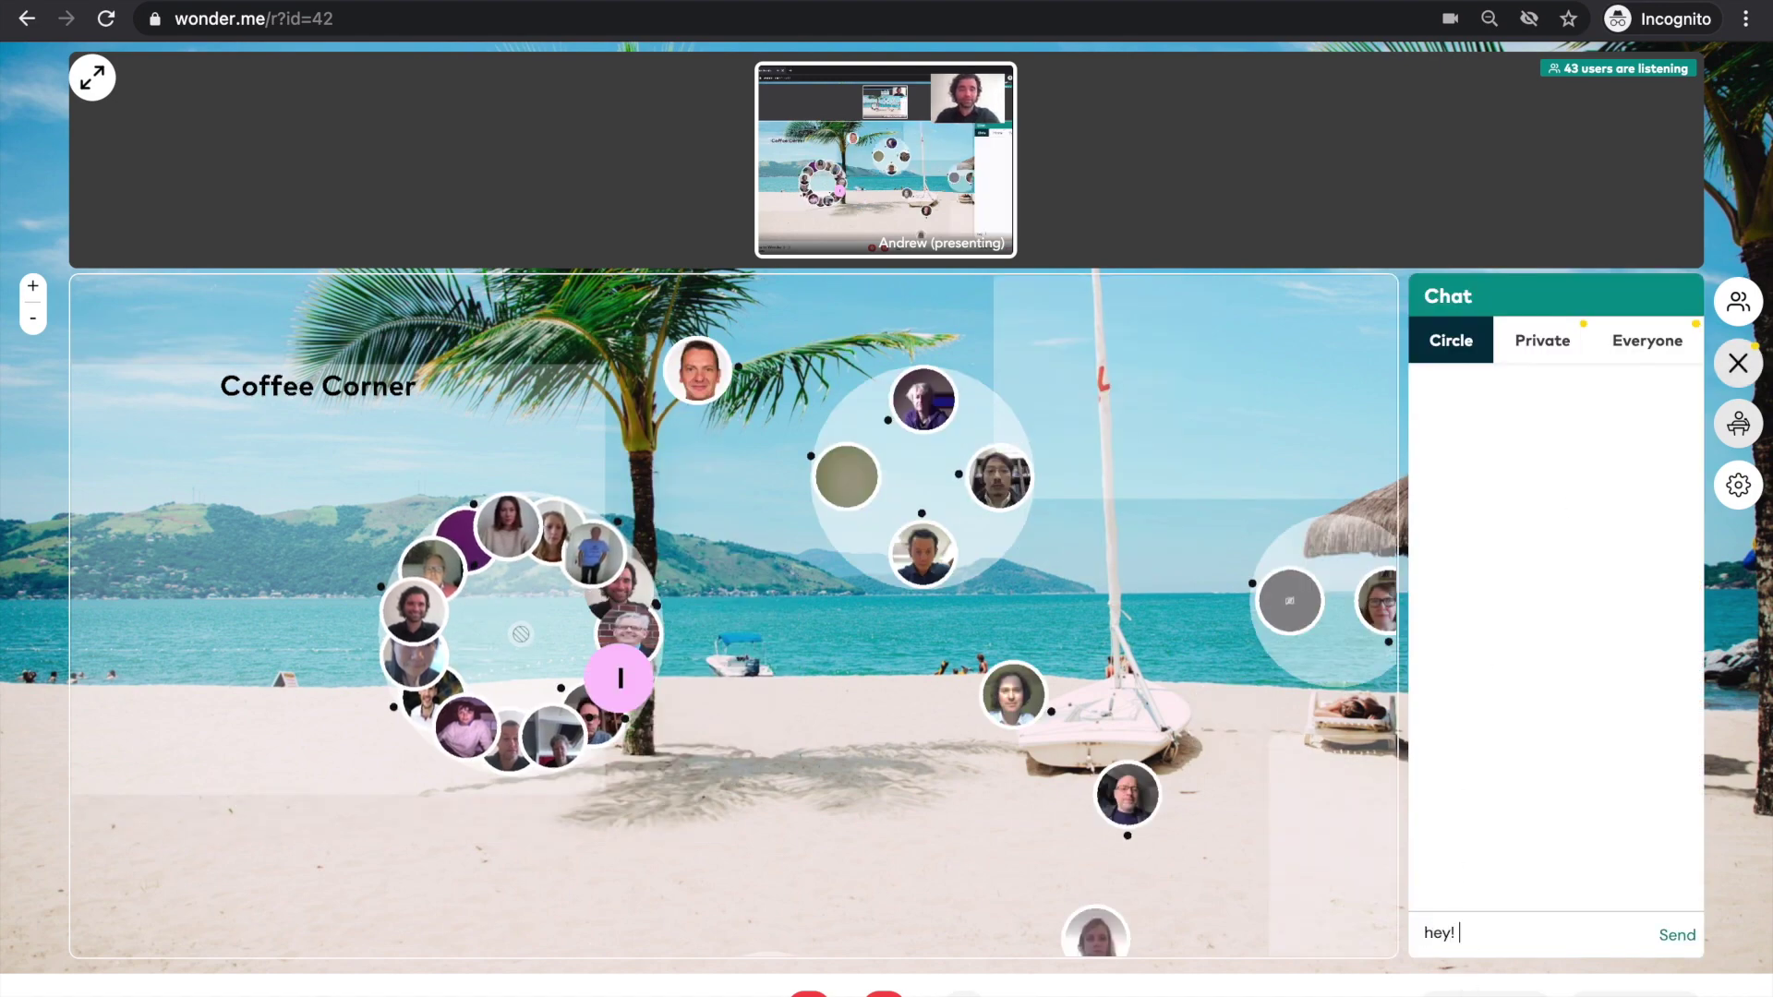
{"action": "key", "text": "Return"}
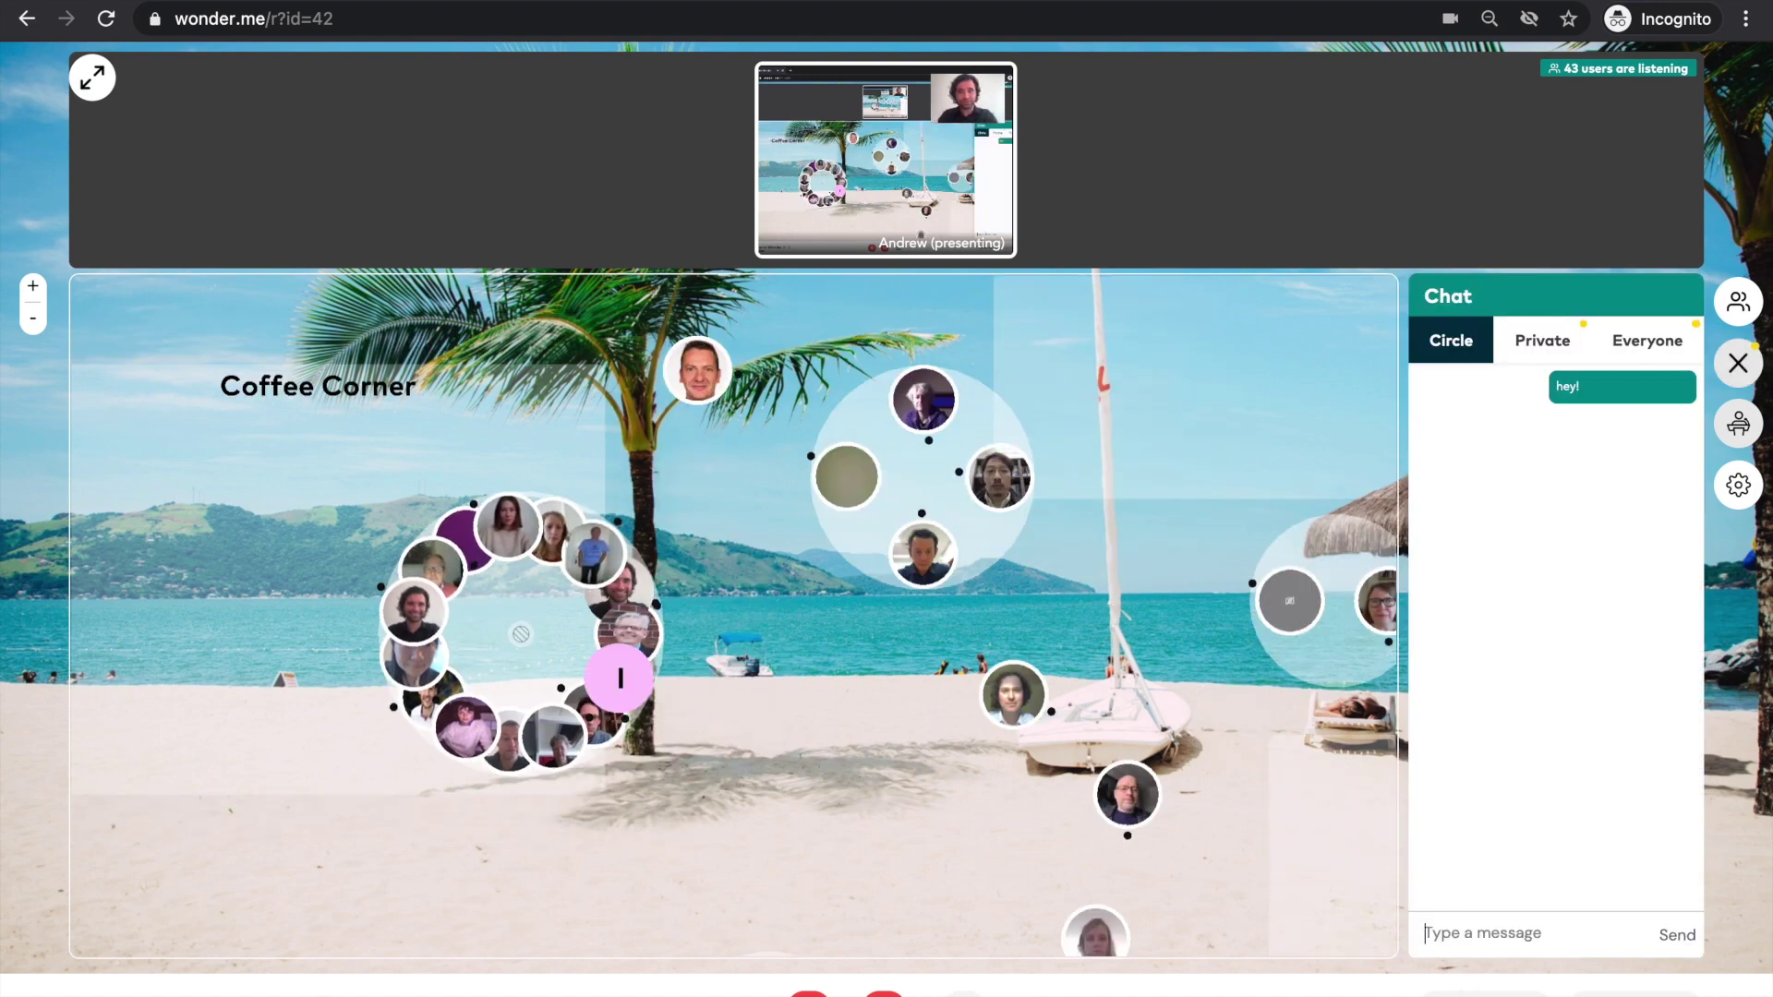
{"action": "left_click", "coordinate": [1552, 344]}
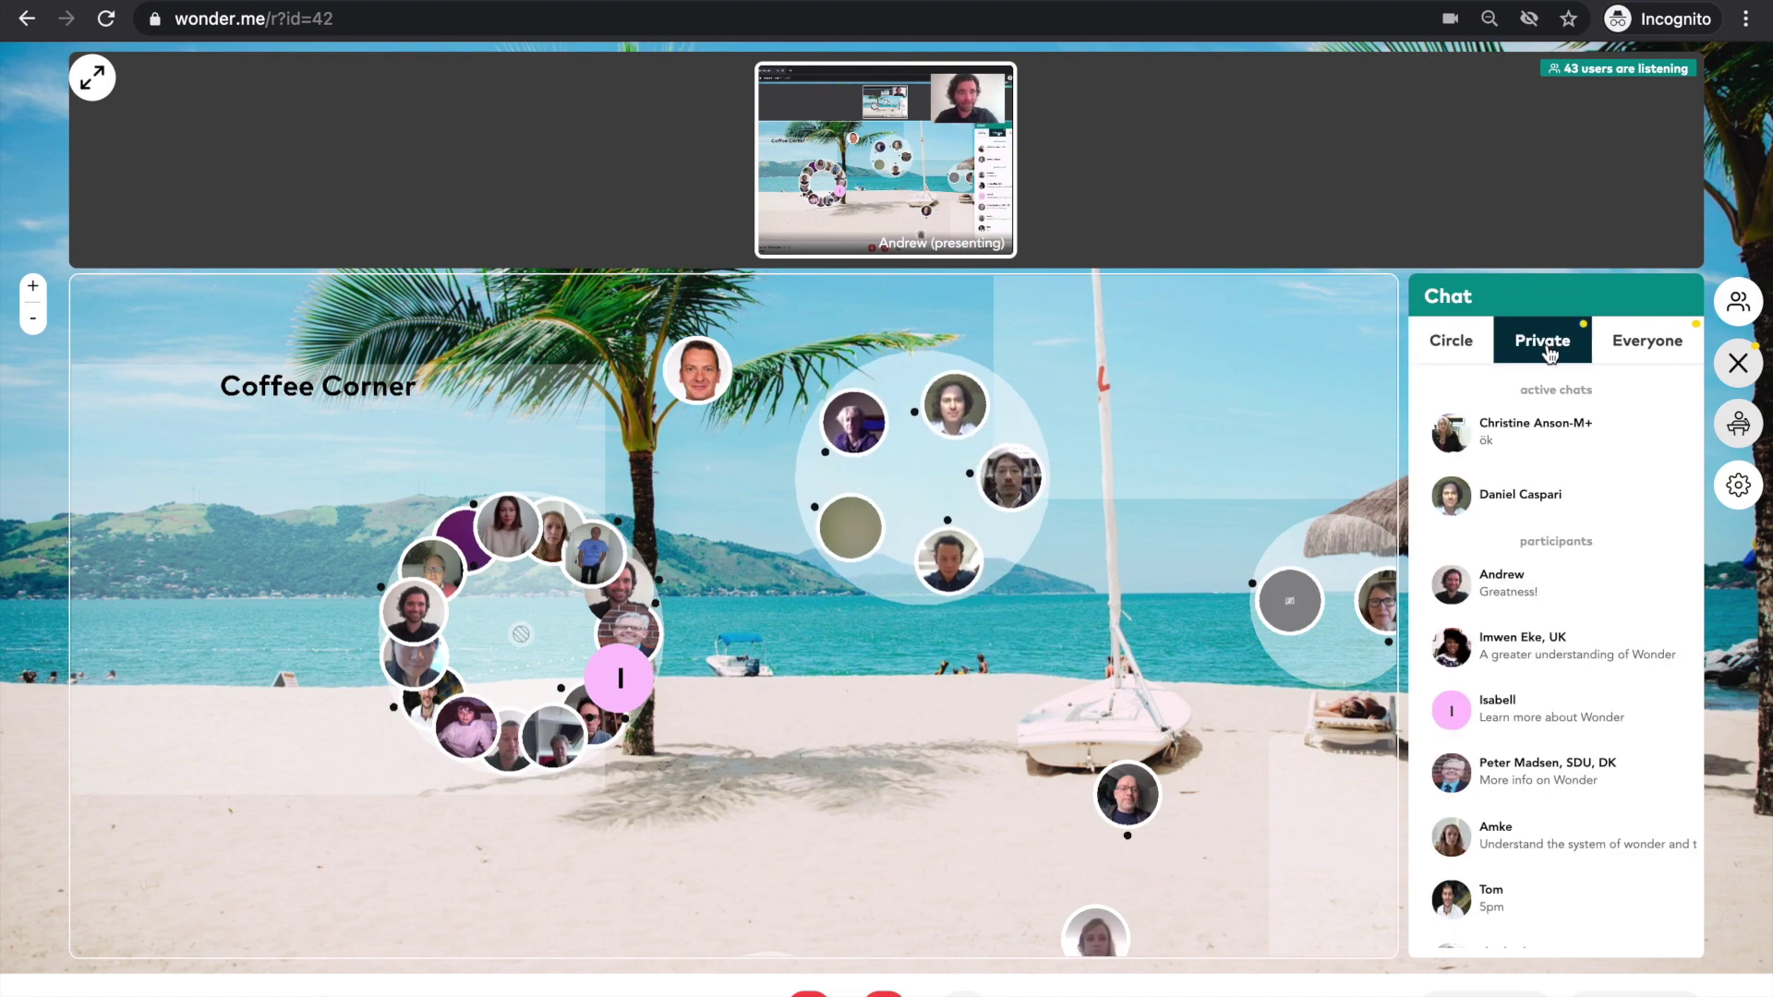
{"action": "left_click", "coordinate": [1502, 502]}
{"action": "left_click", "coordinate": [1457, 938]}
{"action": "type", "text": "hey"}
{"action": "key", "text": "Return"}
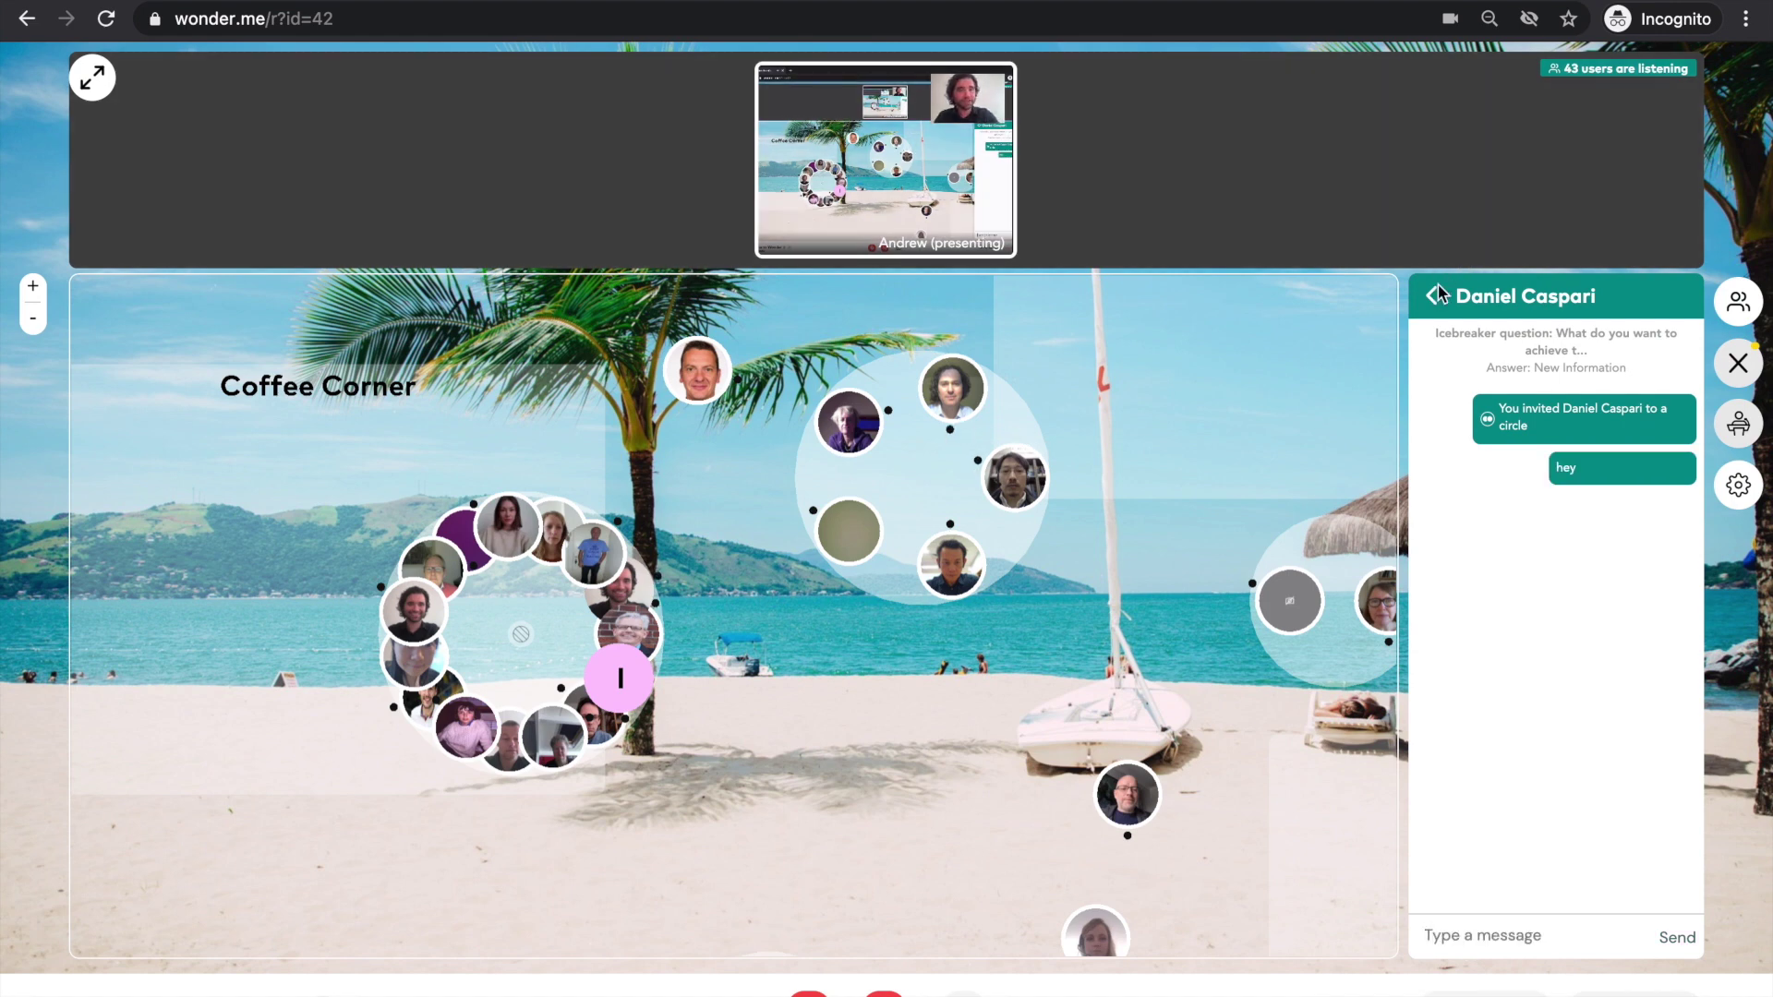
{"action": "left_click", "coordinate": [1432, 296]}
{"action": "left_click", "coordinate": [1647, 341]}
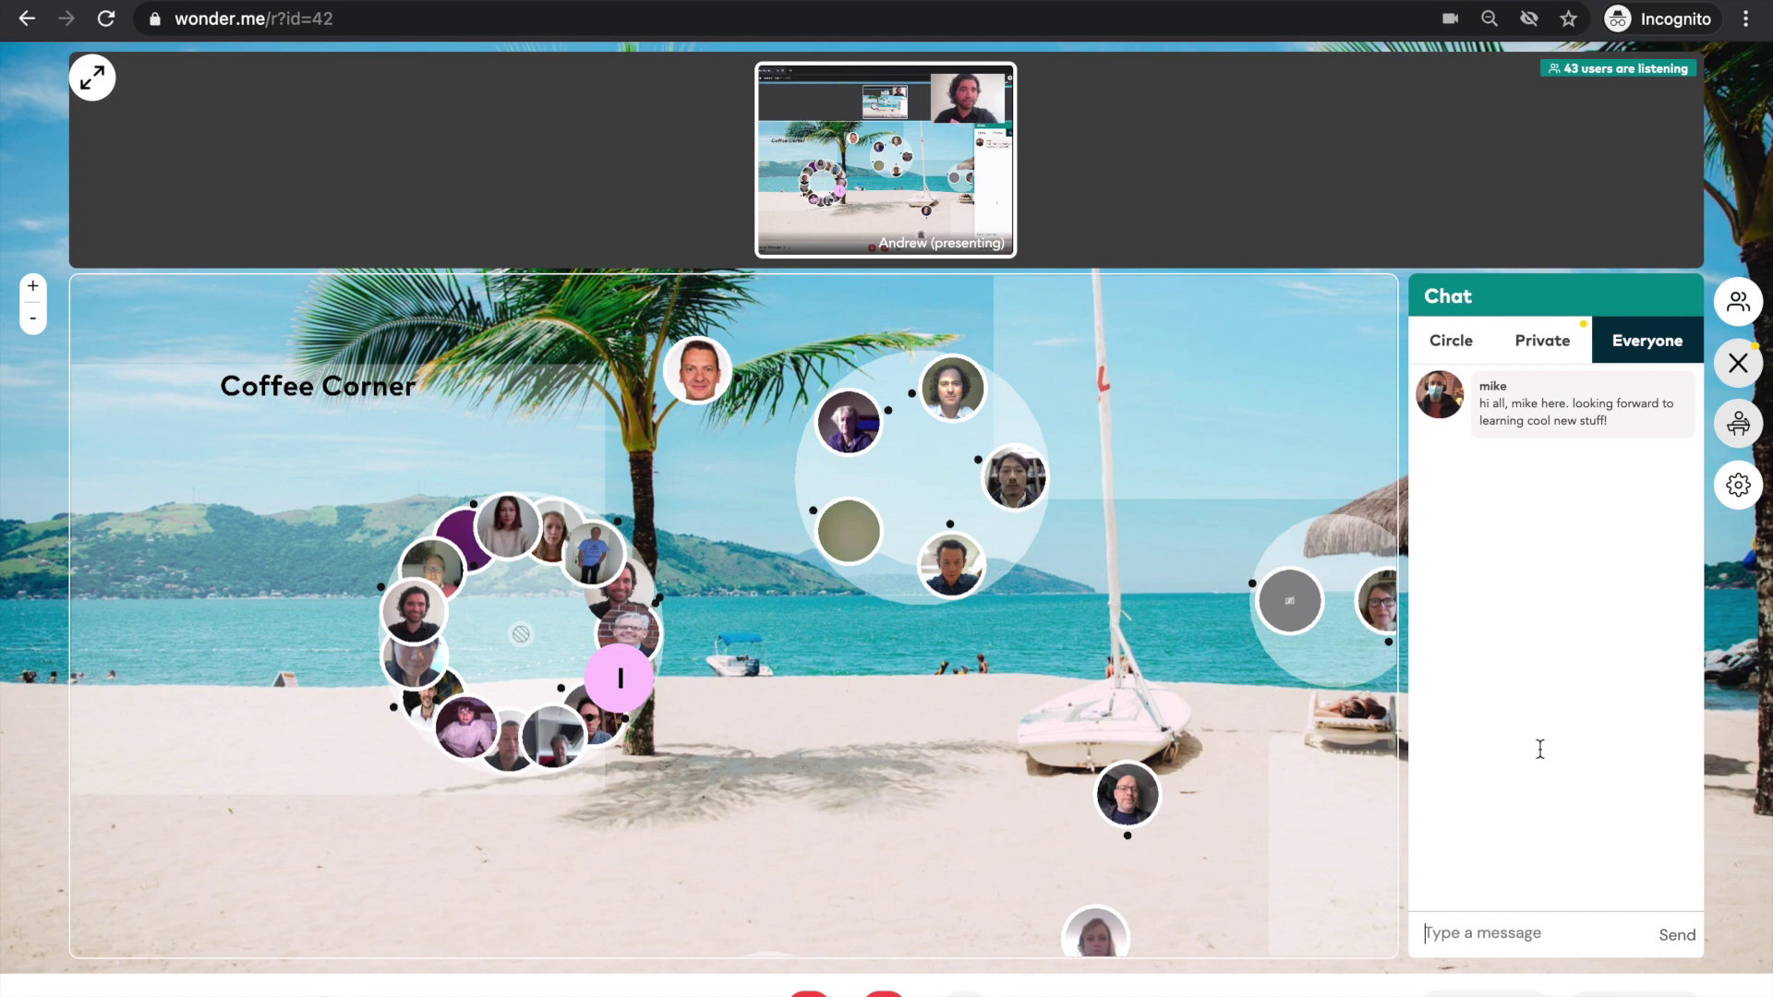
{"action": "type", "text": "he"}
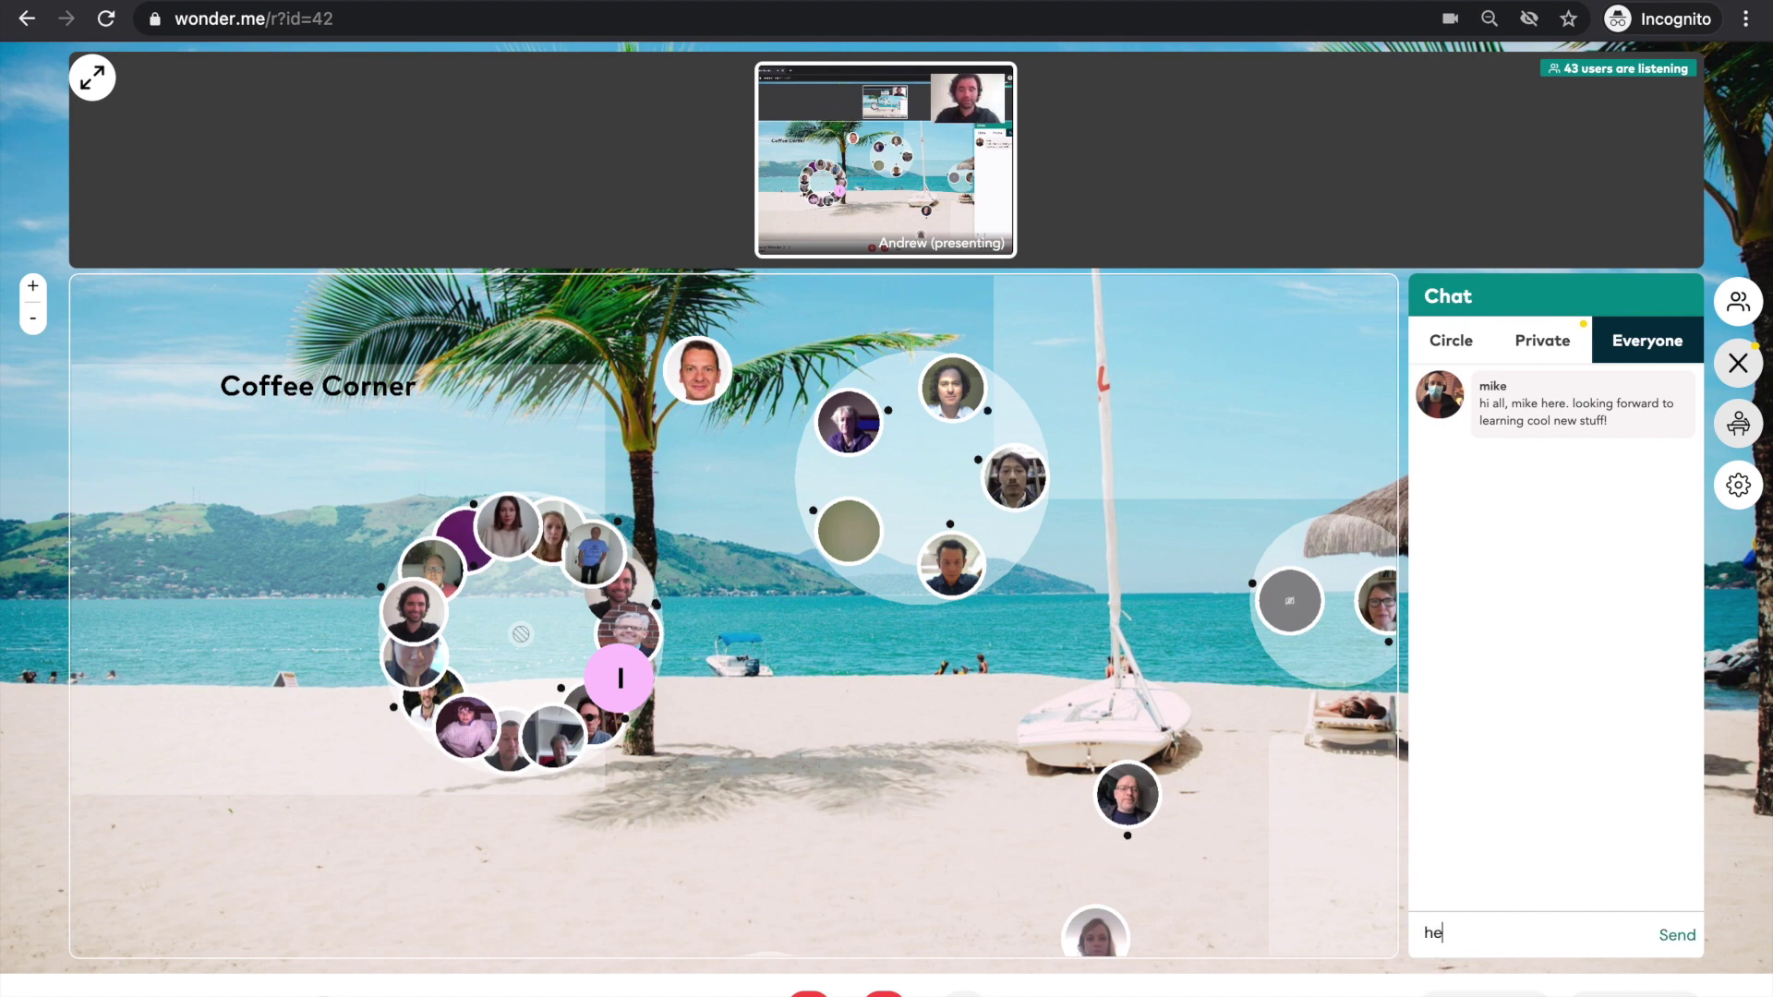
{"action": "type", "text": "llo!"}
{"action": "key", "text": "Return"}
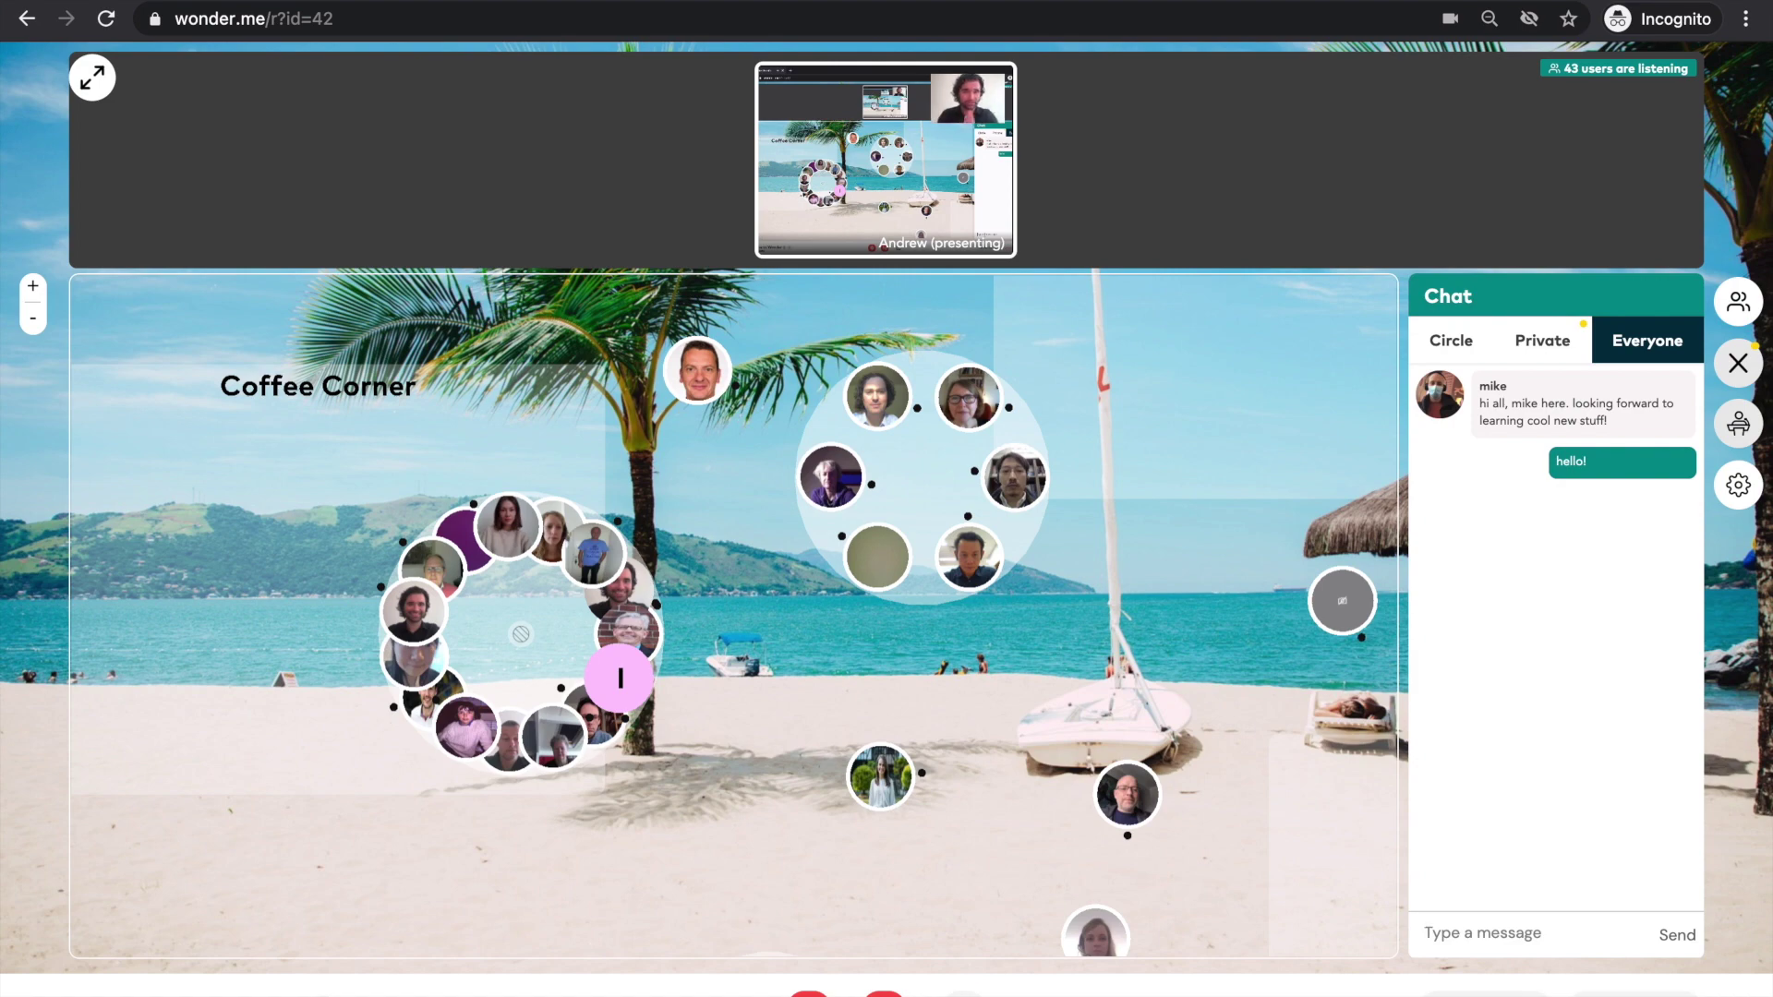
{"action": "left_click", "coordinate": [1736, 374]}
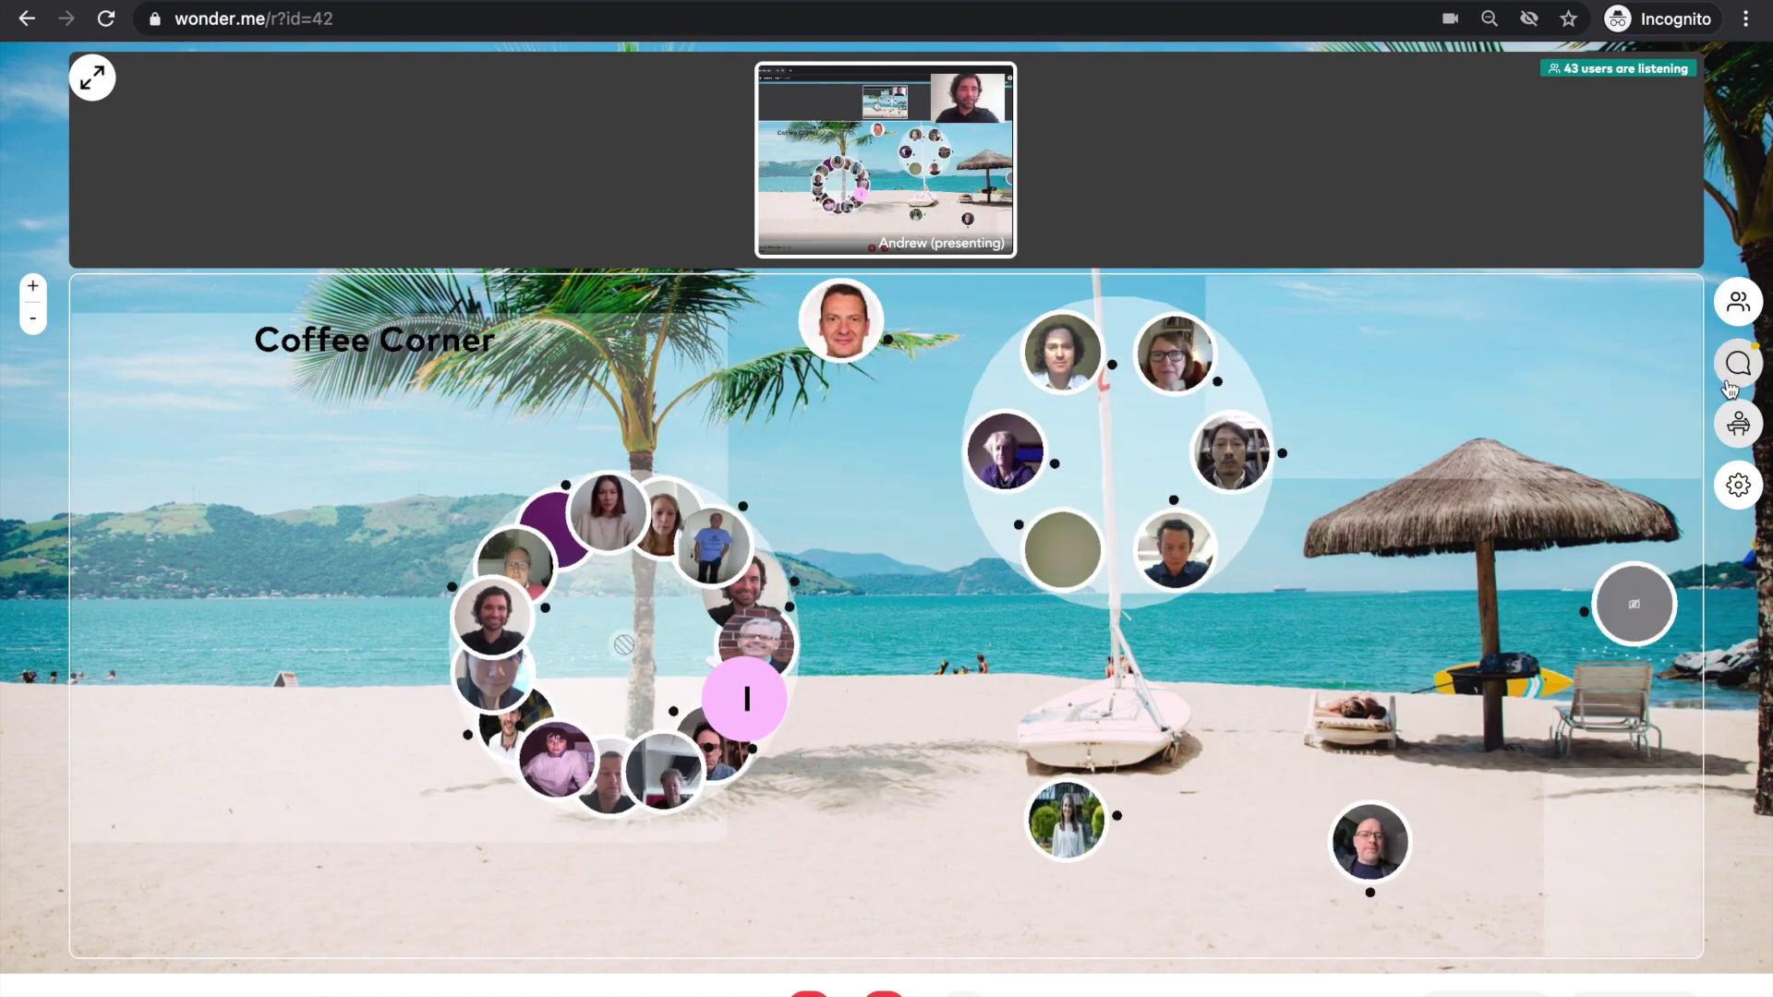
- Open the Broadcast panel and enter the host password to unlock host features
{"action": "left_click", "coordinate": [1738, 425]}
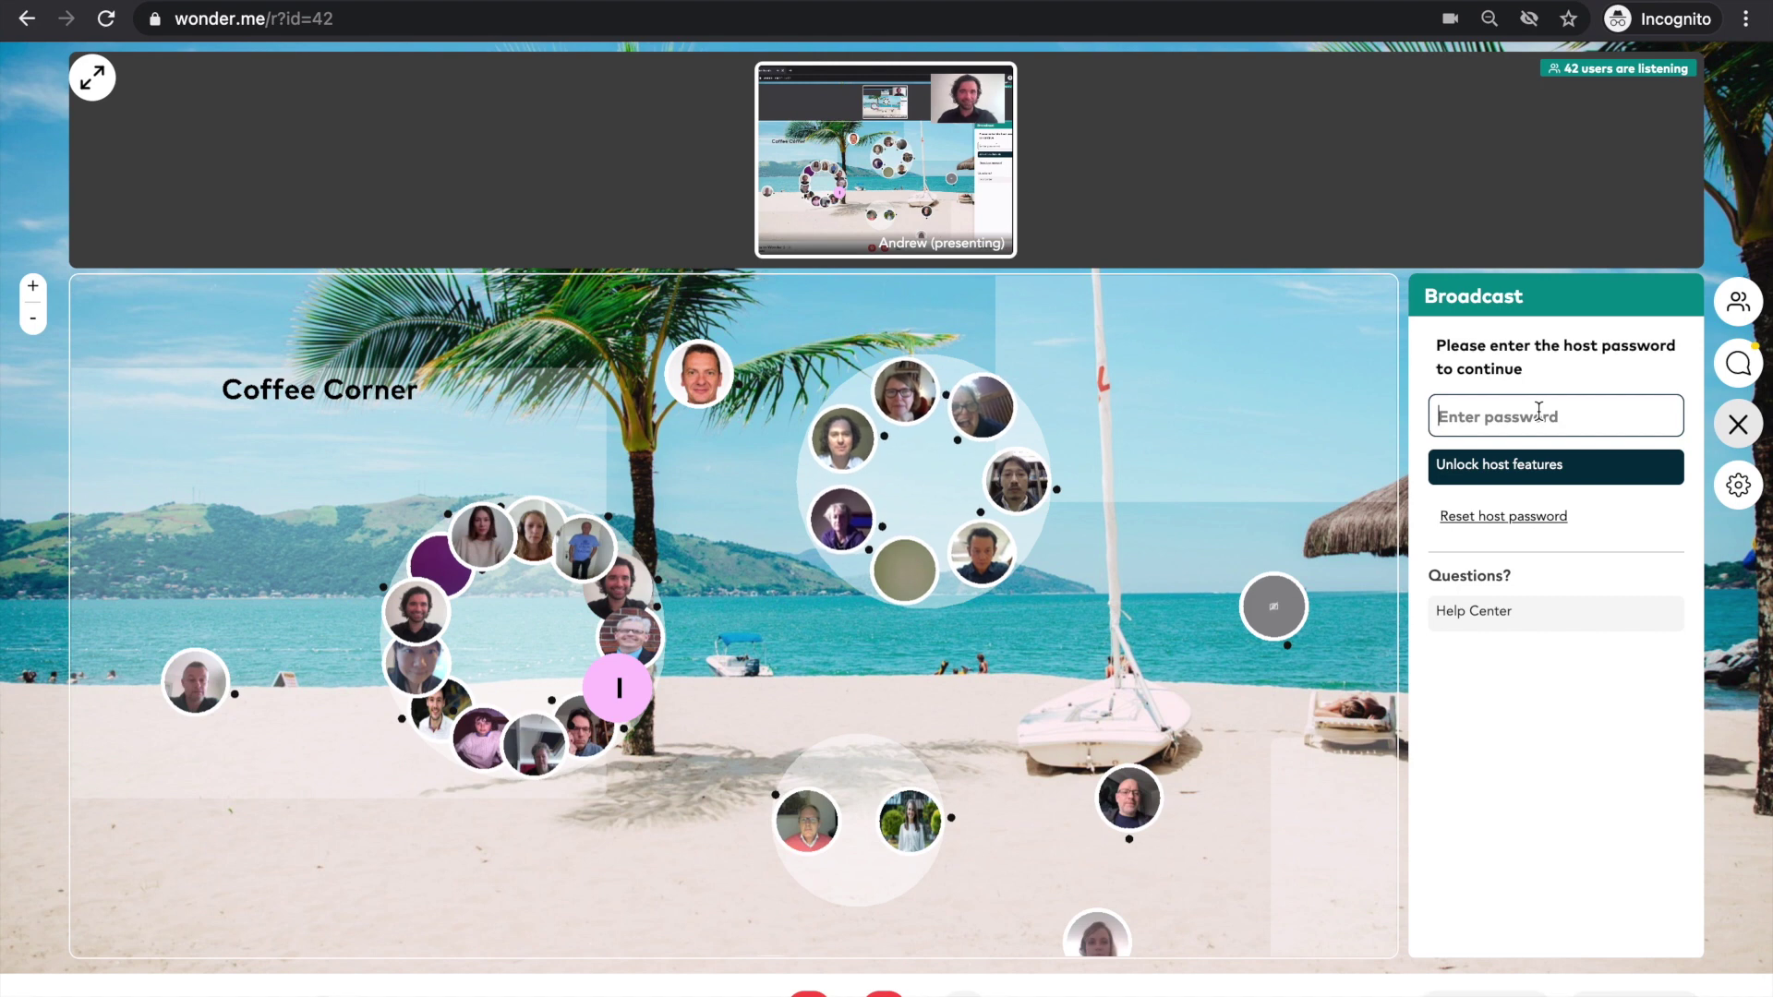
{"action": "left_click", "coordinate": [1539, 410]}
{"action": "type", "text": "12345678"}
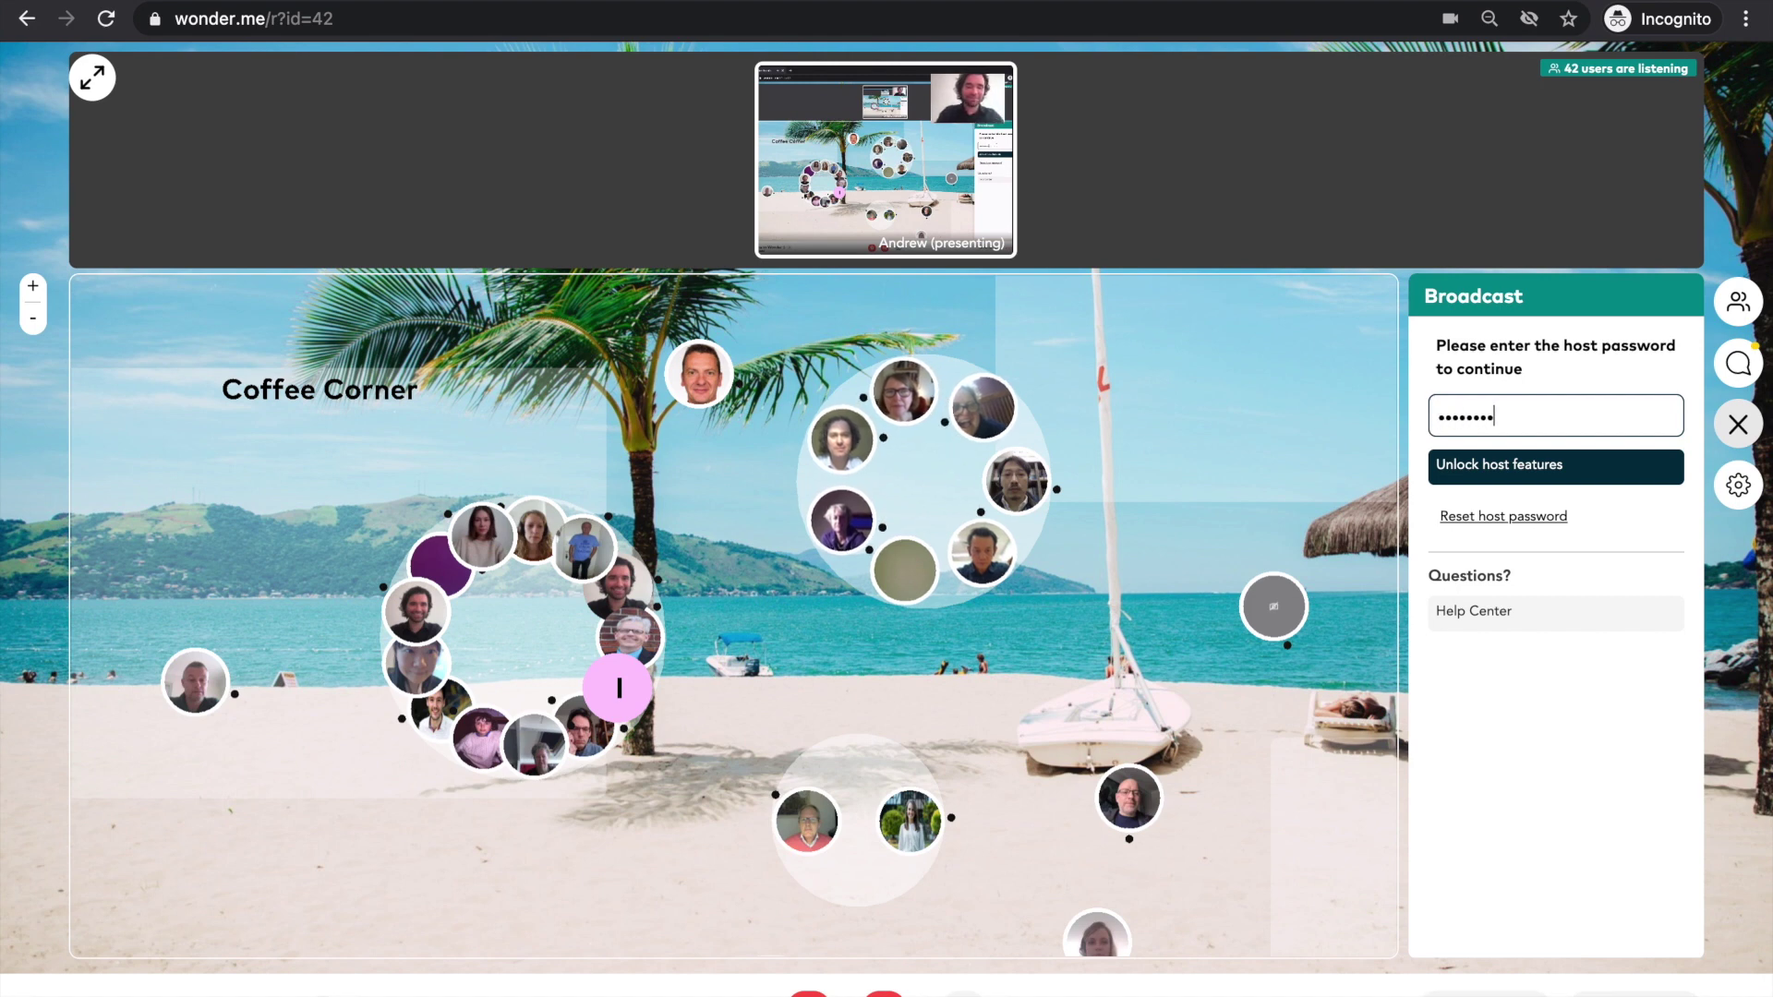
{"action": "key", "text": "Return"}
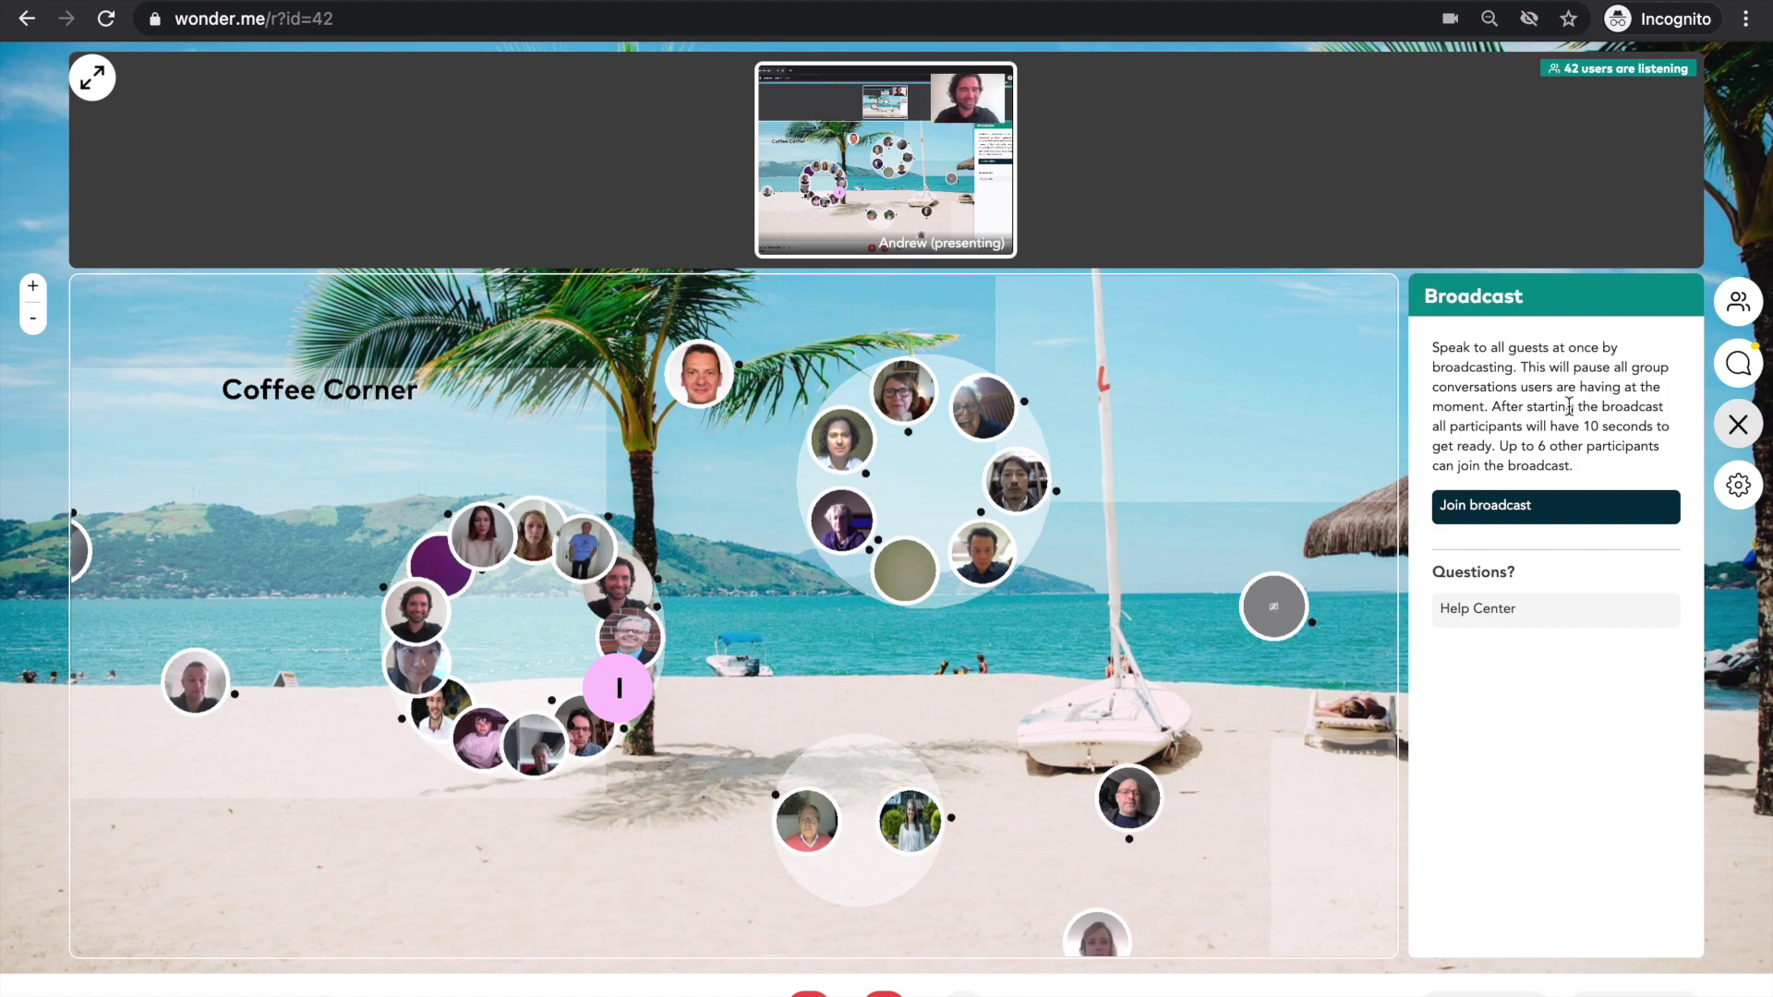
- Reopen the room settings, view the Change my name/picture page, then return to the settings list
{"action": "left_click", "coordinate": [1746, 488]}
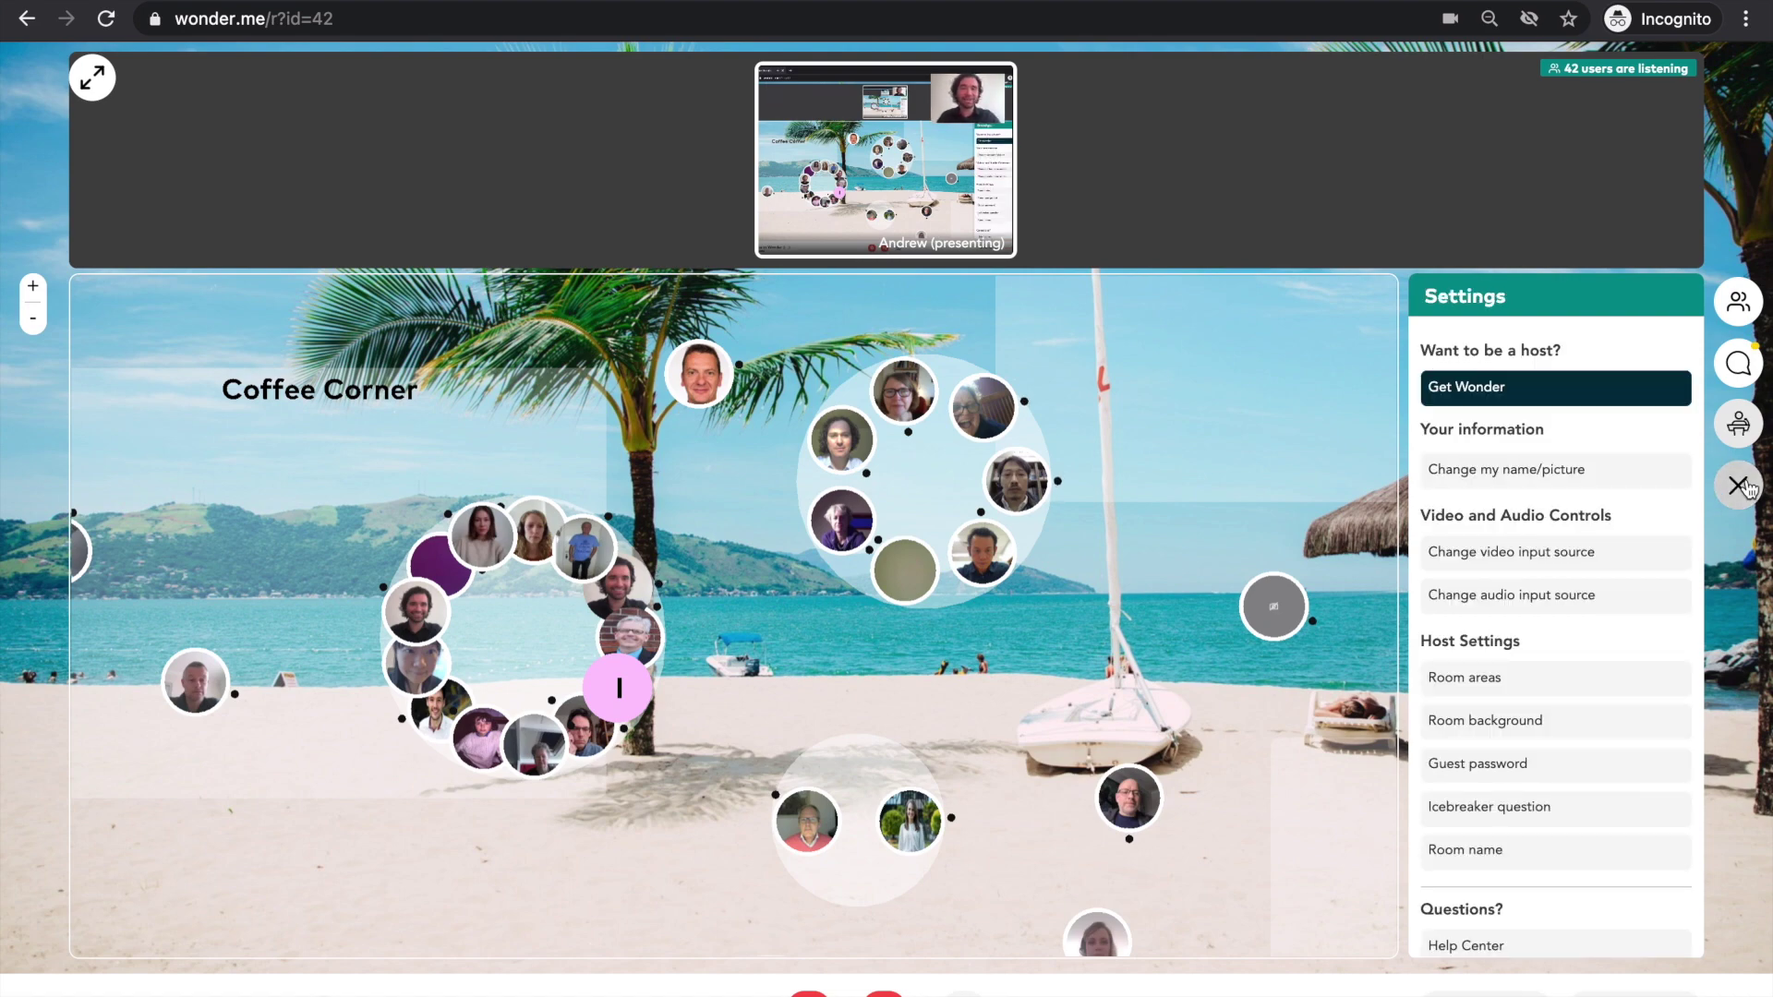
{"action": "left_click", "coordinate": [1746, 488]}
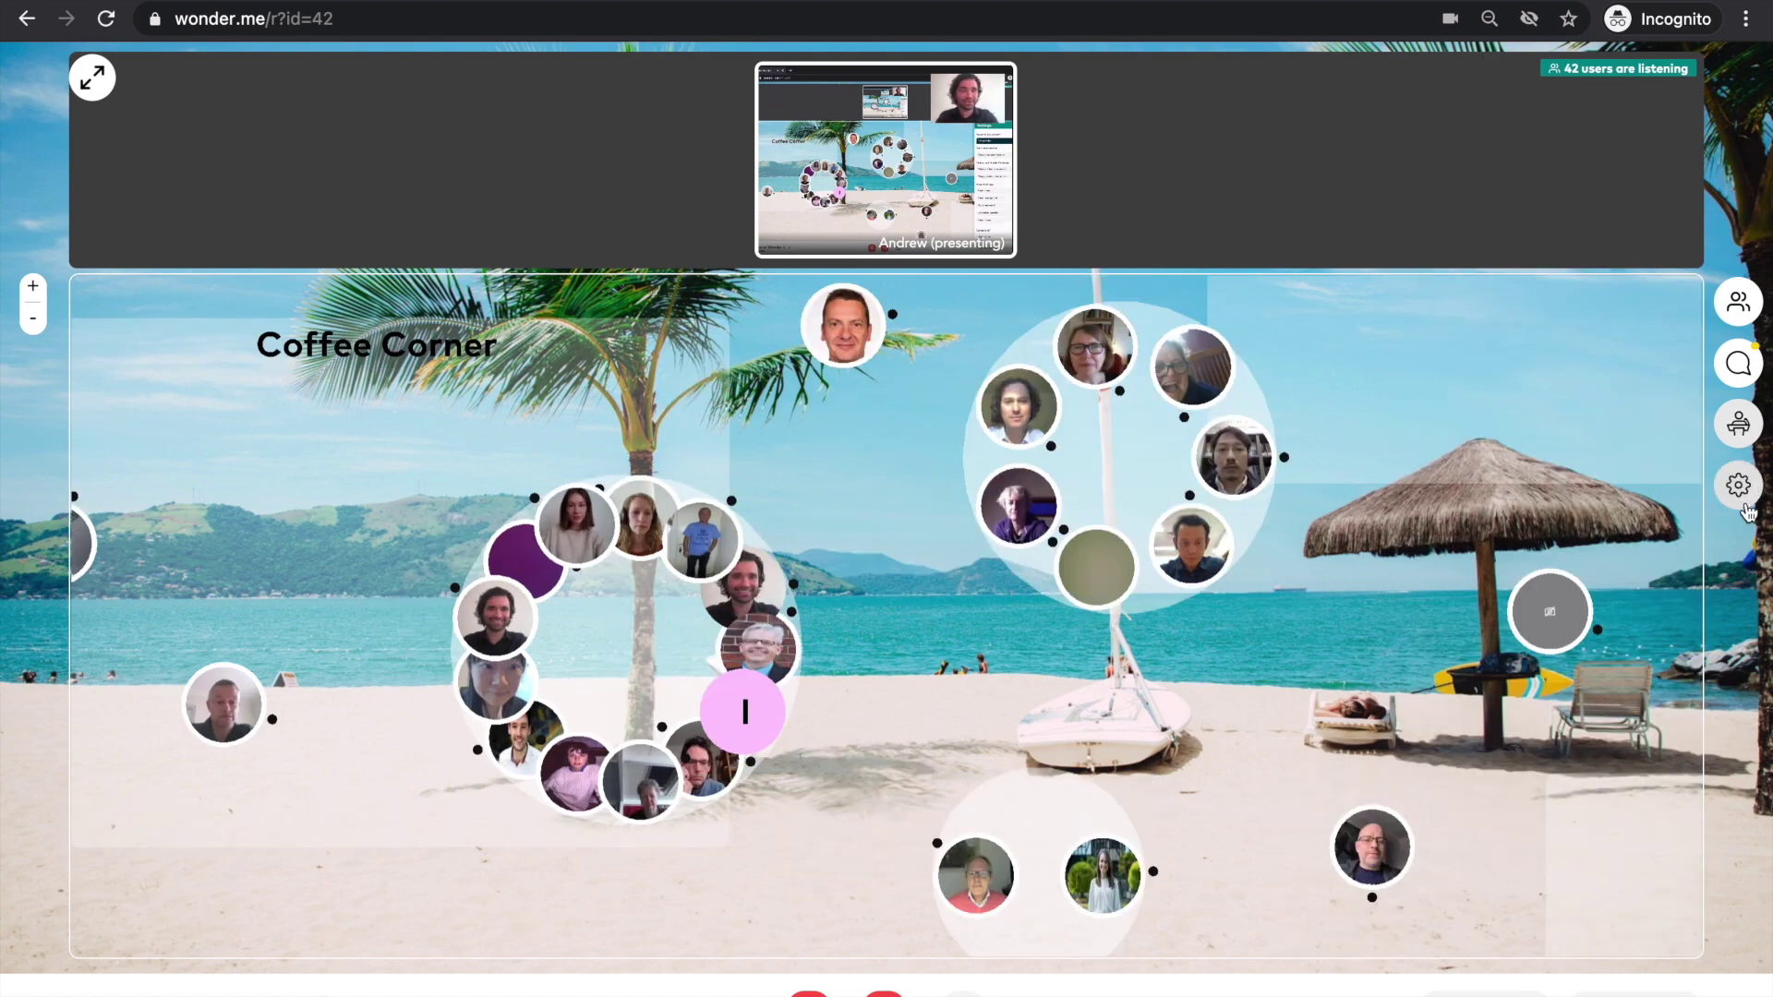
{"action": "left_click", "coordinate": [1744, 494]}
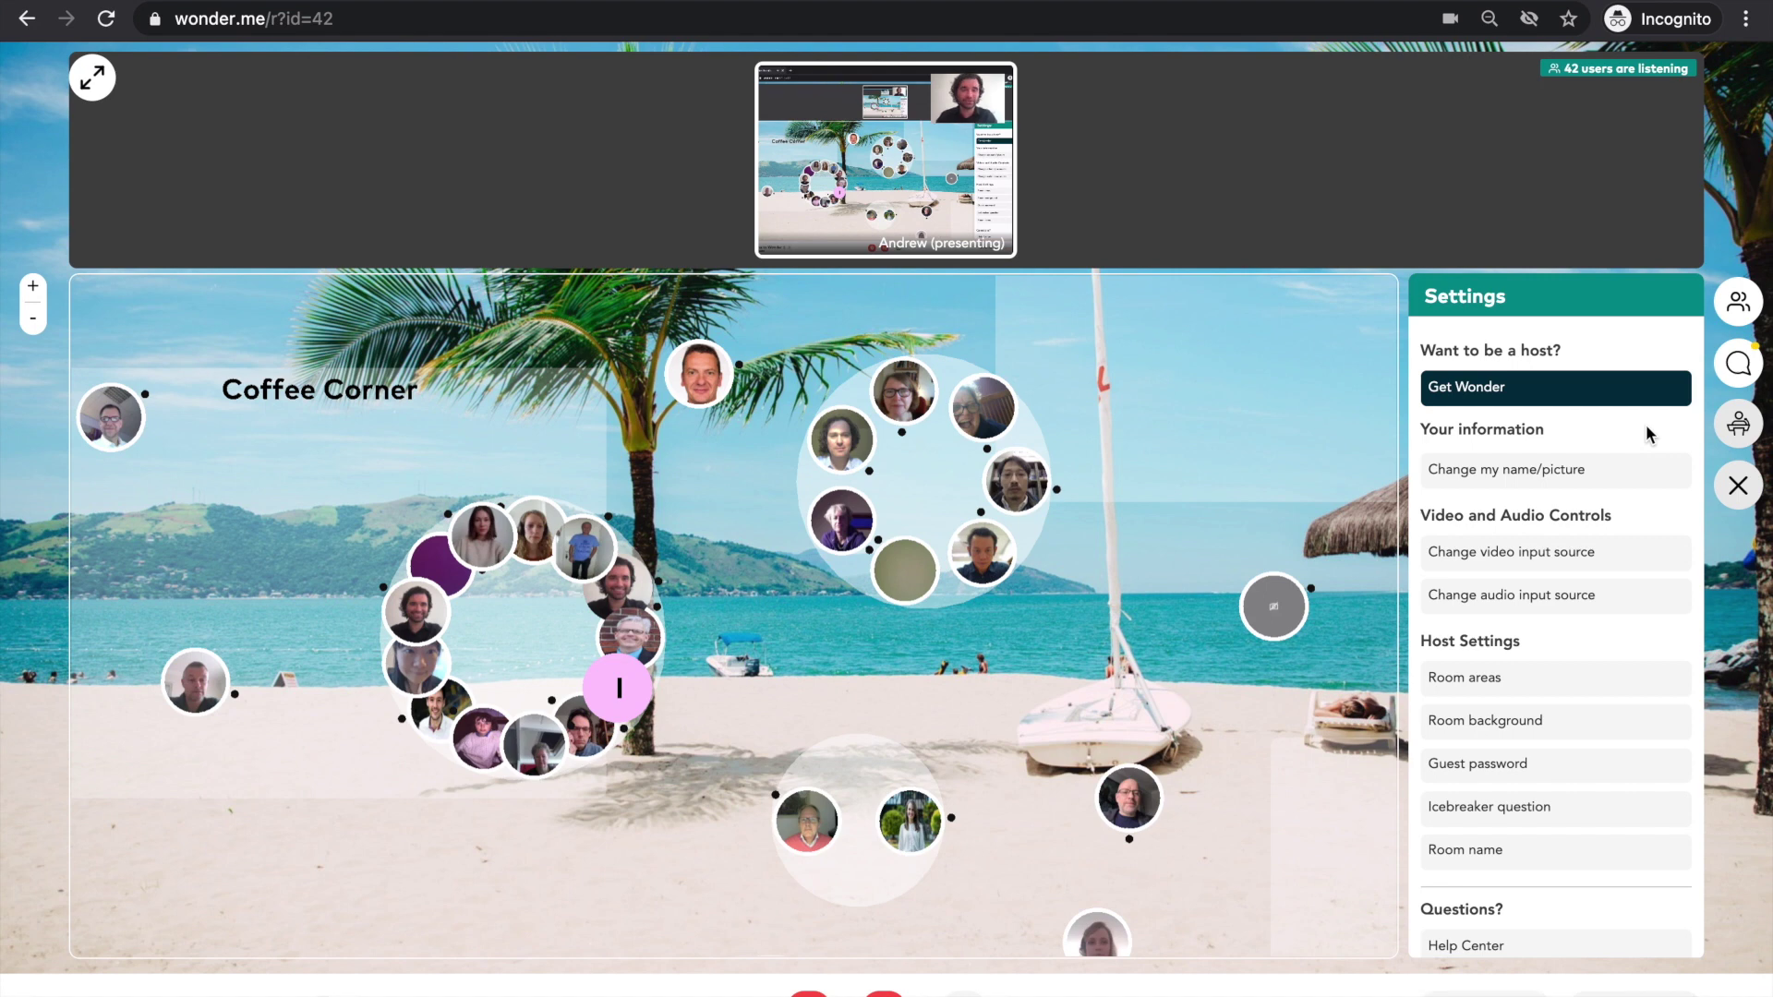
{"action": "left_click", "coordinate": [1570, 471]}
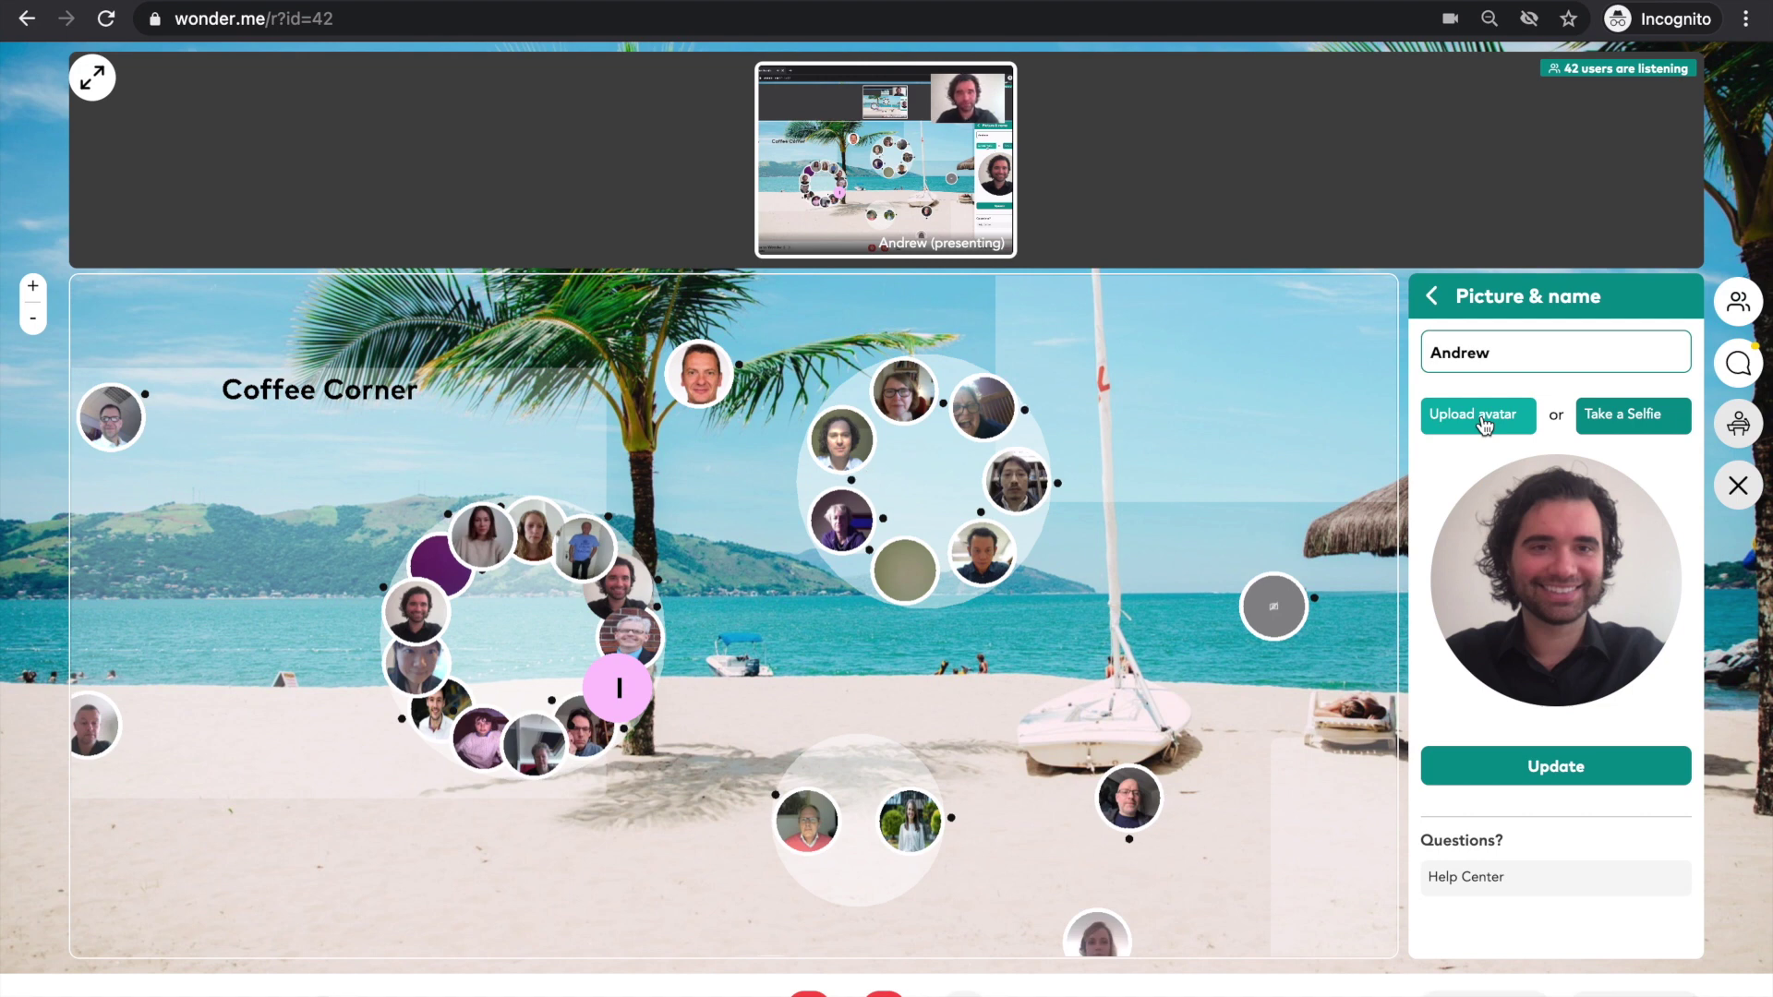
{"action": "left_click", "coordinate": [1434, 297]}
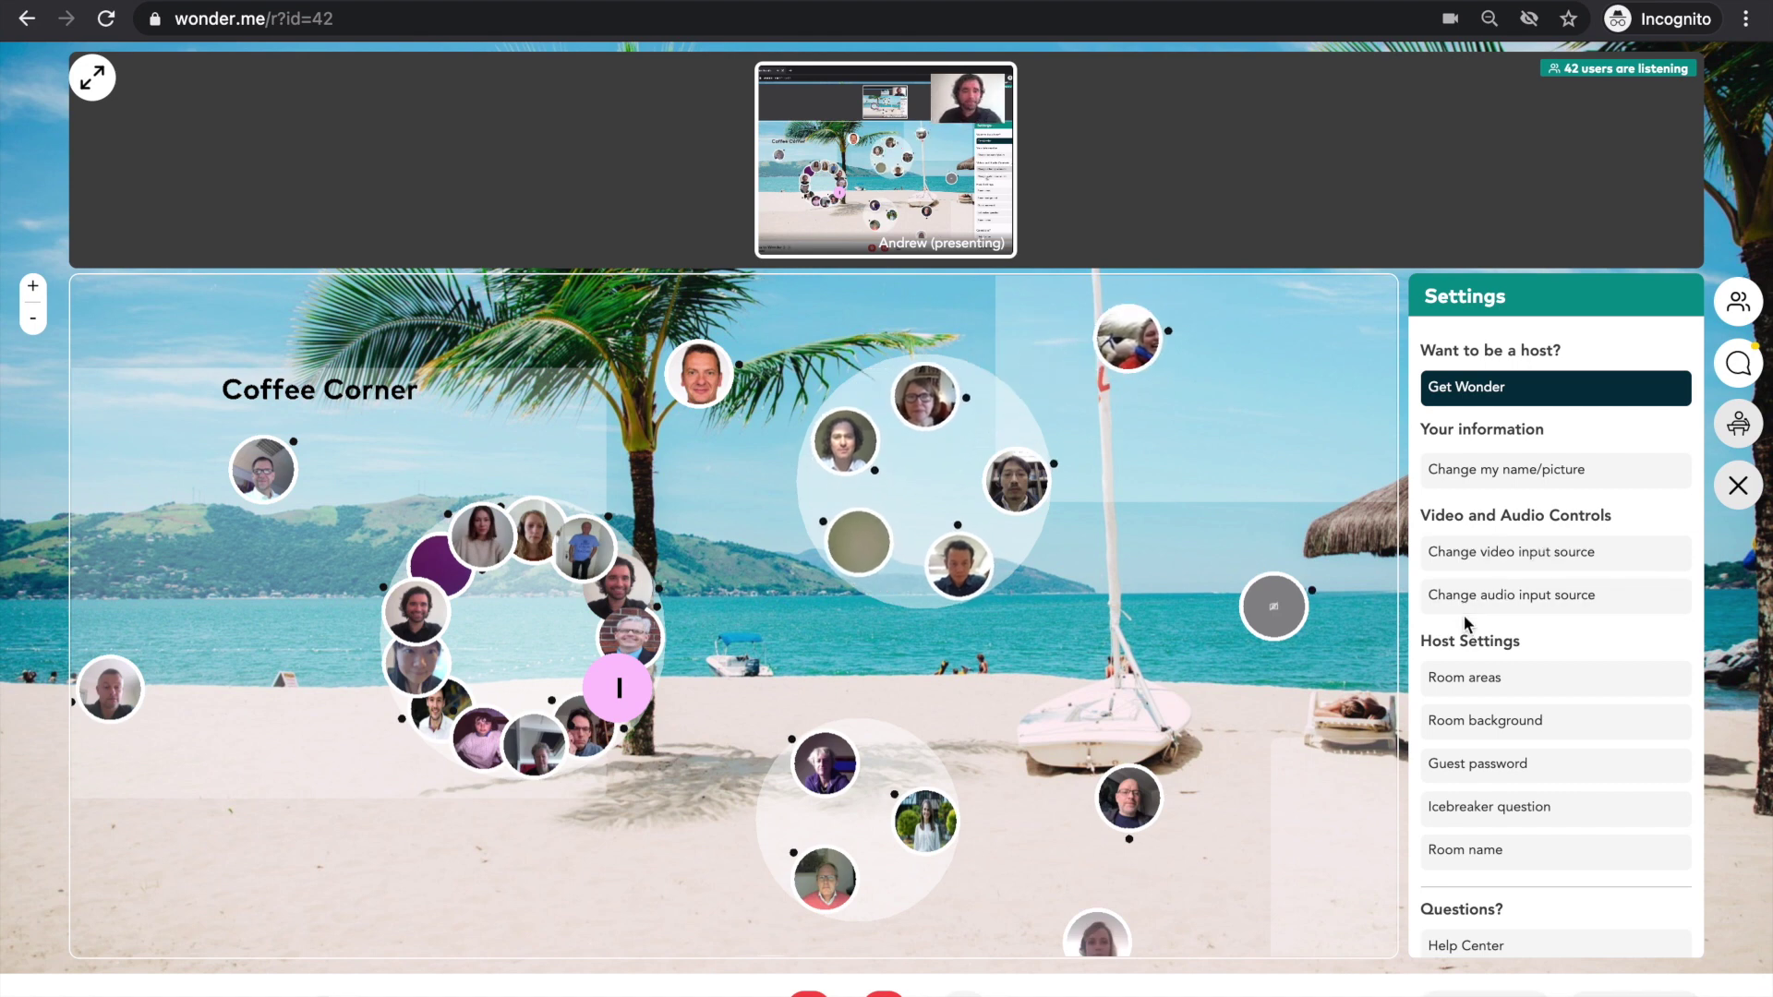
- Check the Room areas list, close it, and walk the avatar toward the Q&A - Andrew area
{"action": "scroll", "coordinate": [1465, 619], "scroll_direction": "down", "scroll_amount": 1}
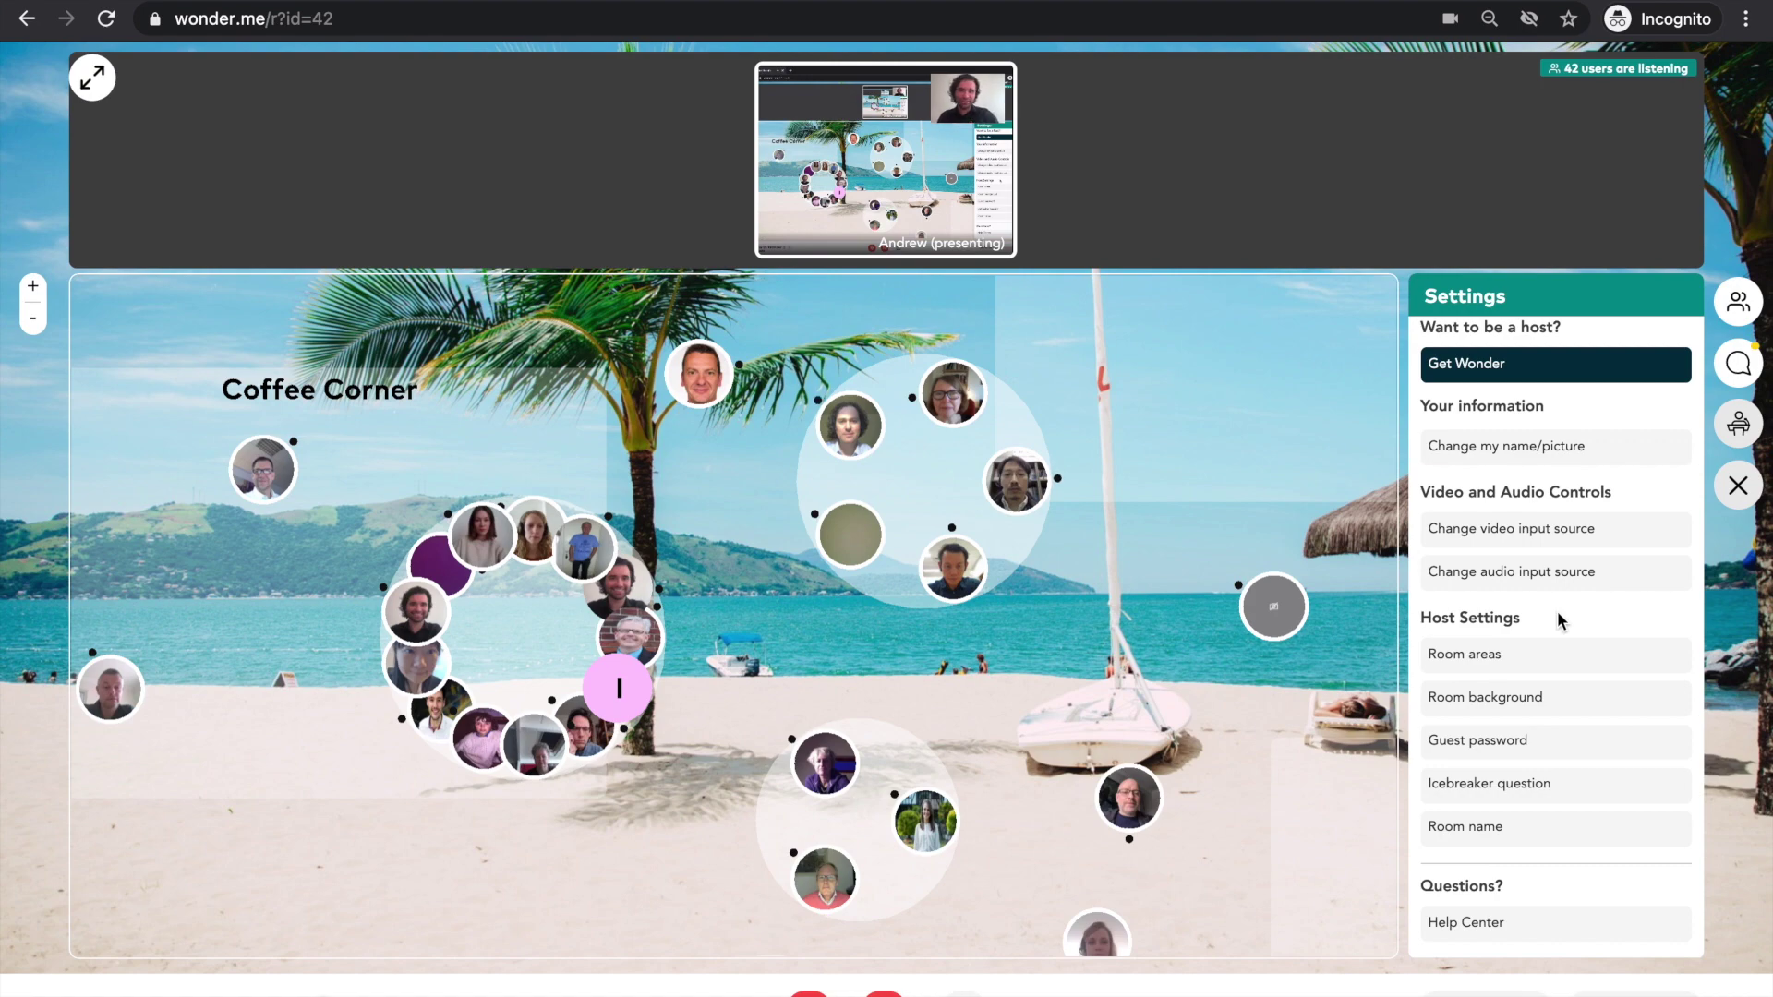
{"action": "left_click", "coordinate": [1489, 656]}
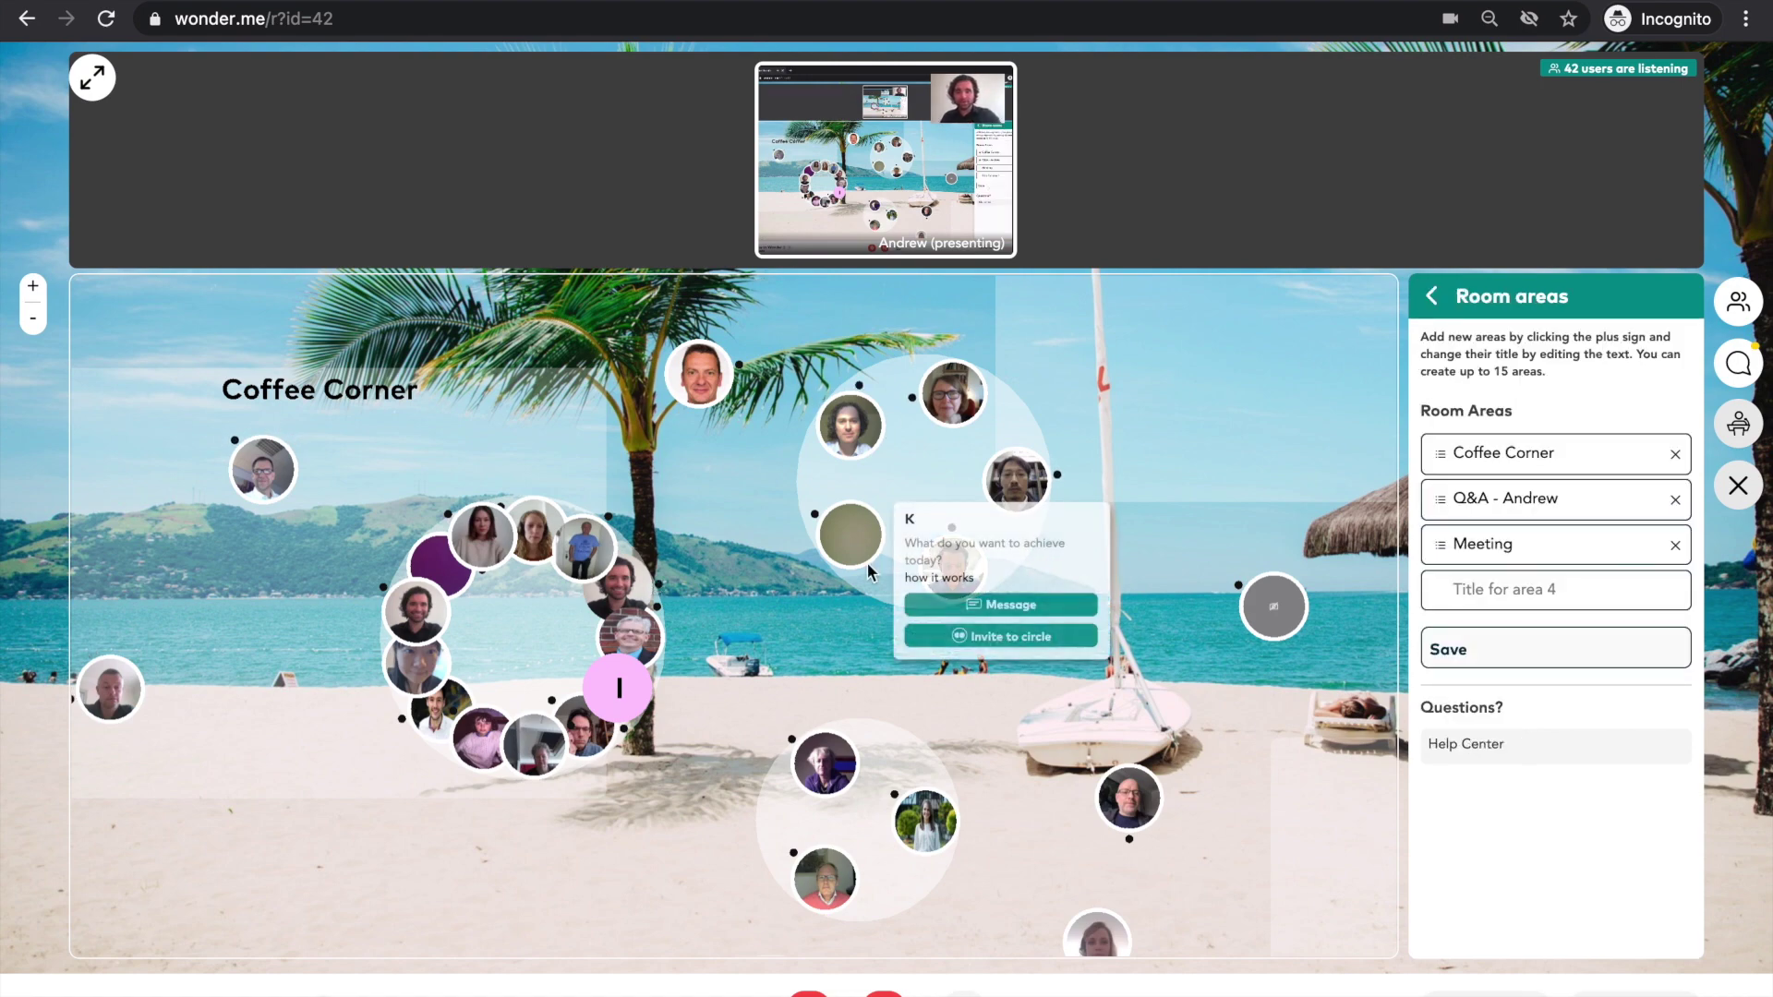
{"action": "scroll", "coordinate": [866, 562], "scroll_direction": "down", "scroll_amount": 3}
{"action": "key", "text": "Escape"}
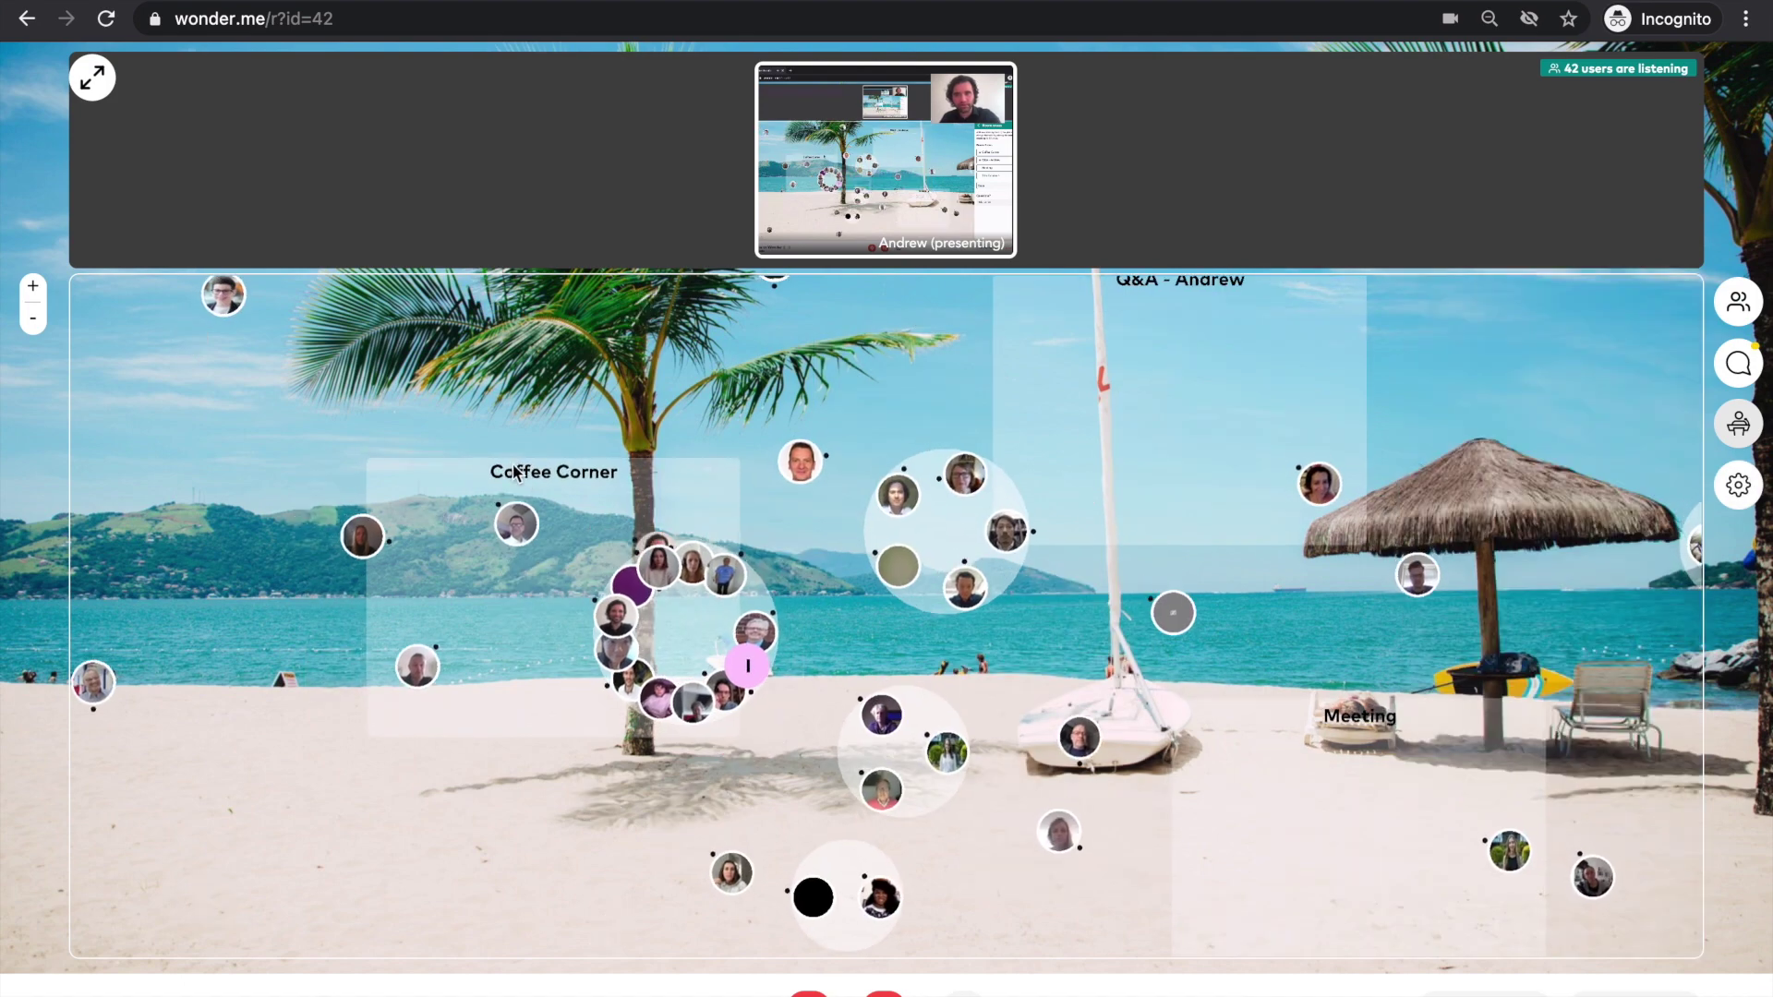
{"action": "left_click", "coordinate": [1214, 342]}
- Send the avatar into the Meeting area and zoom out to see the whole beach room
{"action": "left_click", "coordinate": [1265, 733]}
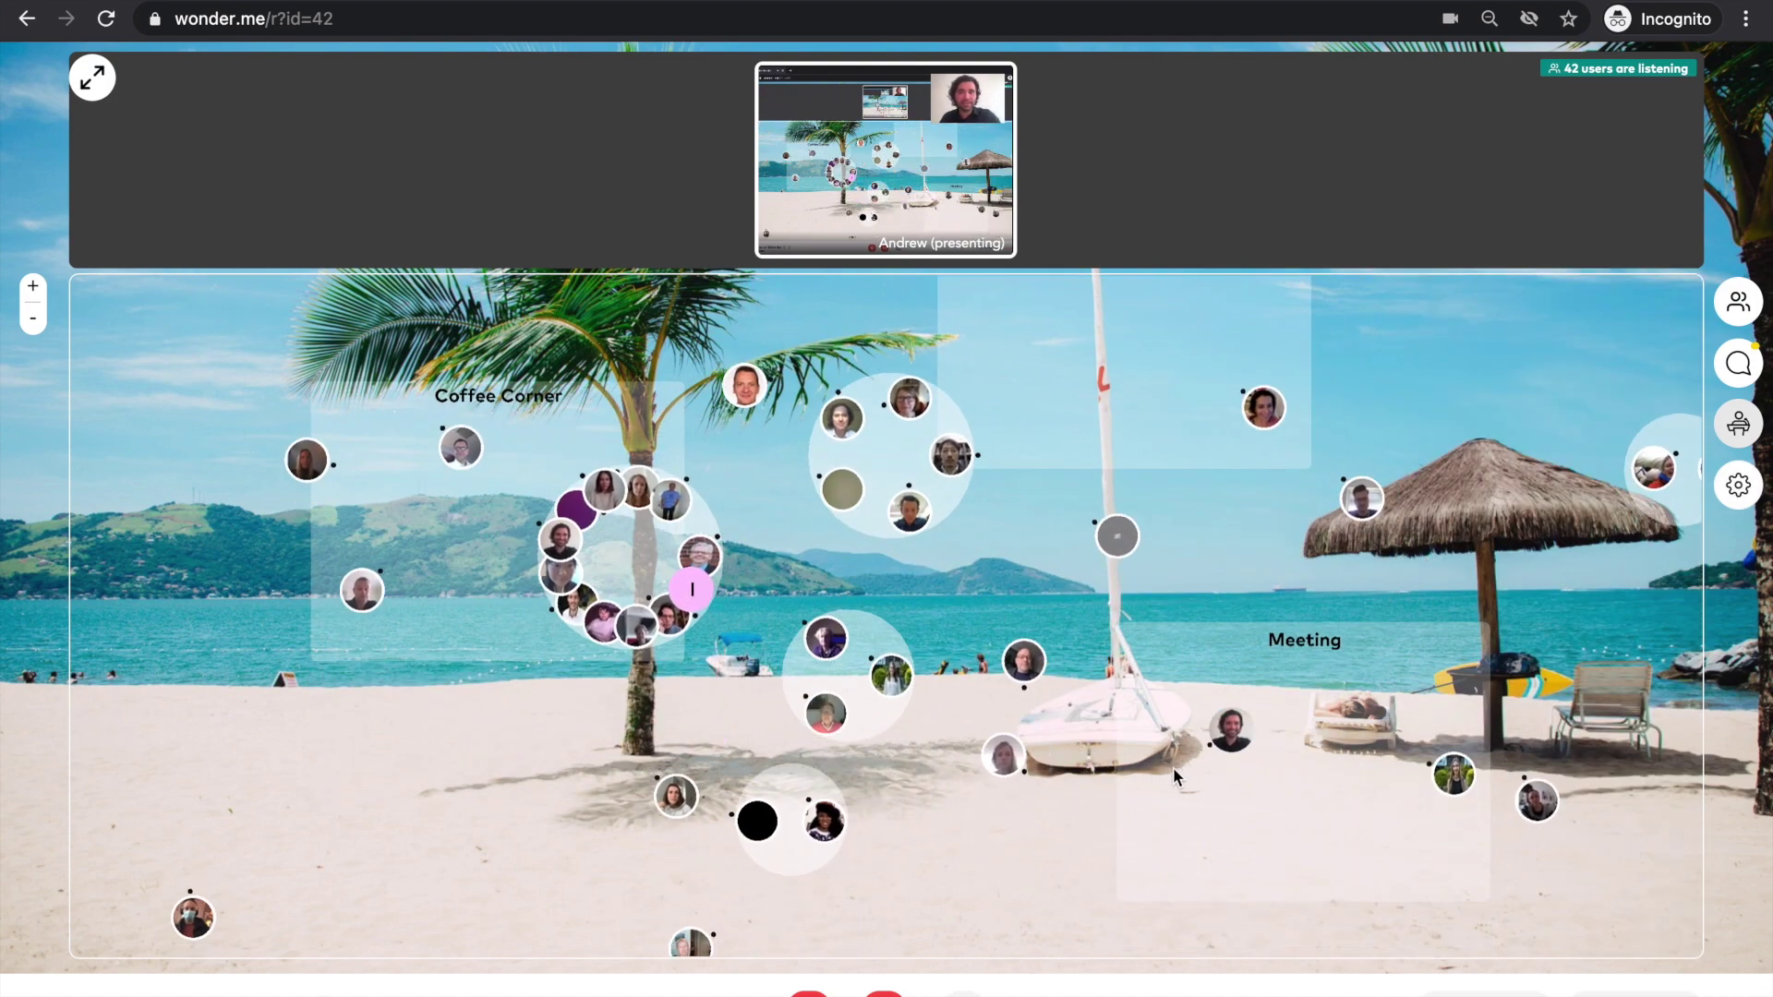
{"action": "scroll", "coordinate": [1155, 657], "scroll_direction": "down", "scroll_amount": 2}
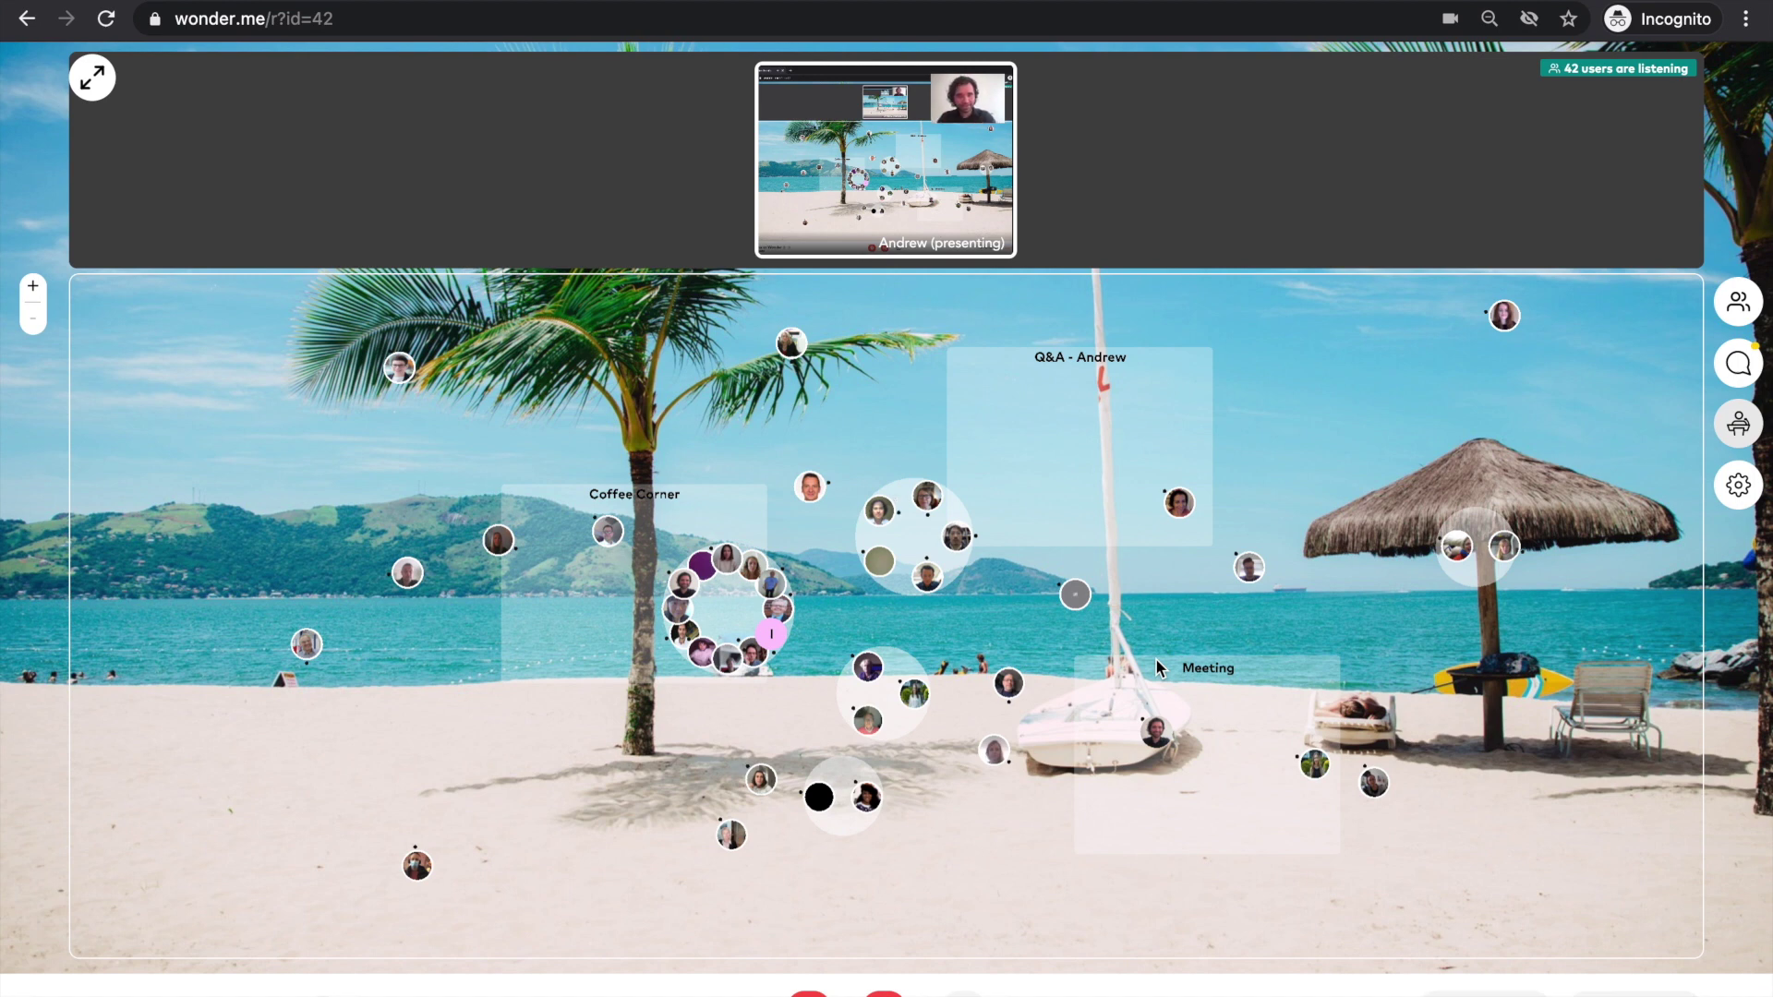
- Move deeper into the Meeting area and view several guests' profile cards with Message and Invite to circle
{"action": "left_click", "coordinate": [1133, 752]}
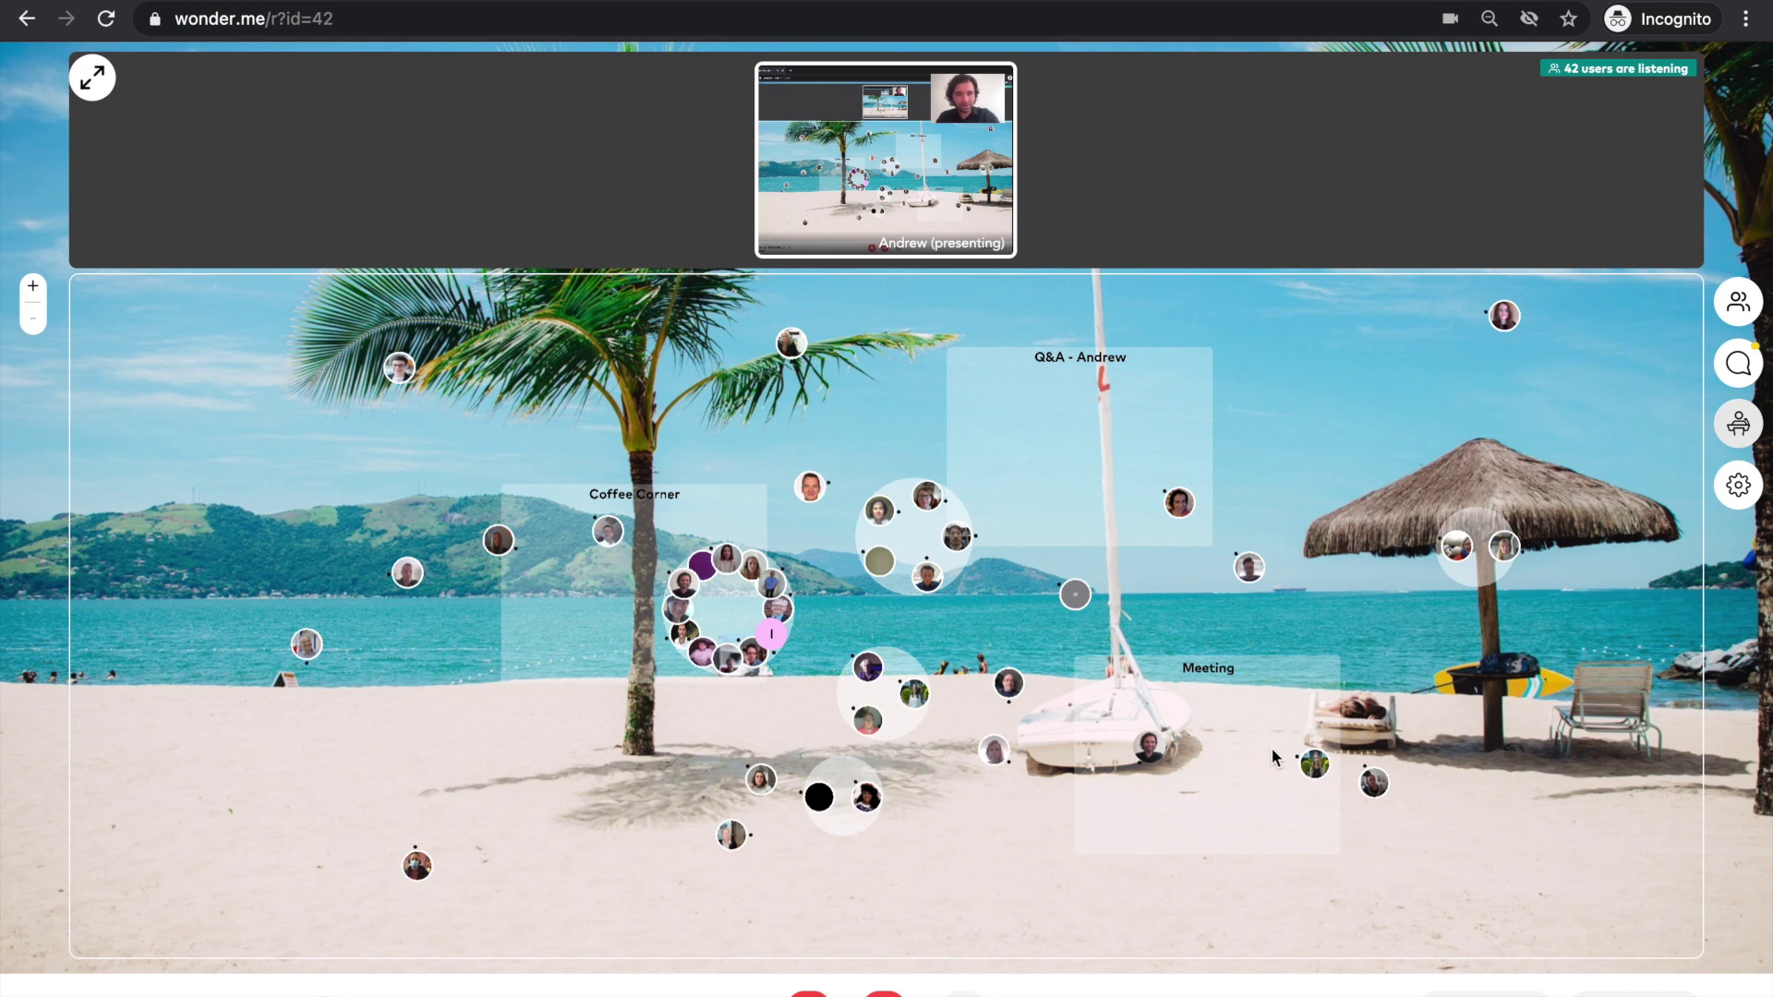
{"action": "left_click", "coordinate": [1305, 761]}
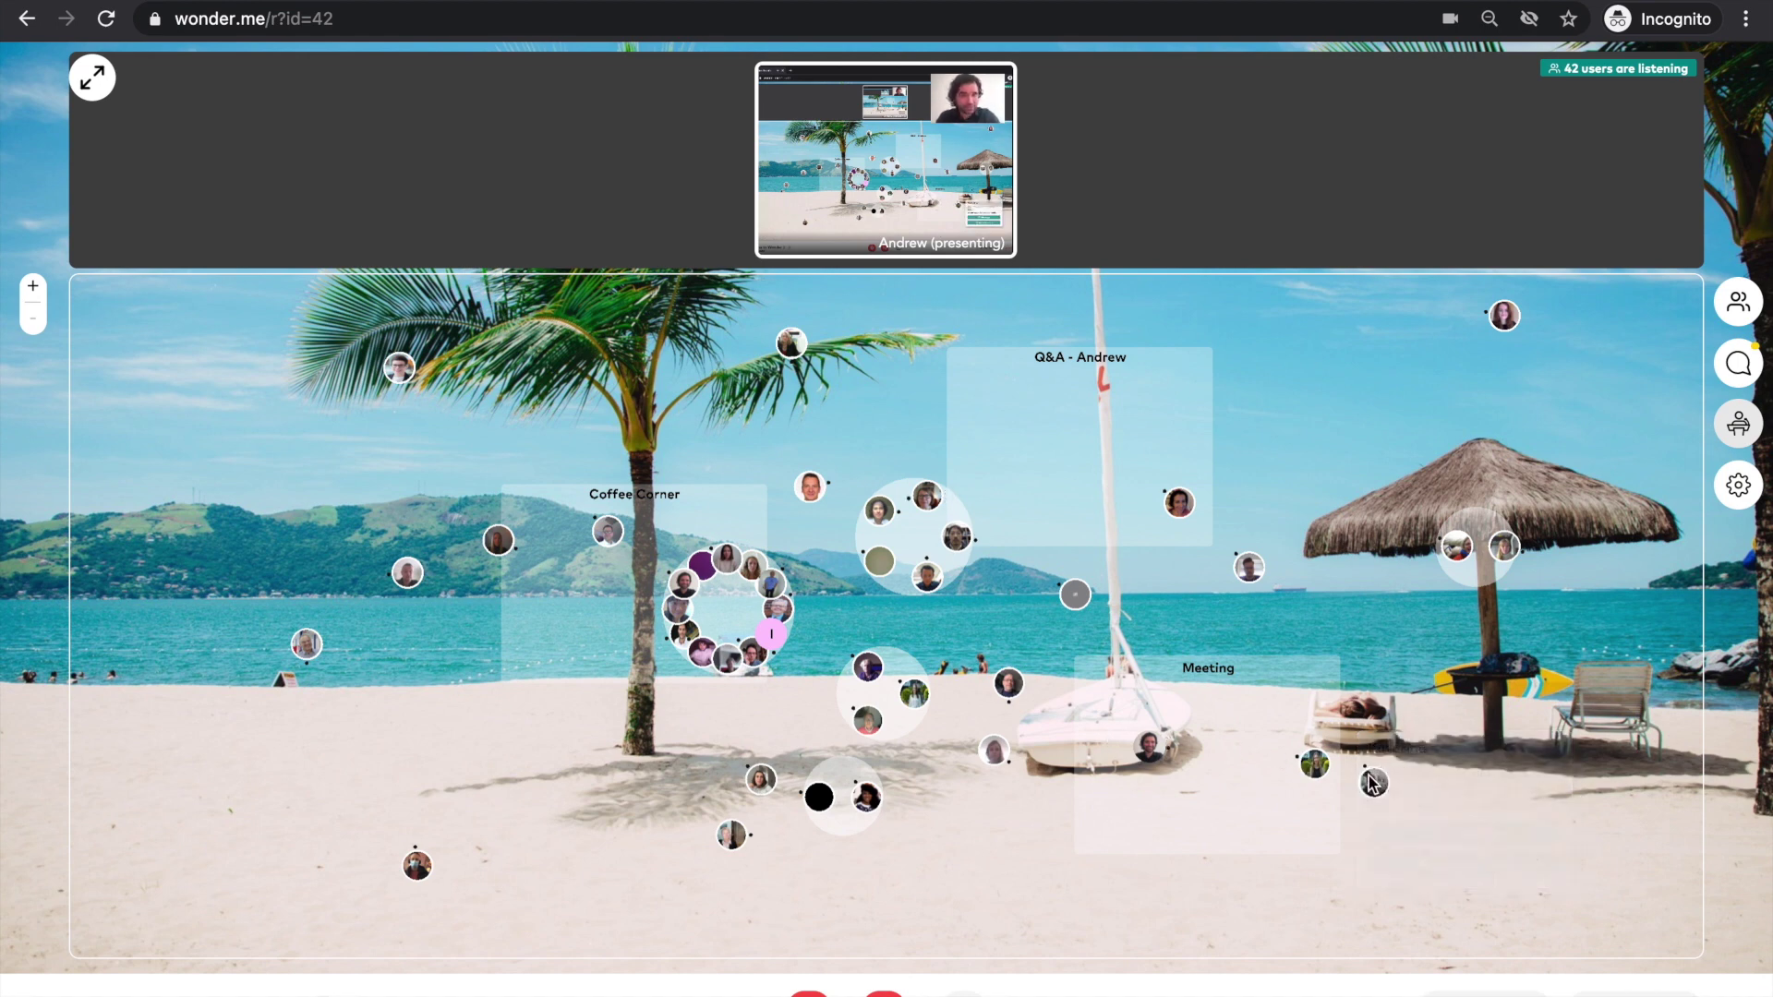
{"action": "mouse_move", "coordinate": [1373, 783]}
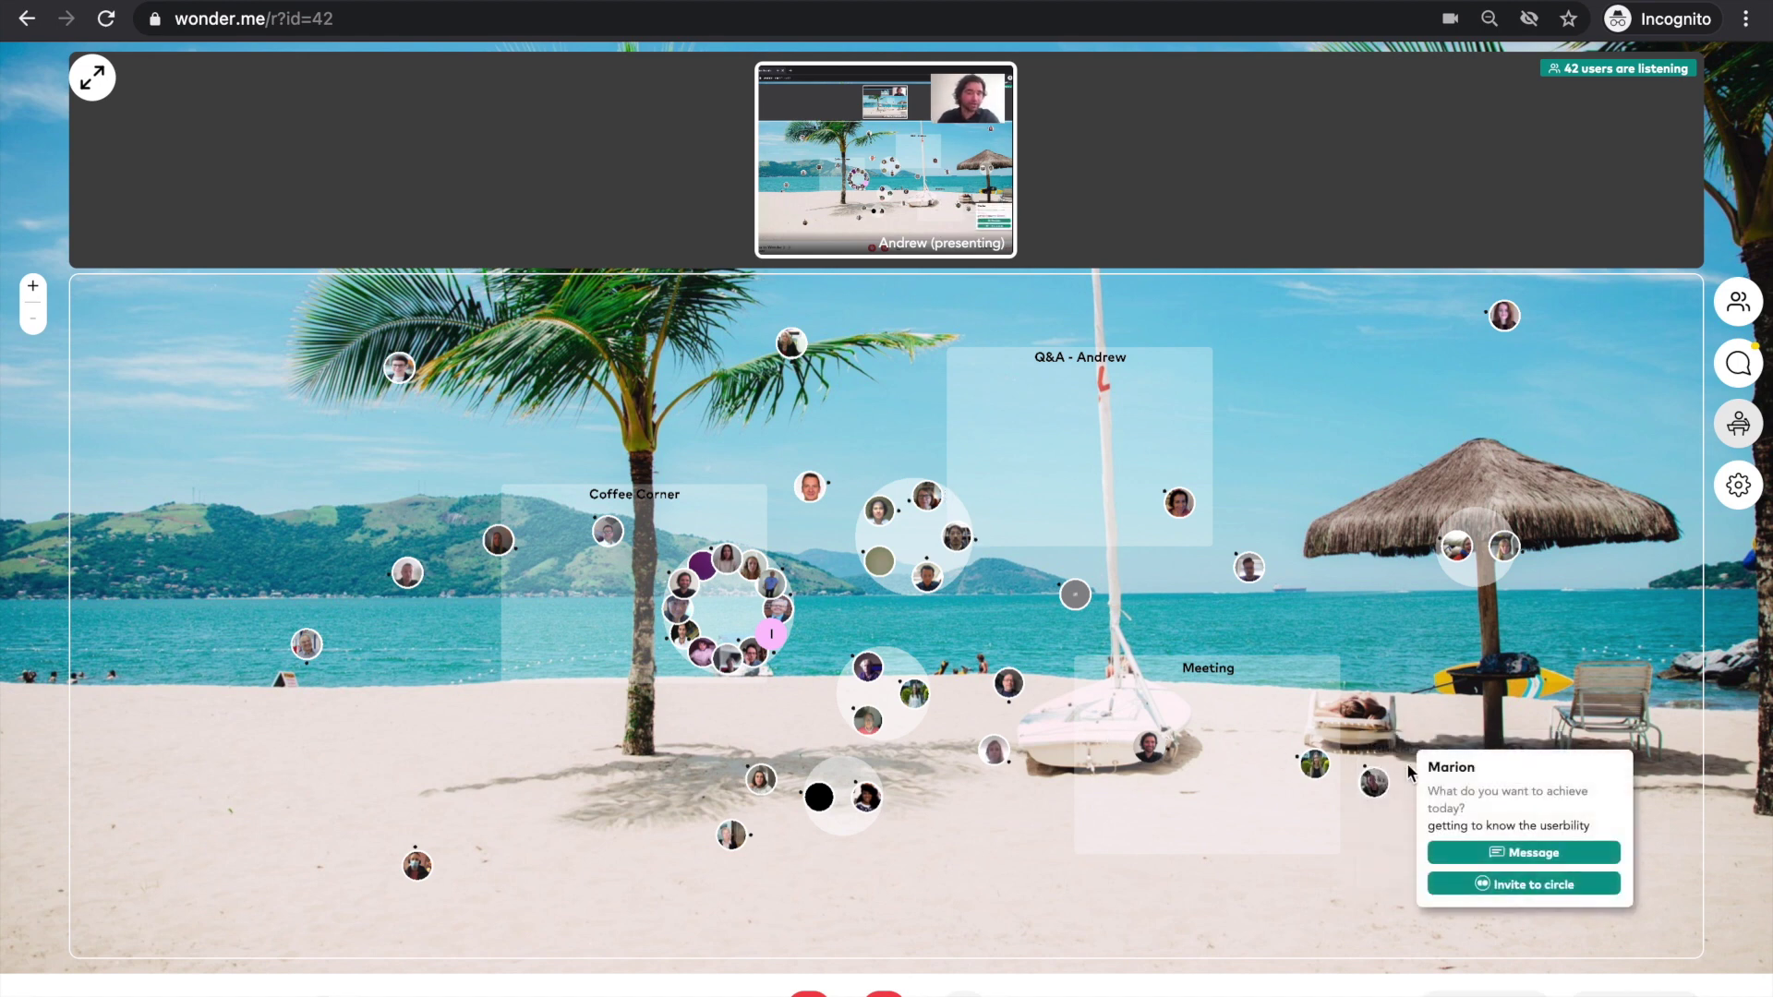
{"action": "mouse_move", "coordinate": [1315, 764]}
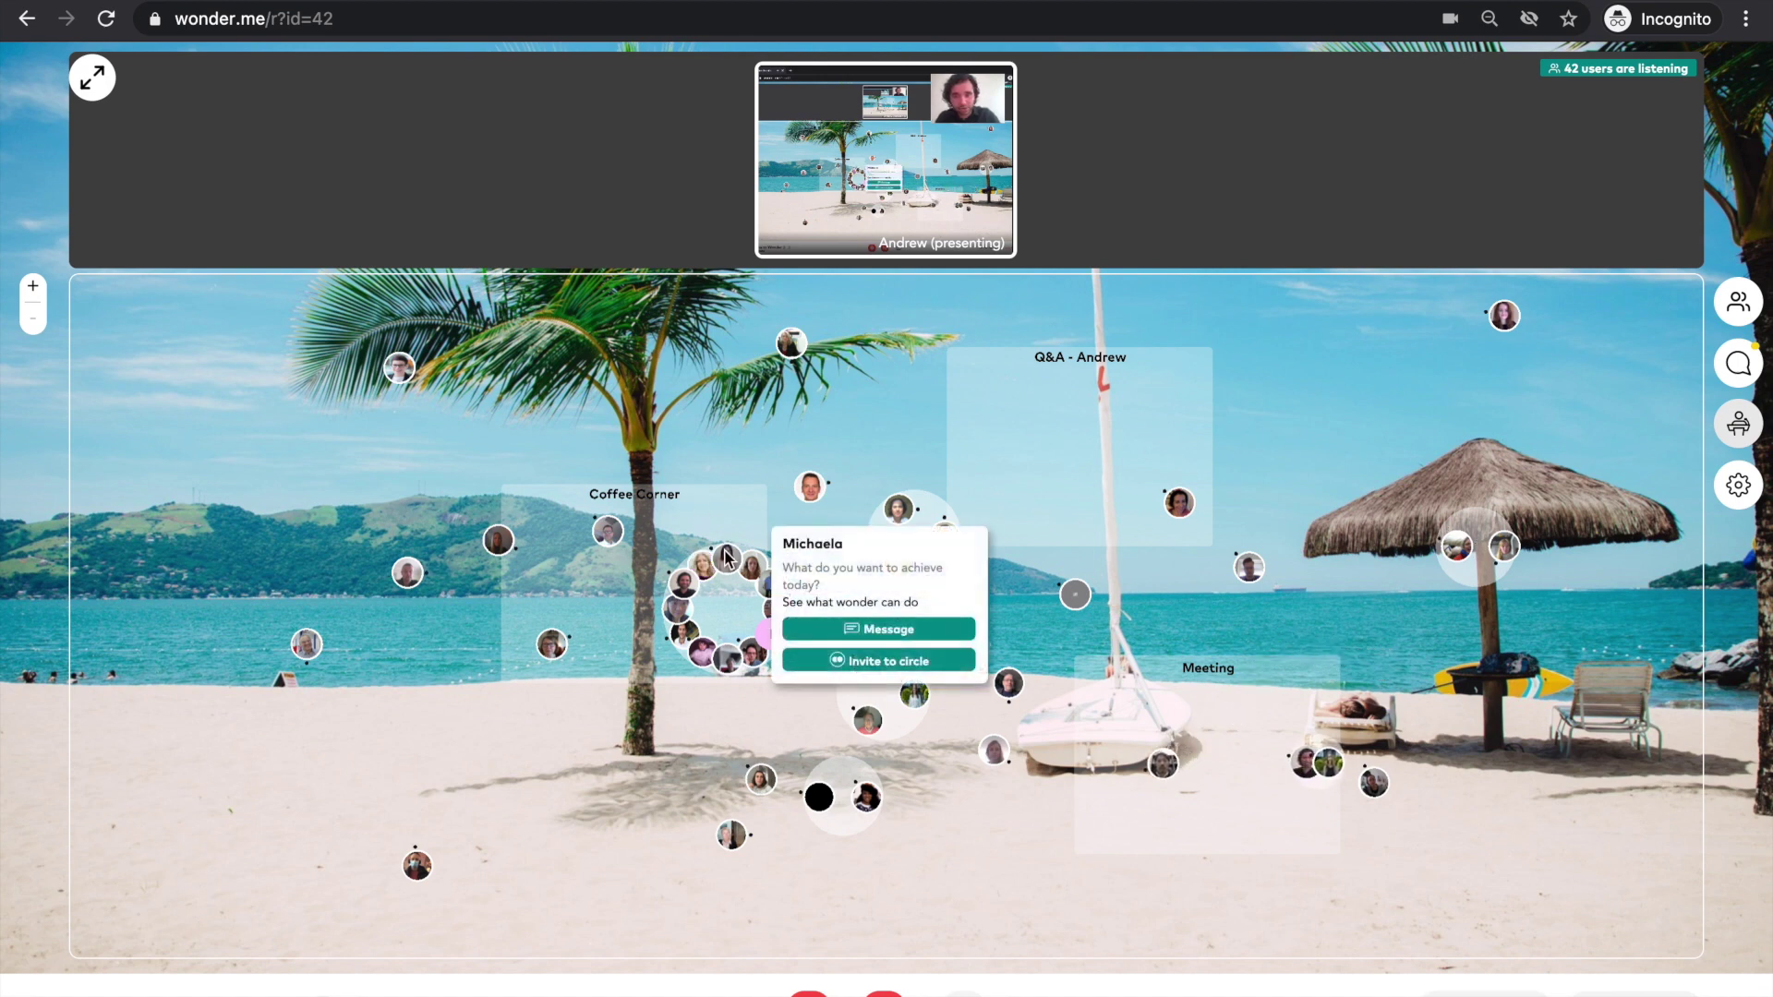
{"action": "mouse_move", "coordinate": [687, 667]}
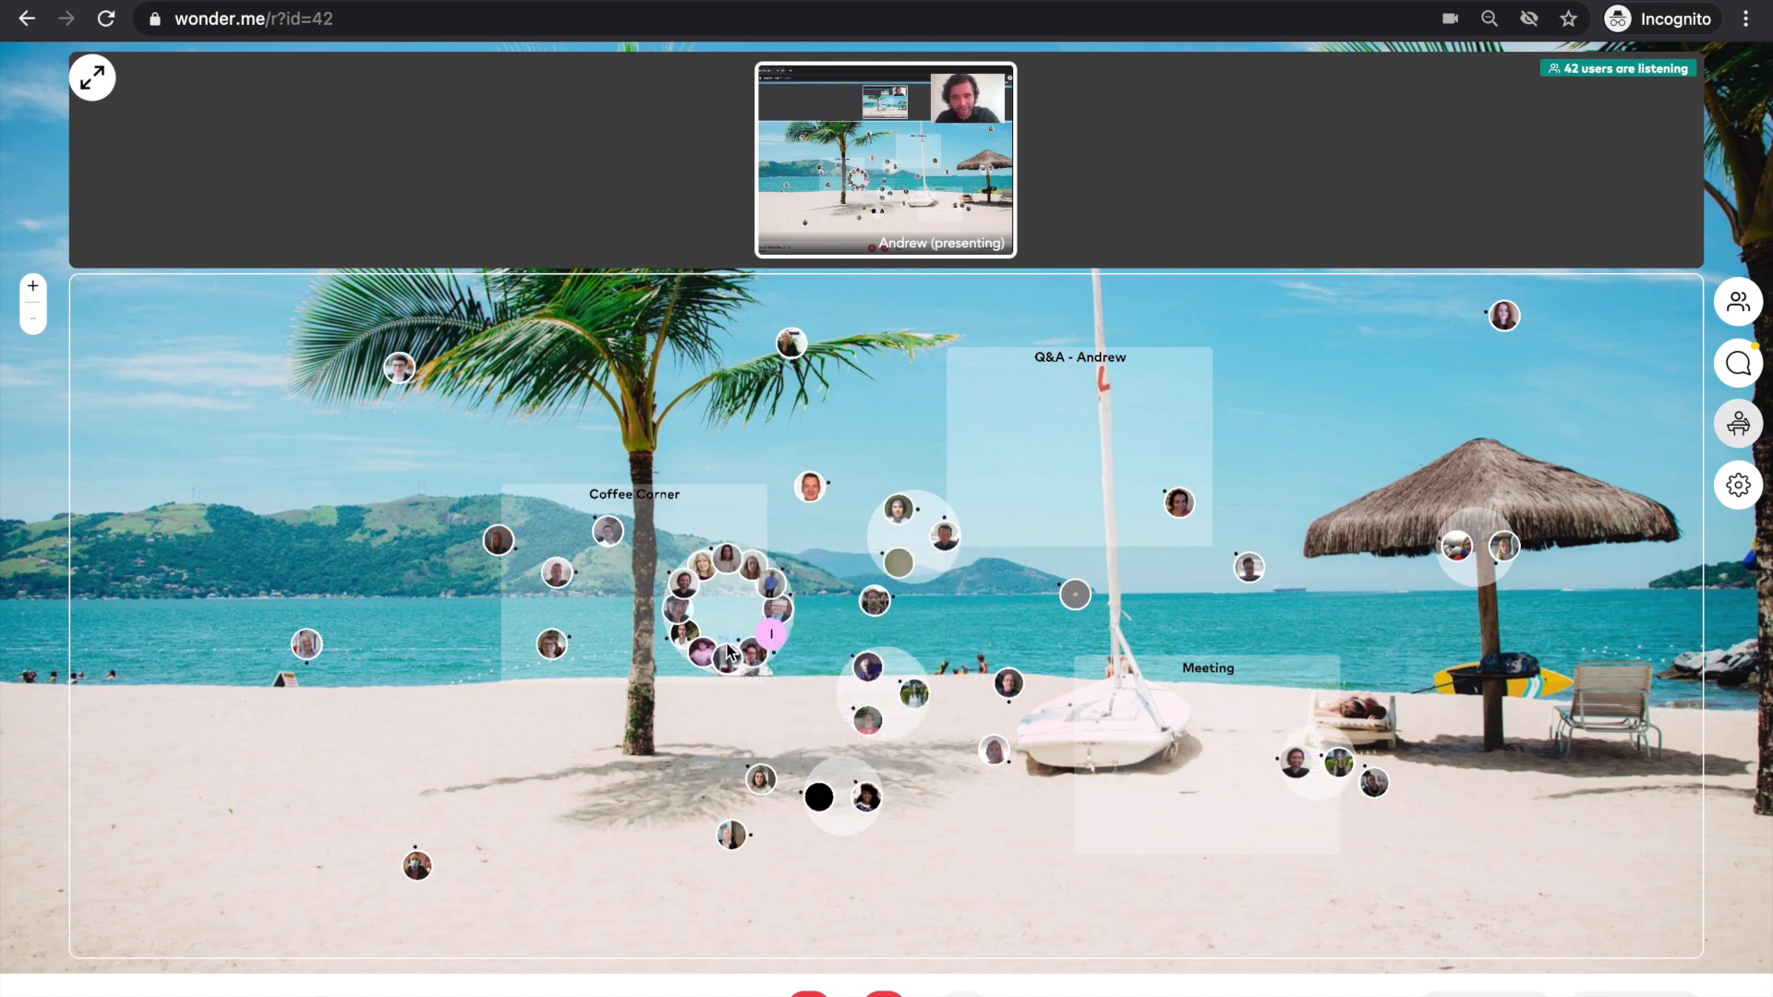
{"action": "mouse_move", "coordinate": [739, 567]}
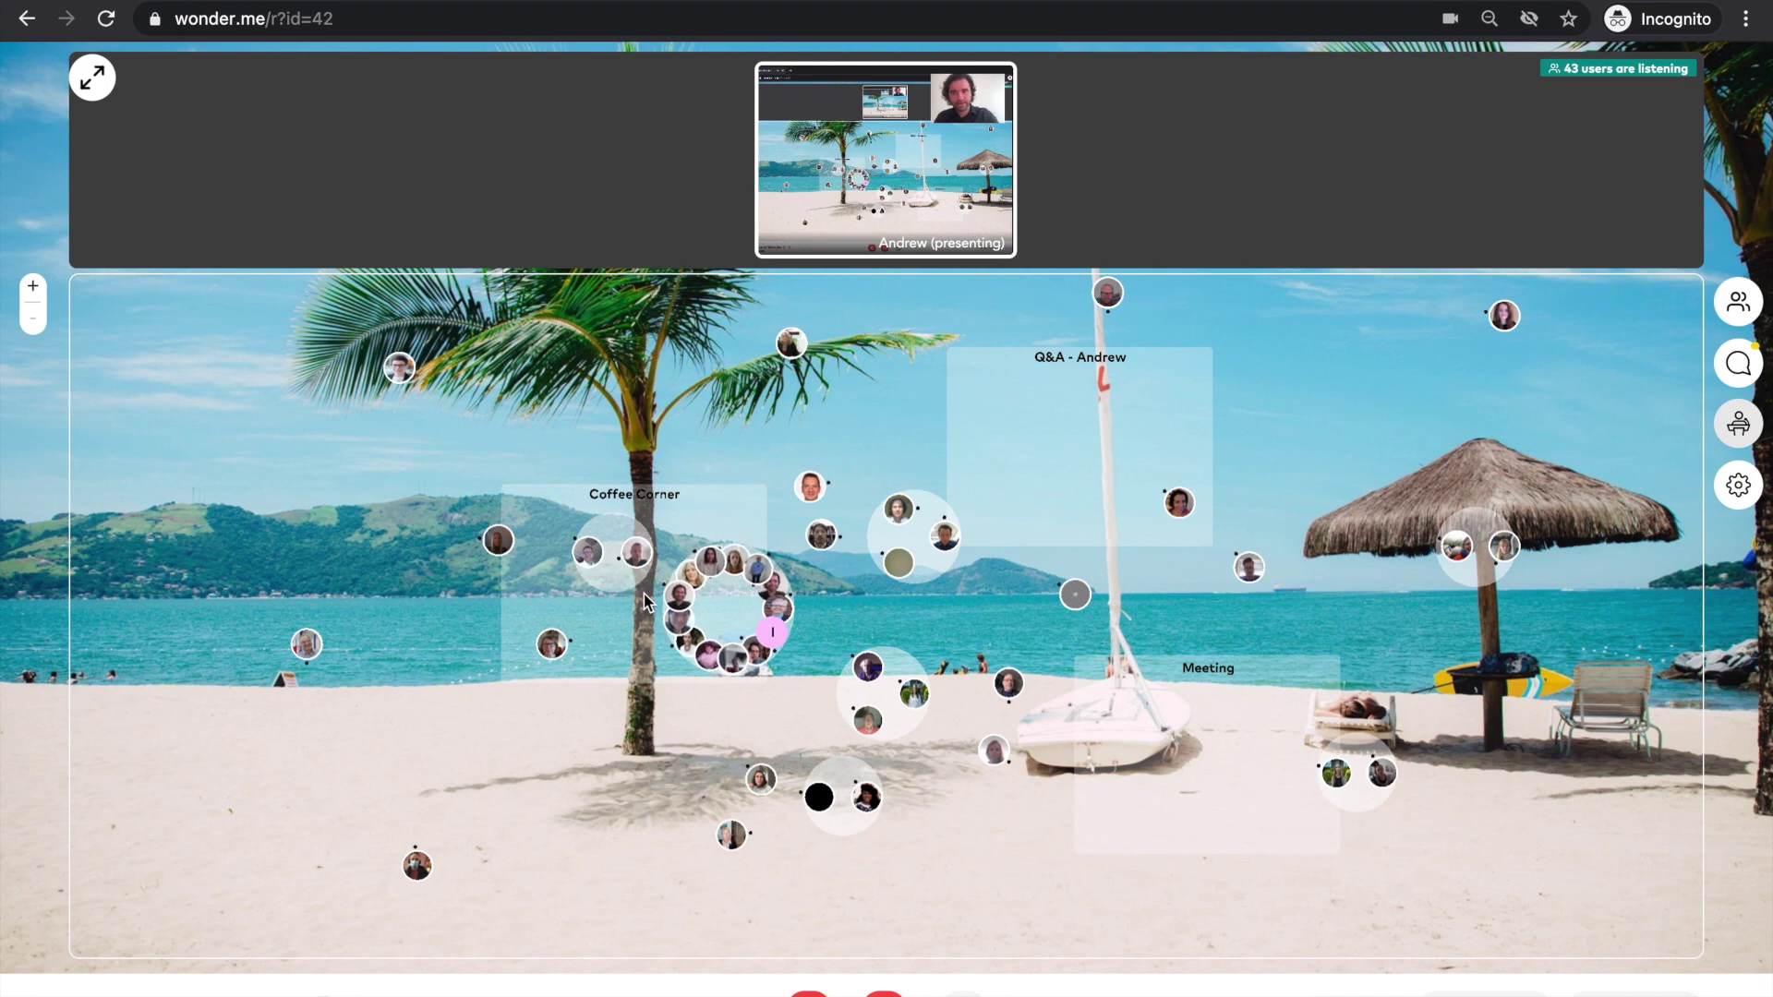
{"action": "mouse_move", "coordinate": [589, 552]}
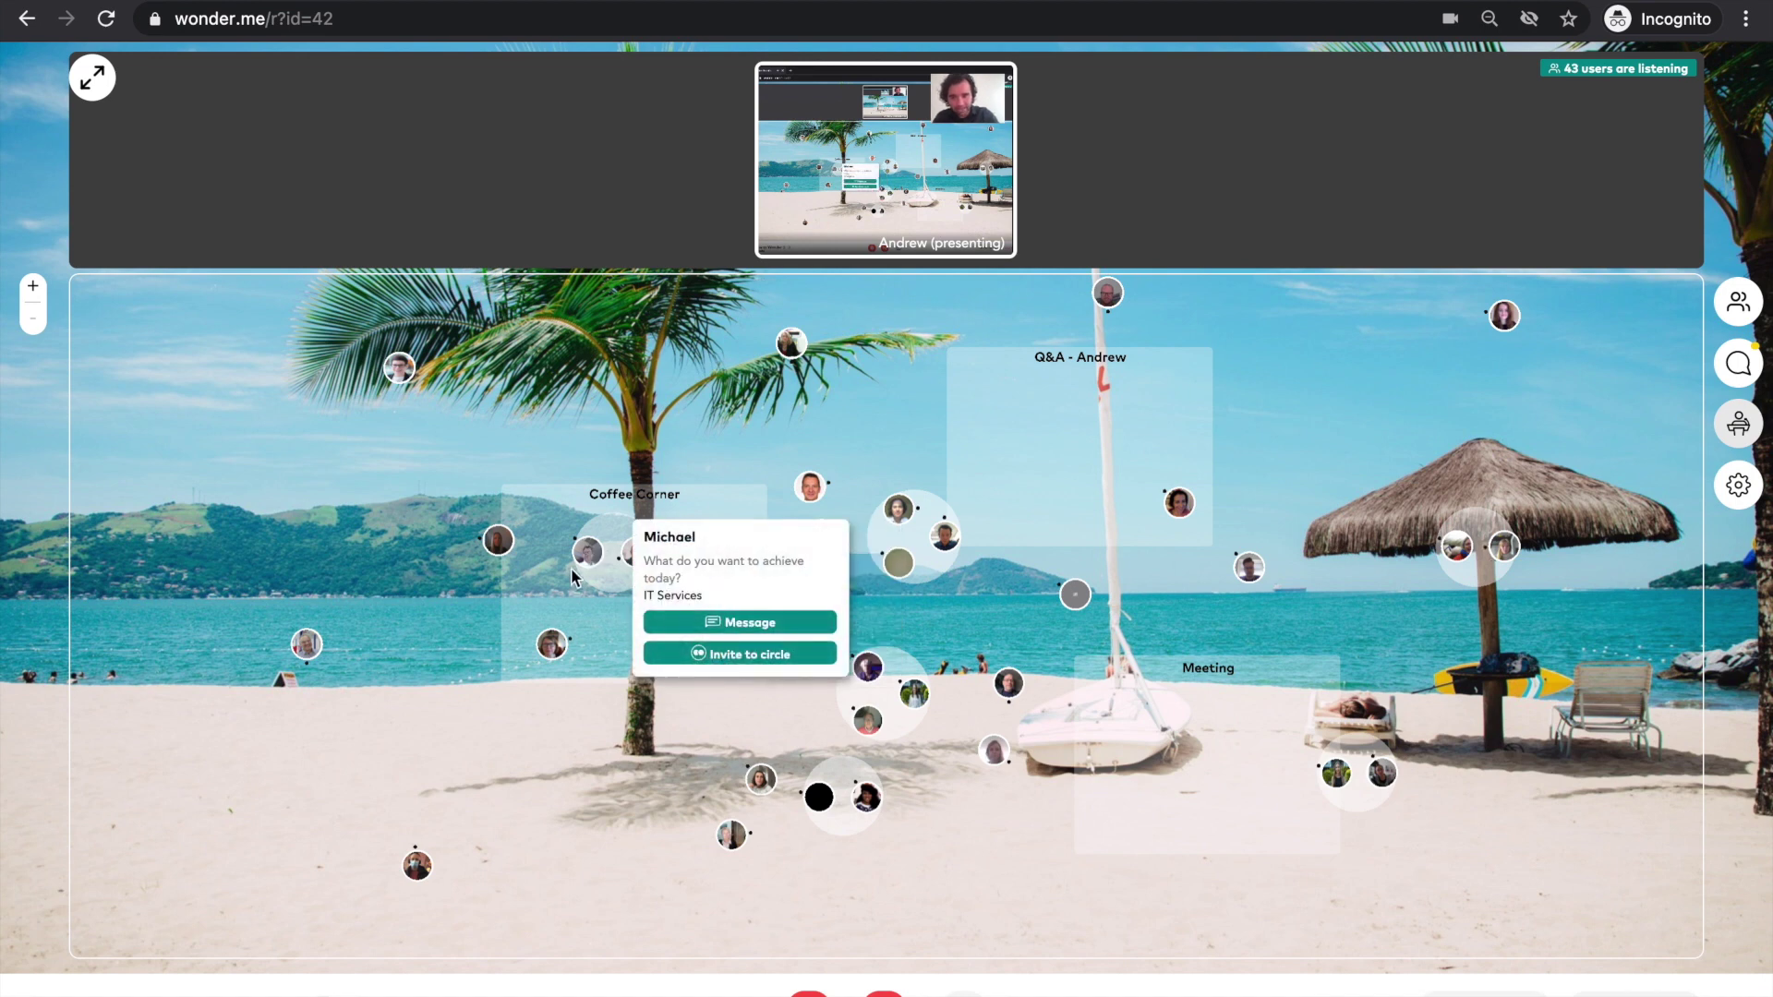
{"action": "mouse_move", "coordinate": [493, 542]}
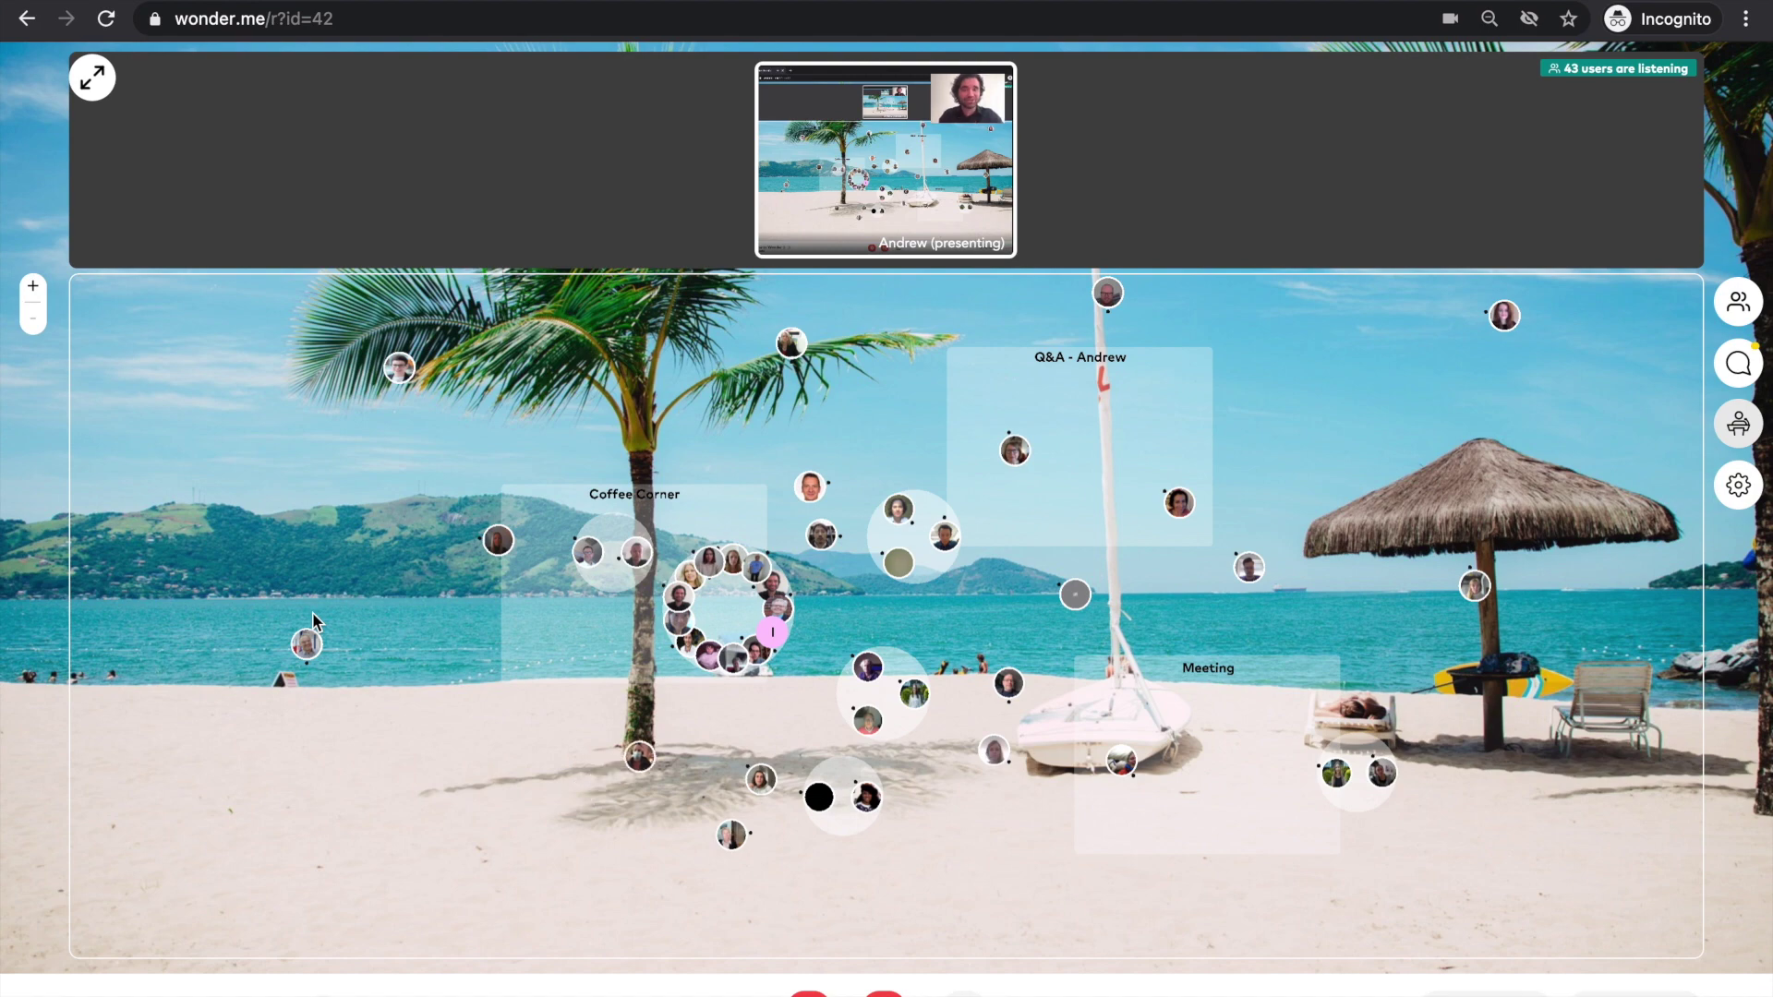
- In Room areas, add a test area titled 'sfsdfdsfsf' in the fourth slot, then delete it
{"action": "left_click", "coordinate": [1738, 485]}
{"action": "left_click", "coordinate": [1531, 678]}
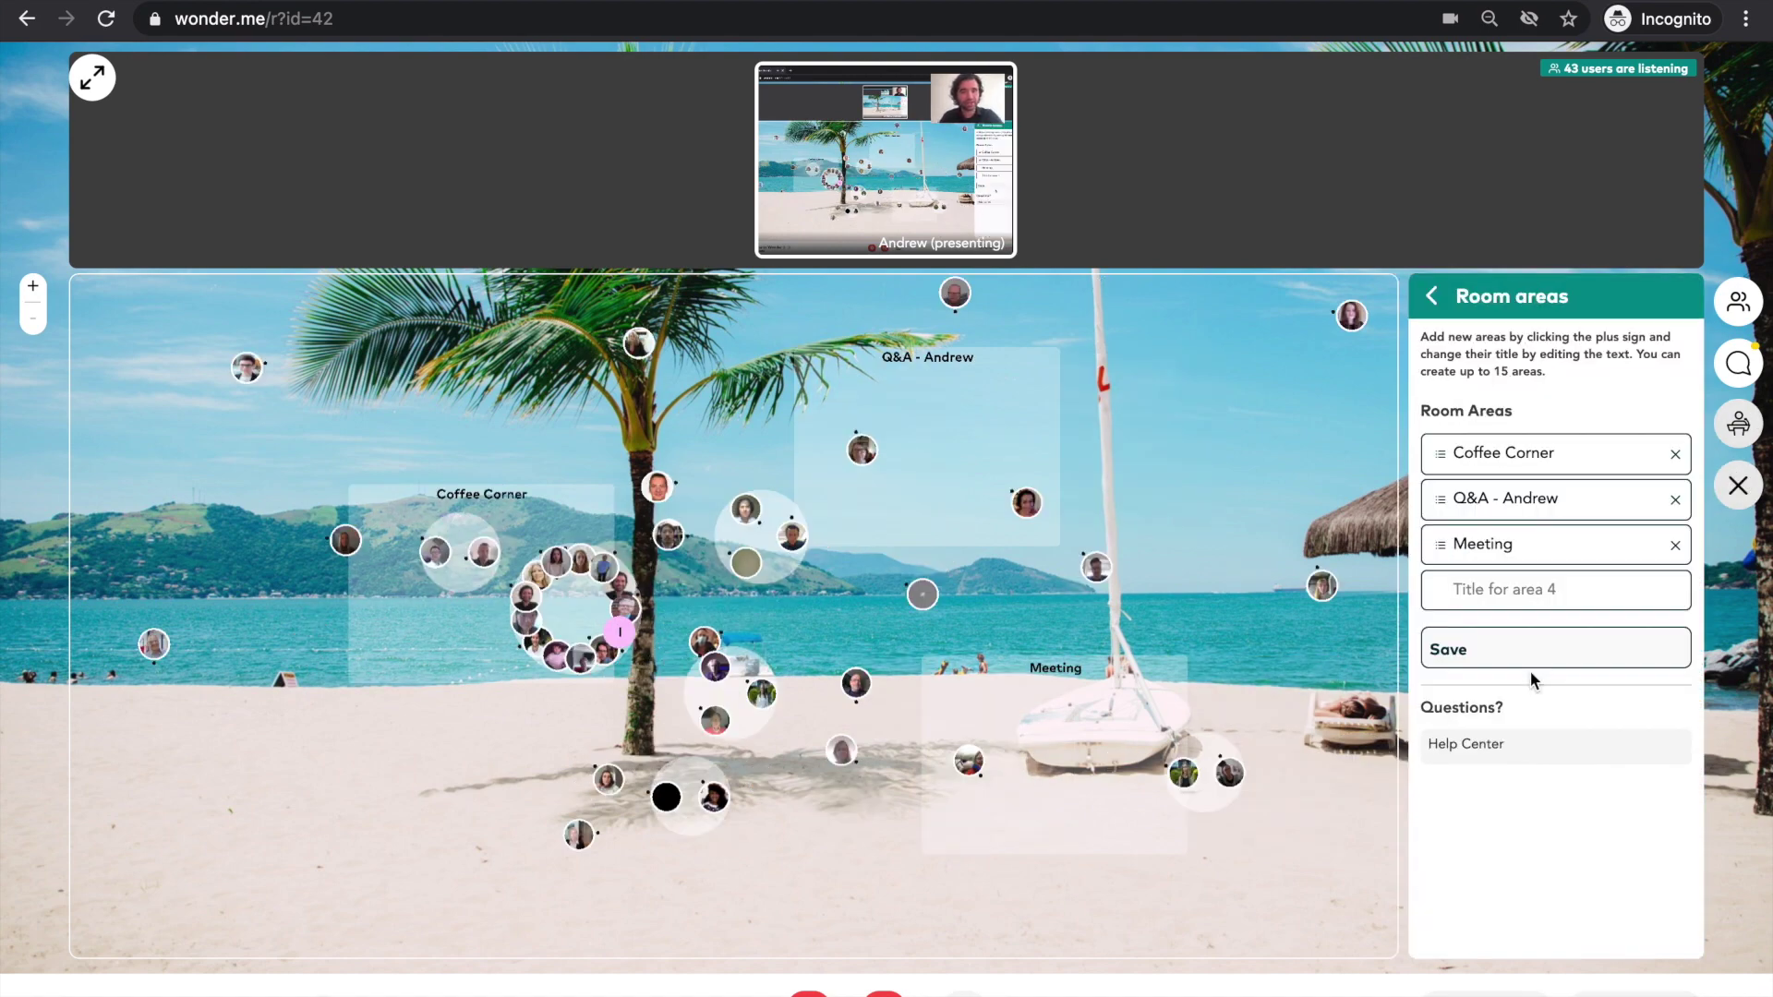
{"action": "type", "text": "sfsdfdsfsf"}
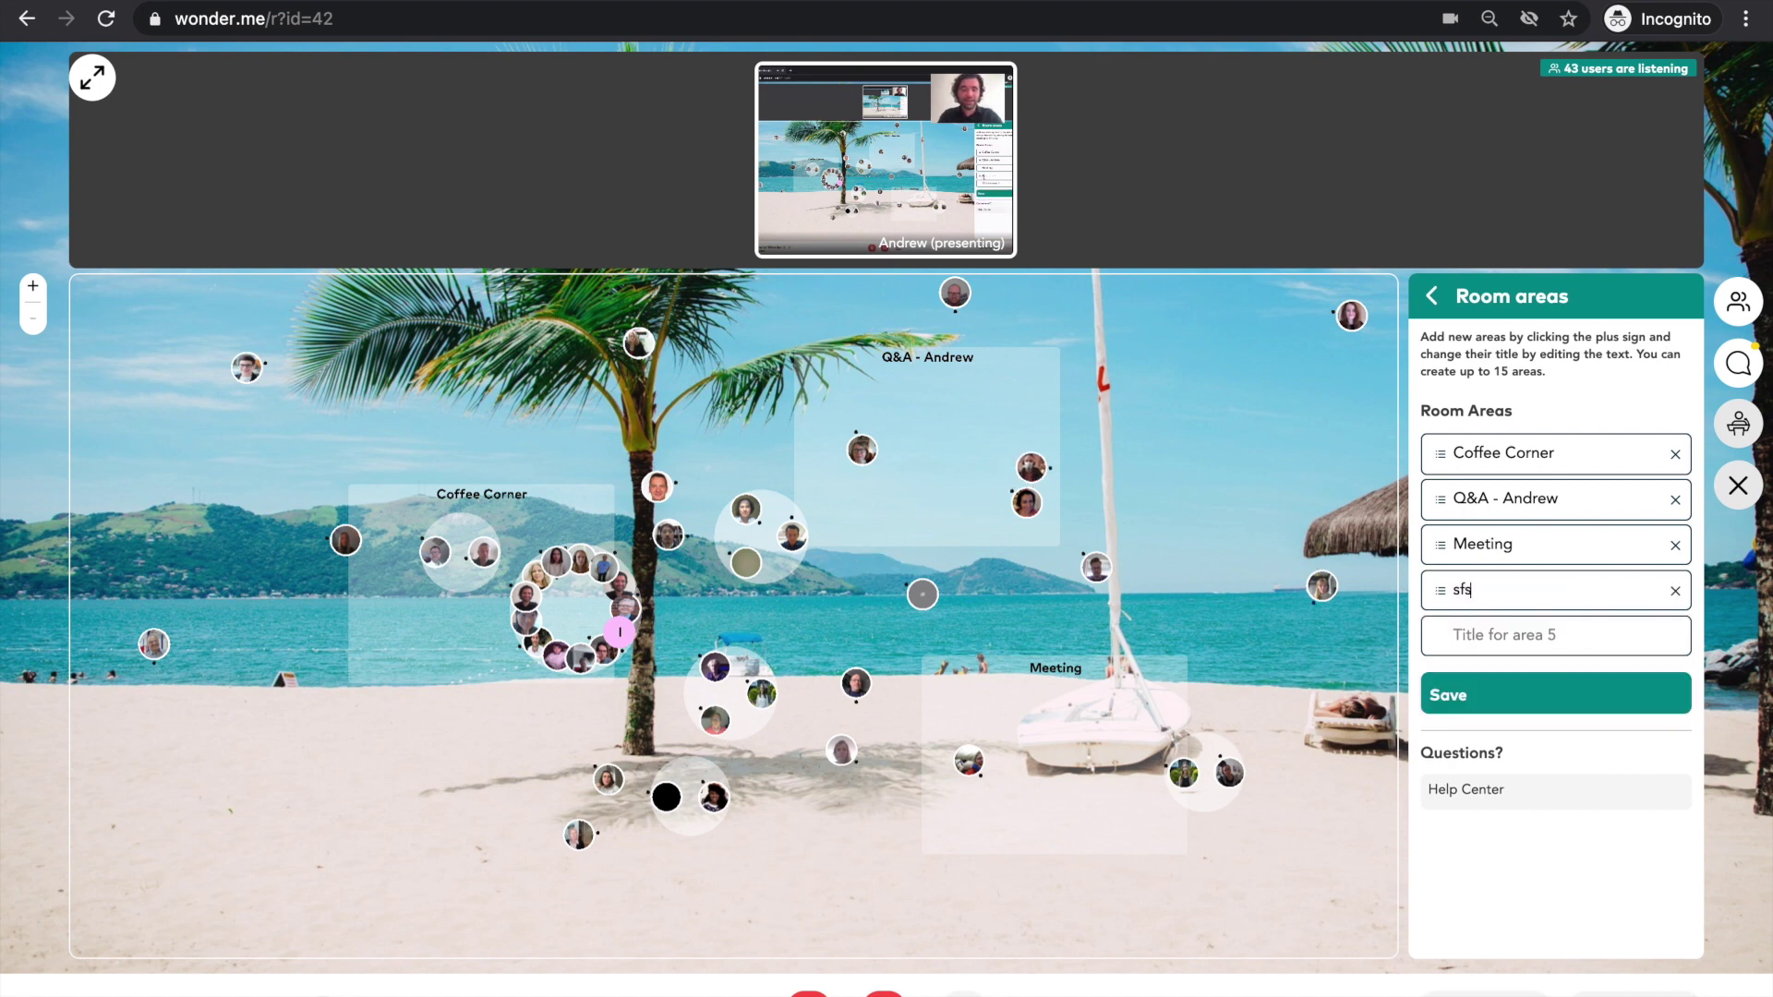
{"action": "left_click", "coordinate": [1676, 593]}
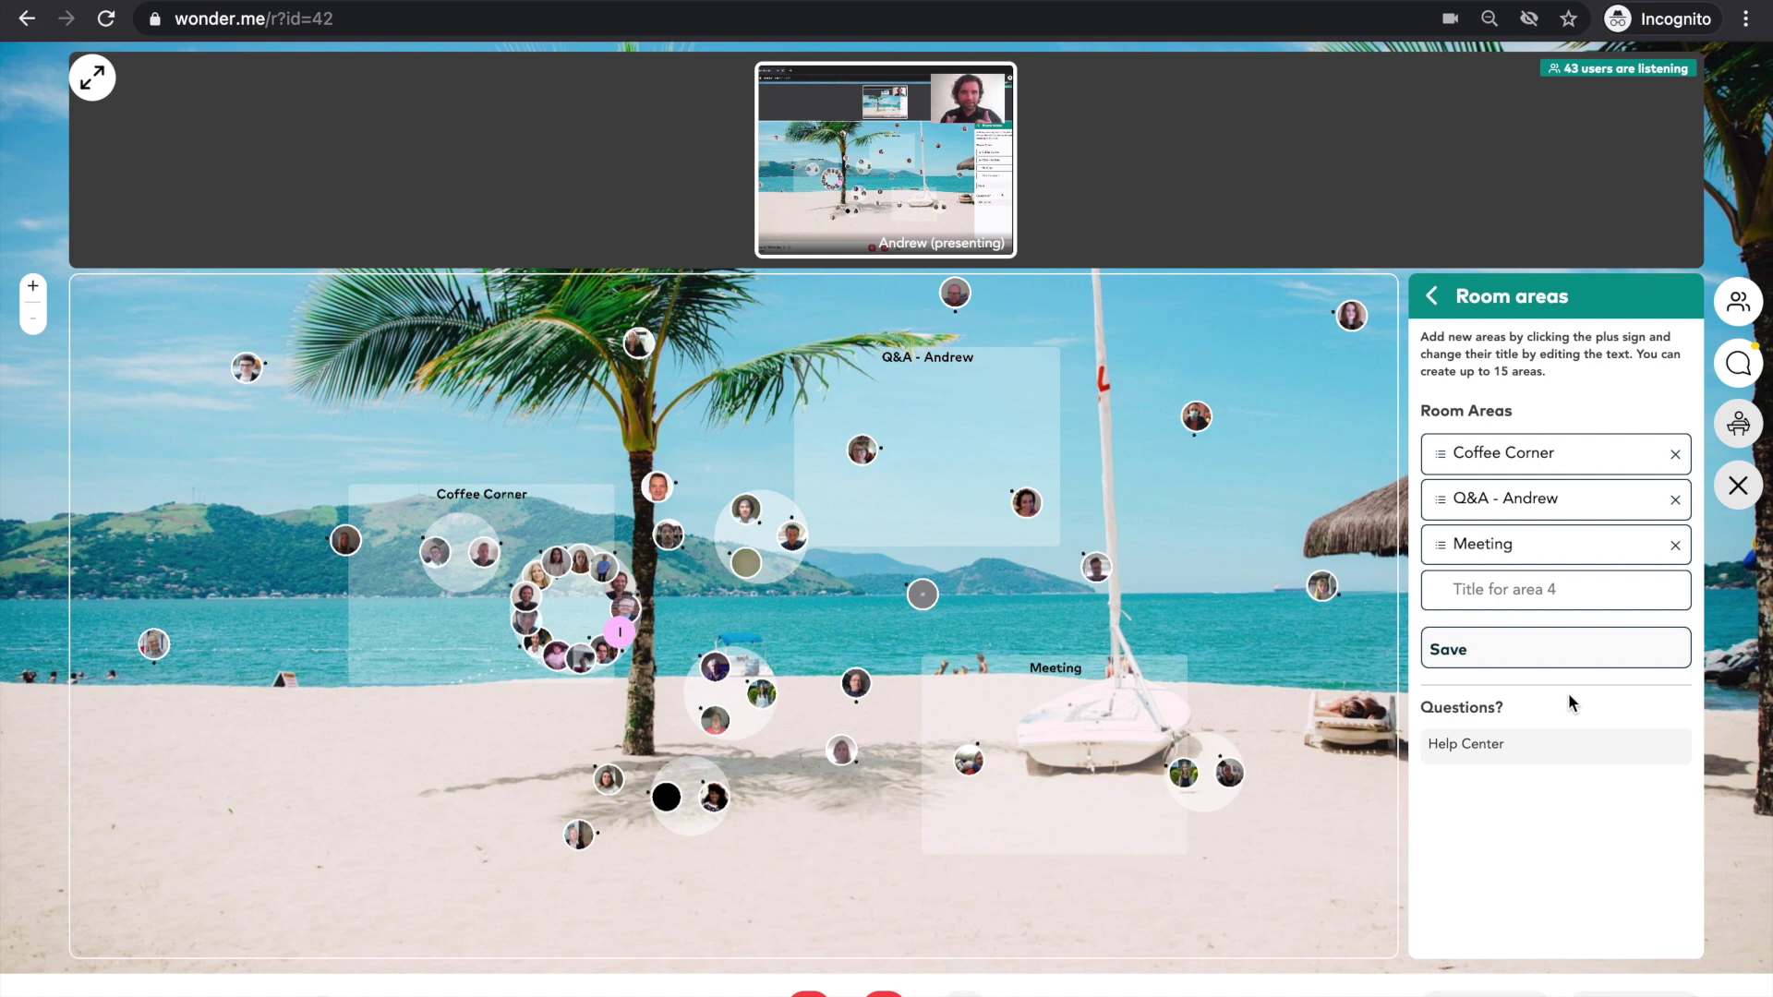
- Preview the Arctic Winter, Chrystal Treasure, Berlin Tower and New York Morning room backgrounds
{"action": "left_click", "coordinate": [1435, 299]}
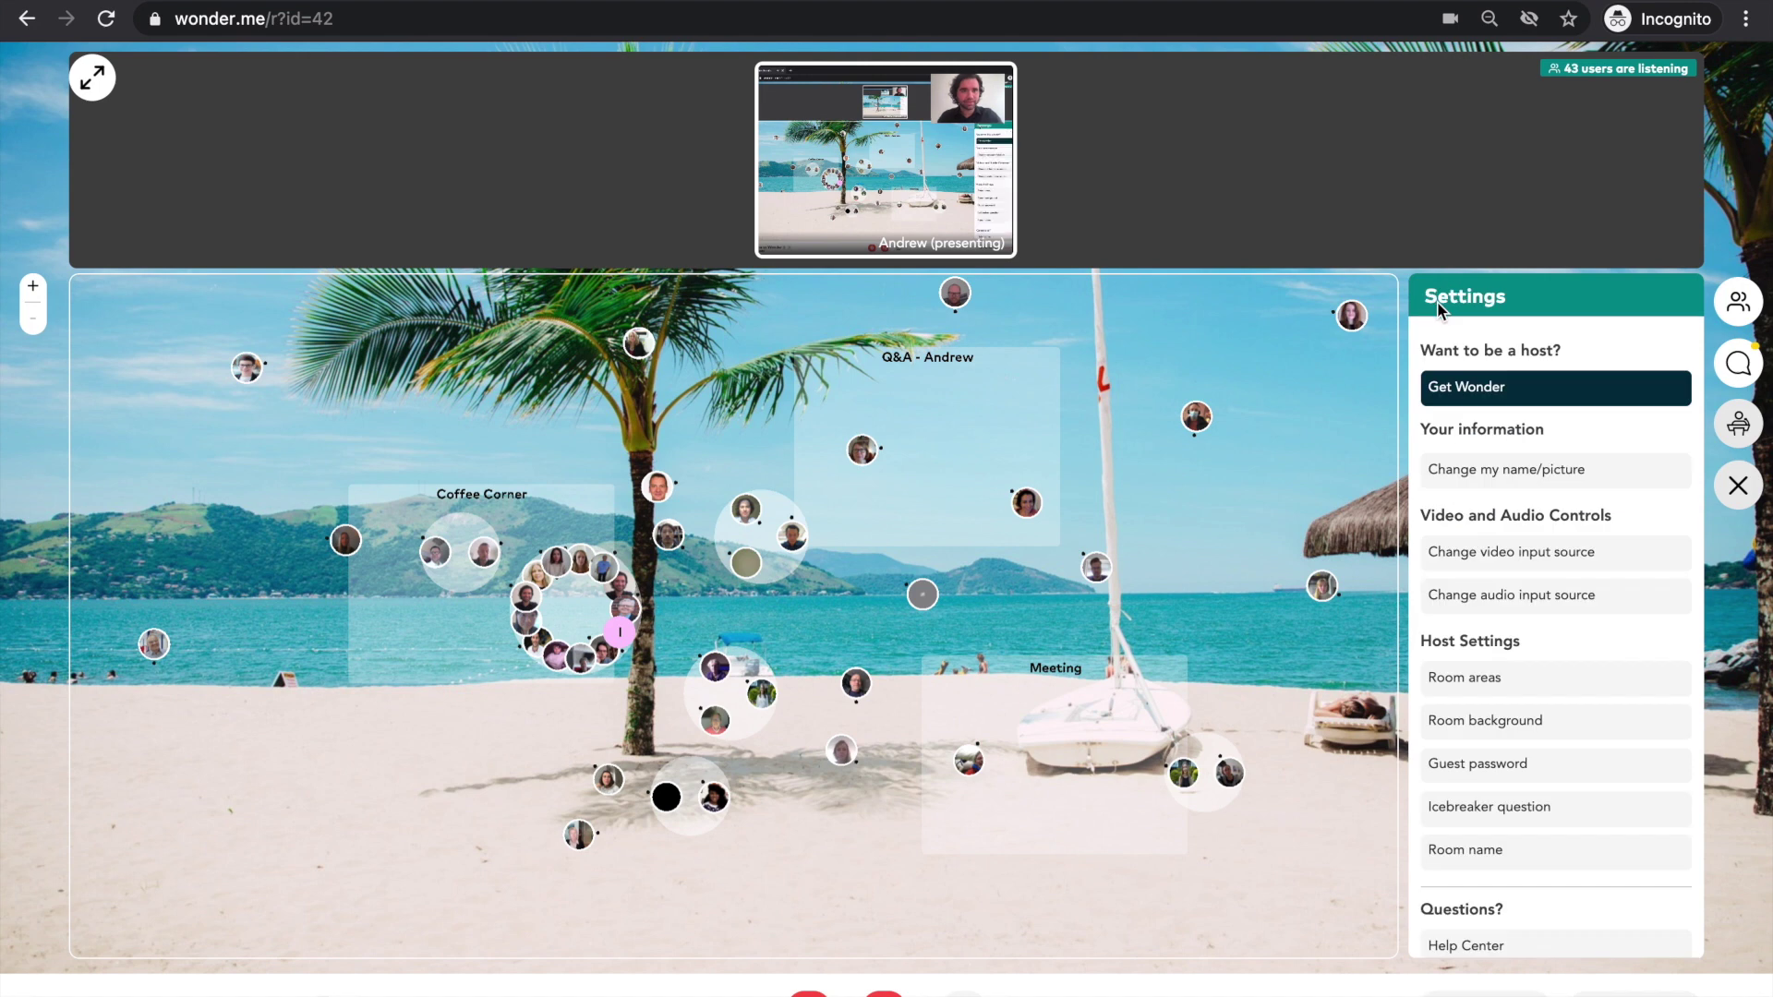
{"action": "left_click", "coordinate": [1520, 706]}
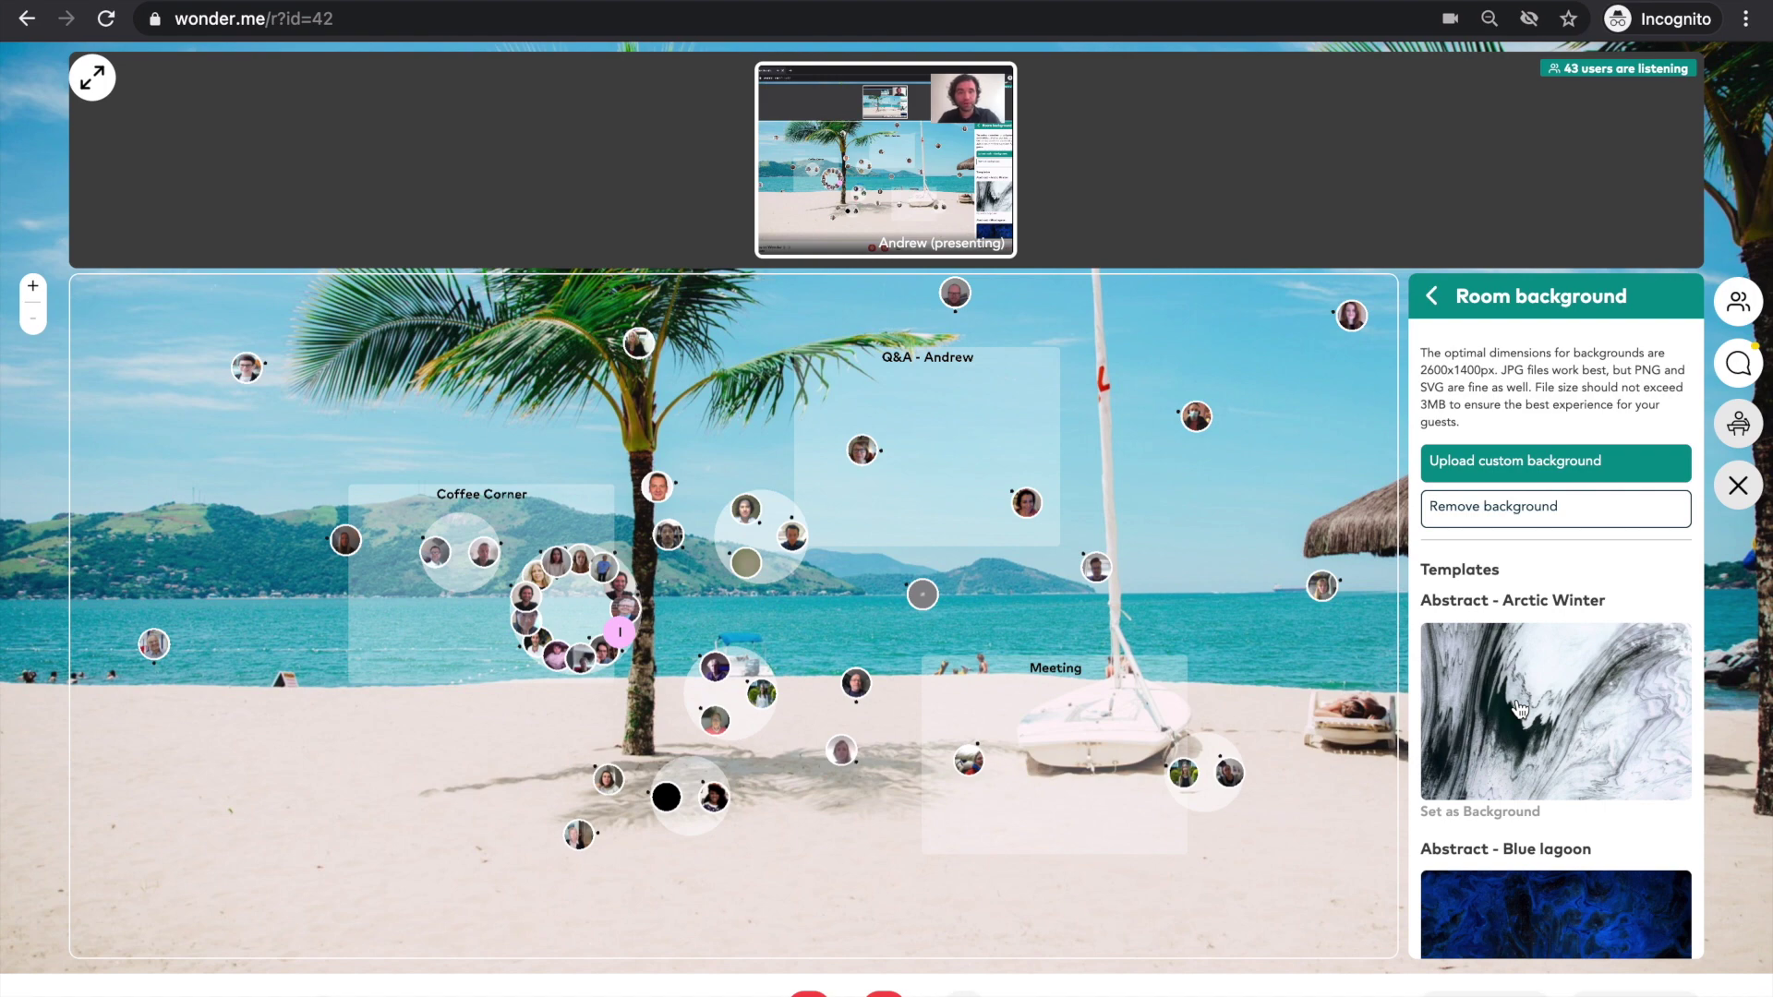
{"action": "left_click", "coordinate": [1519, 708]}
{"action": "scroll", "coordinate": [1519, 721], "scroll_direction": "down", "scroll_amount": 6}
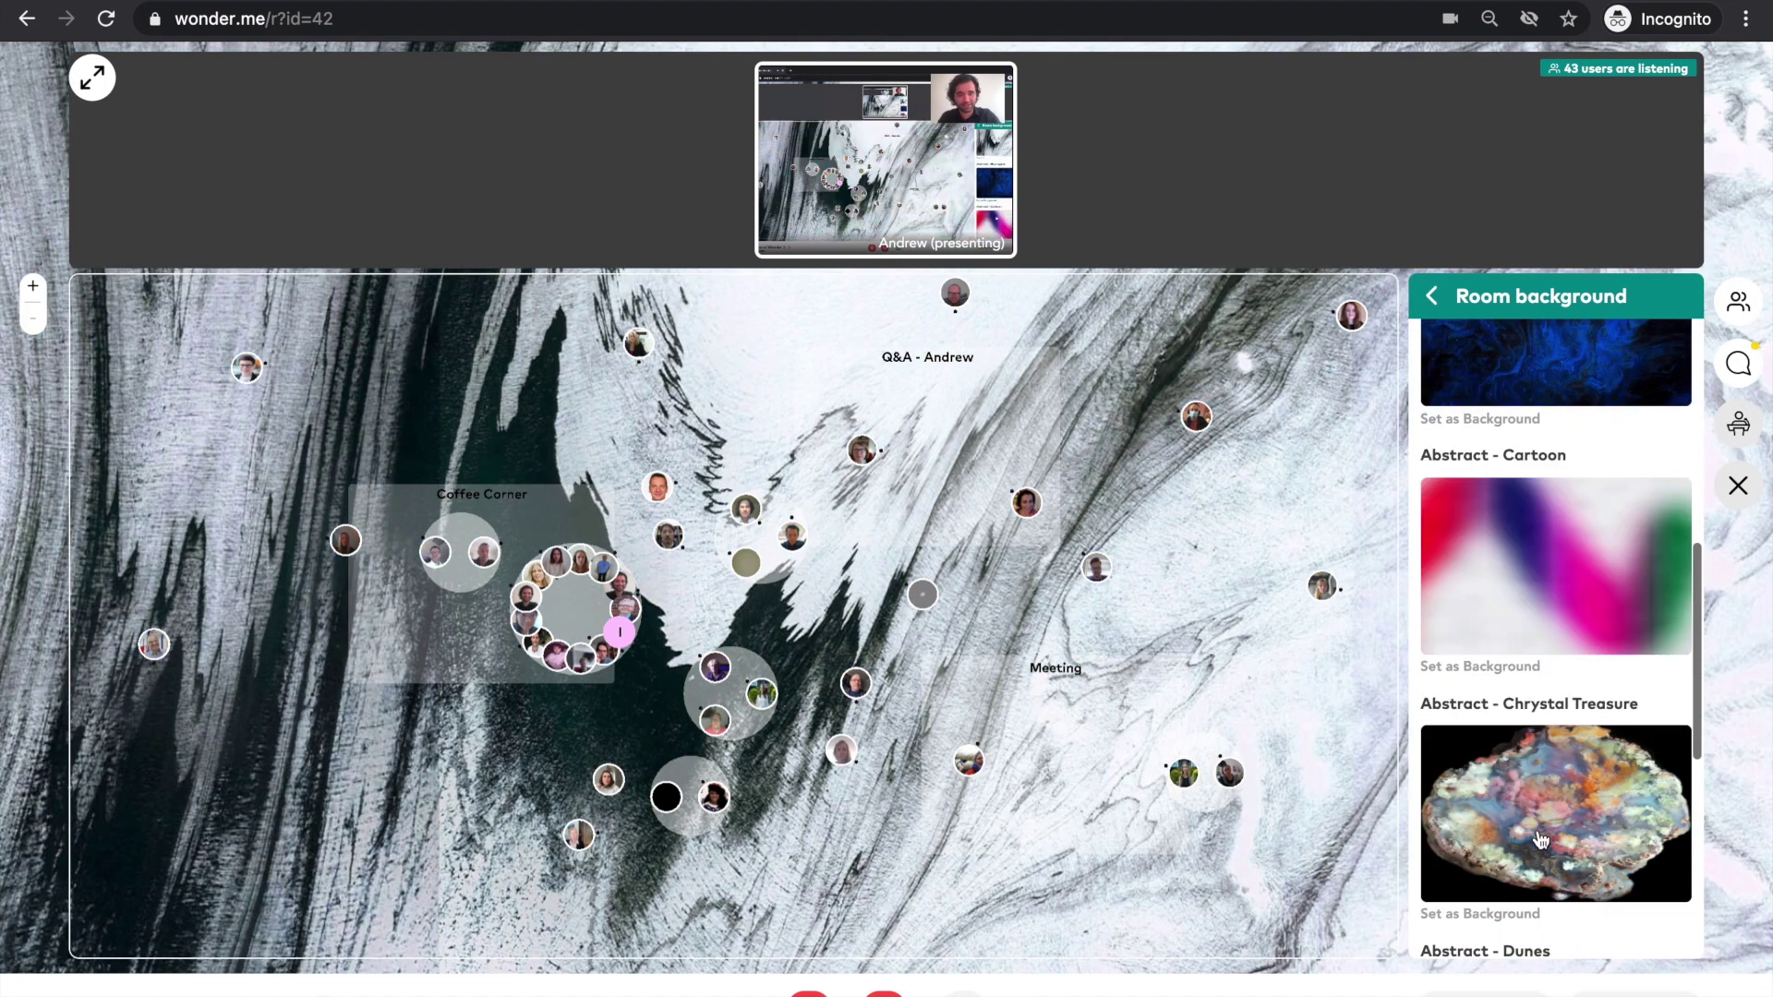
{"action": "left_click", "coordinate": [1541, 868]}
{"action": "scroll", "coordinate": [1538, 858], "scroll_direction": "down", "scroll_amount": 15}
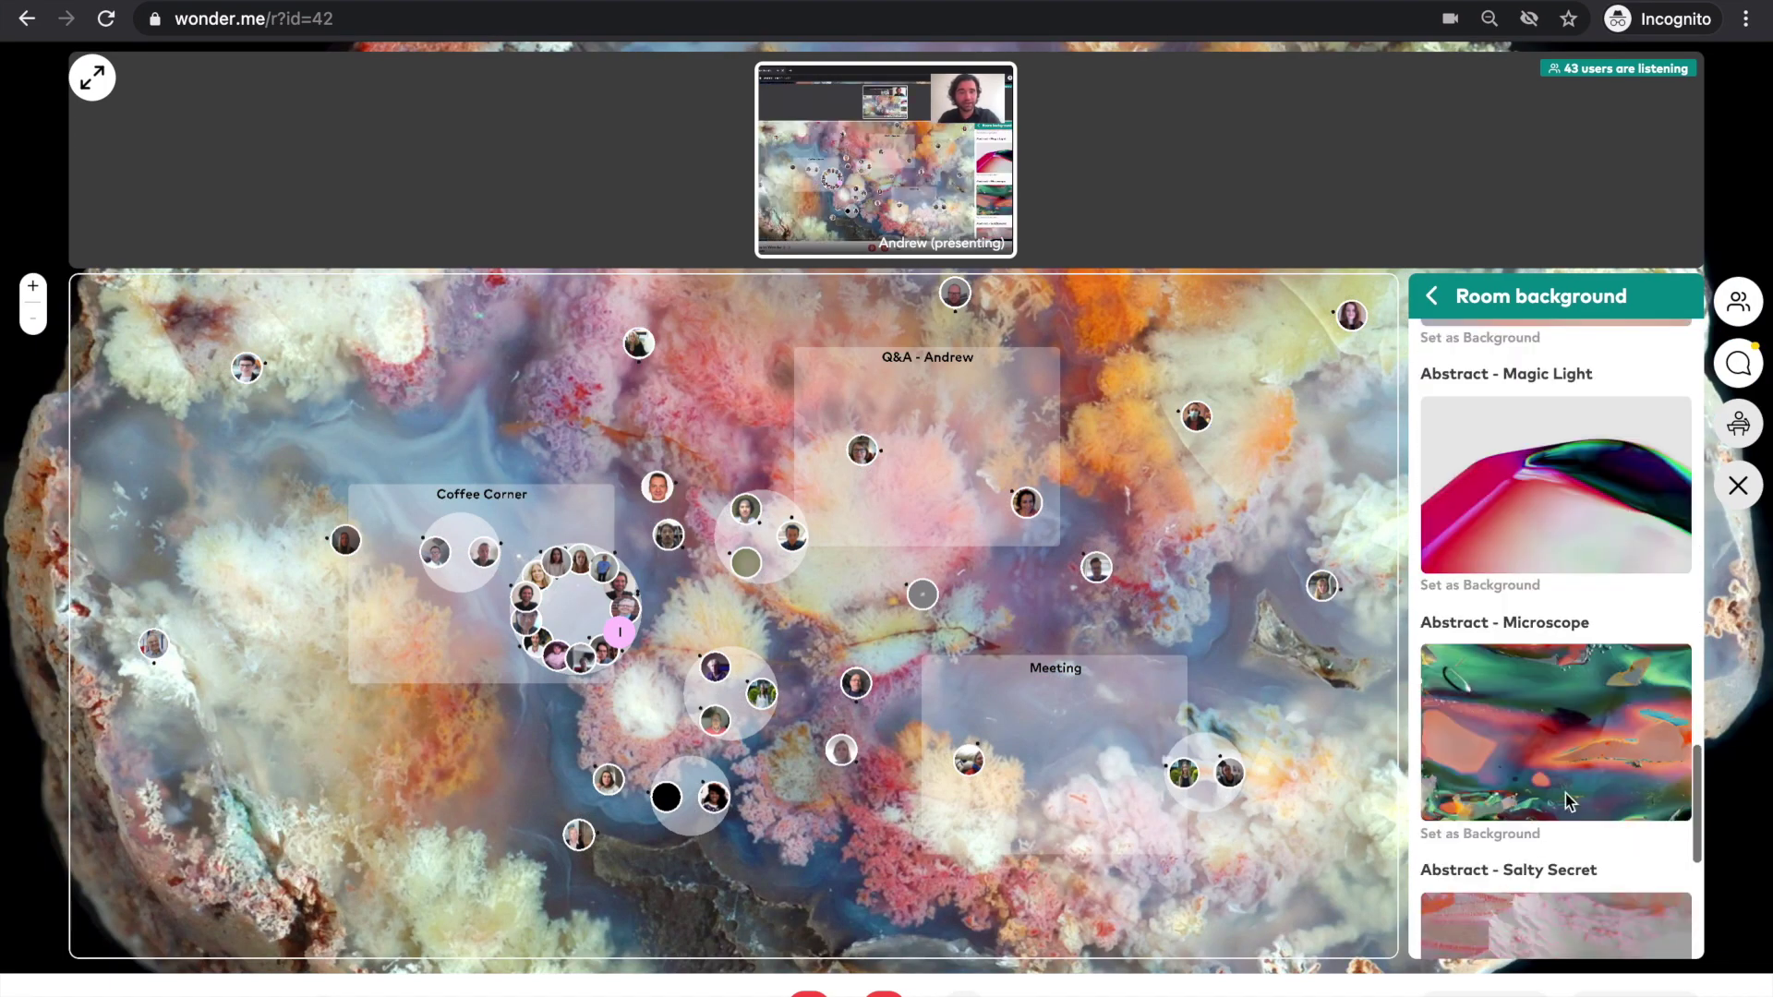
{"action": "scroll", "coordinate": [1603, 702], "scroll_direction": "down", "scroll_amount": 10}
{"action": "left_click", "coordinate": [1563, 688]}
{"action": "scroll", "coordinate": [1563, 688], "scroll_direction": "down", "scroll_amount": 2}
{"action": "scroll", "coordinate": [1552, 738], "scroll_direction": "down", "scroll_amount": 4}
{"action": "left_click", "coordinate": [1533, 827]}
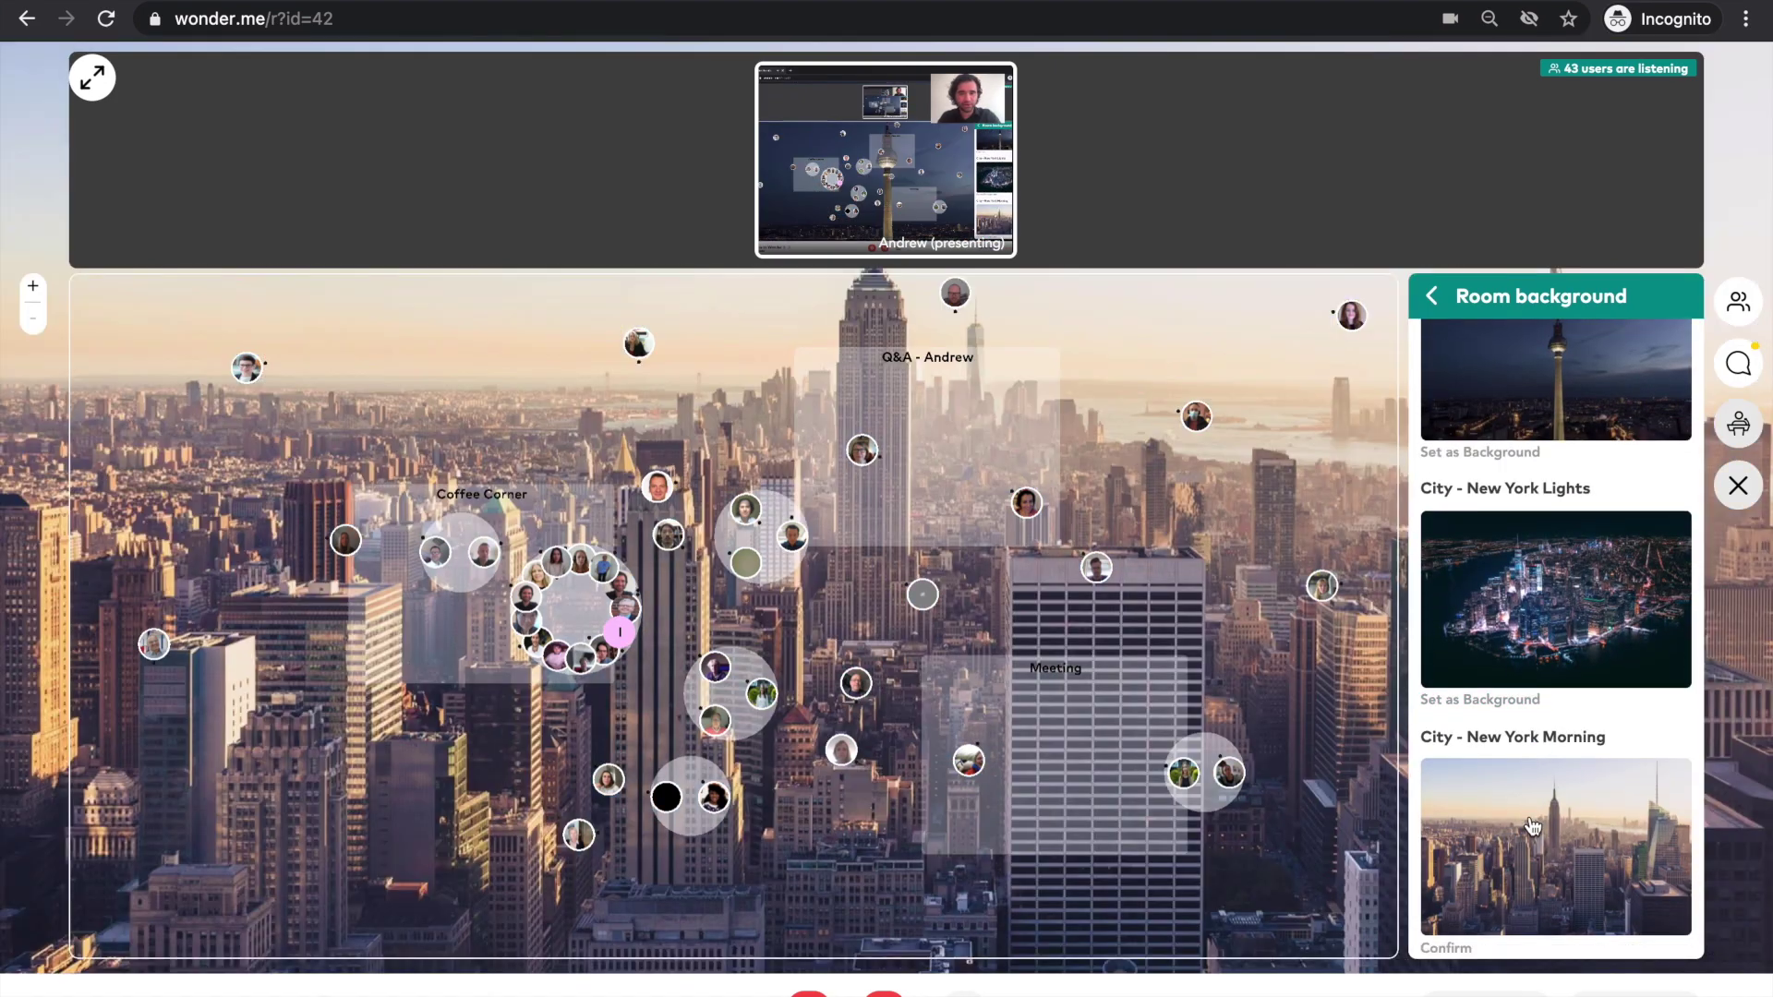
- Try Foamy Waves, Grand Canyon, The Launch and Colorful Darkness 2, ending on the mountain-lake night scene
{"action": "scroll", "coordinate": [1533, 825], "scroll_direction": "down", "scroll_amount": 1}
{"action": "scroll", "coordinate": [1533, 825], "scroll_direction": "down", "scroll_amount": 11}
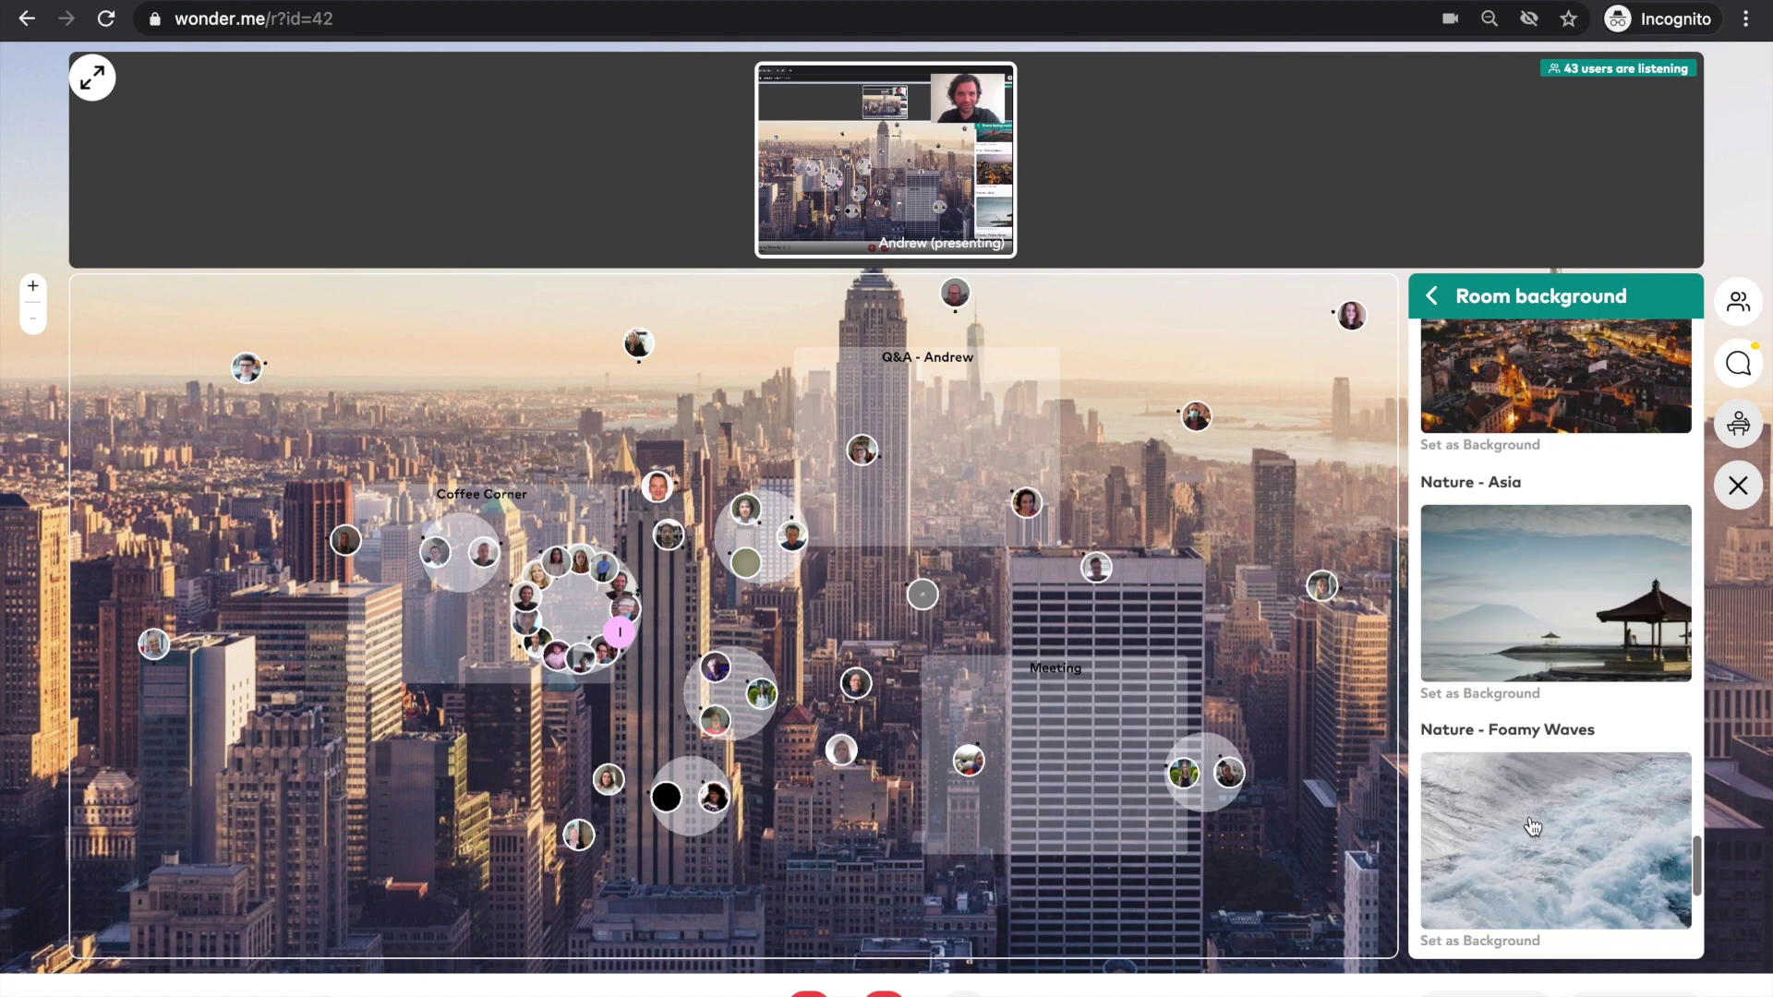
{"action": "left_click", "coordinate": [1559, 750]}
{"action": "scroll", "coordinate": [1552, 767], "scroll_direction": "down", "scroll_amount": 6}
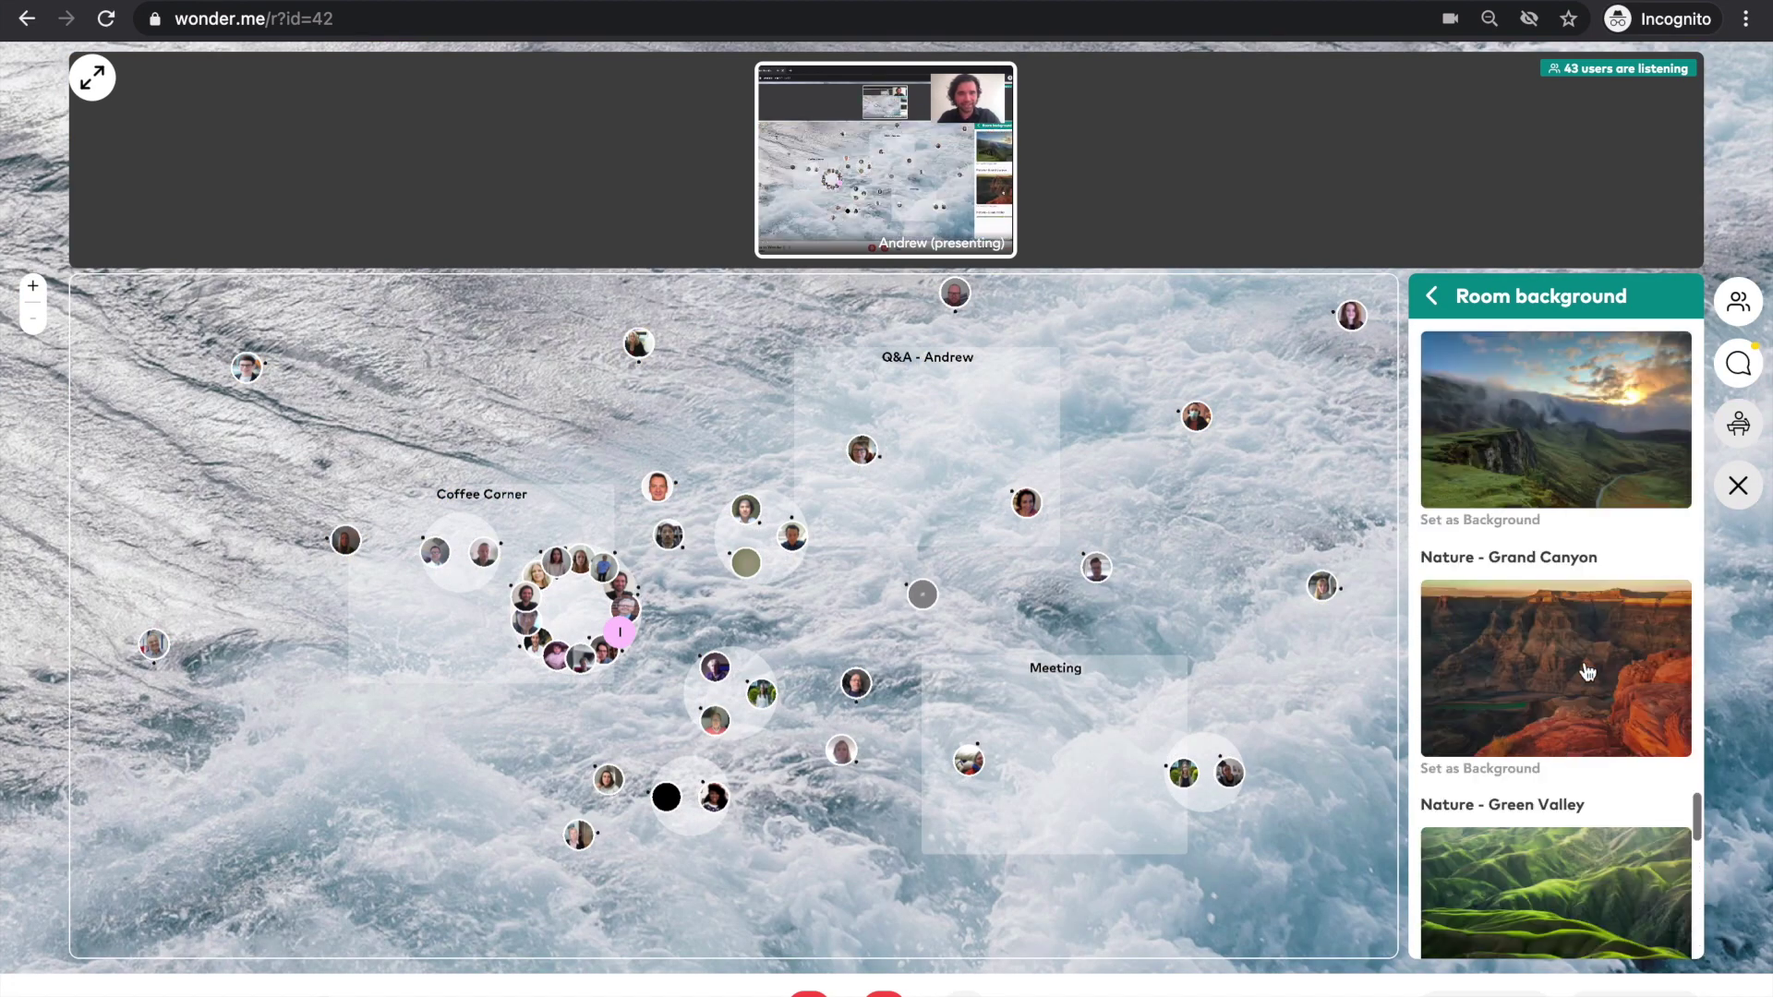
{"action": "left_click", "coordinate": [1587, 672]}
{"action": "scroll", "coordinate": [1587, 671], "scroll_direction": "down", "scroll_amount": 15}
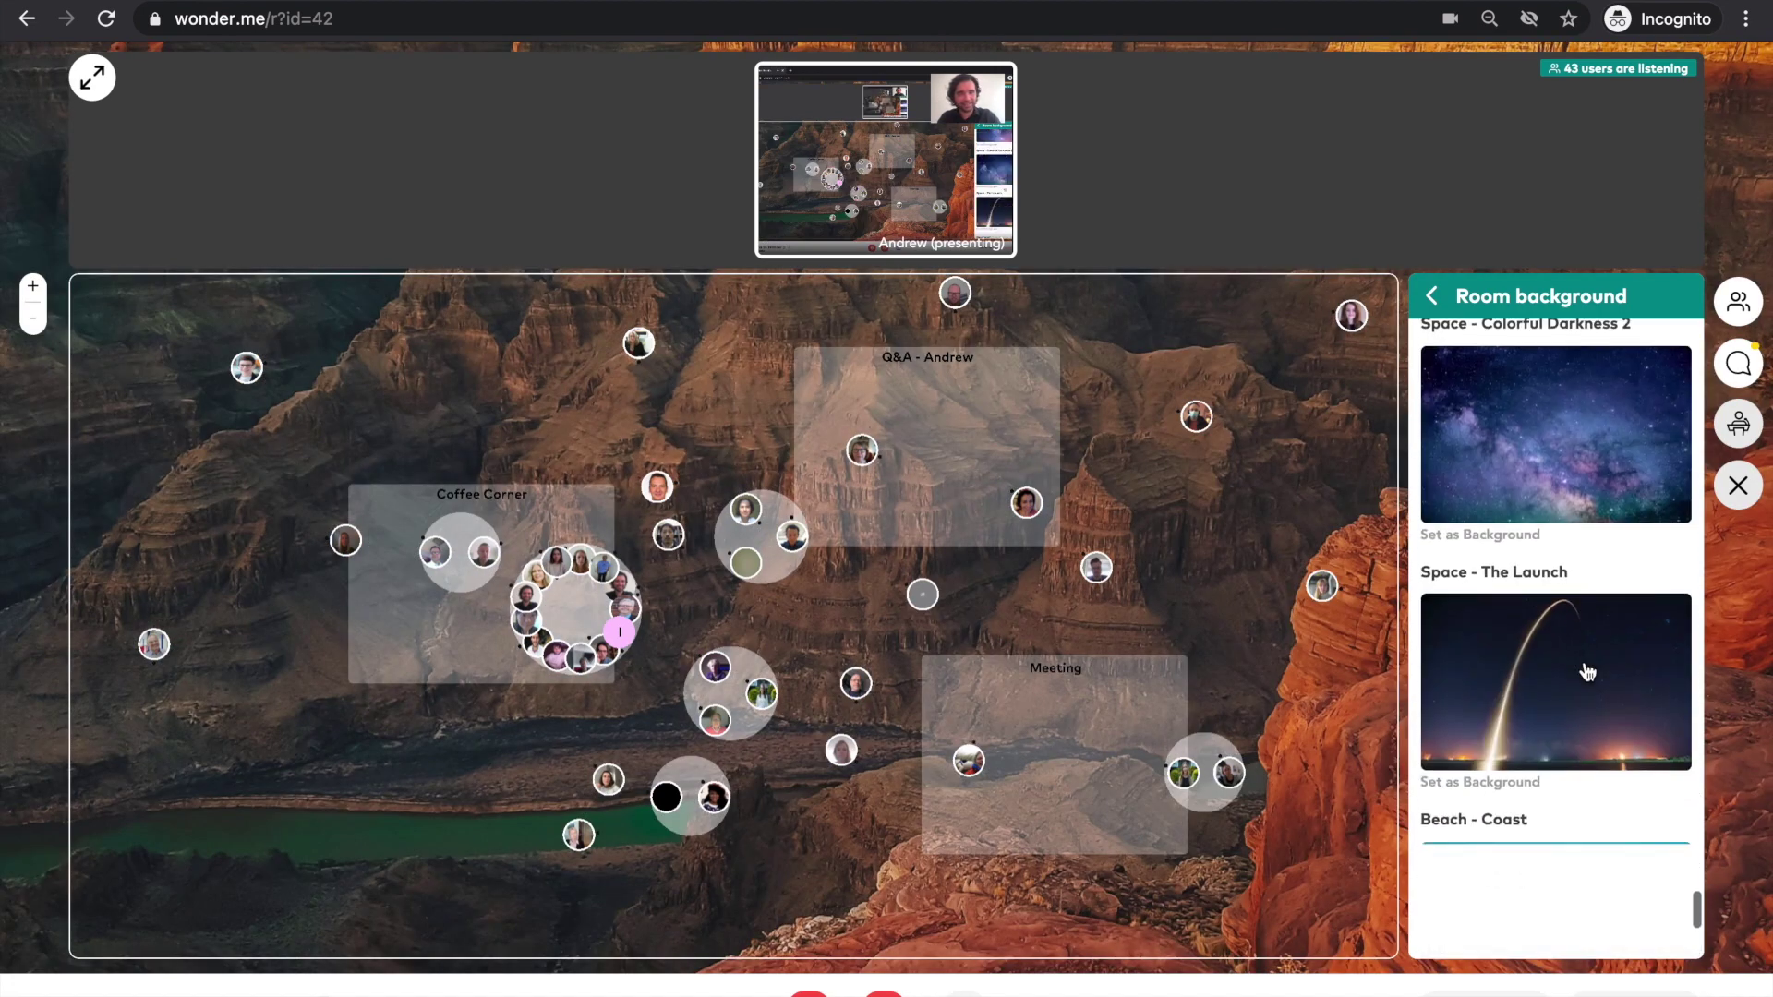
{"action": "left_click", "coordinate": [1579, 620]}
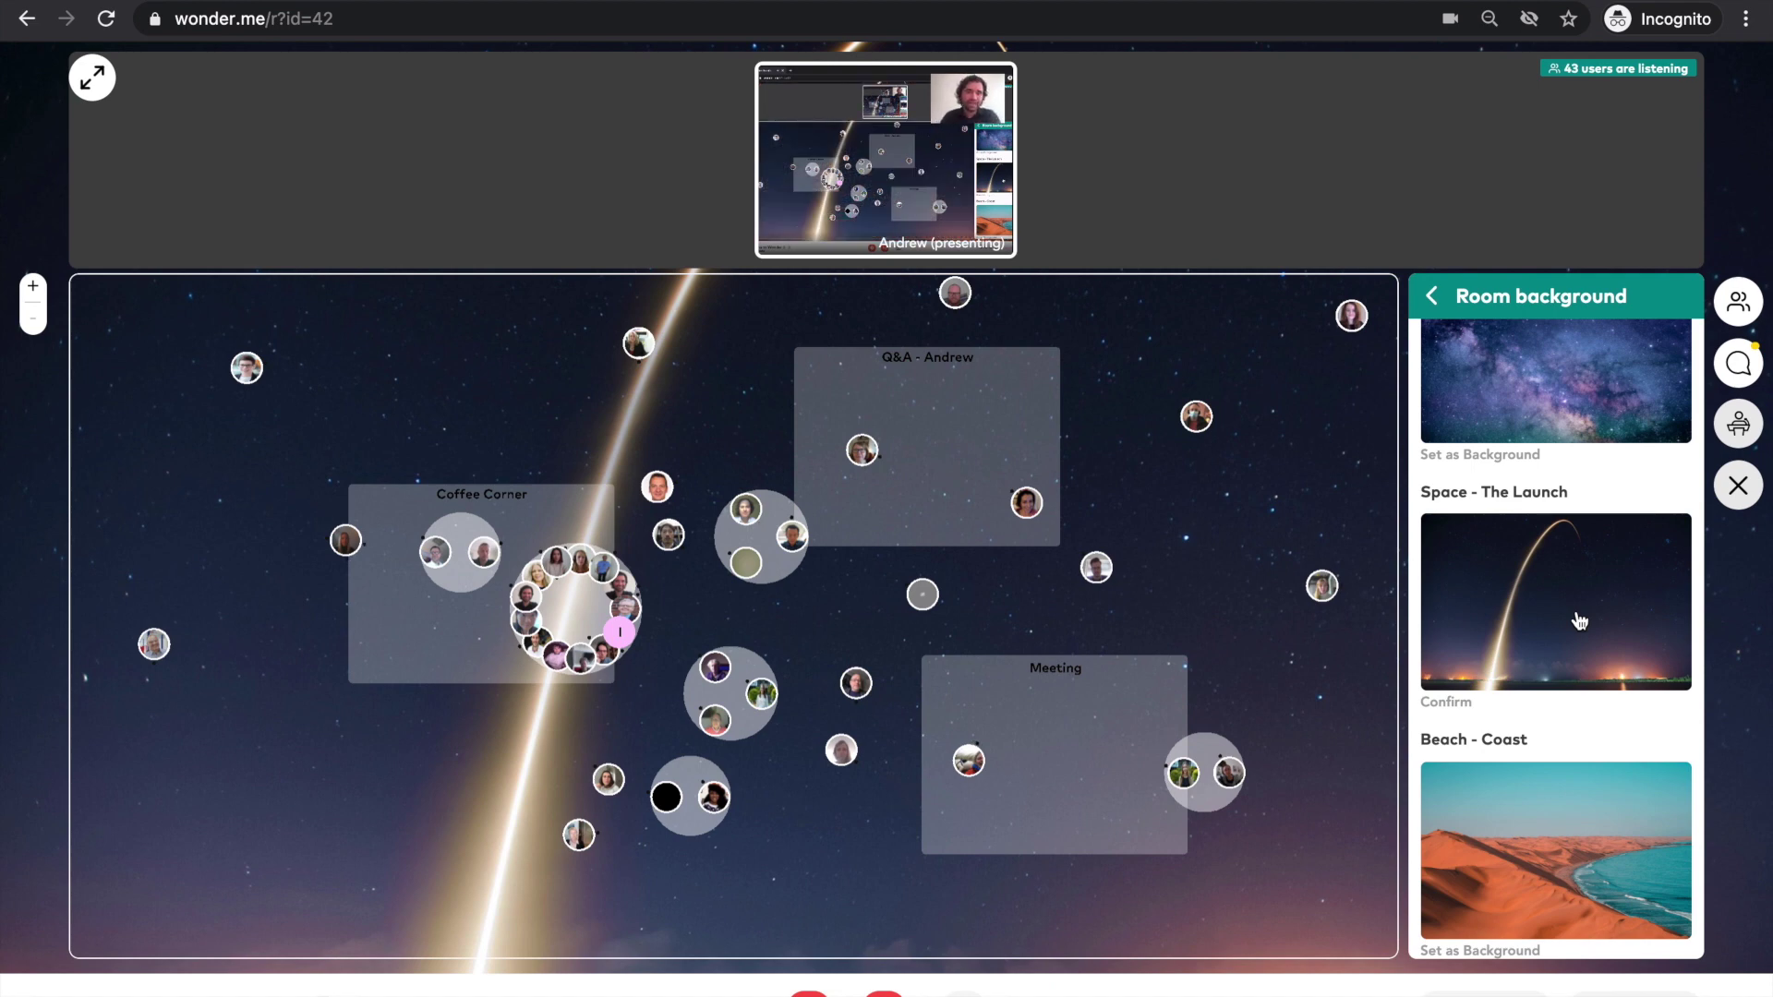
{"action": "left_click", "coordinate": [1560, 422]}
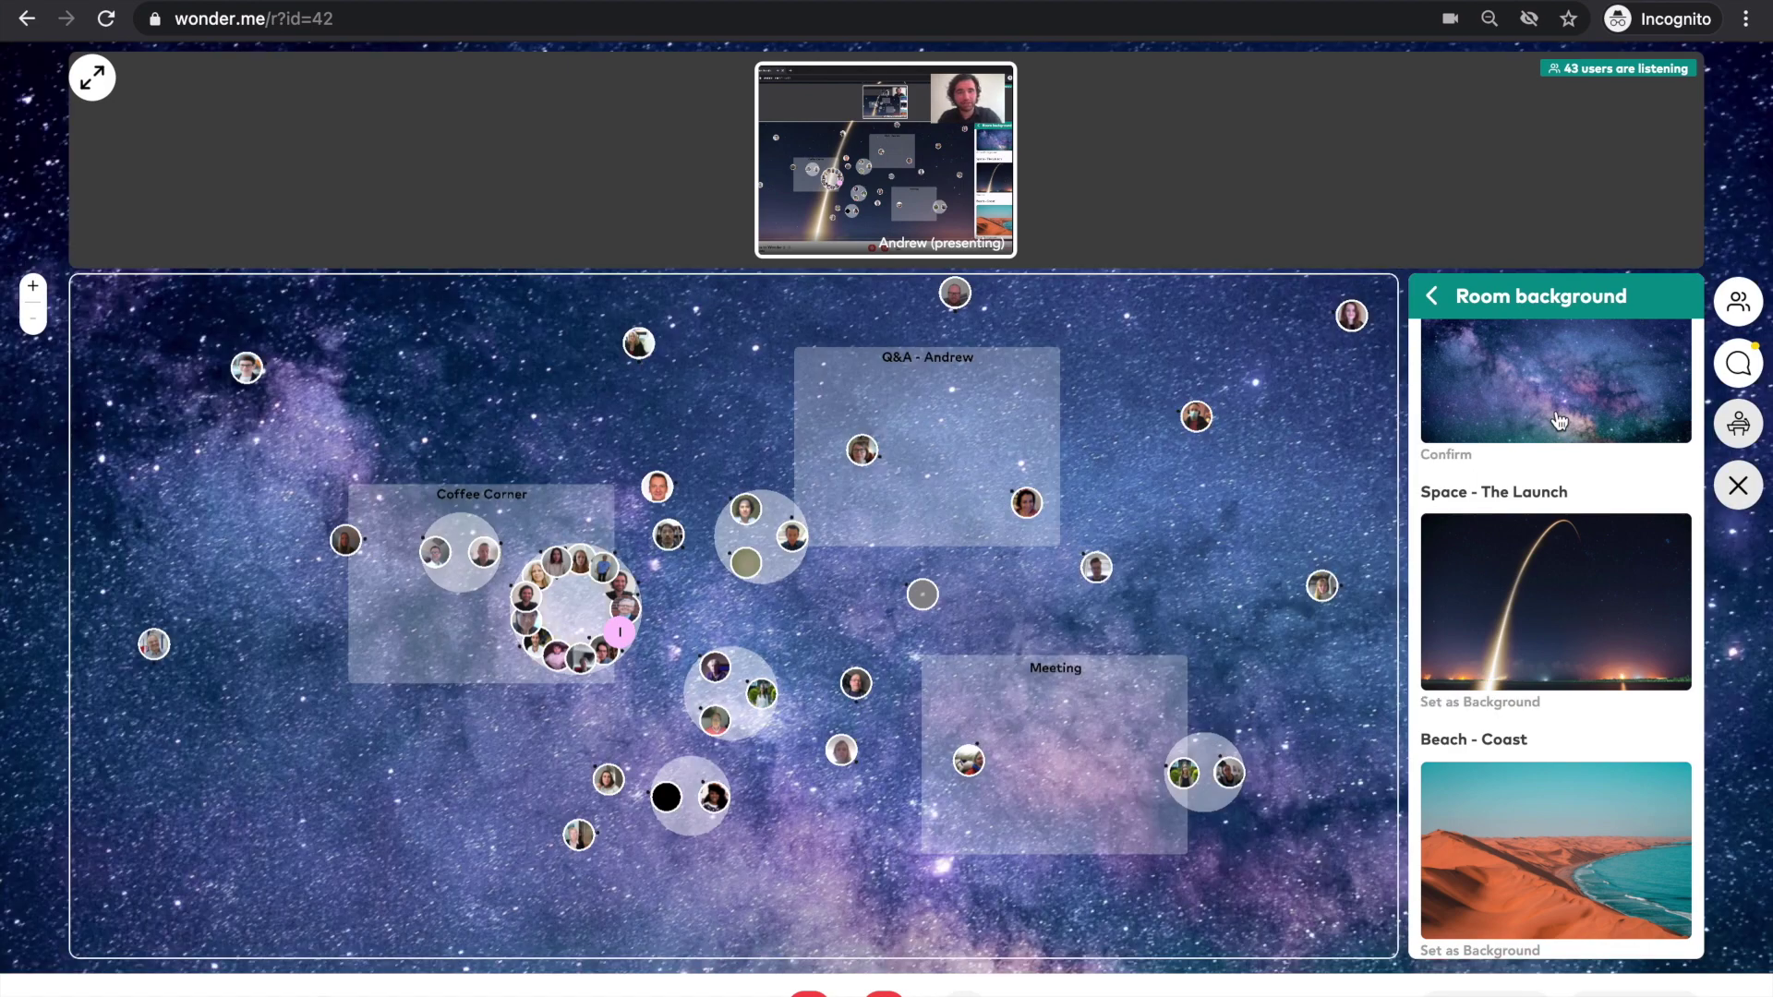
{"action": "scroll", "coordinate": [1559, 420], "scroll_direction": "up", "scroll_amount": 2}
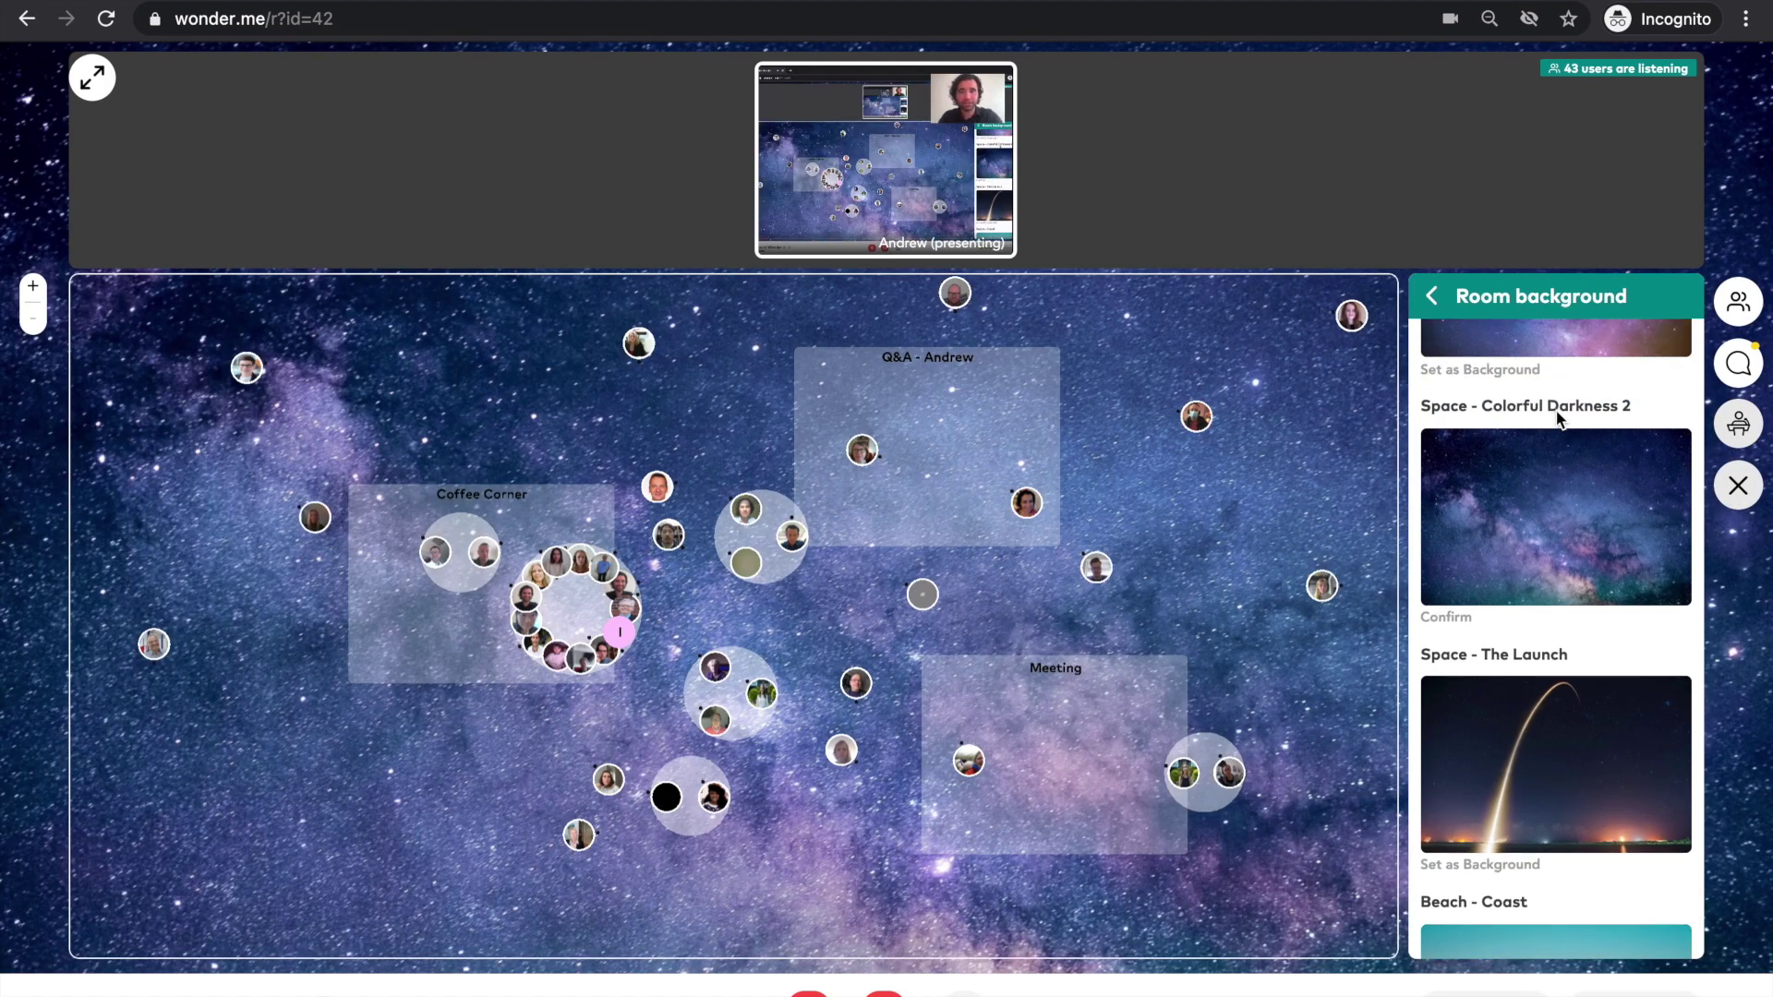
{"action": "scroll", "coordinate": [1560, 421], "scroll_direction": "up", "scroll_amount": 3}
{"action": "scroll", "coordinate": [1560, 421], "scroll_direction": "up", "scroll_amount": 1}
{"action": "left_click", "coordinate": [1560, 421]}
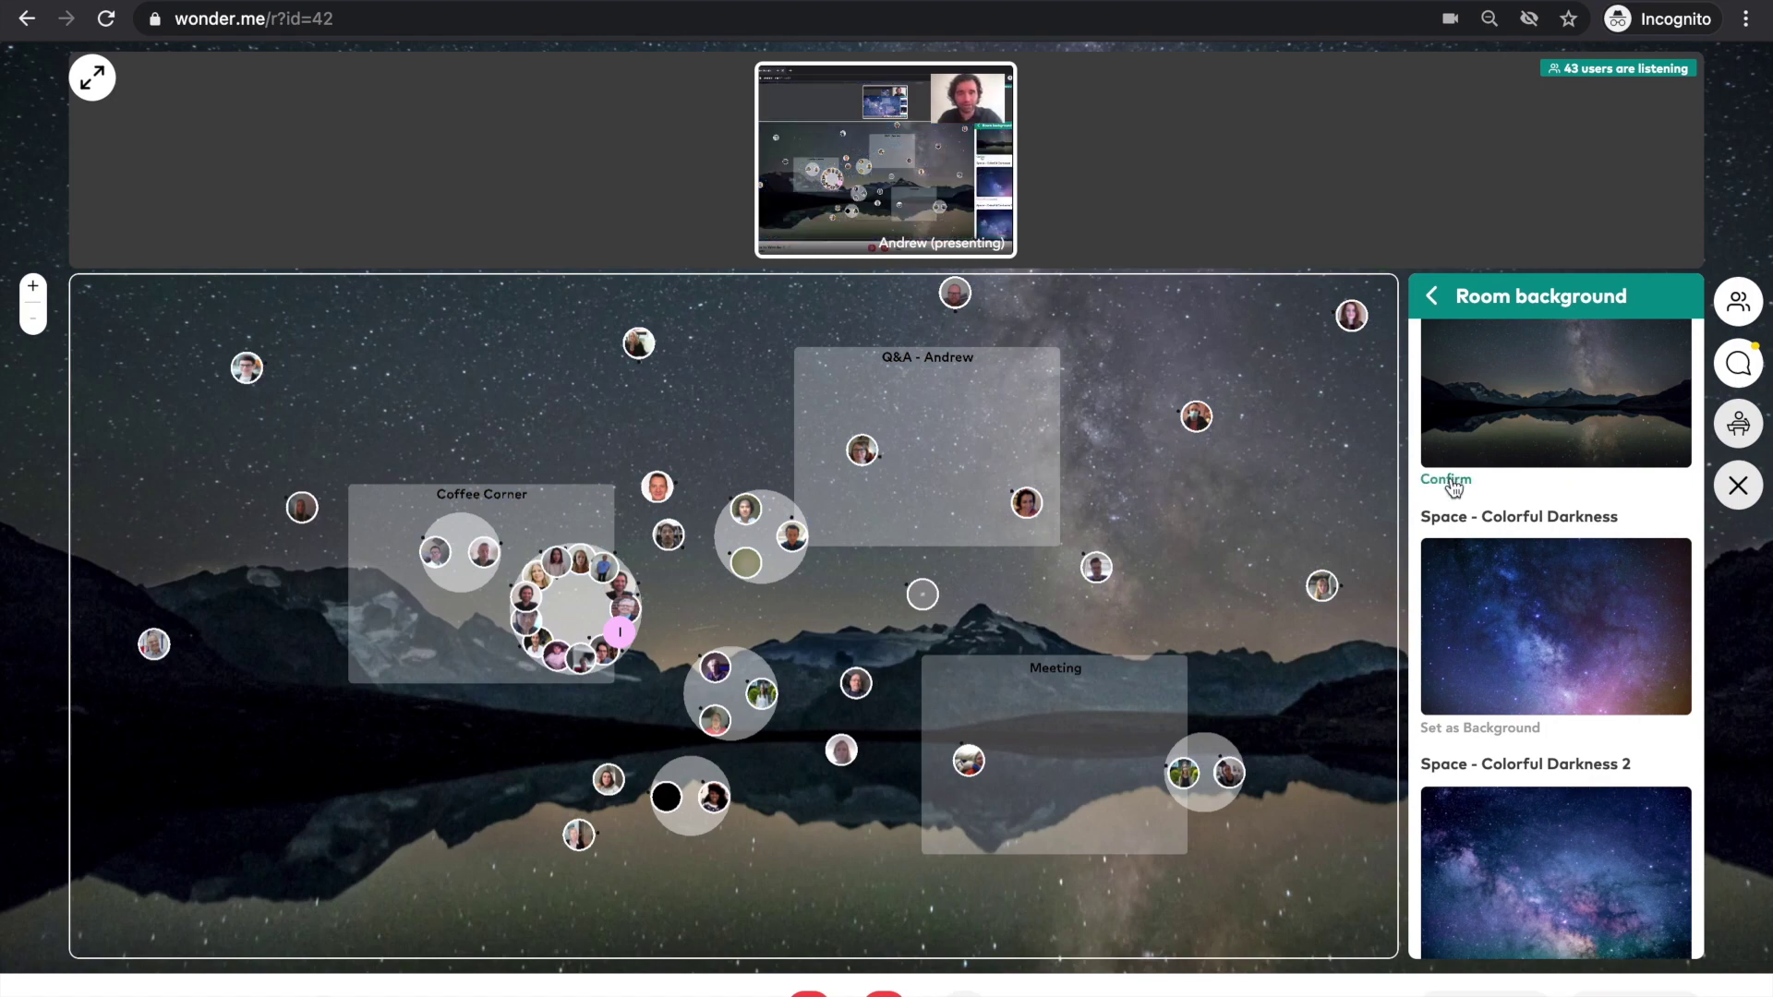
{"action": "scroll", "coordinate": [1600, 661], "scroll_direction": "up", "scroll_amount": 15}
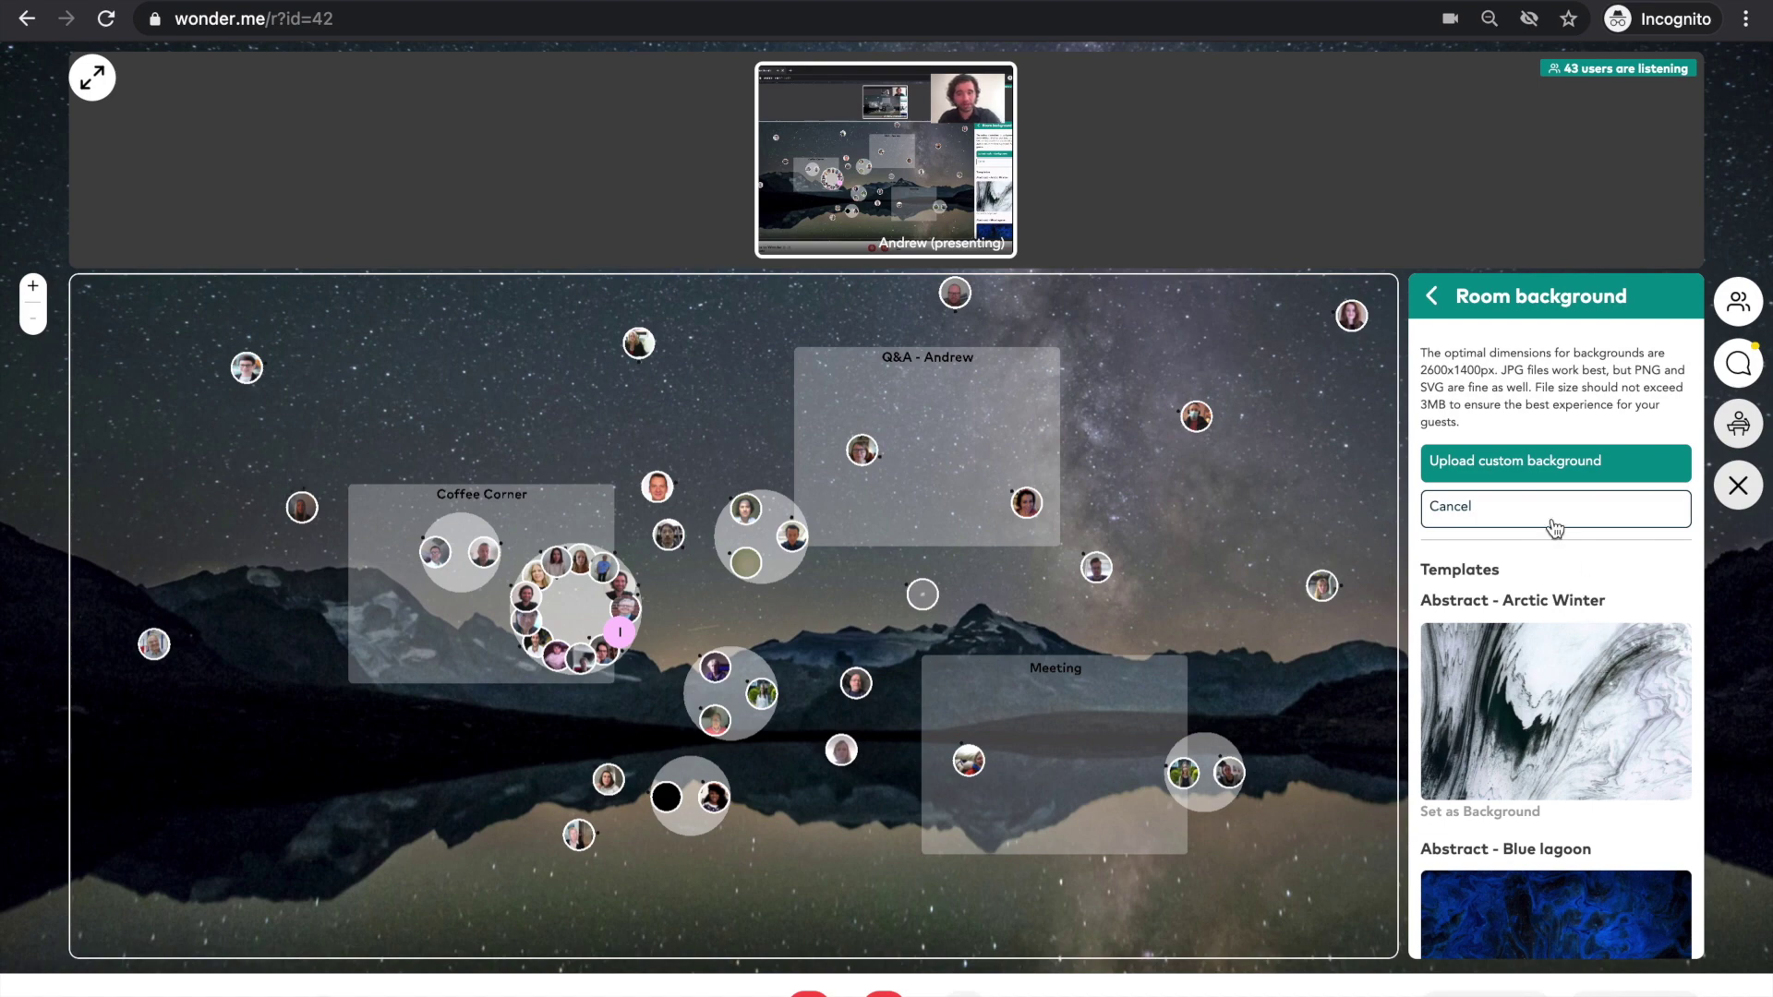
- Load Brandenburger Tor.jpg as a custom background, then cancel it to restore the beach
{"action": "left_click", "coordinate": [1526, 475]}
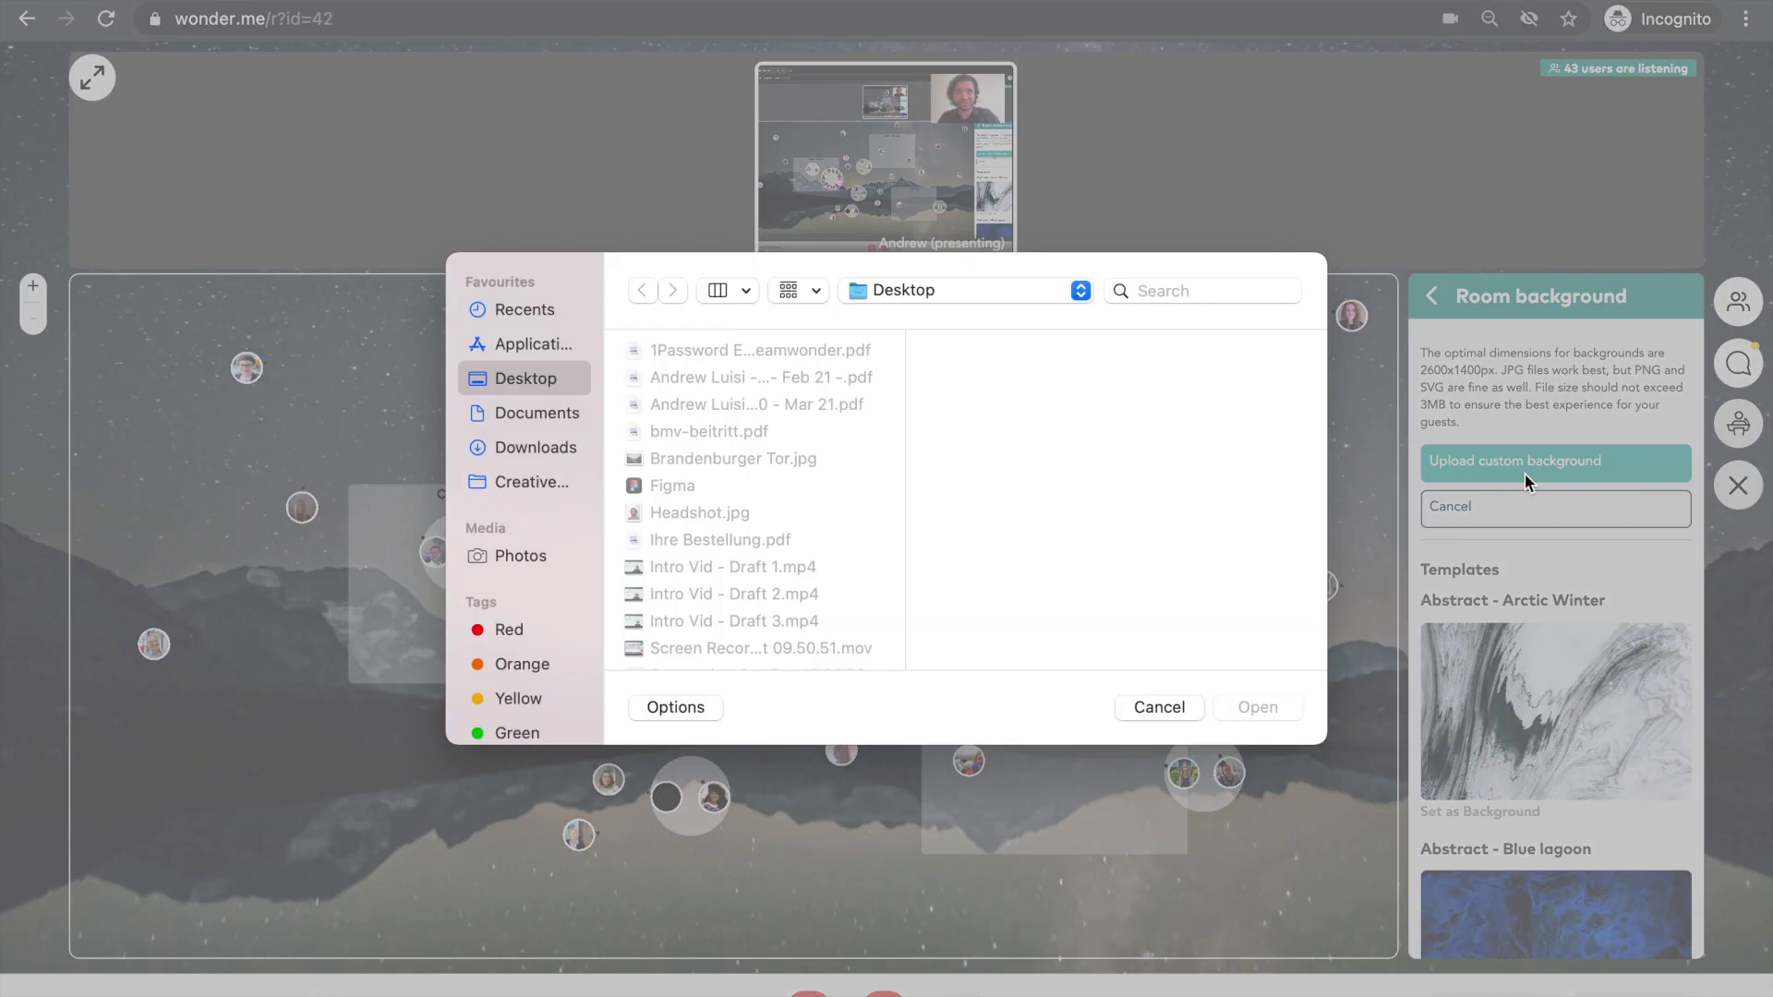
{"action": "left_click", "coordinate": [706, 462]}
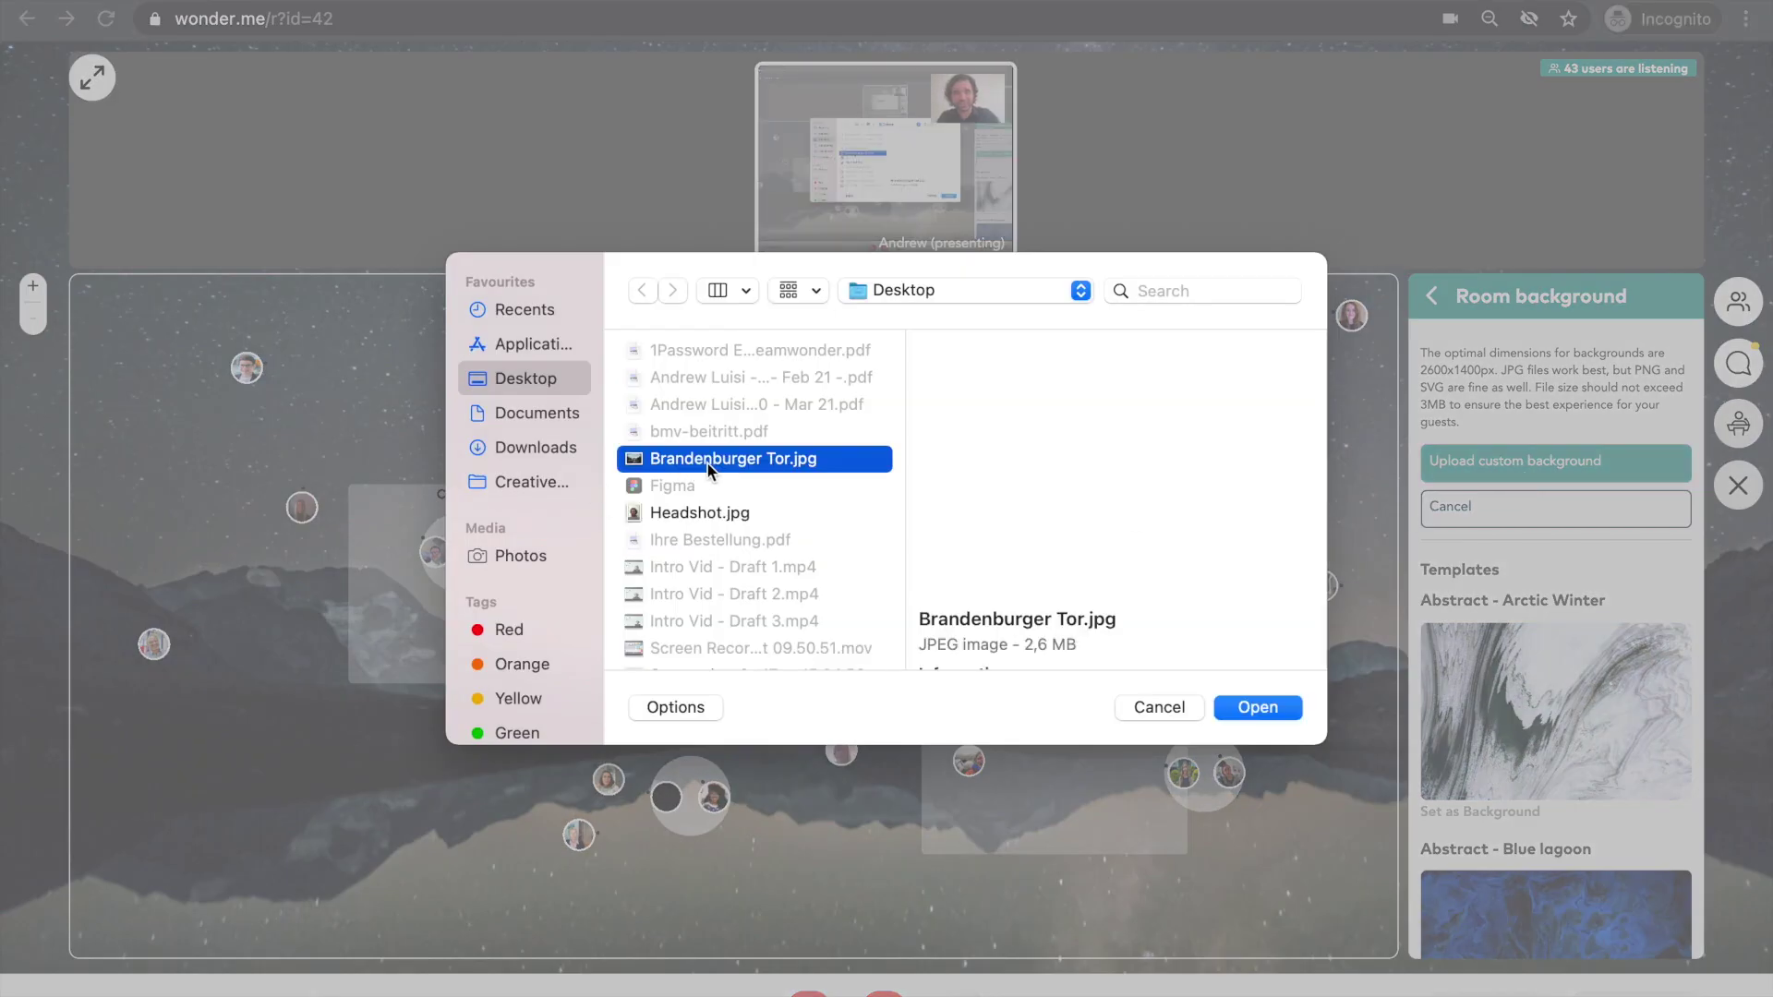
{"action": "left_click", "coordinate": [1256, 708]}
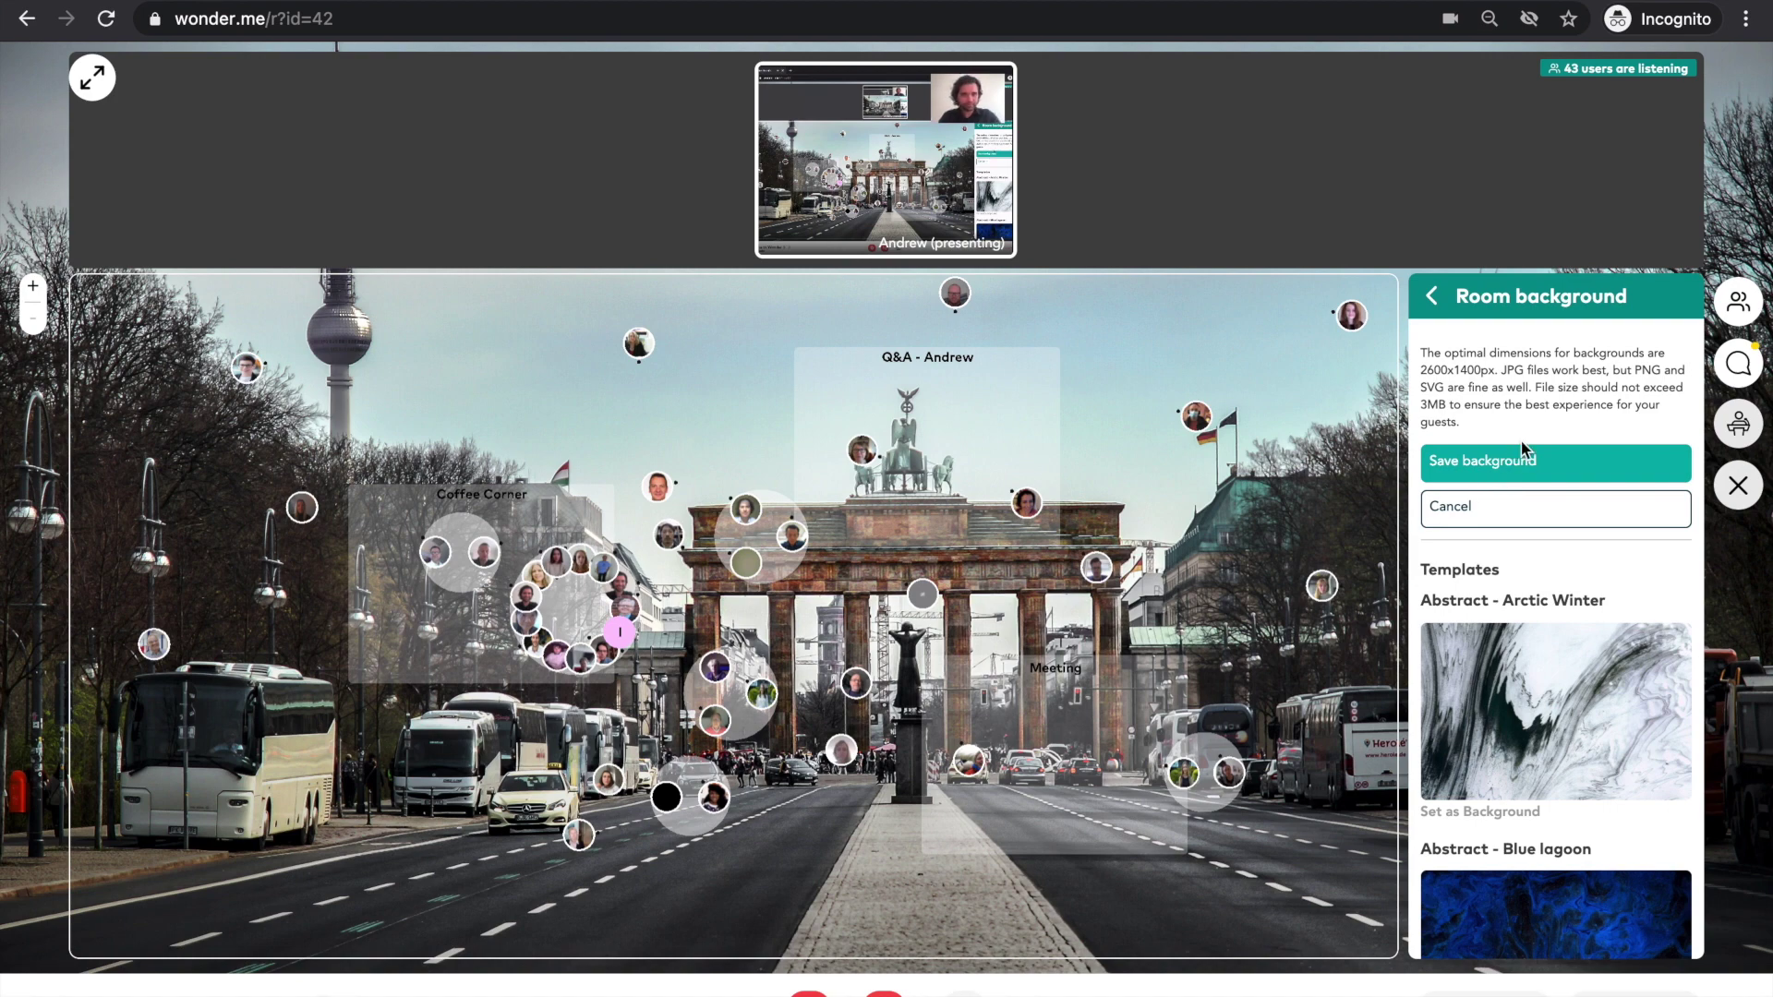
{"action": "left_click", "coordinate": [1469, 507]}
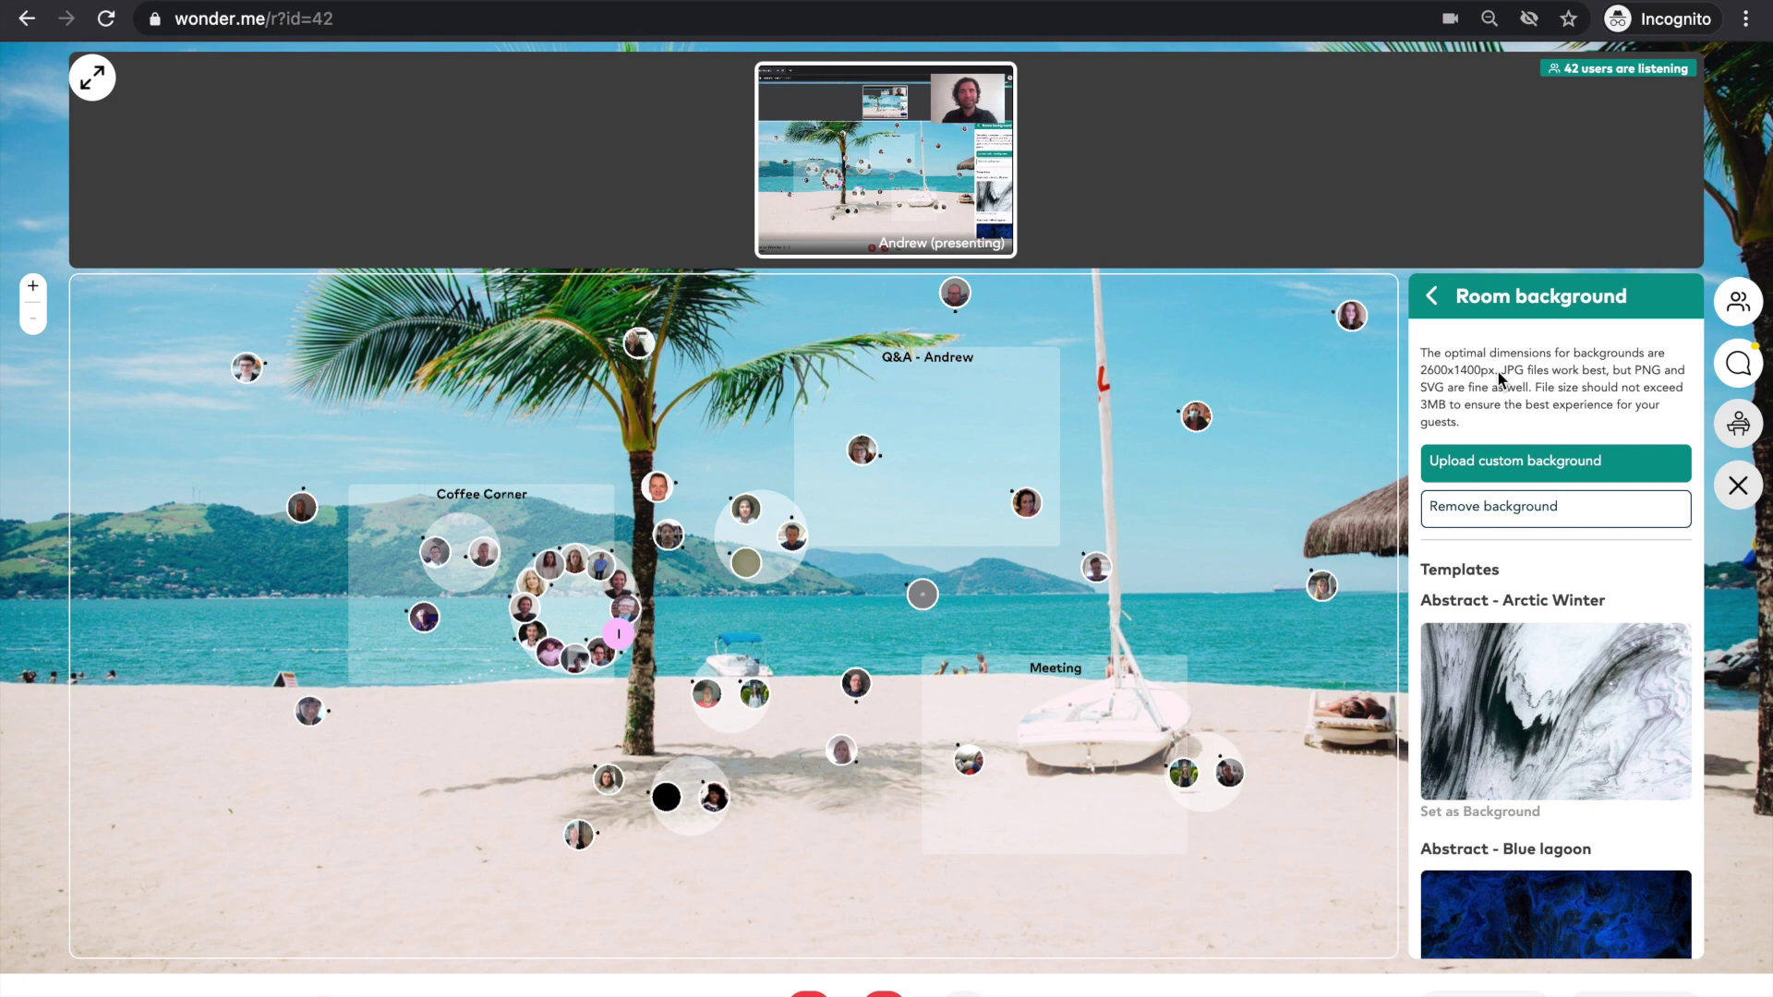
- Return to the settings list and open Guest password under Host Settings
{"action": "left_click", "coordinate": [1432, 296]}
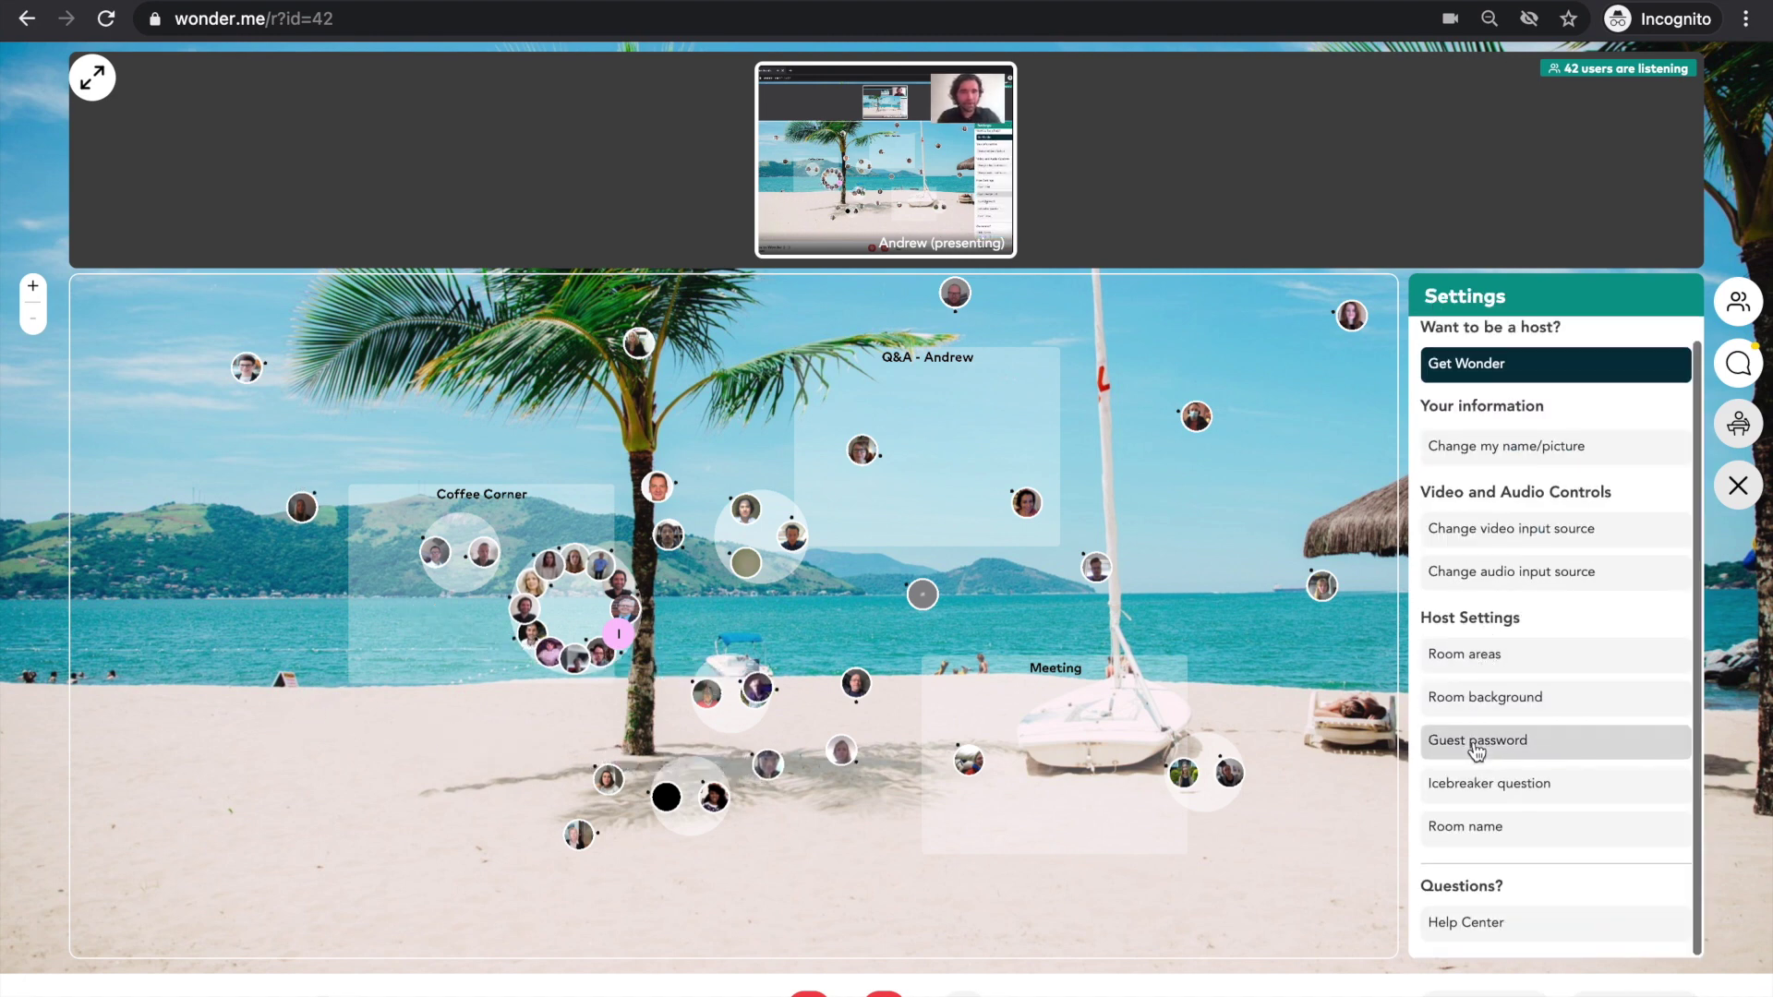
{"action": "left_click", "coordinate": [1474, 742]}
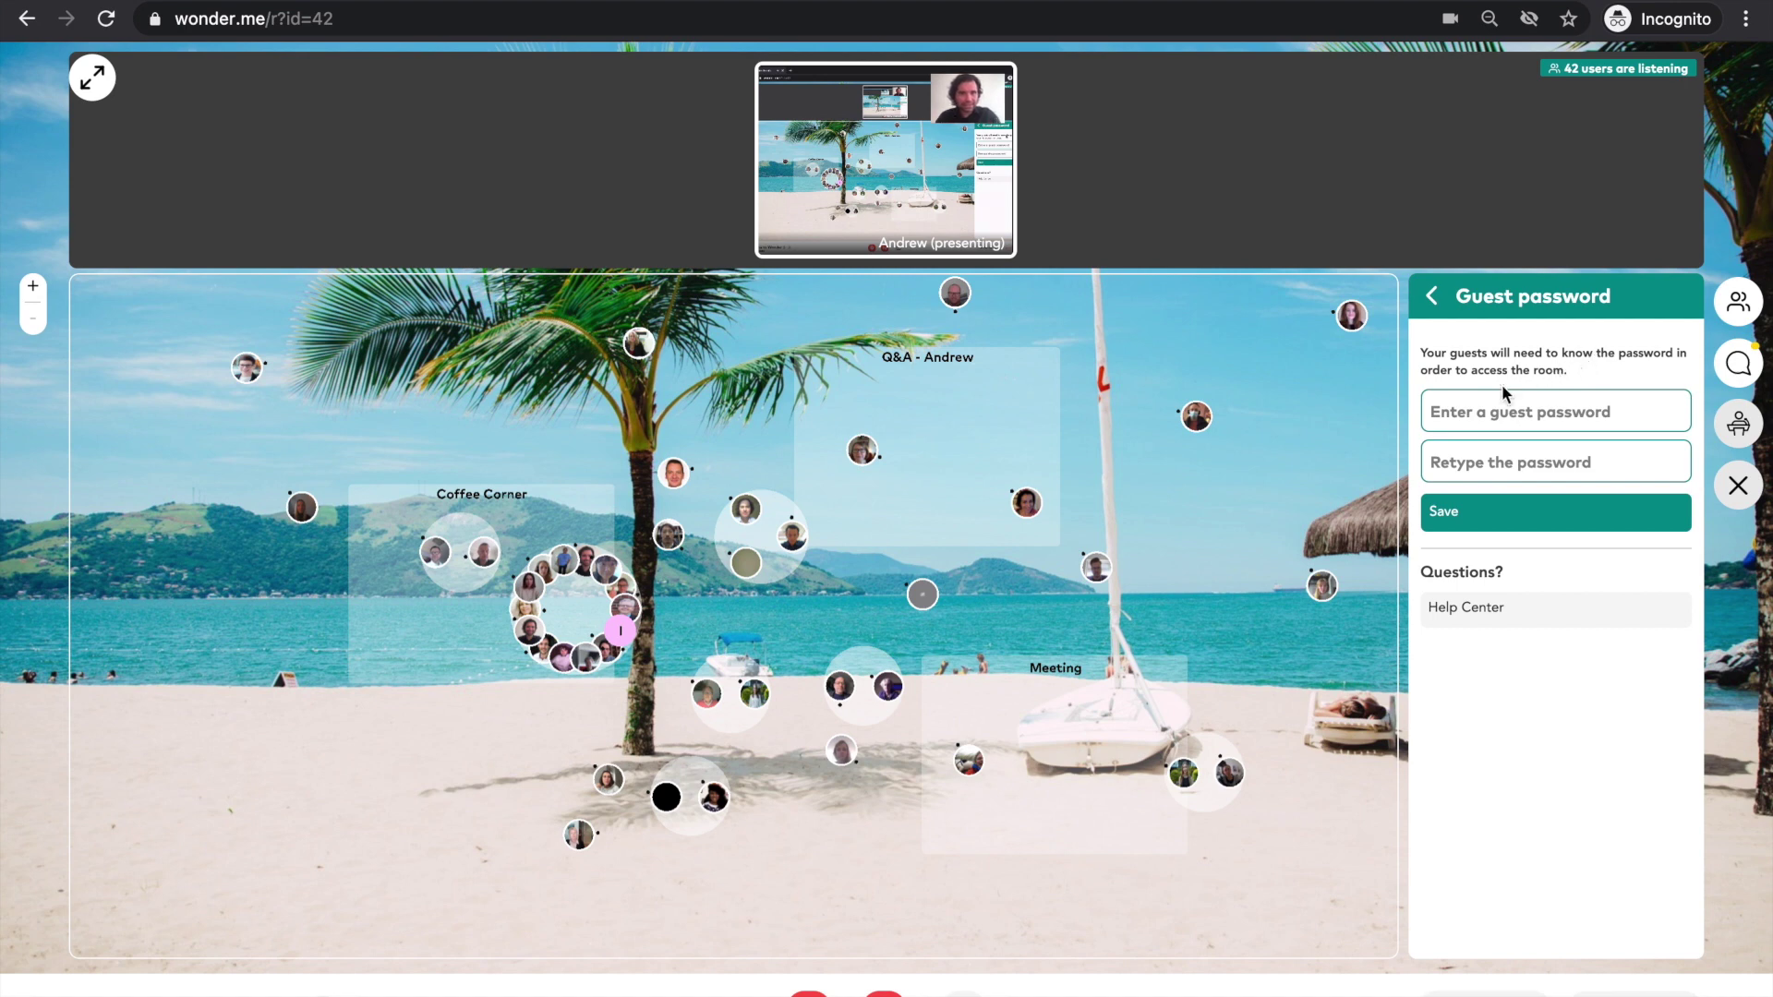
- Open the profile card of the guest at the top right of the beach map
{"action": "left_click", "coordinate": [1353, 317]}
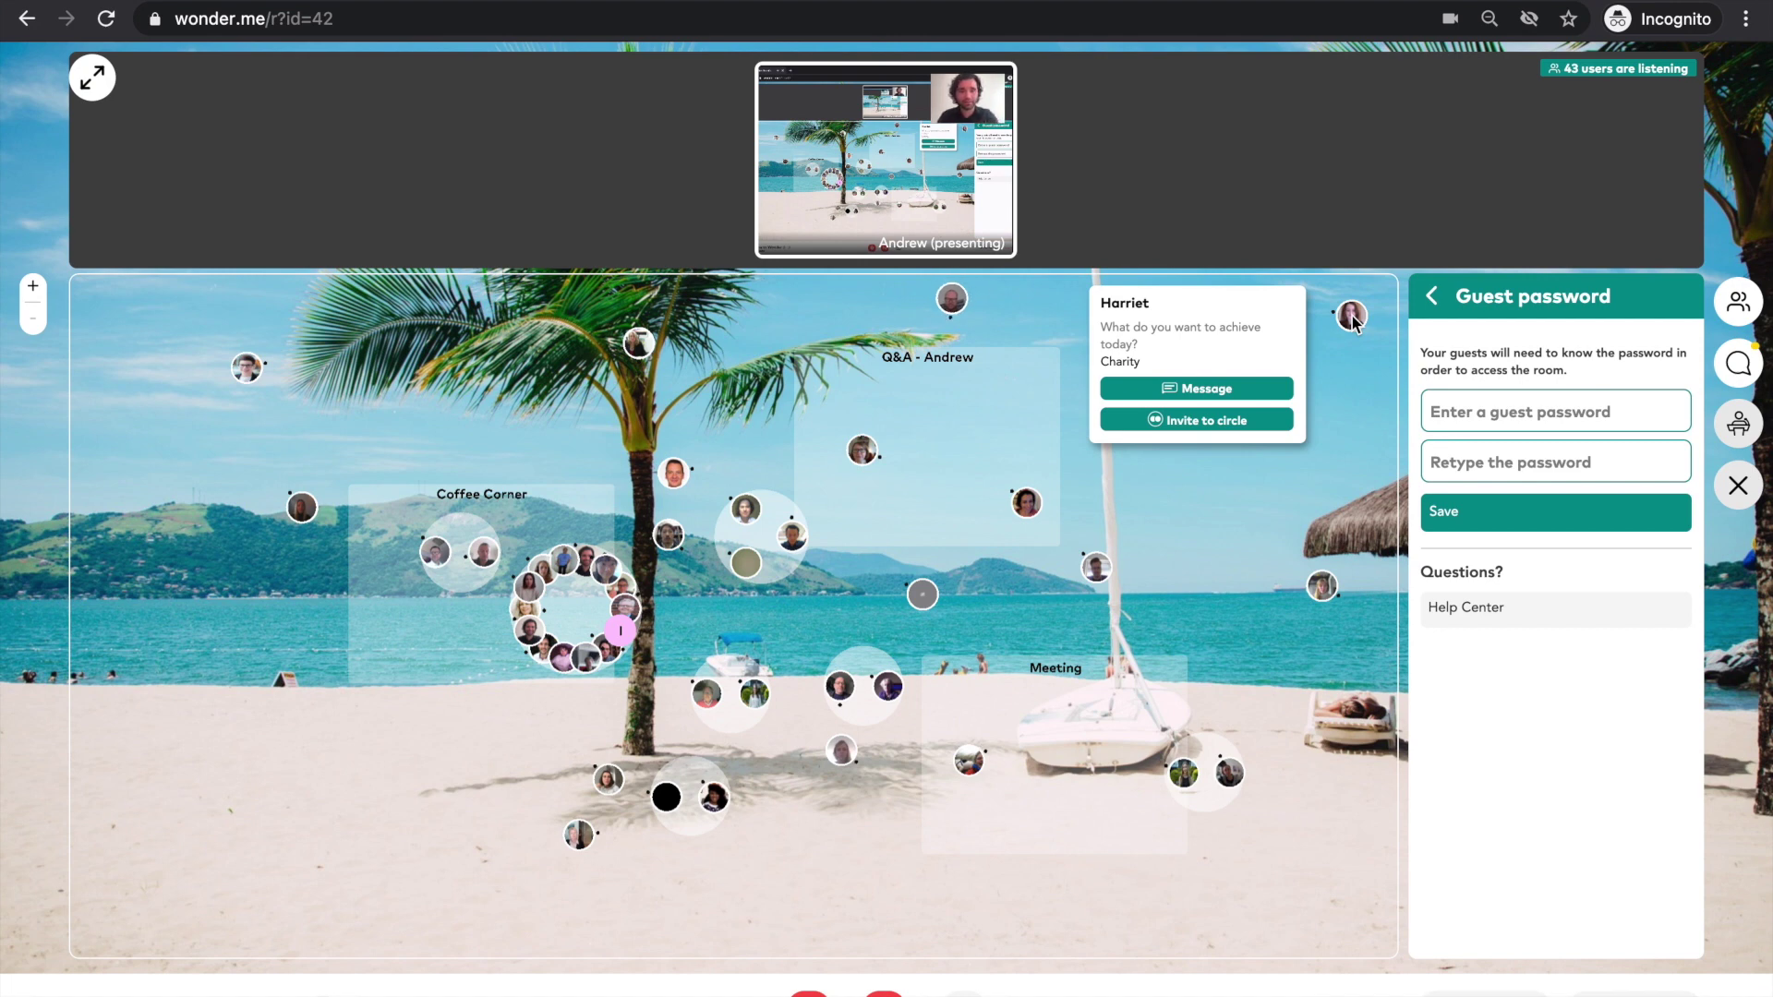
- Start a private chat with the guest, close it, and bring the room settings back up
{"action": "mouse_move", "coordinate": [1339, 319]}
{"action": "left_click", "coordinate": [1219, 397]}
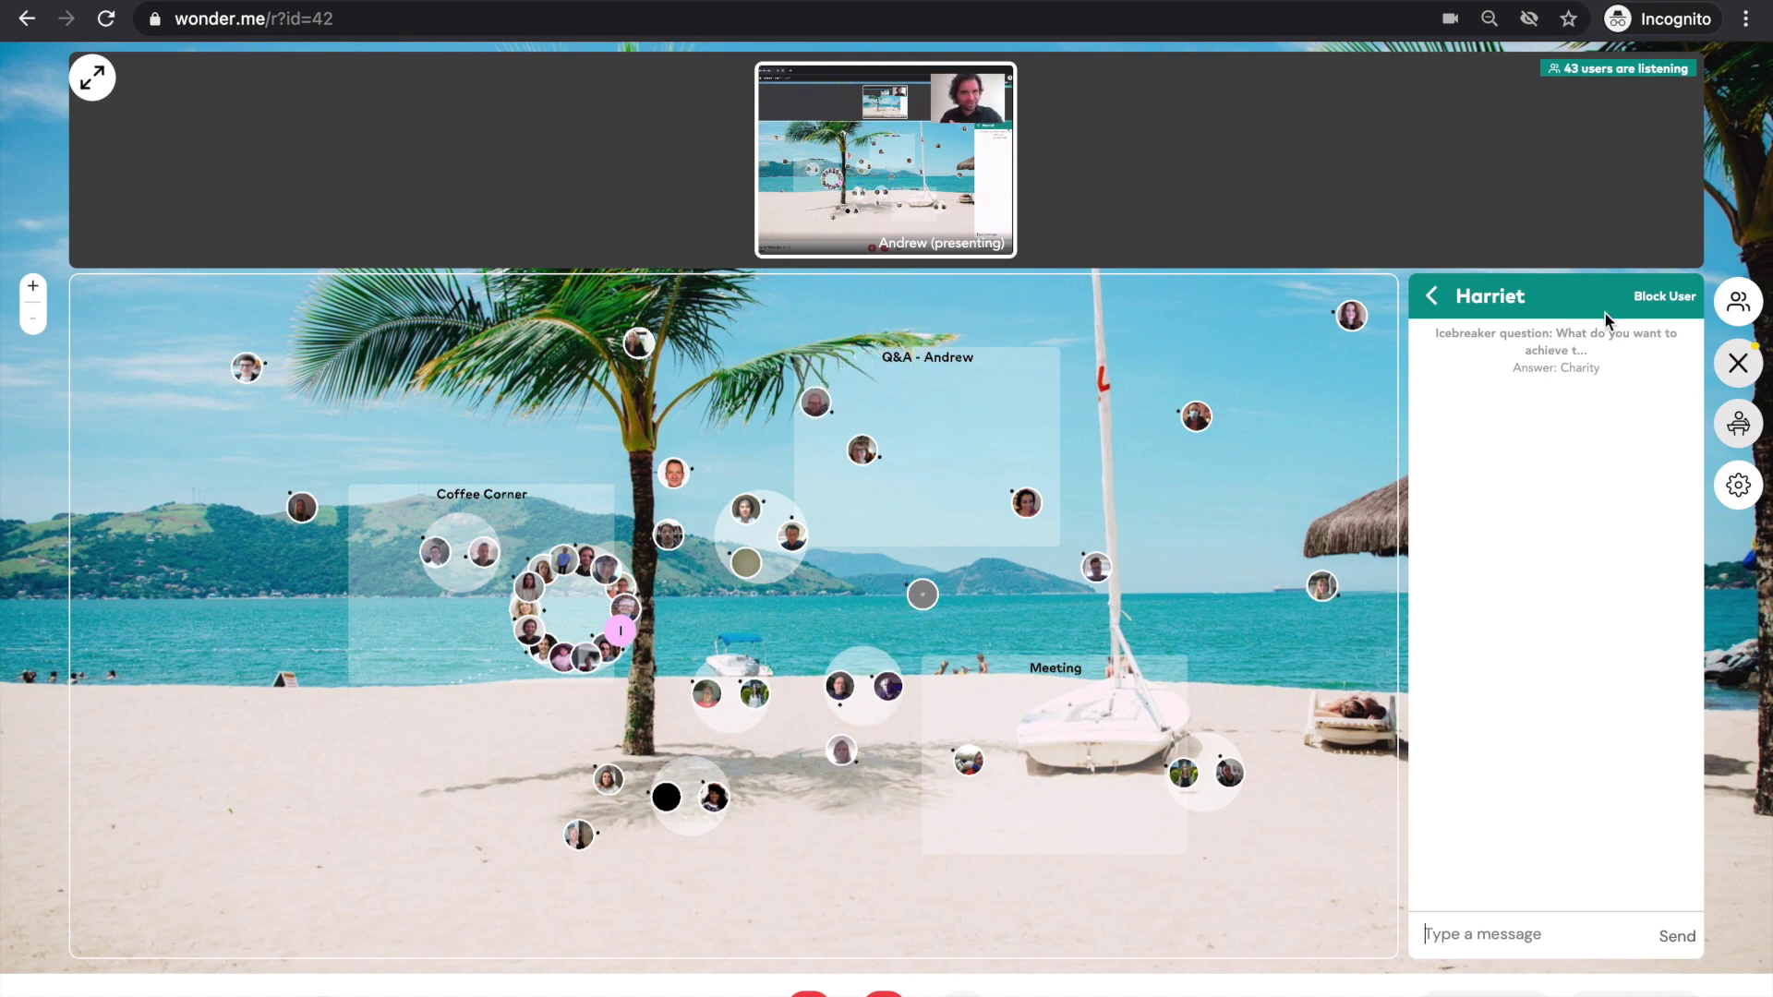
{"action": "left_click", "coordinate": [1740, 364]}
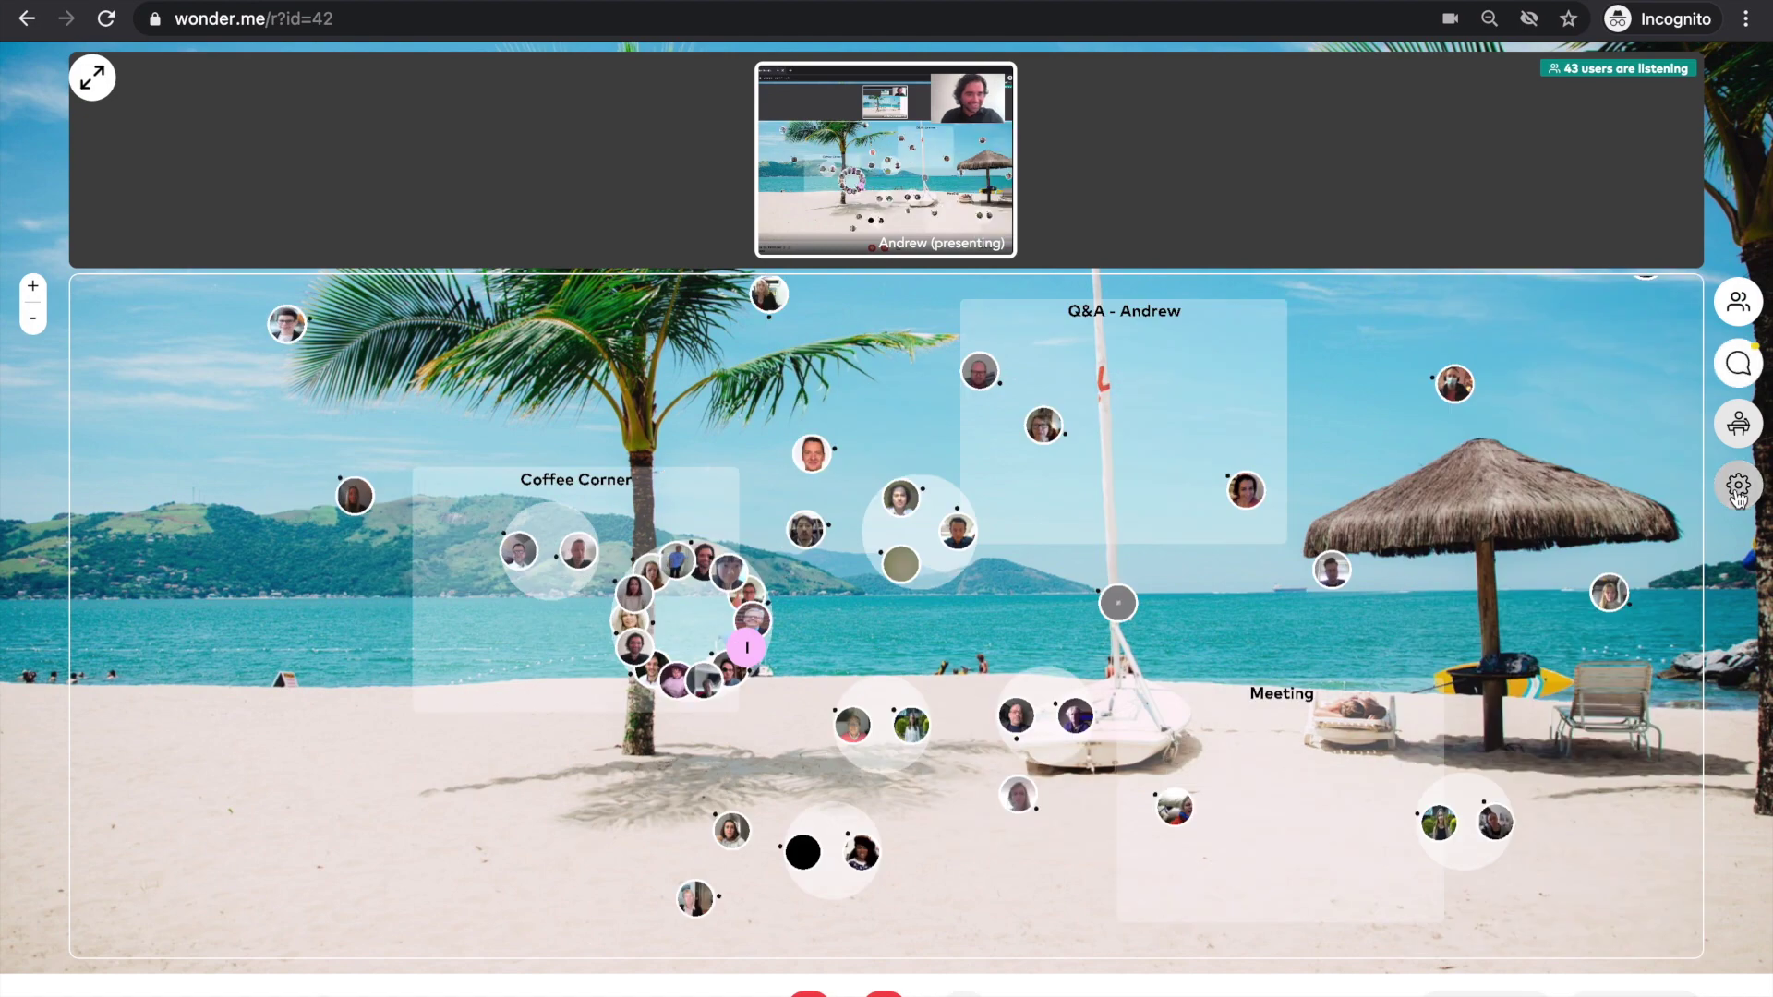
{"action": "left_click", "coordinate": [1739, 485]}
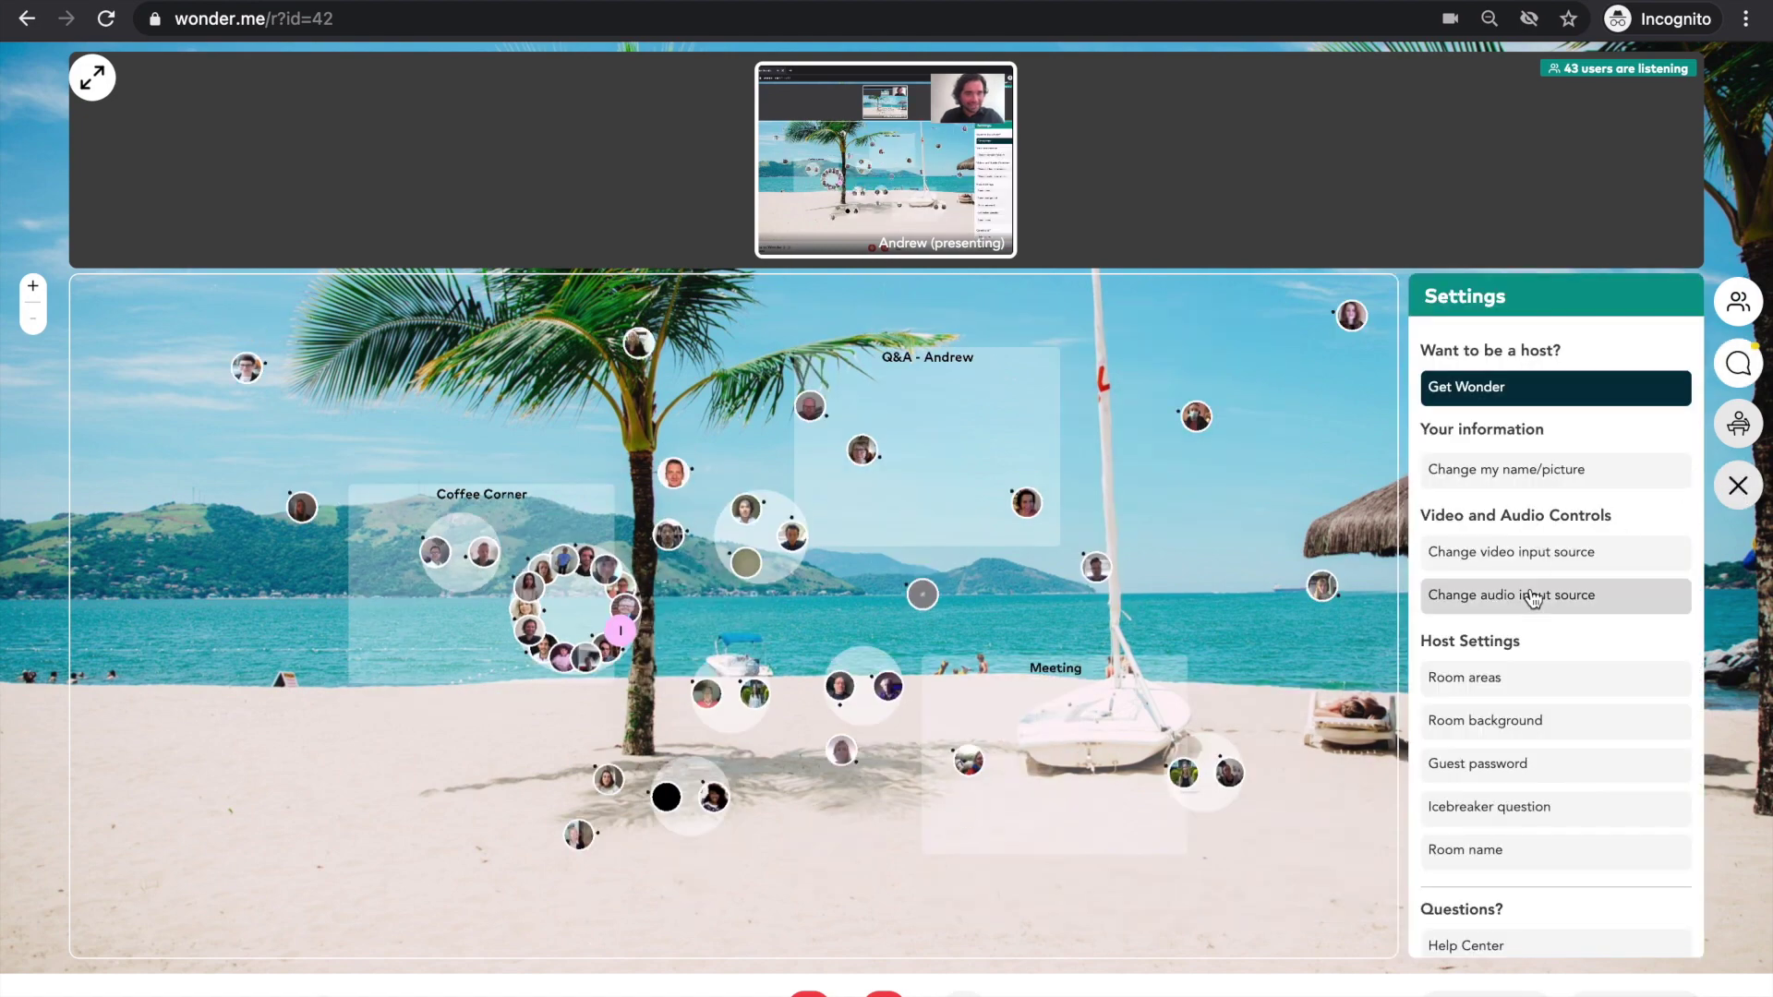
{"action": "left_click", "coordinate": [1470, 809]}
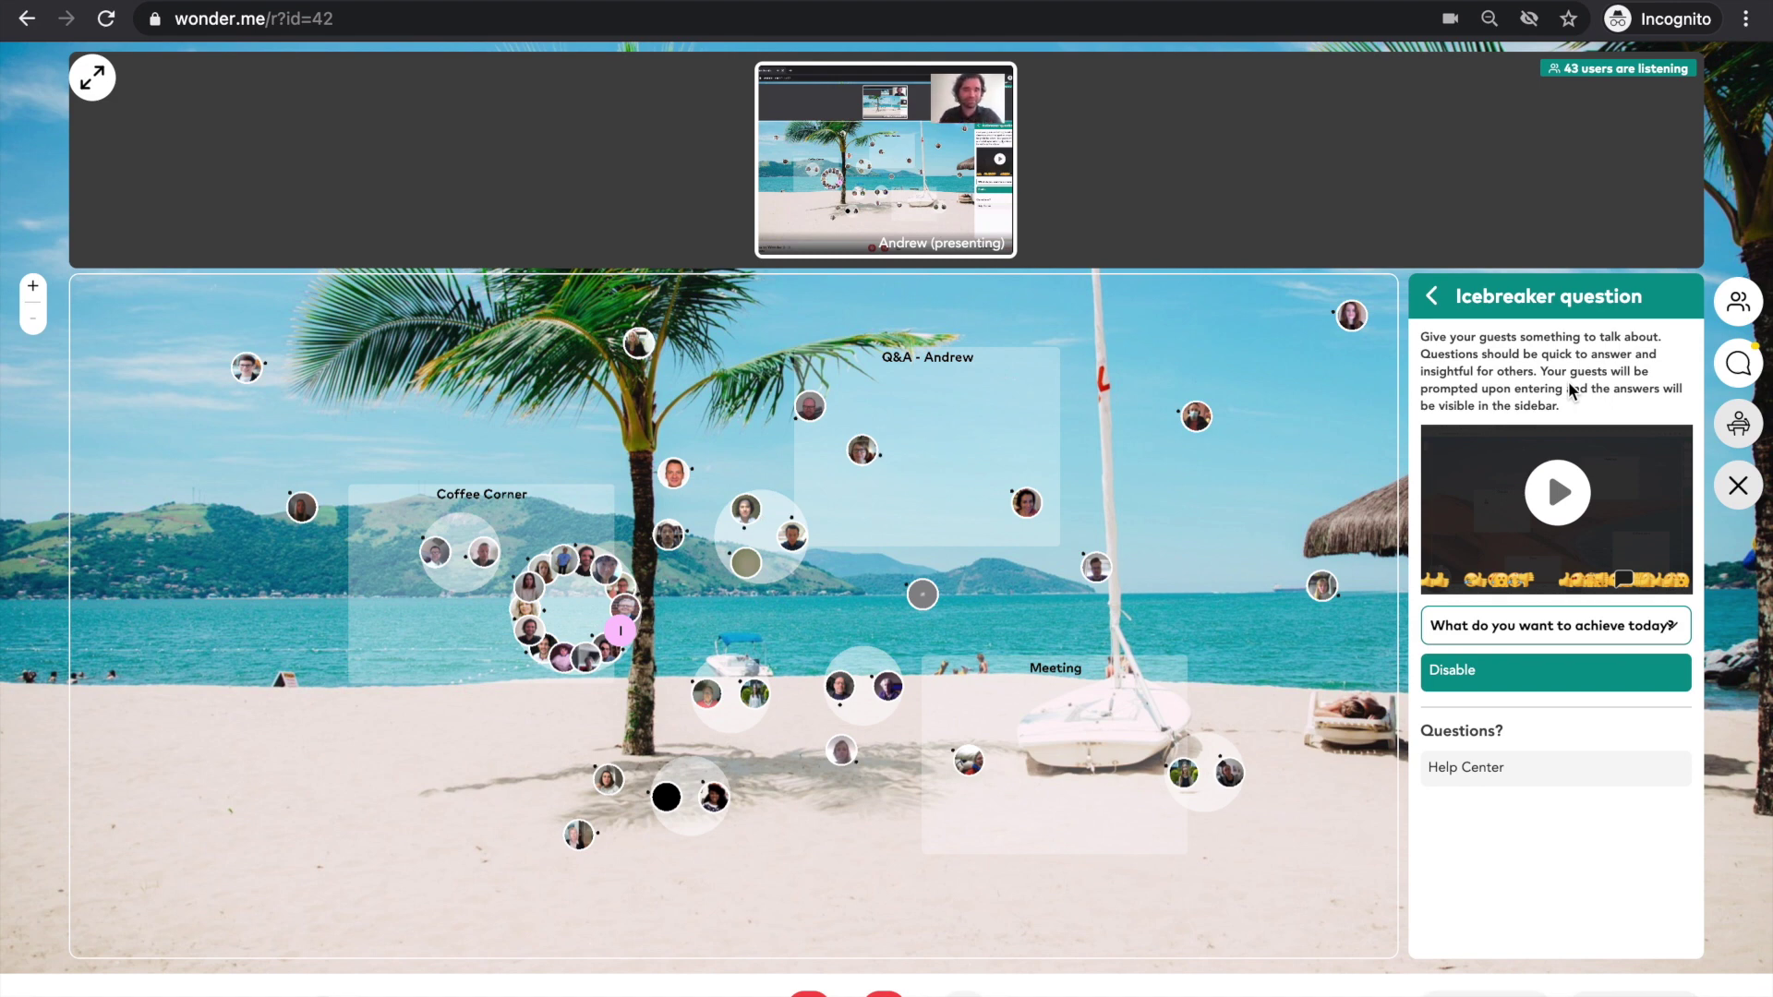
{"action": "left_click", "coordinate": [1487, 625]}
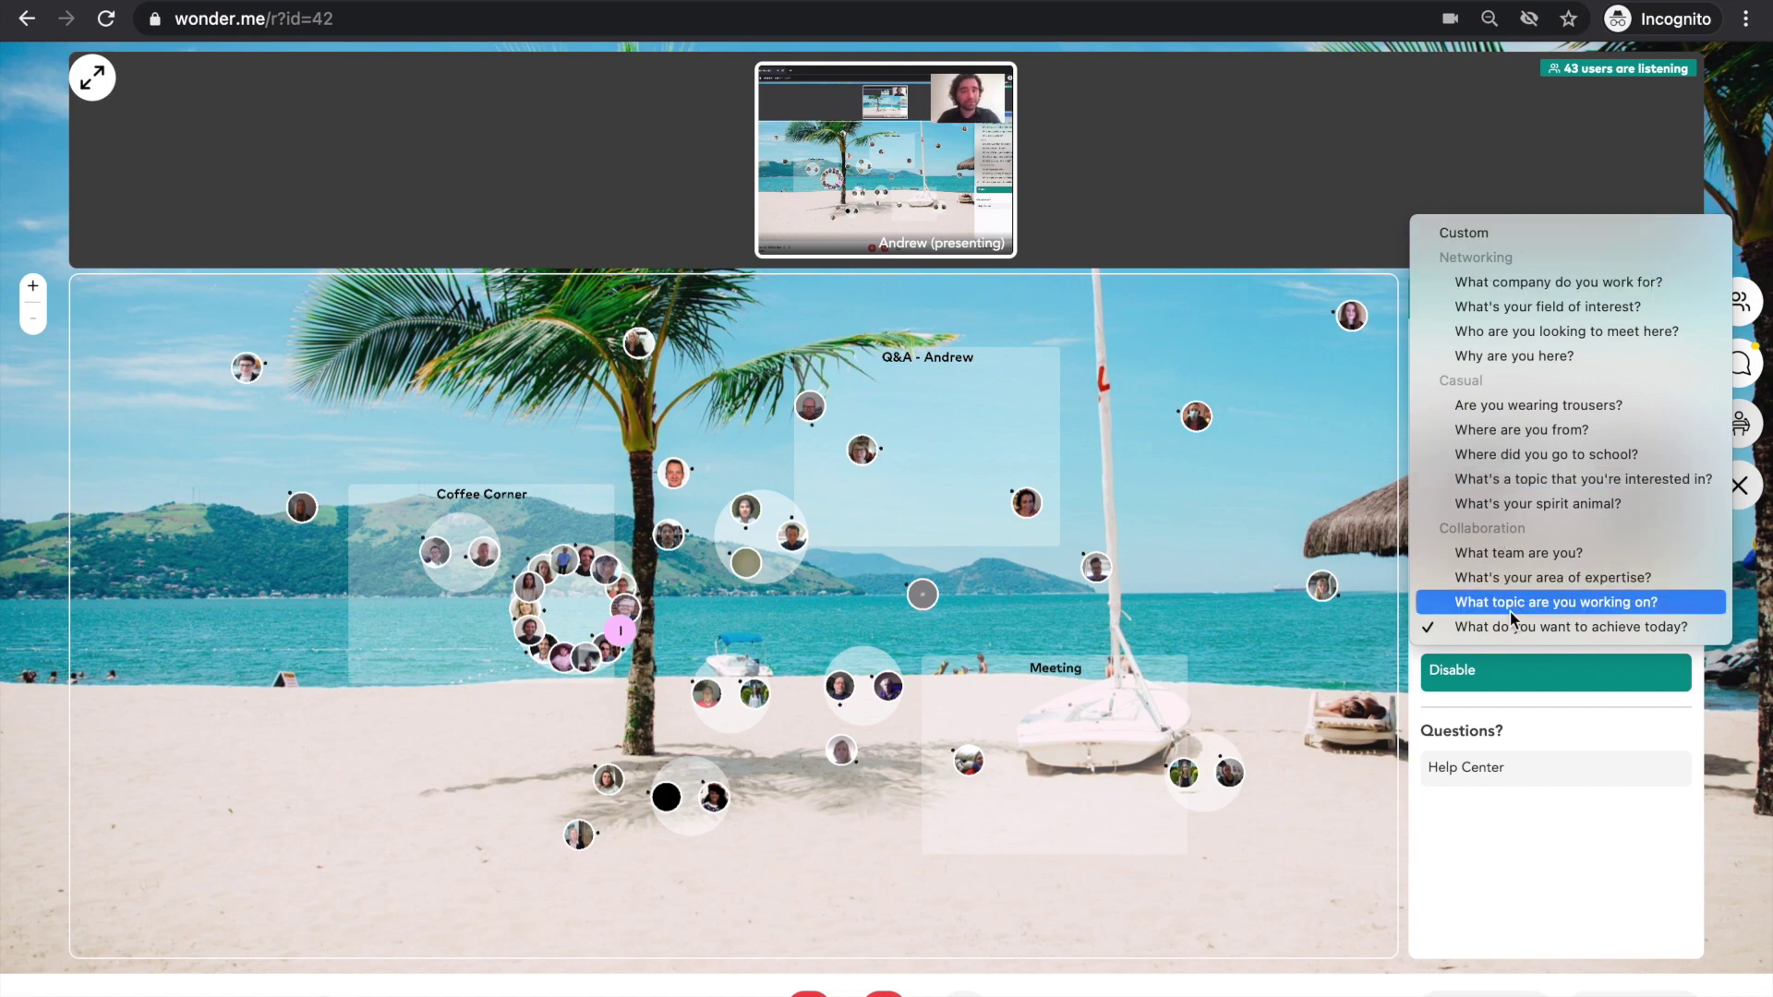
{"action": "left_click", "coordinate": [1570, 729]}
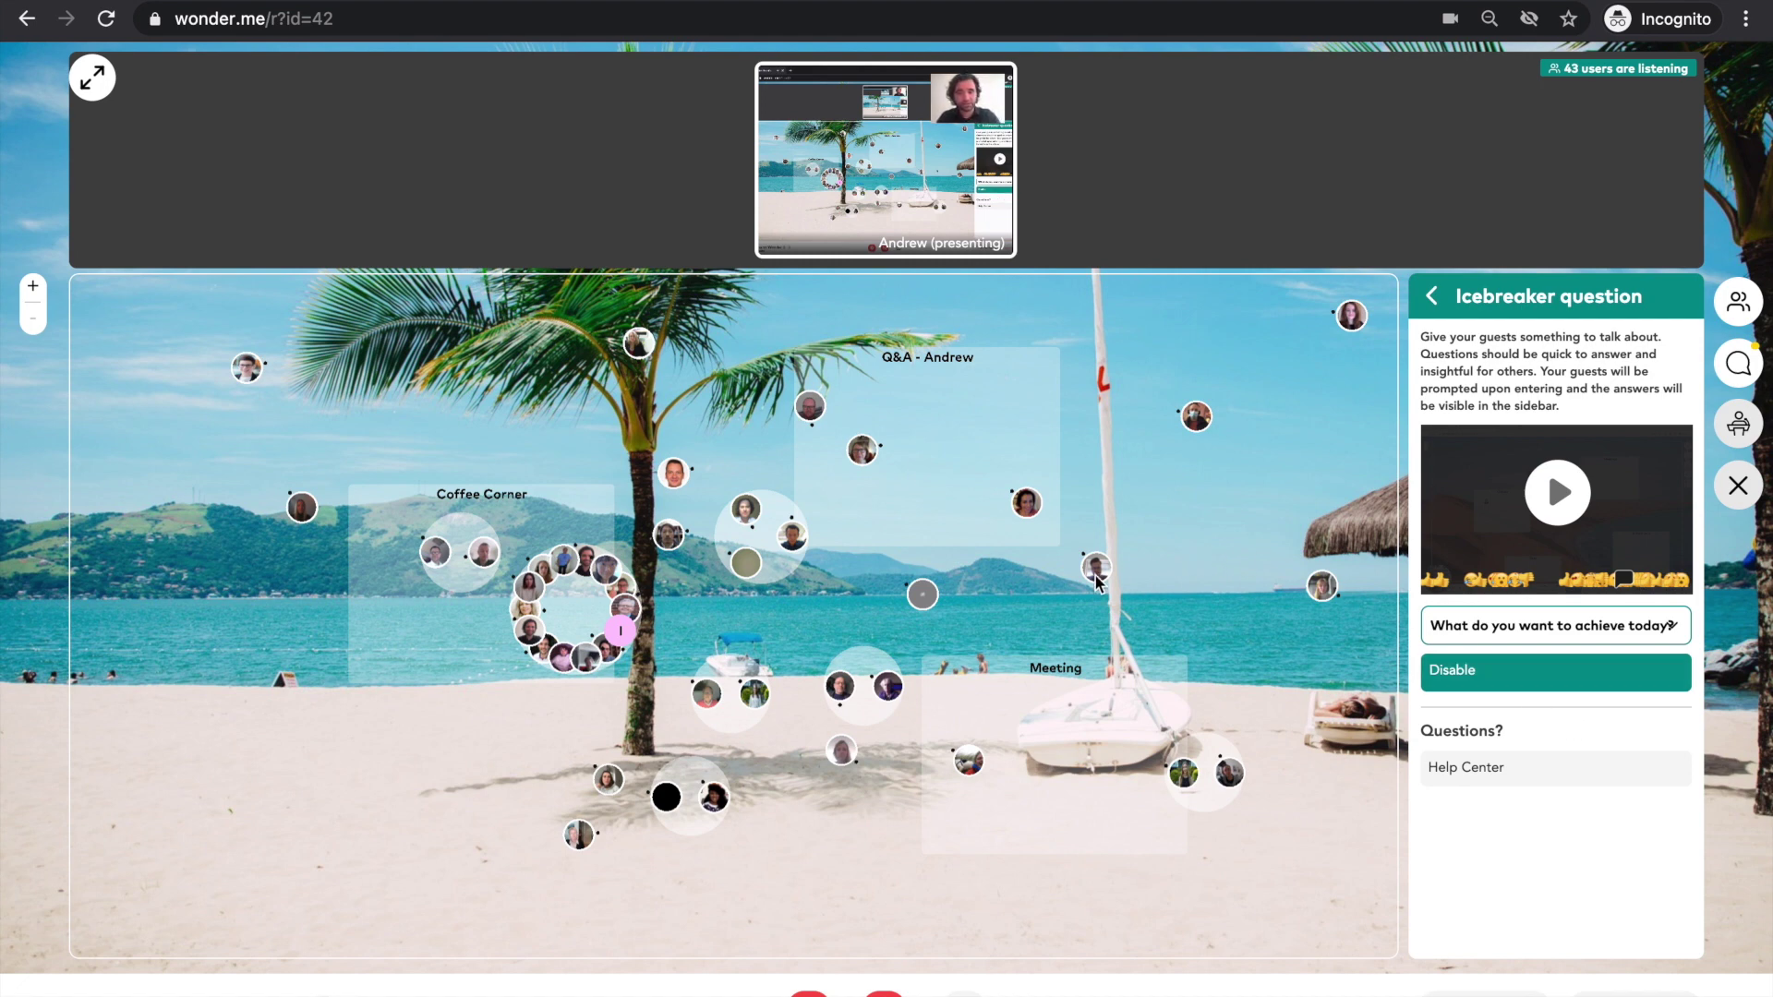
{"action": "mouse_move", "coordinate": [1099, 581]}
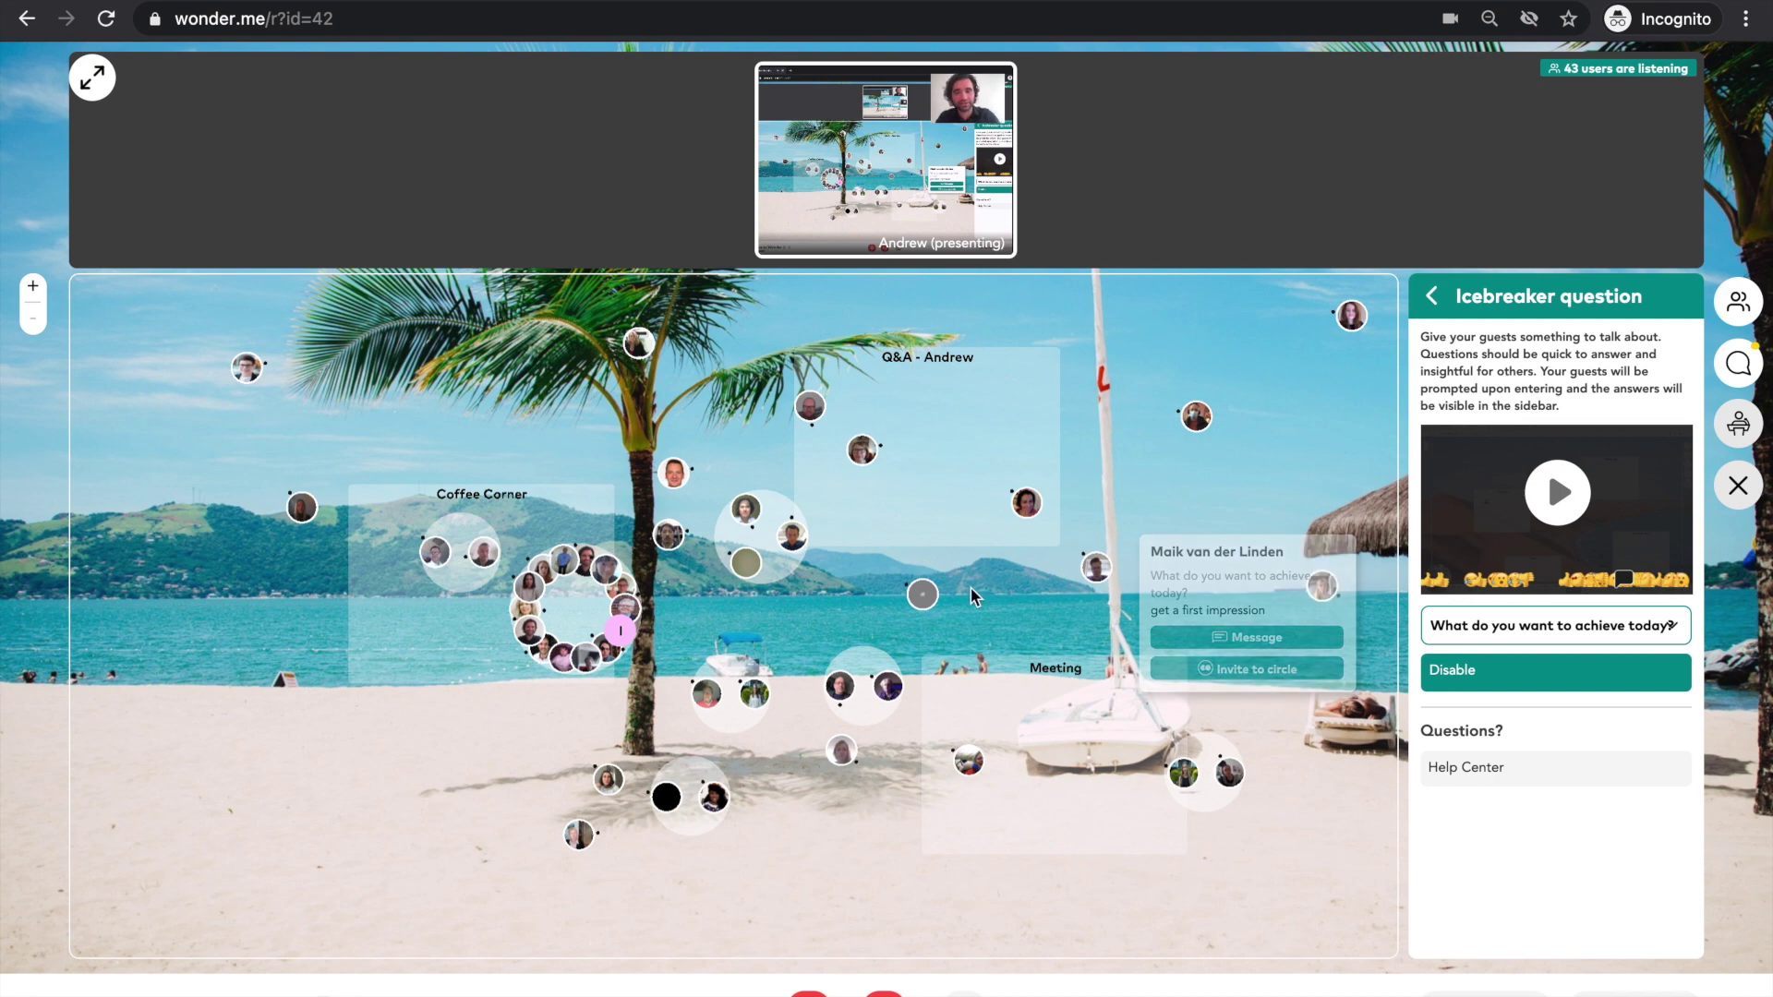
{"action": "mouse_move", "coordinate": [889, 687]}
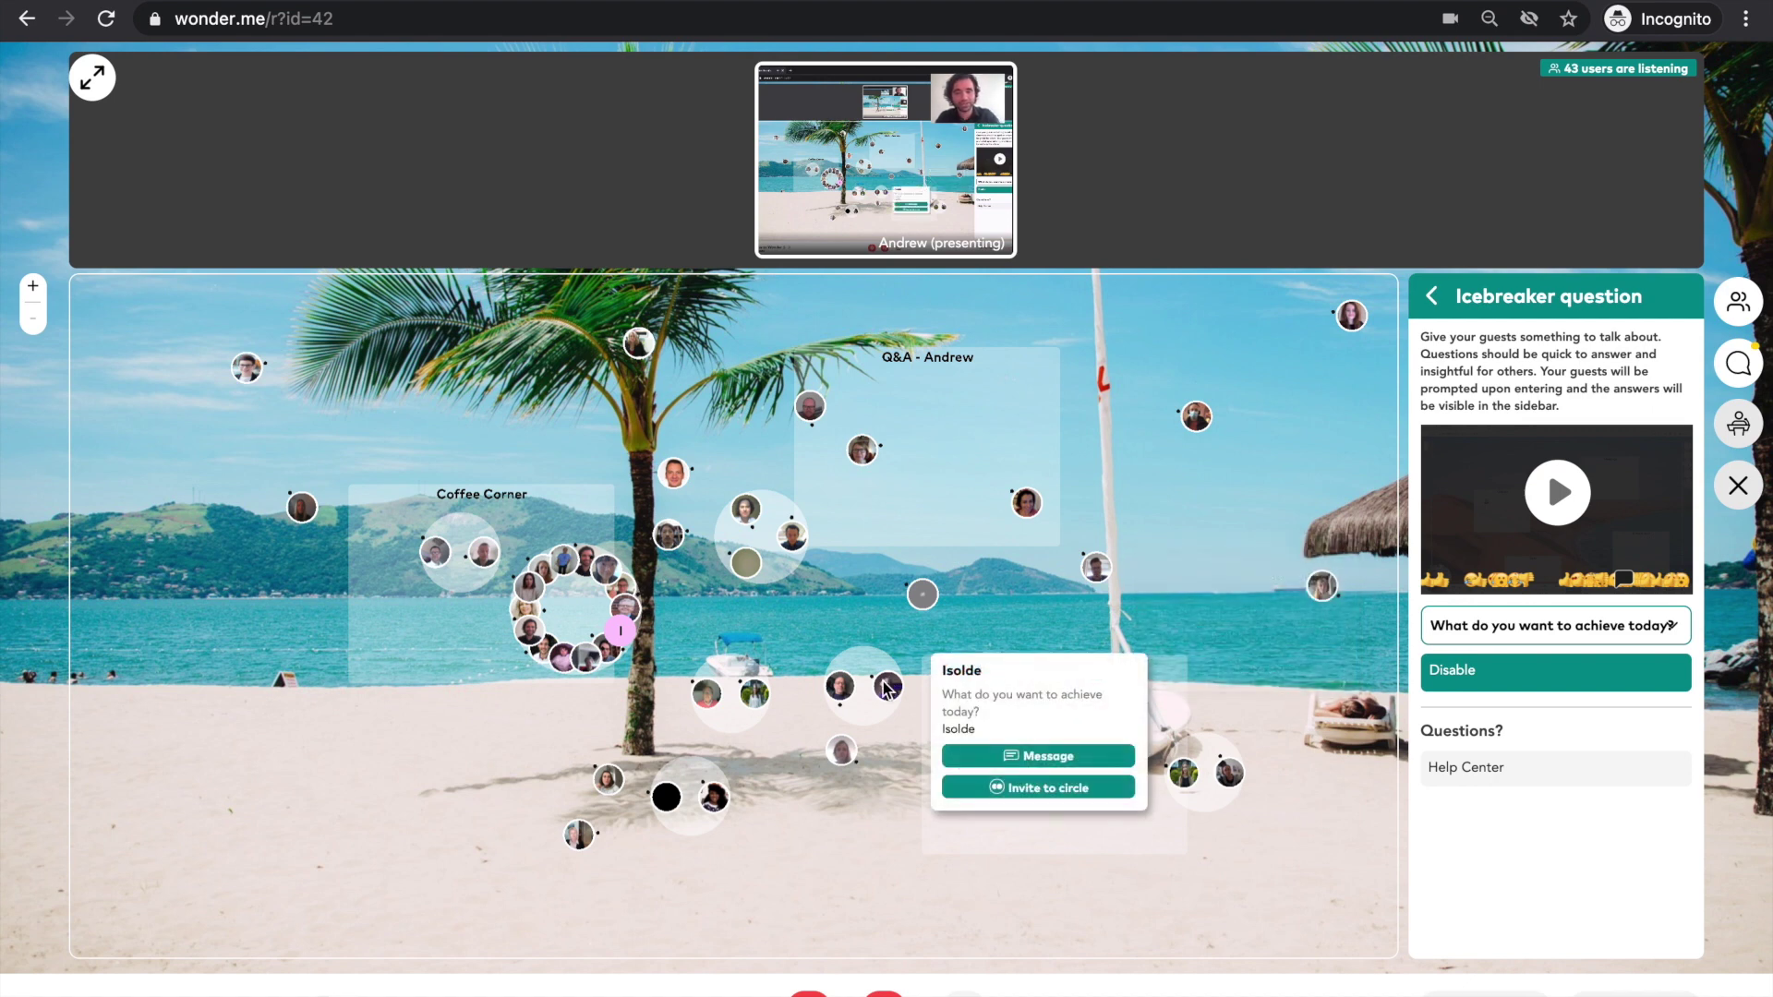
{"action": "mouse_move", "coordinate": [720, 800]}
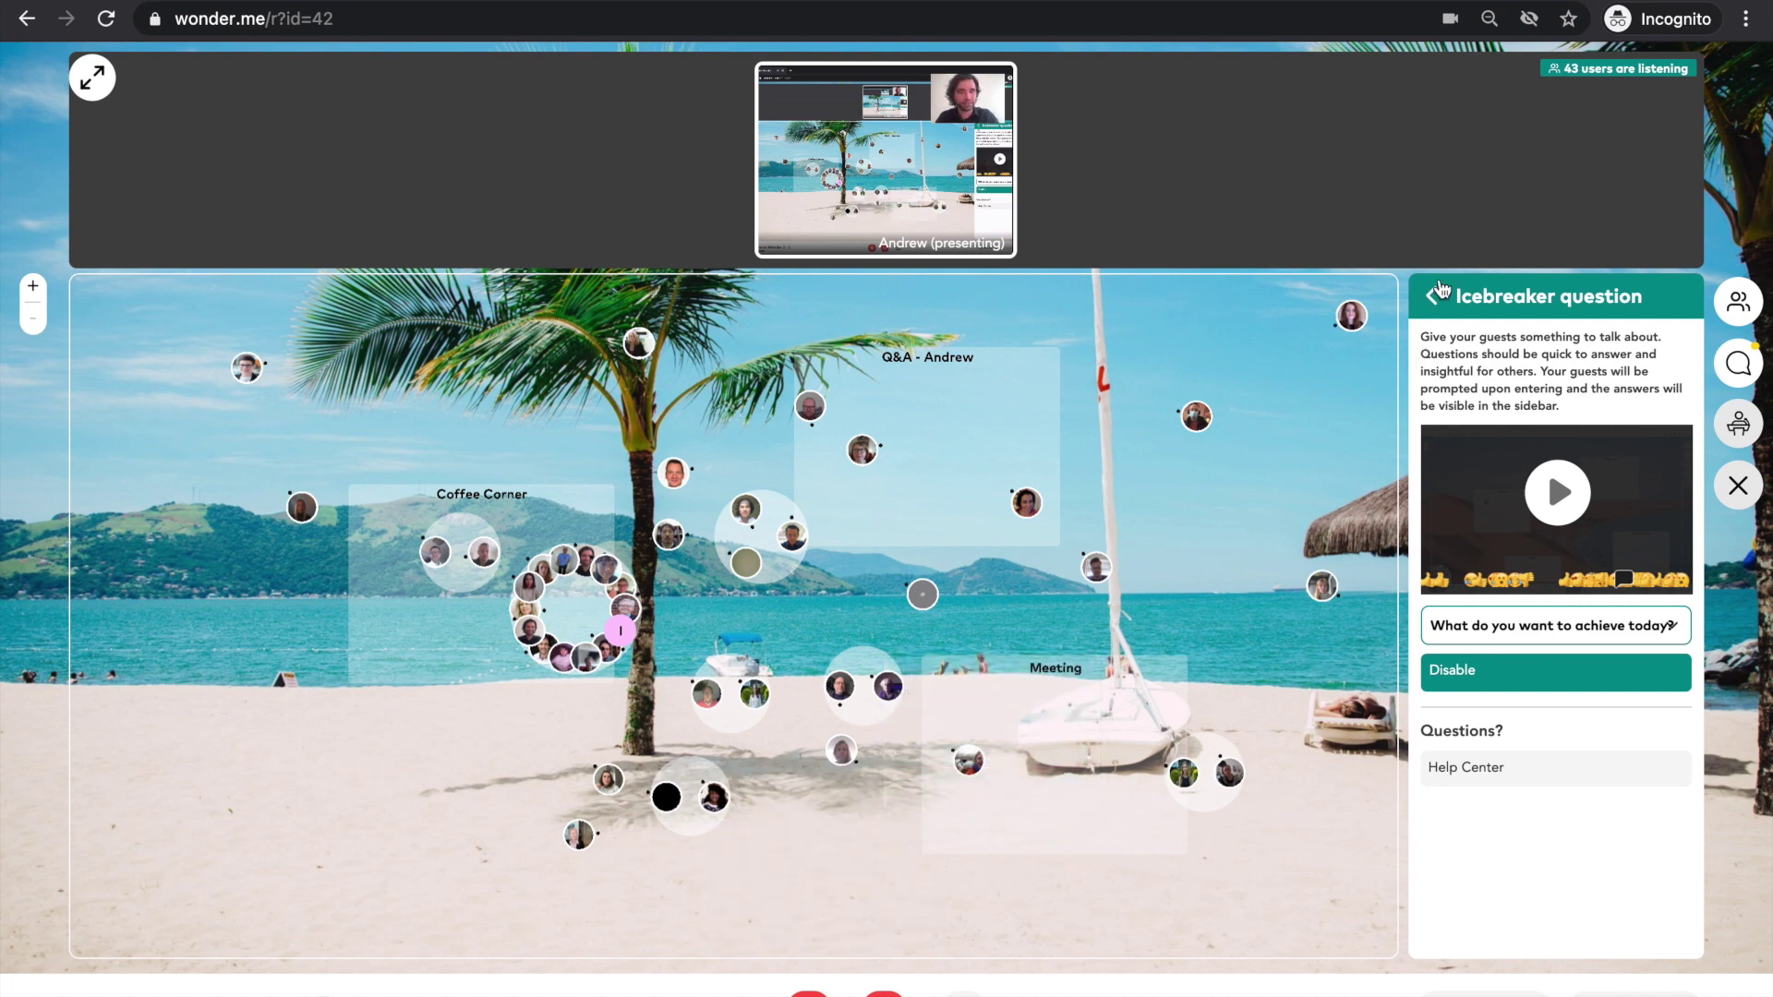
- Leave the icebreaker question, confirm the room name 'Welcome to Wonder :)', and return to Settings
{"action": "left_click", "coordinate": [1432, 296]}
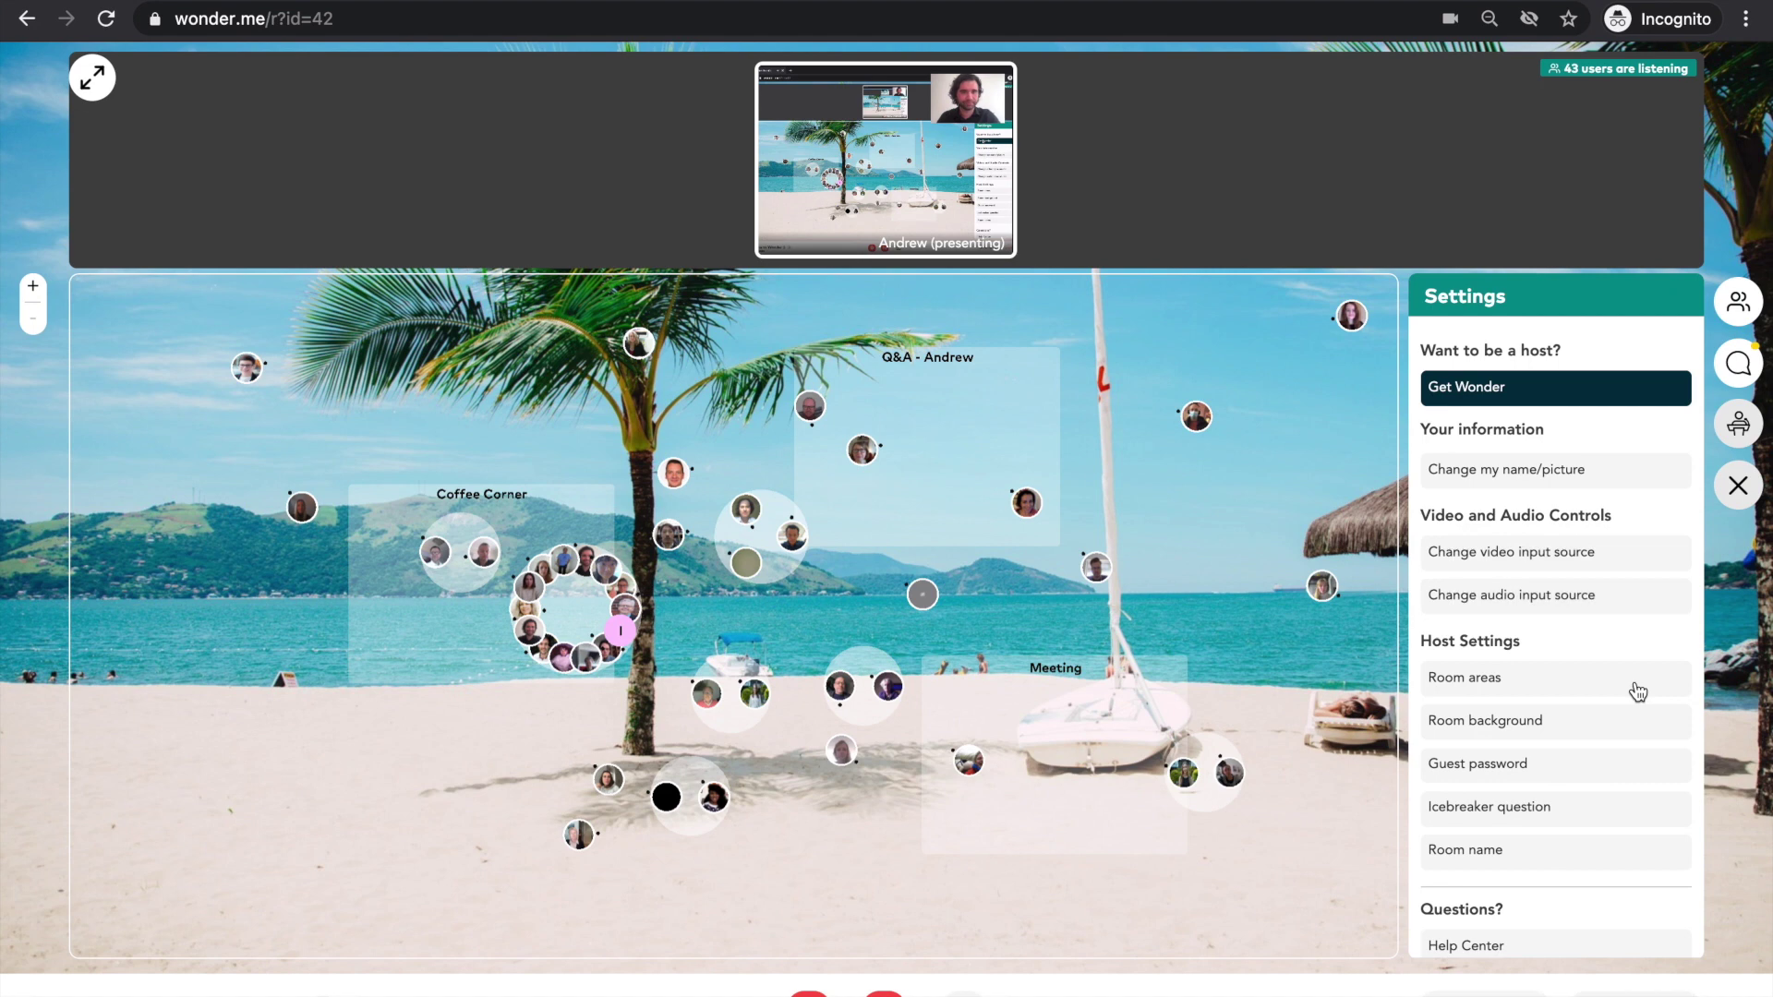
{"action": "scroll", "coordinate": [1570, 818], "scroll_direction": "down", "scroll_amount": 1}
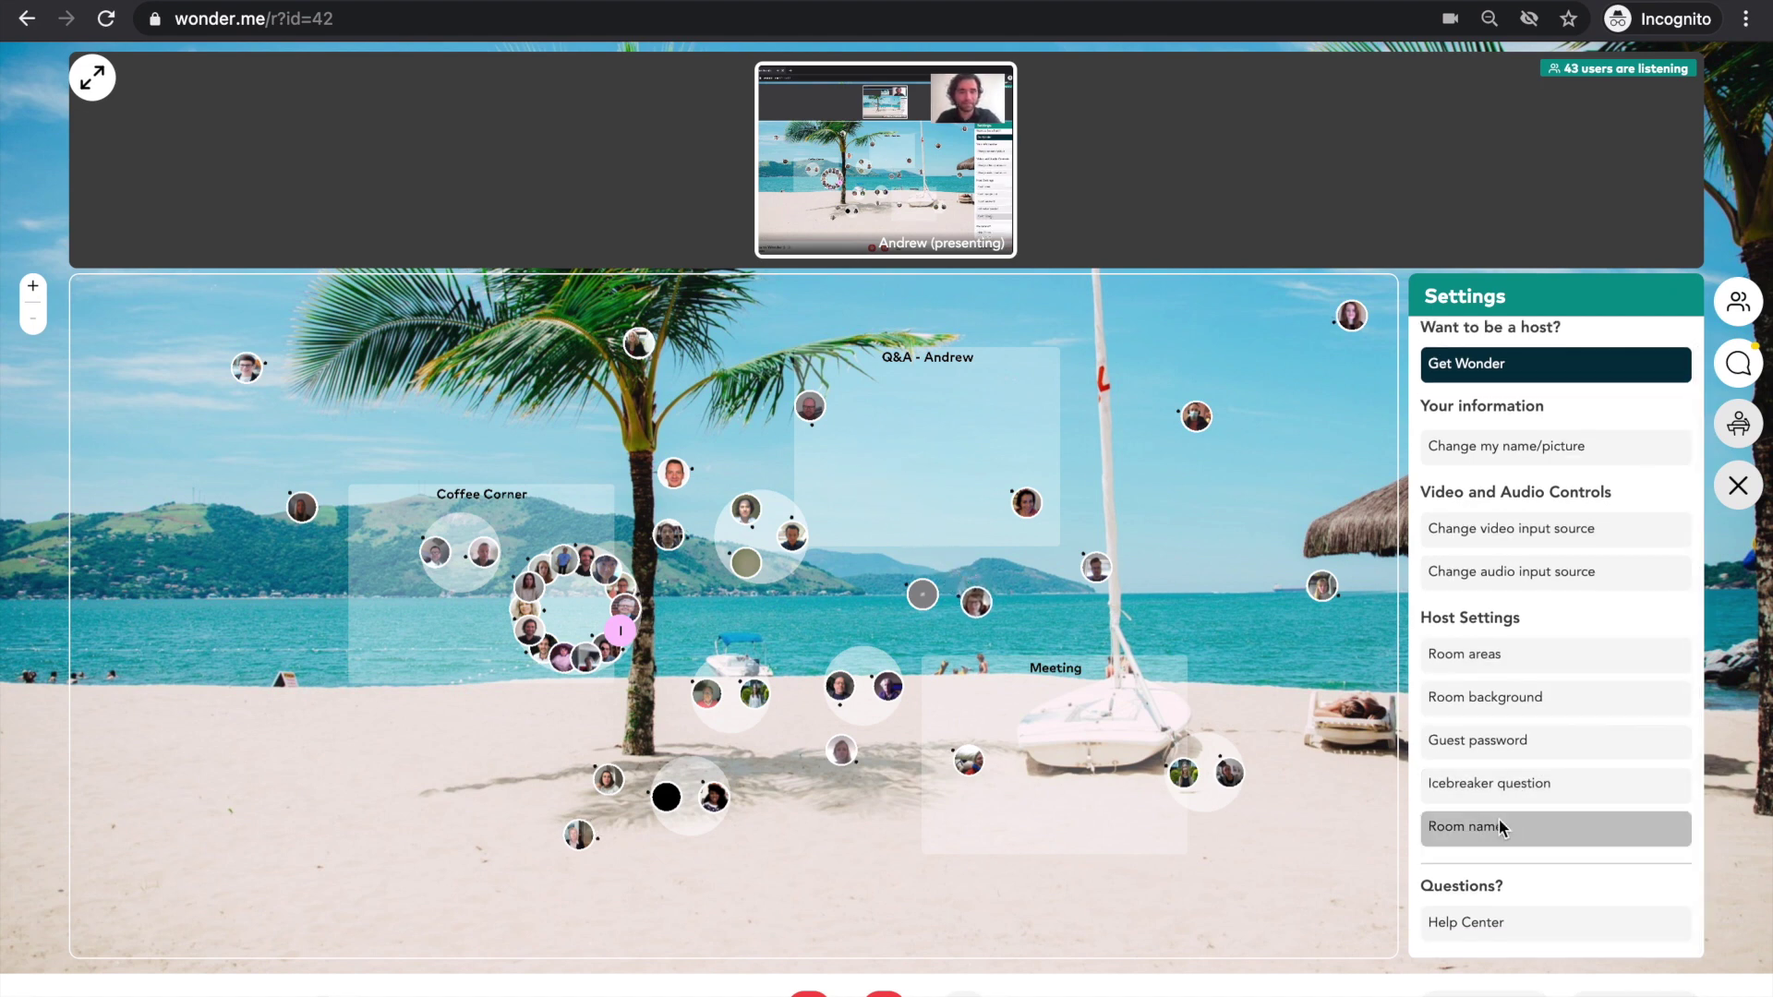
{"action": "left_click", "coordinate": [1501, 826]}
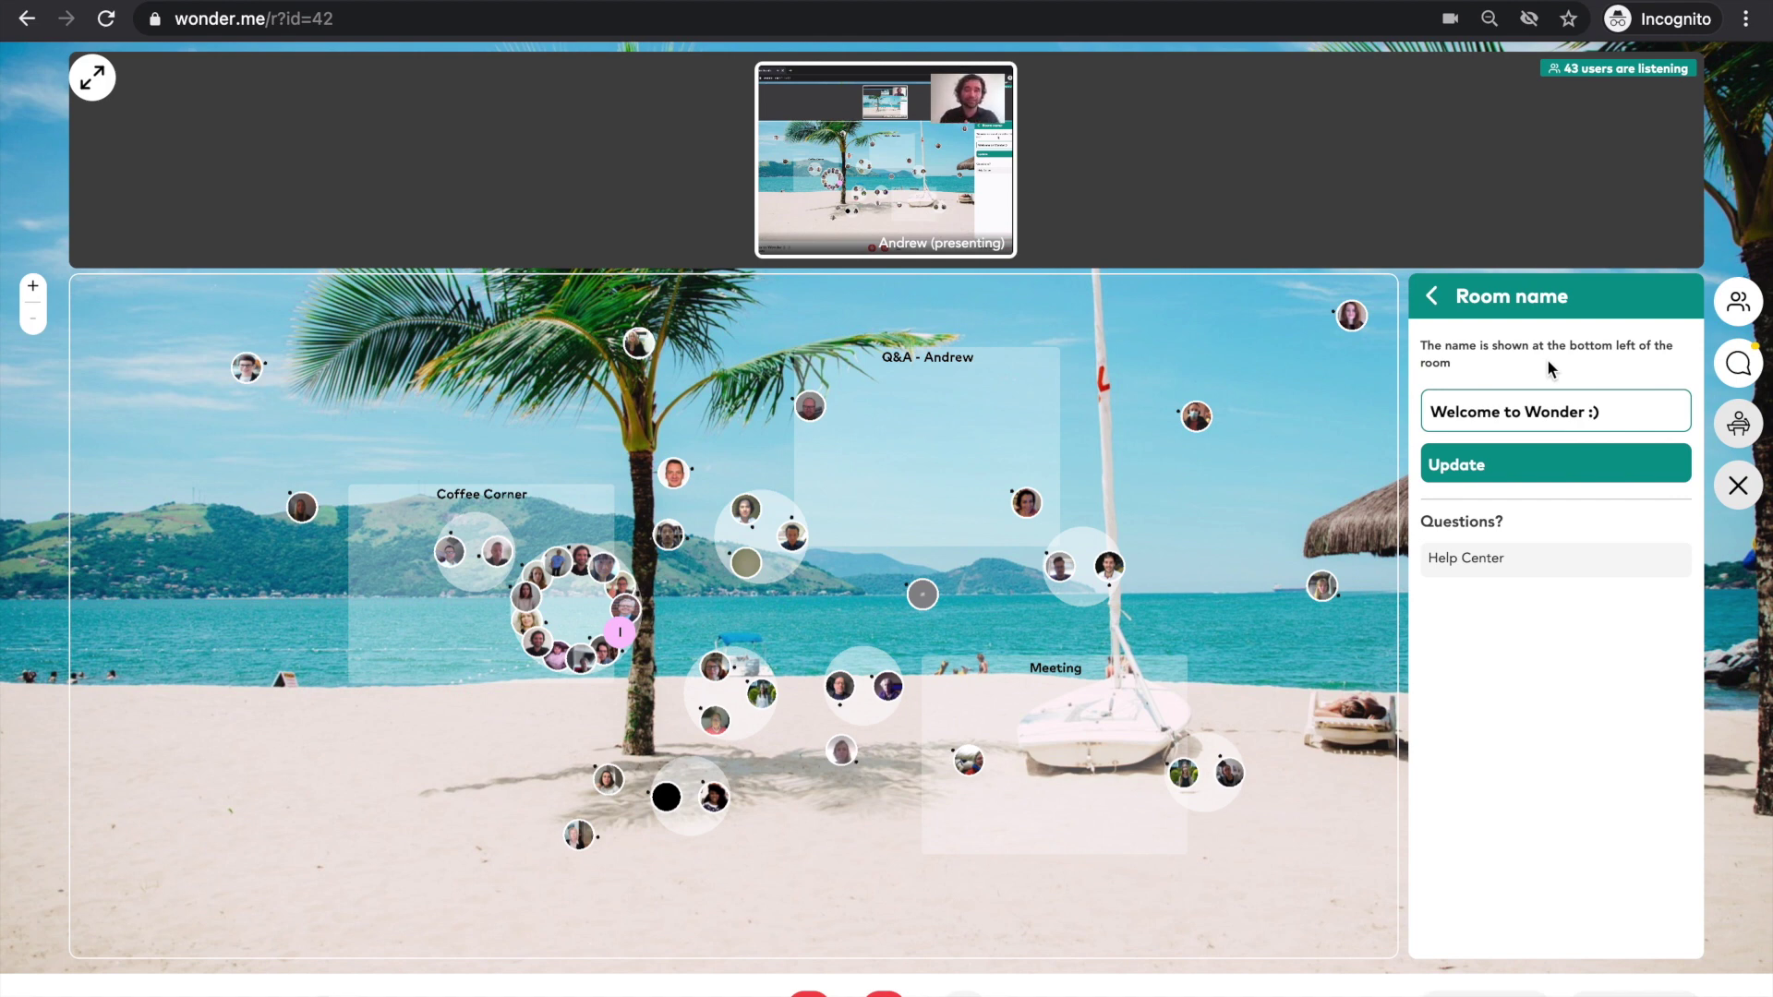
{"action": "left_click", "coordinate": [1443, 311]}
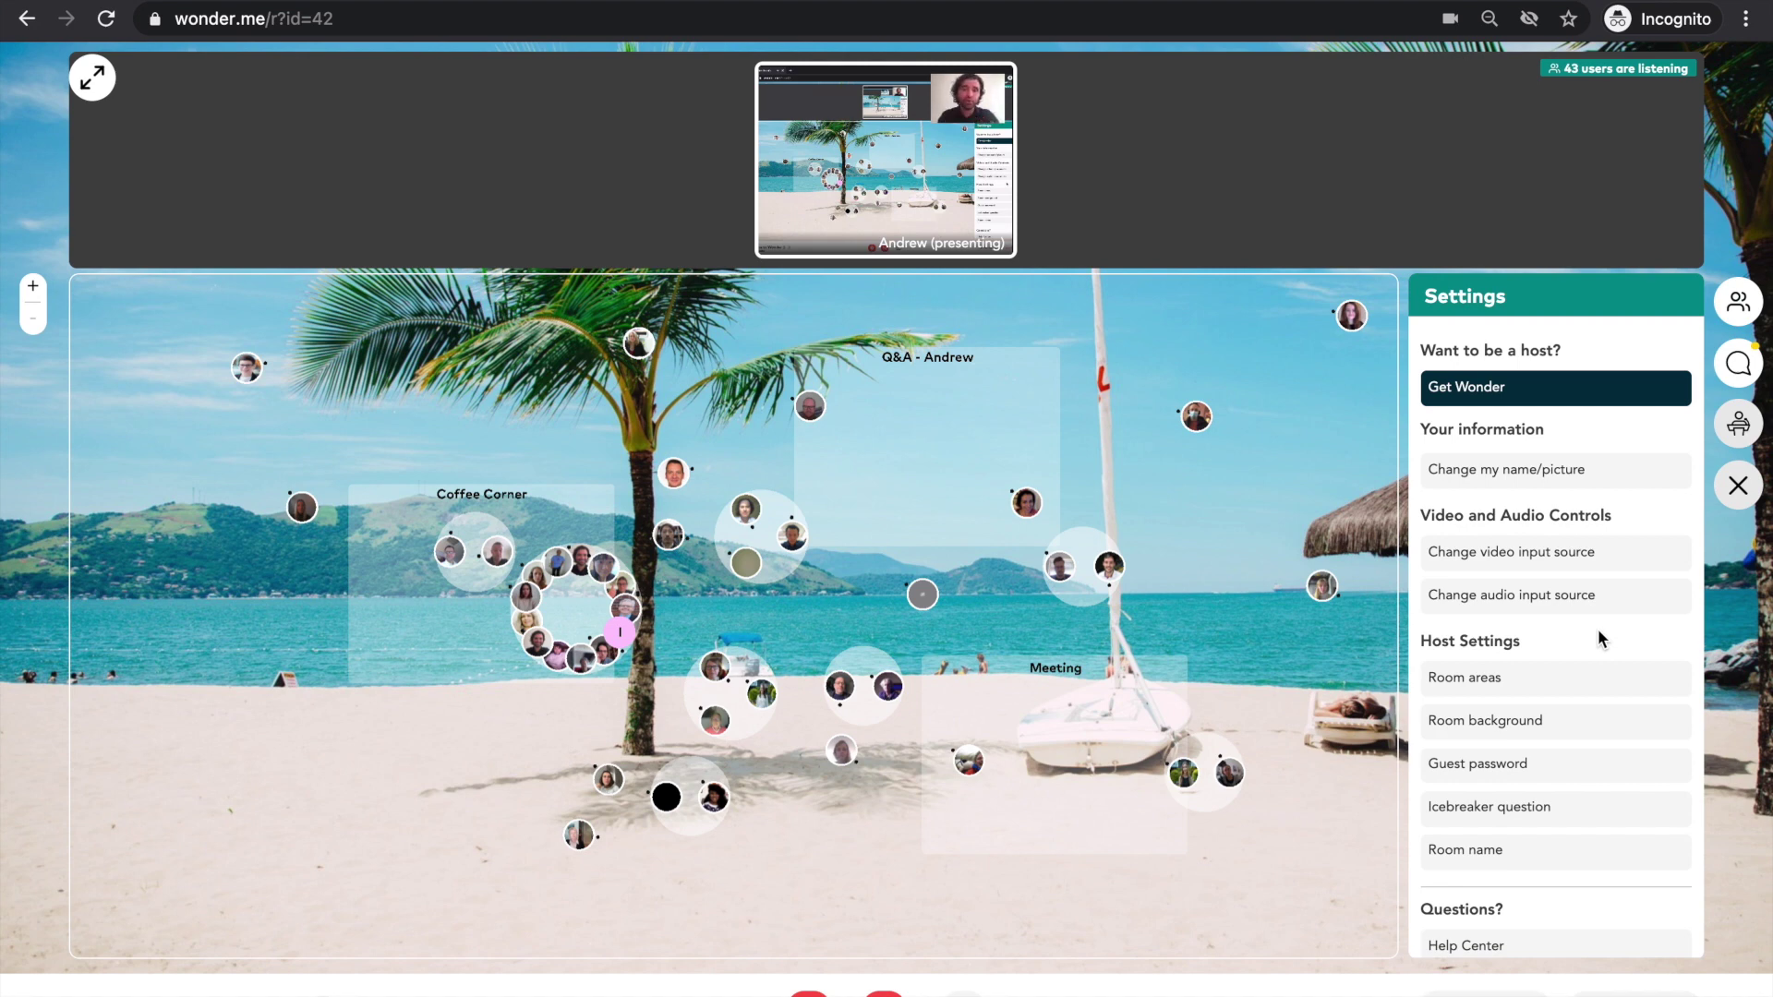
- View the Guest password setting, then close the Settings sidebar to show the full beach map
{"action": "left_click", "coordinate": [1472, 767]}
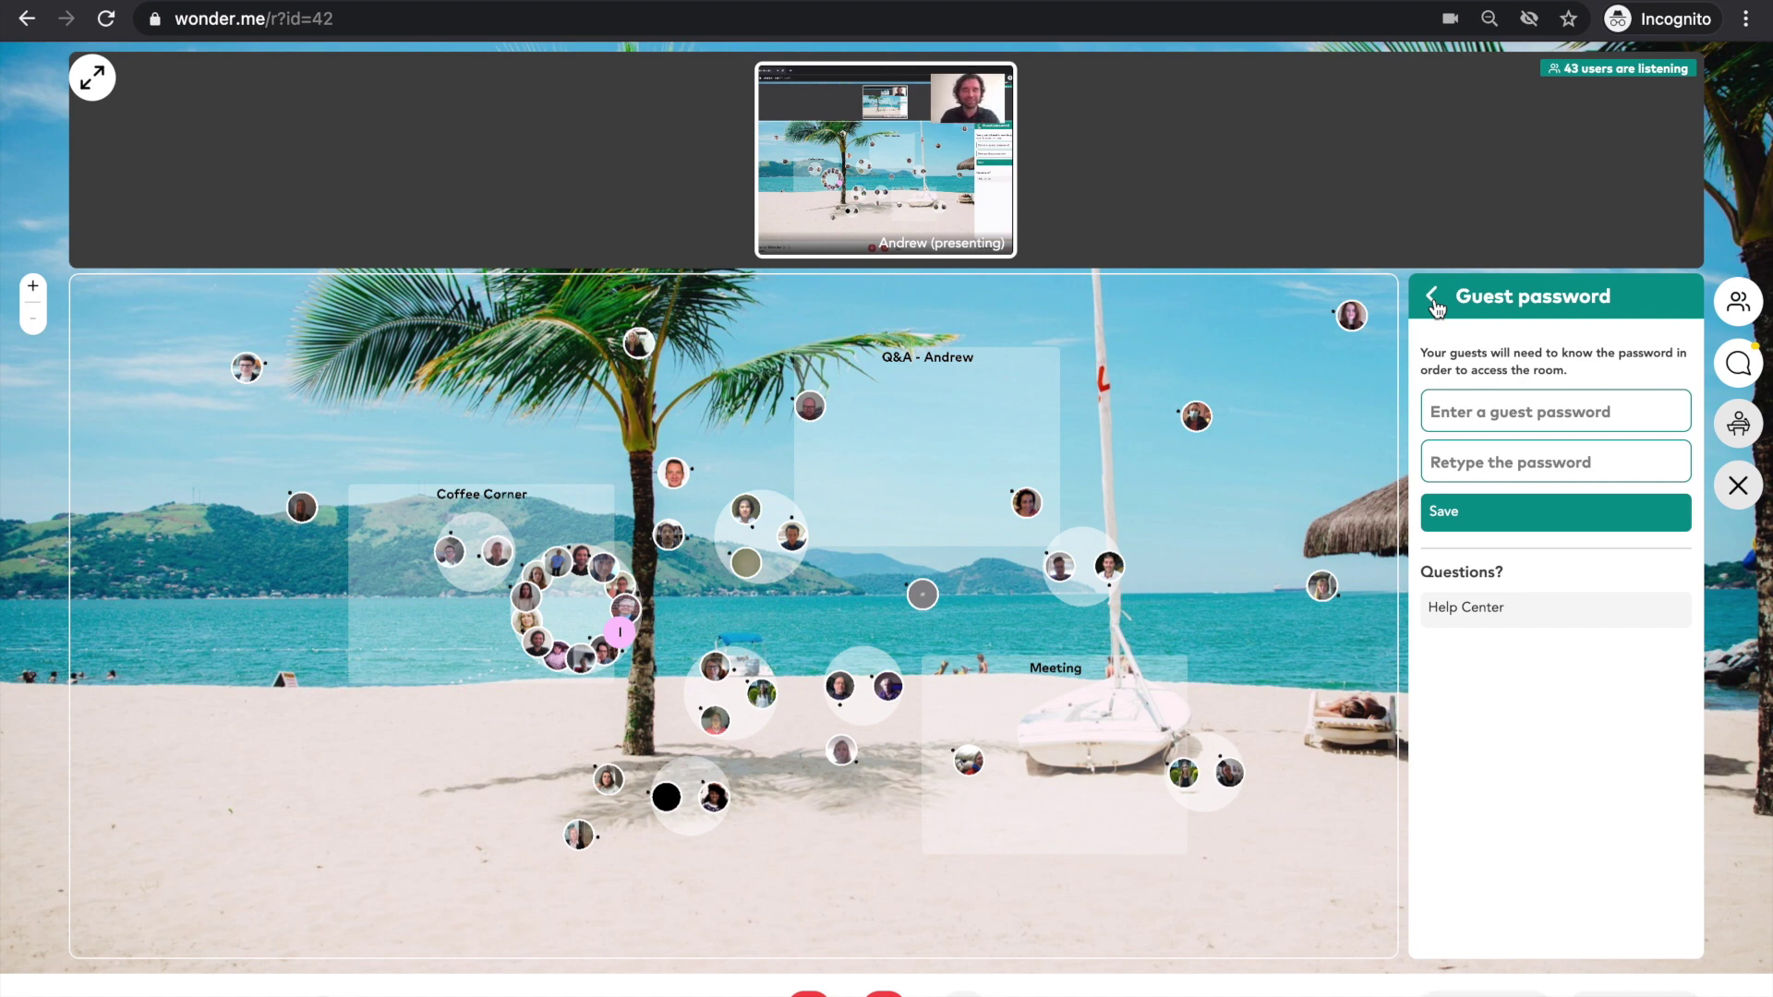
{"action": "left_click", "coordinate": [1433, 296]}
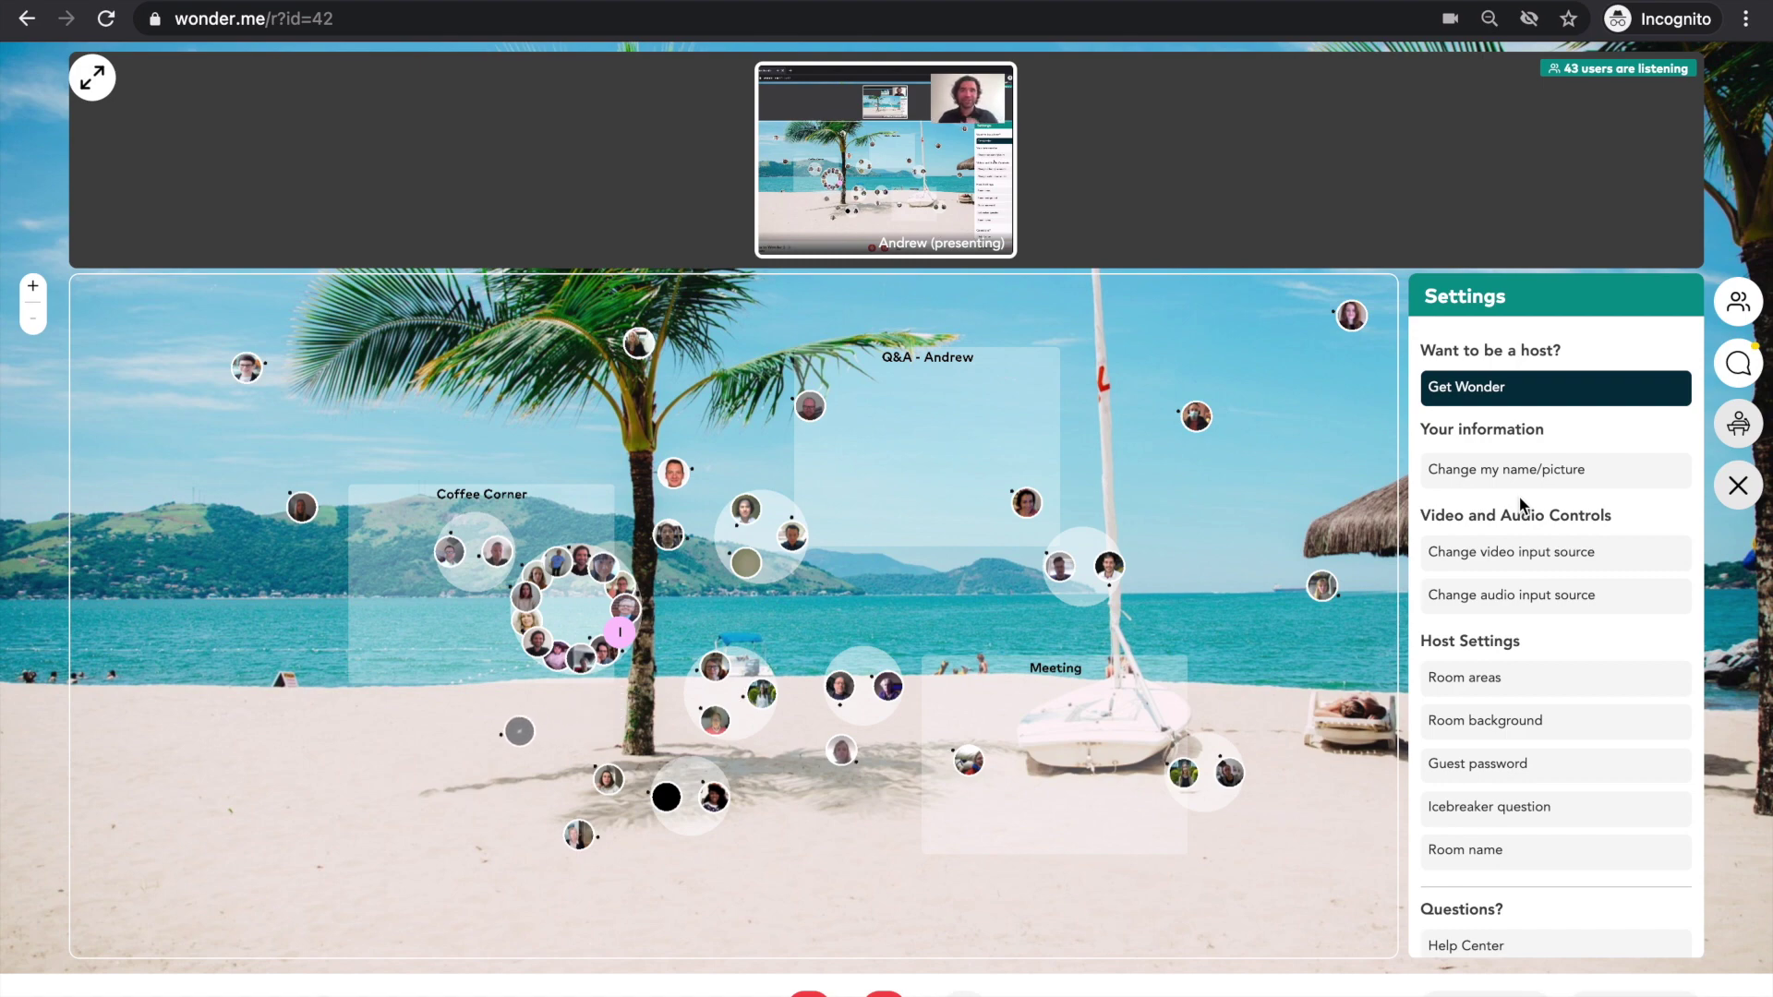
{"action": "left_click", "coordinate": [1740, 487]}
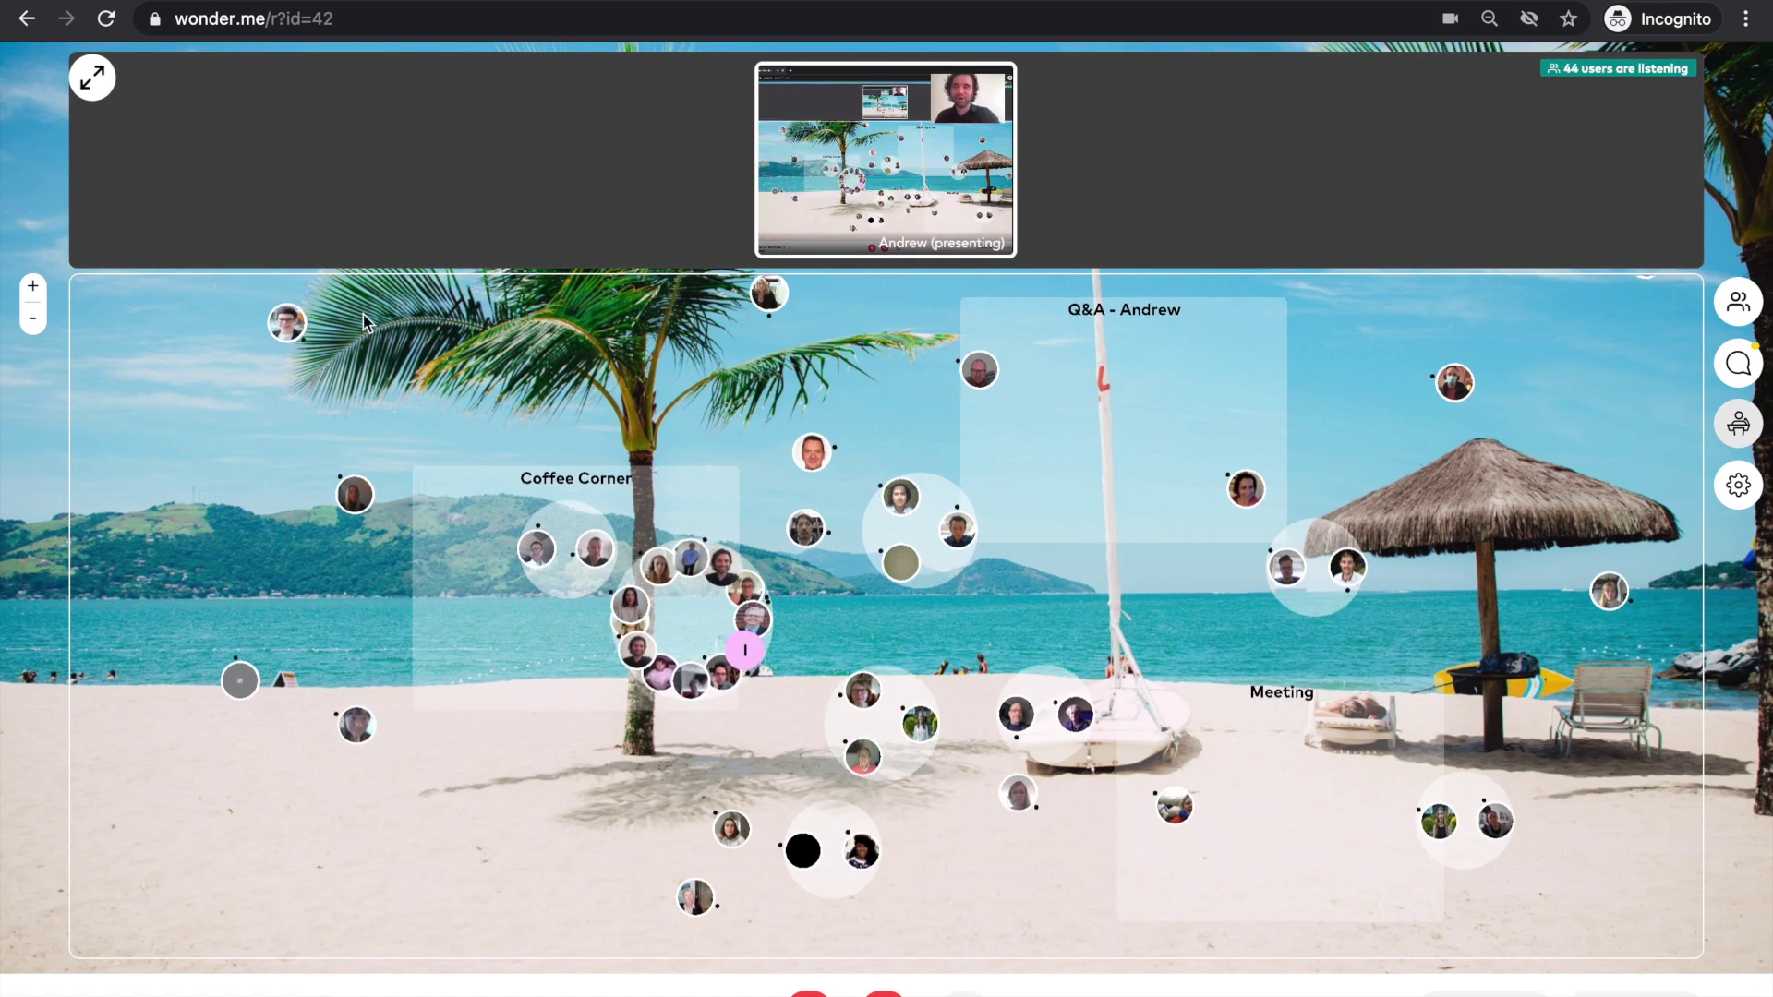
- Load wonder.me in a new incognito Chrome tab
{"action": "mouse_move", "coordinate": [338, 37]}
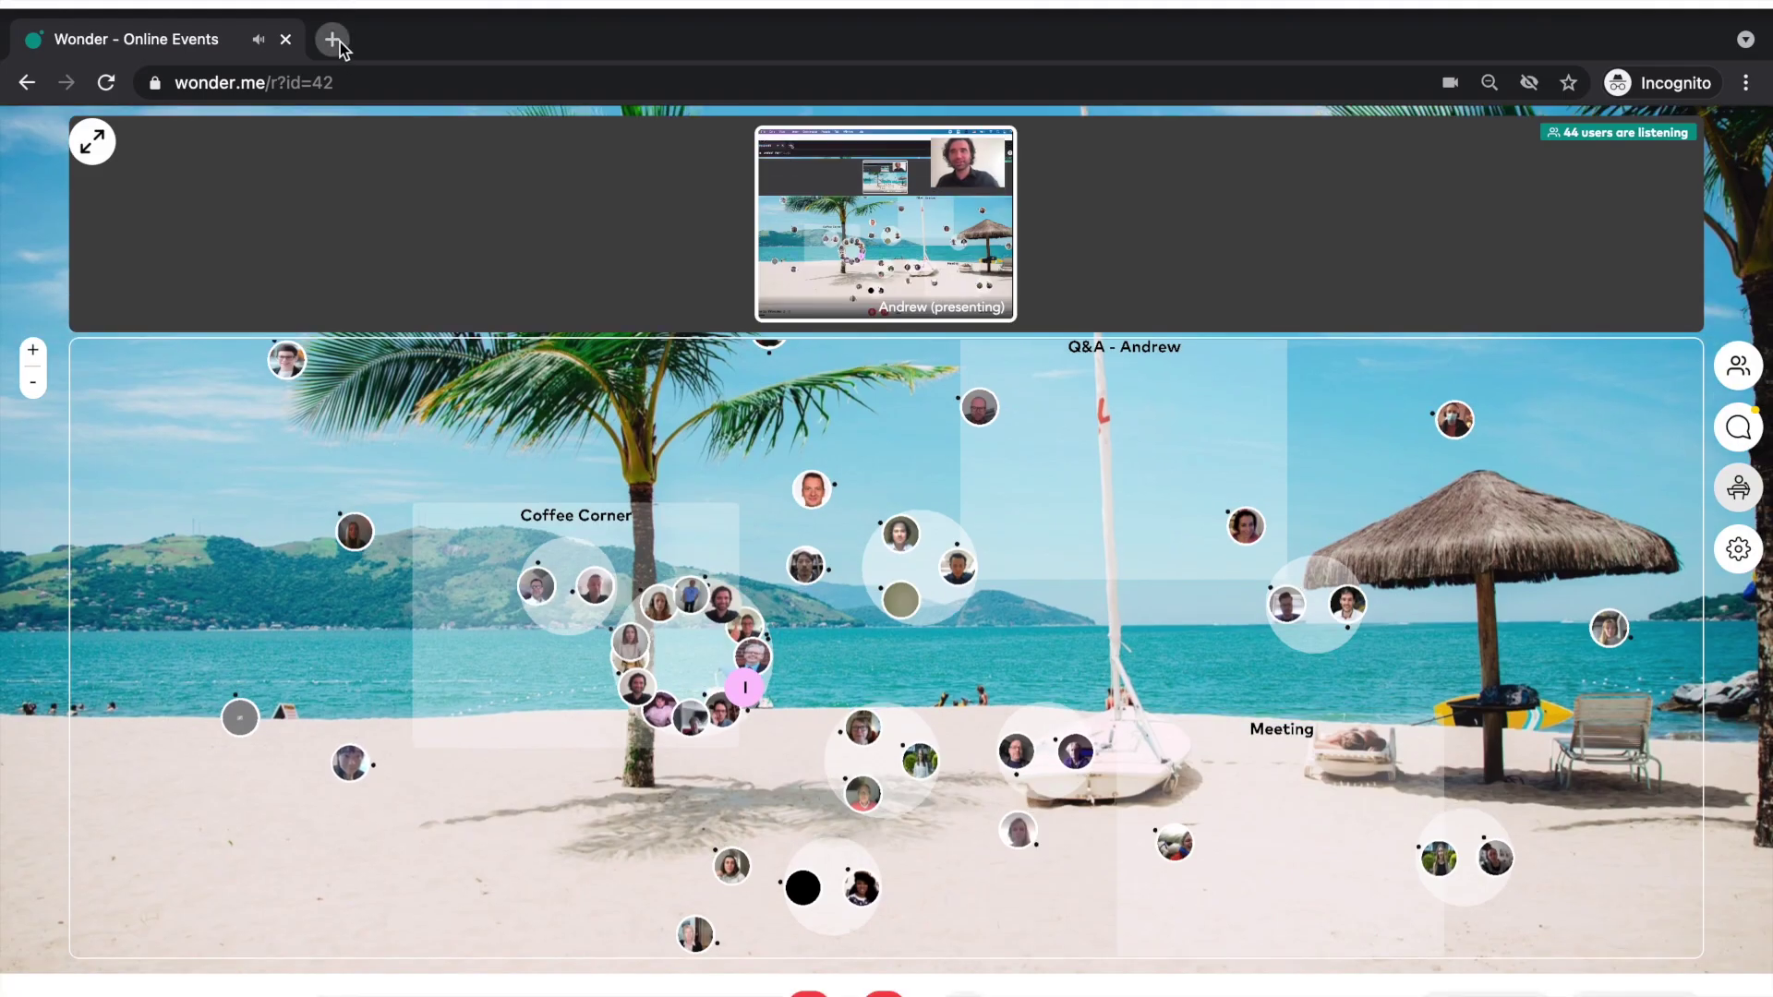
{"action": "left_click", "coordinate": [335, 41]}
{"action": "type", "text": "wonder.me"}
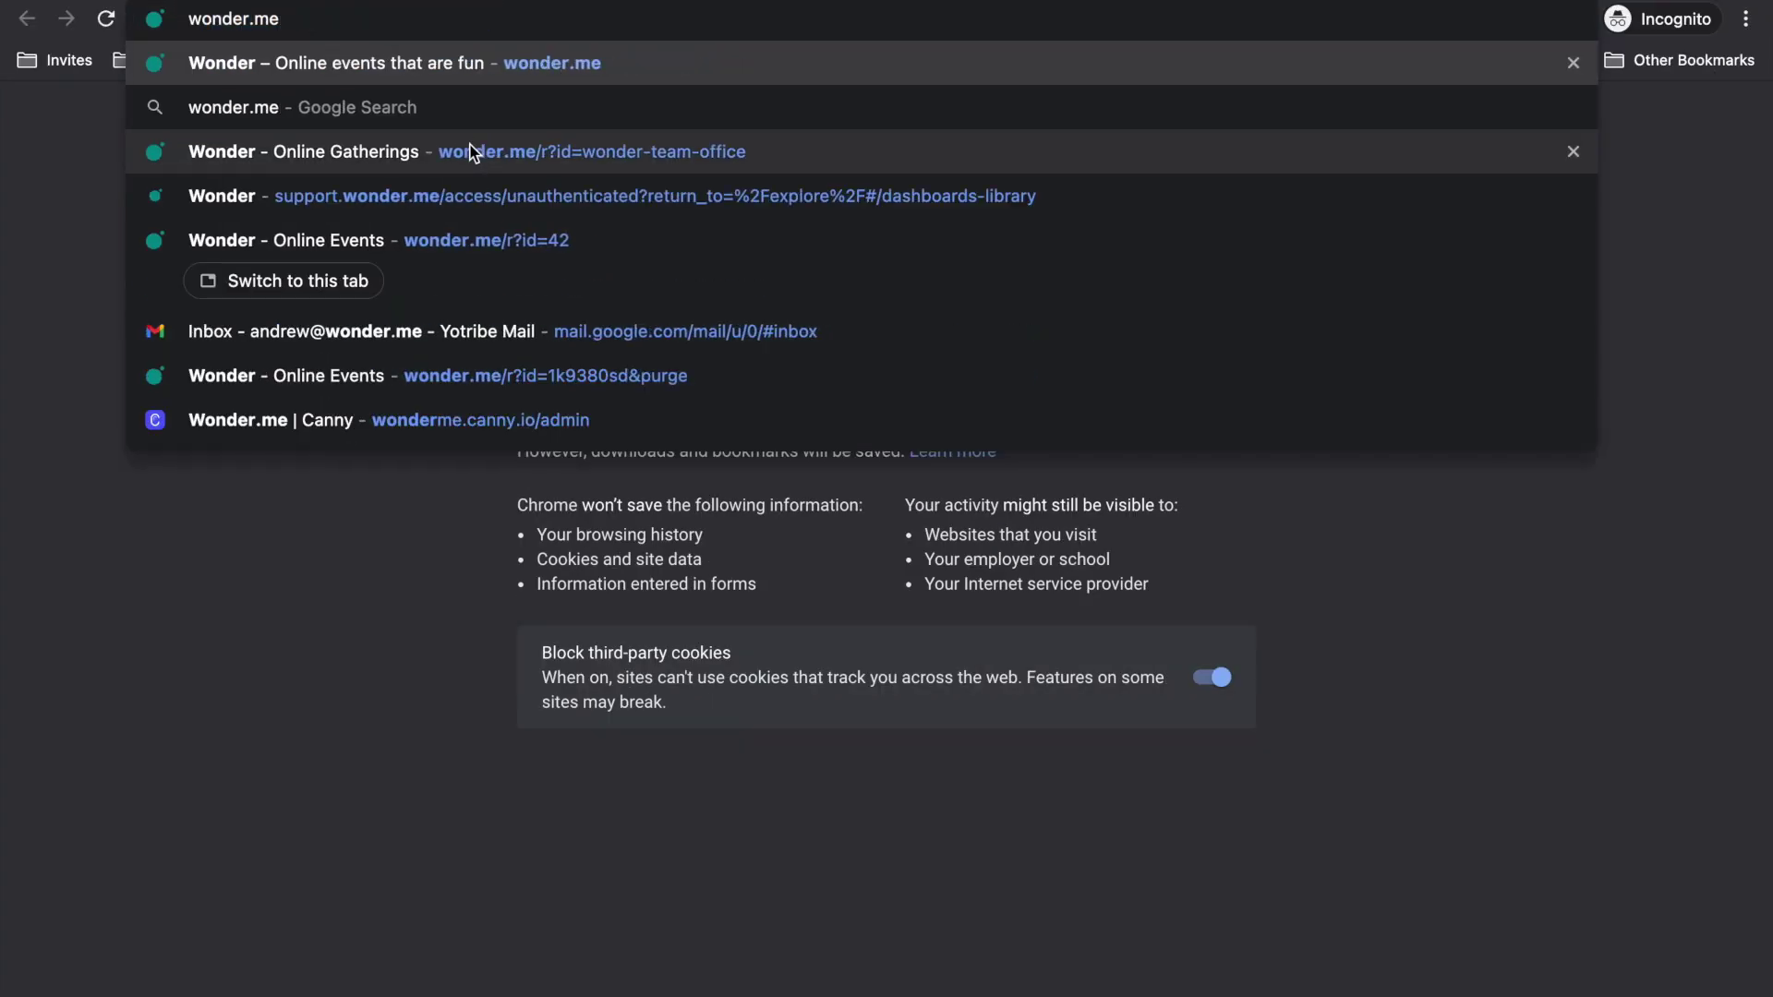
{"action": "key", "text": "Return"}
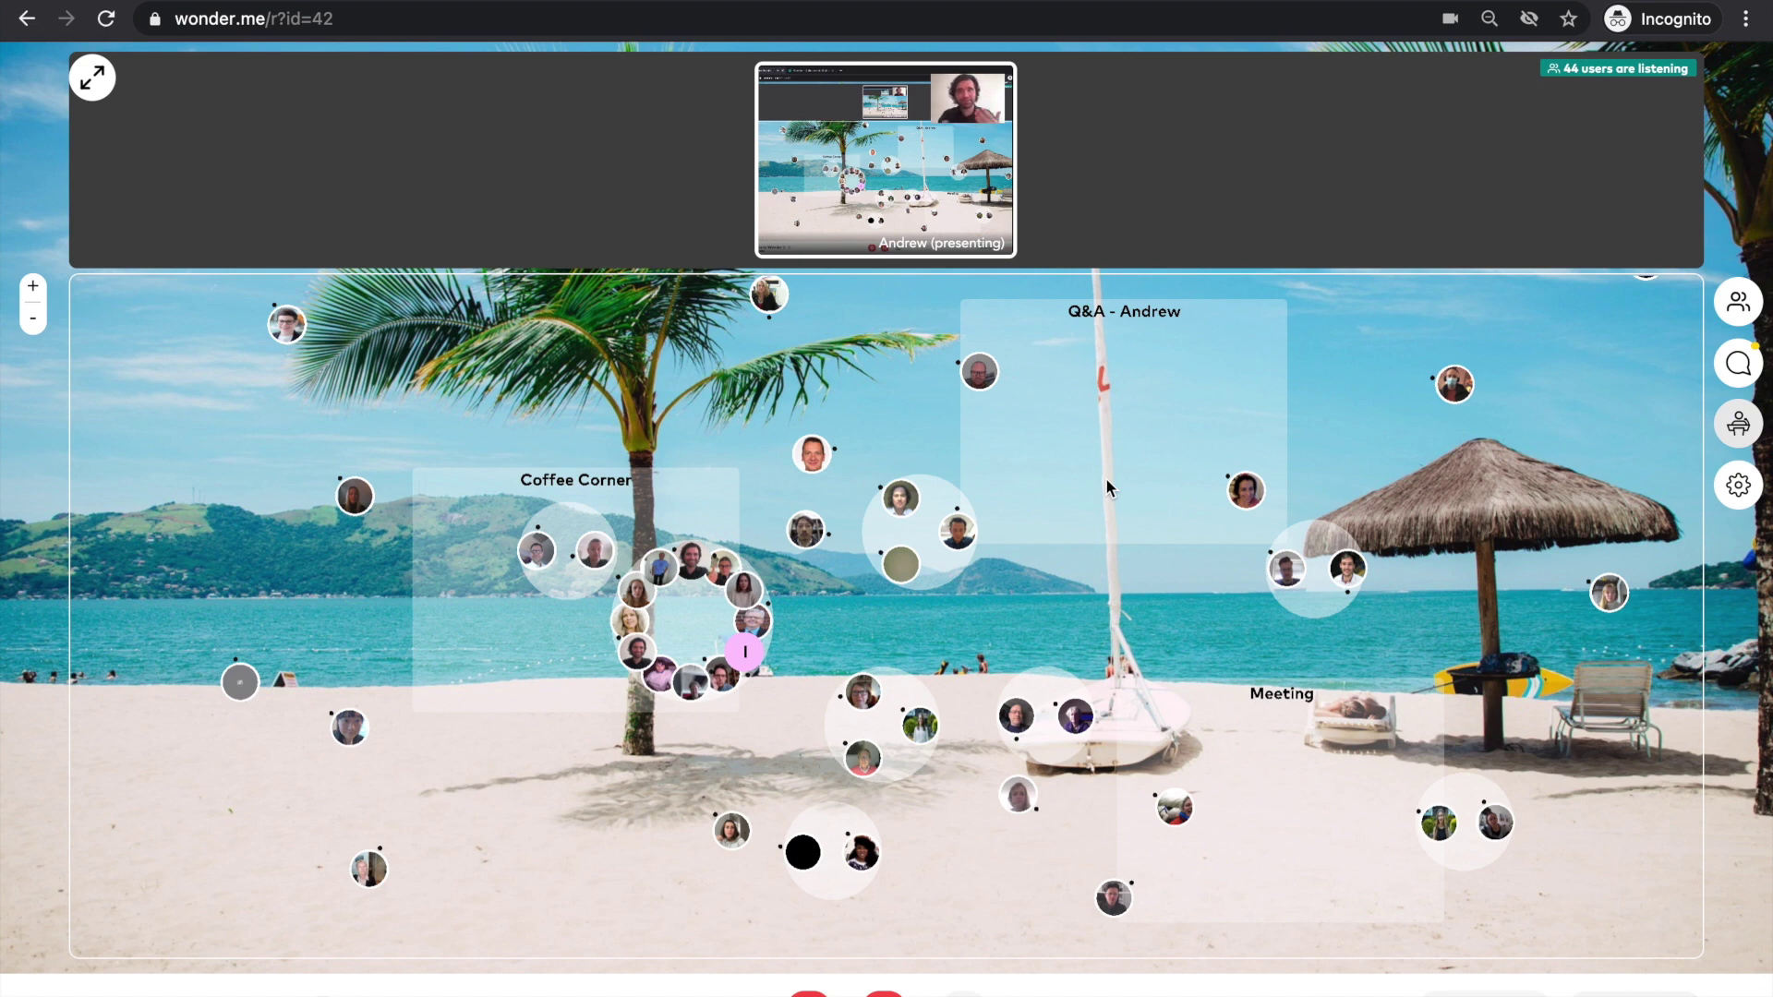
{"action": "left_click", "coordinate": [495, 23]}
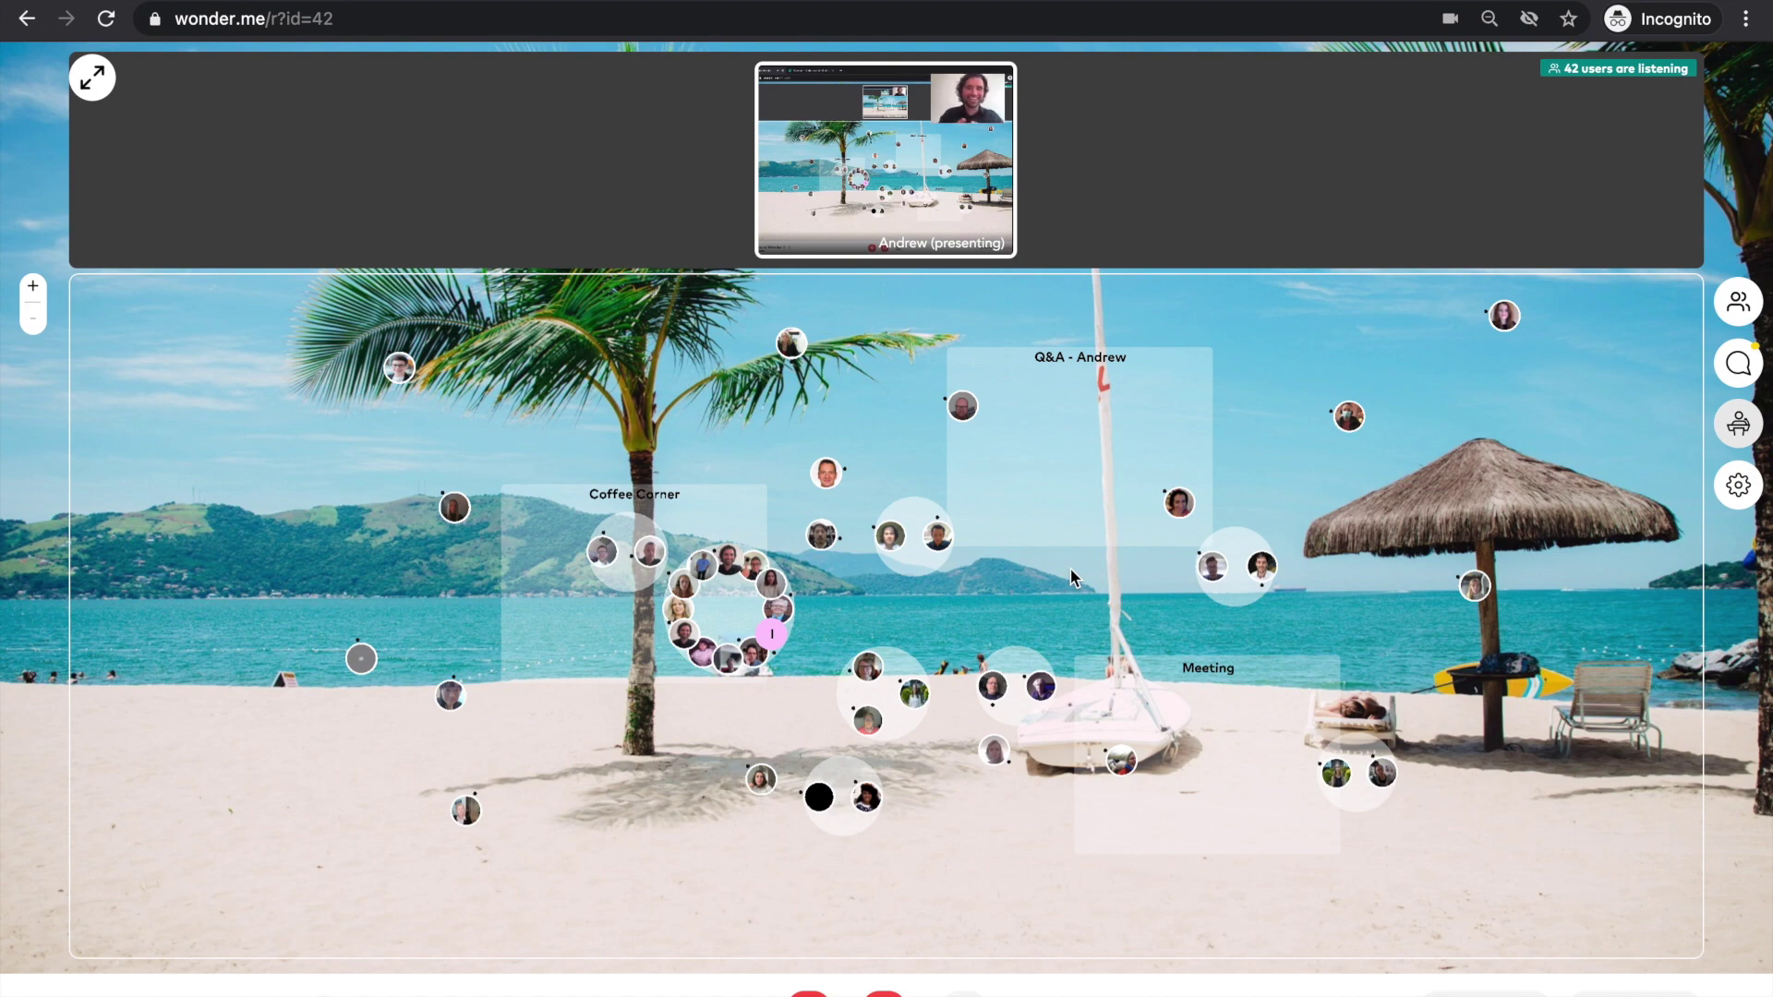
- Open and close Settings, then walk the avatar onto the beach just below Q&A - Andrew
{"action": "left_click", "coordinate": [1738, 480]}
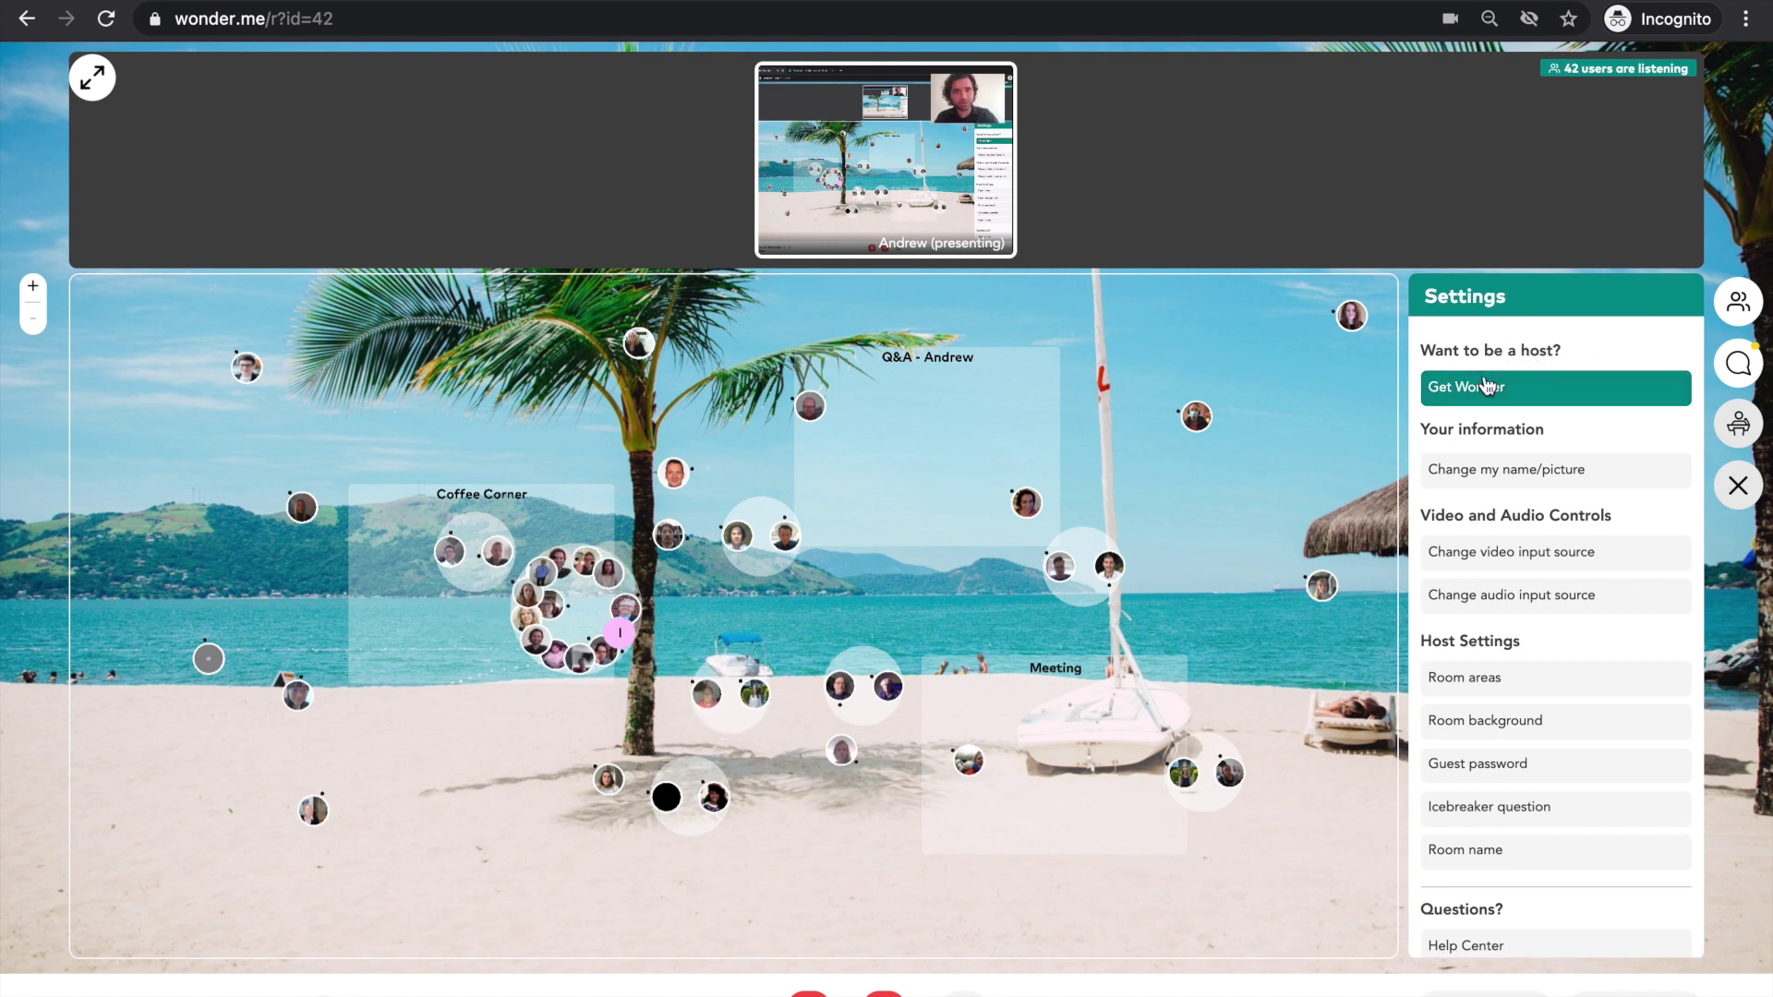
{"action": "left_click", "coordinate": [1738, 486]}
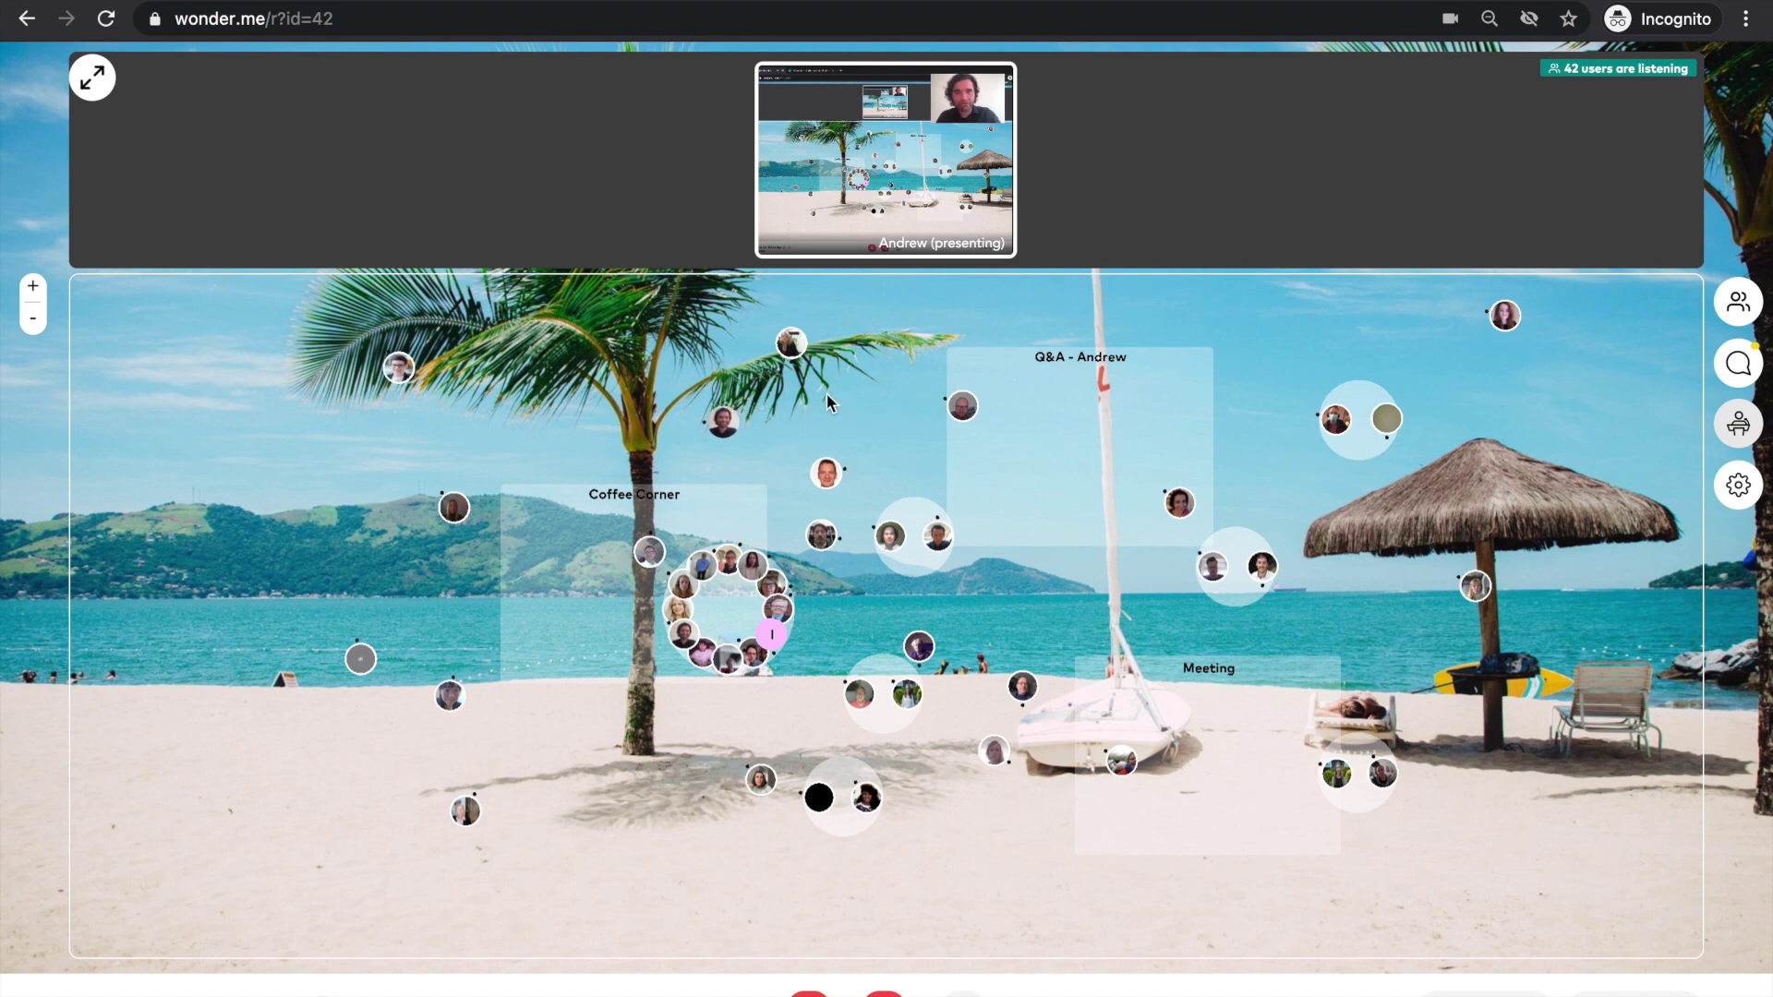
{"action": "left_click", "coordinate": [1083, 613]}
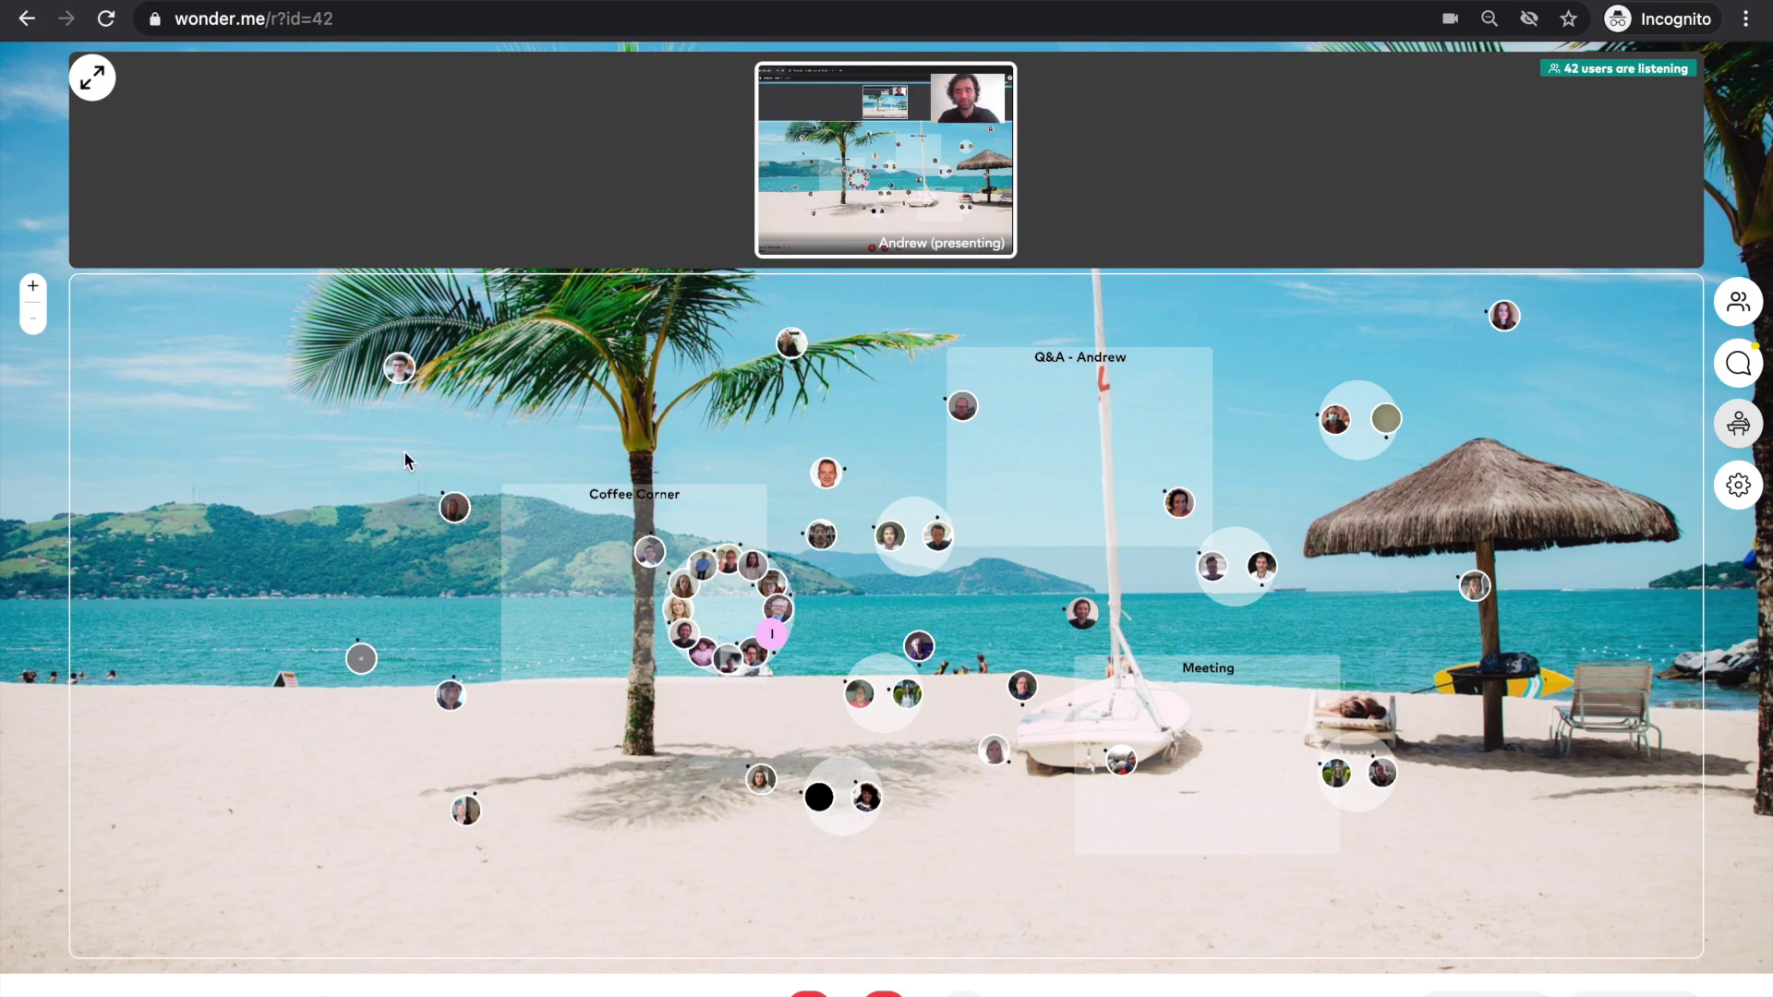
- Zoom the beach map in two steps, then back out two steps
{"action": "left_click", "coordinate": [35, 288]}
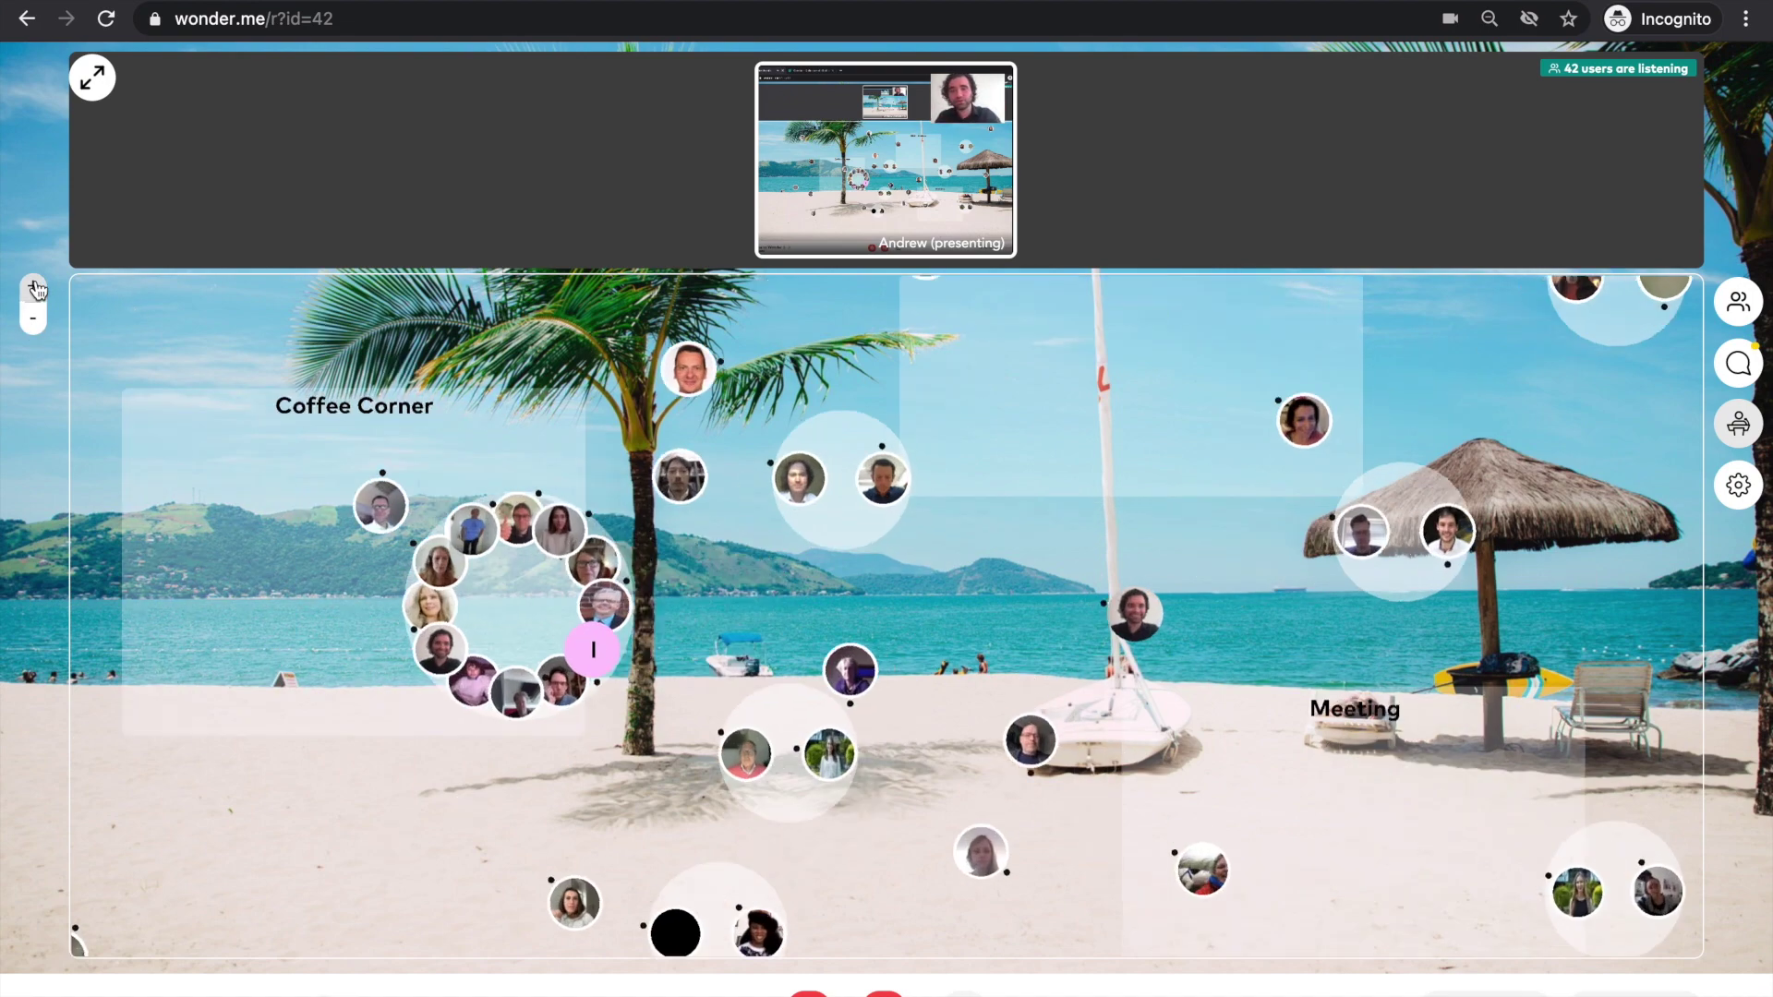
{"action": "left_click", "coordinate": [35, 288]}
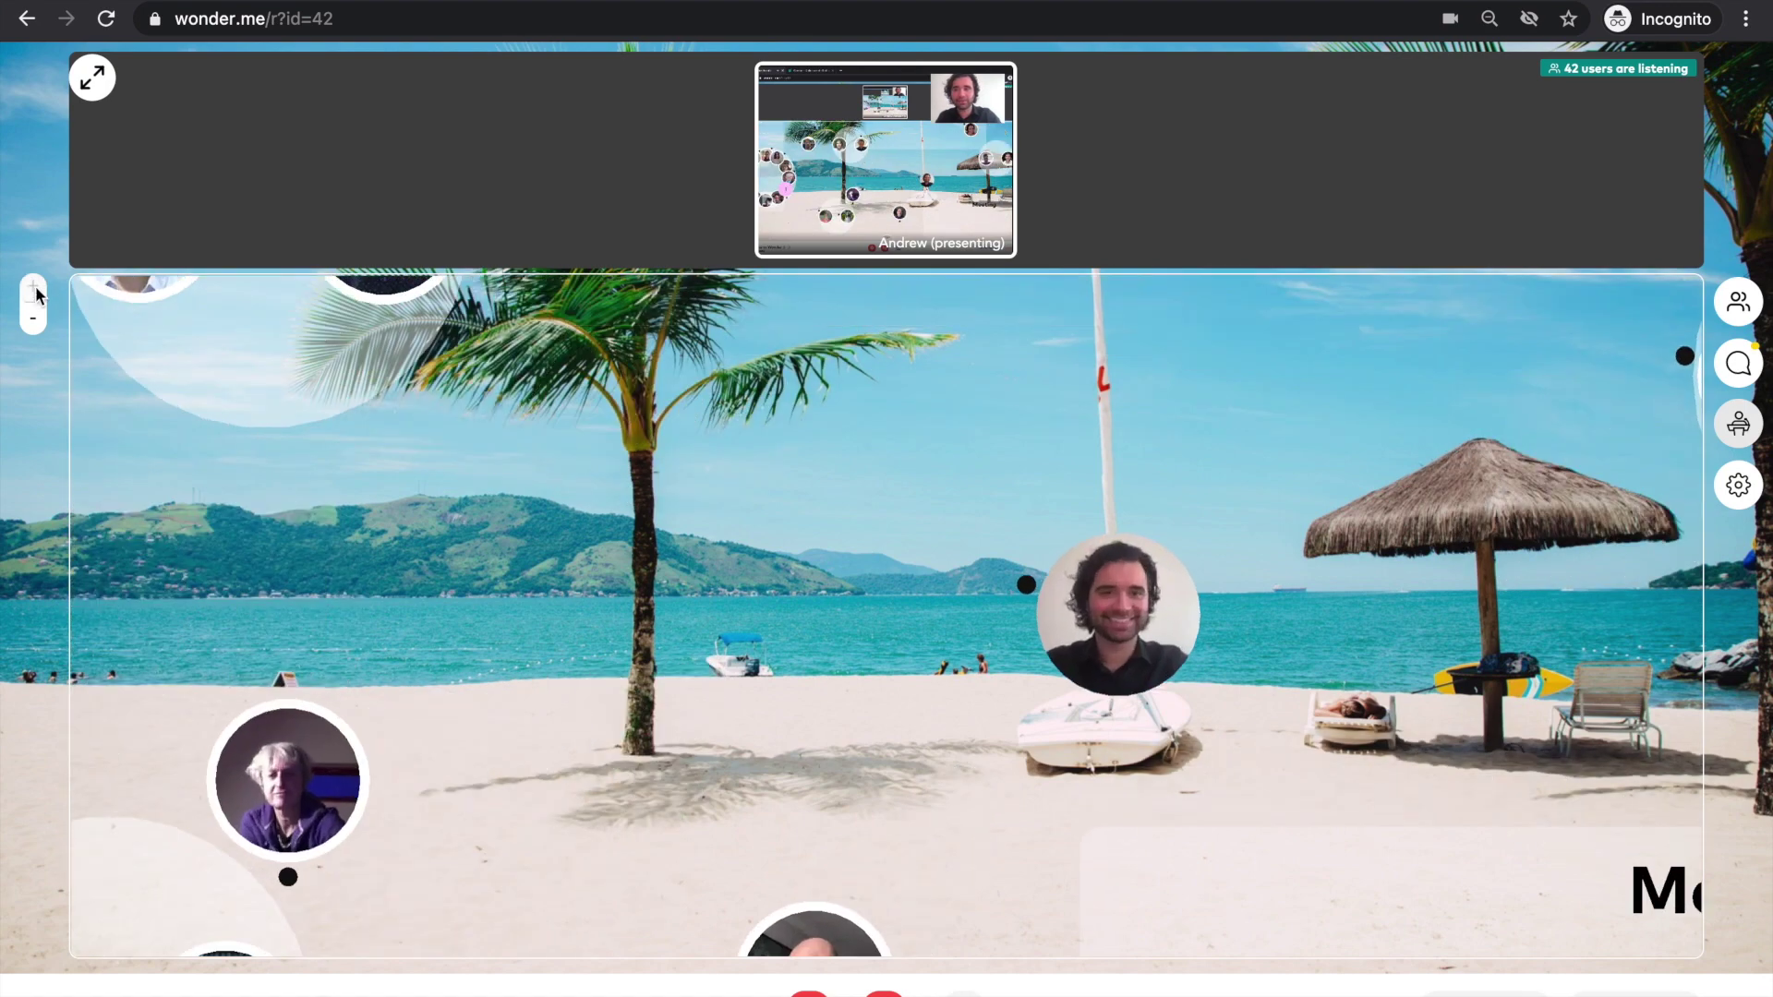
{"action": "left_click", "coordinate": [37, 325]}
{"action": "left_click", "coordinate": [37, 327]}
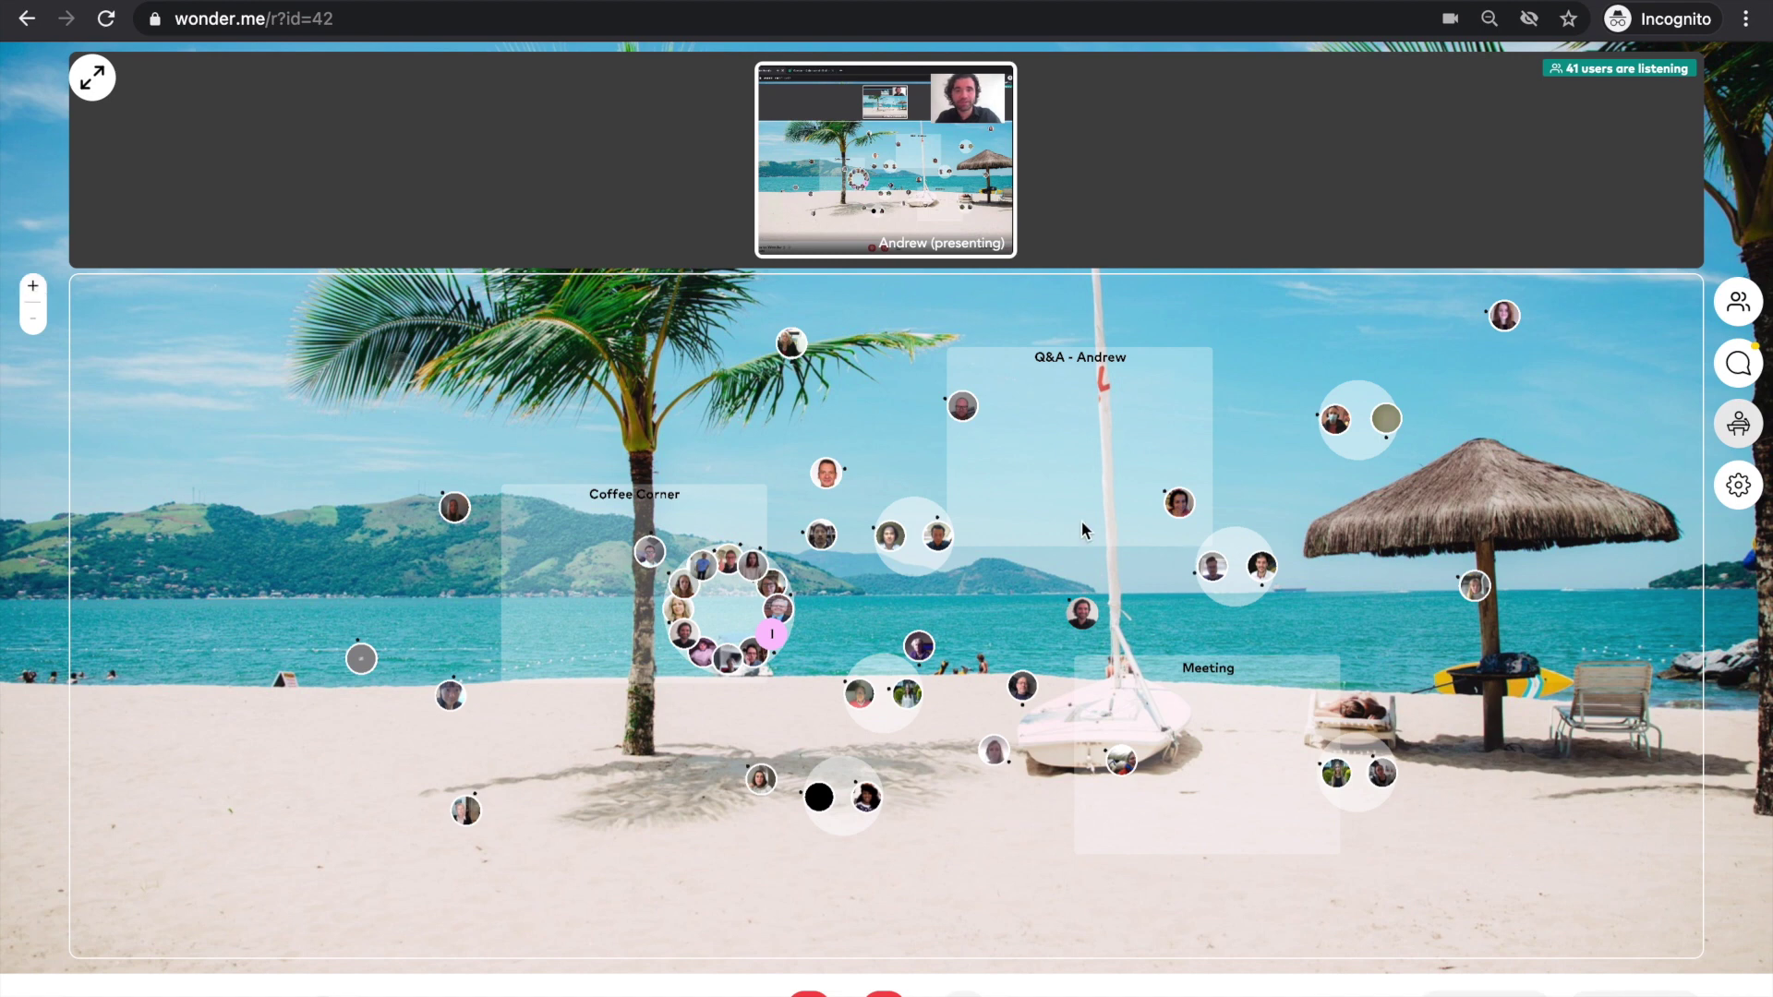
- Walk the avatar up into the Q&A - Andrew area
{"action": "left_click", "coordinate": [1083, 520]}
{"action": "left_click", "coordinate": [1118, 496]}
{"action": "left_click", "coordinate": [1054, 466]}
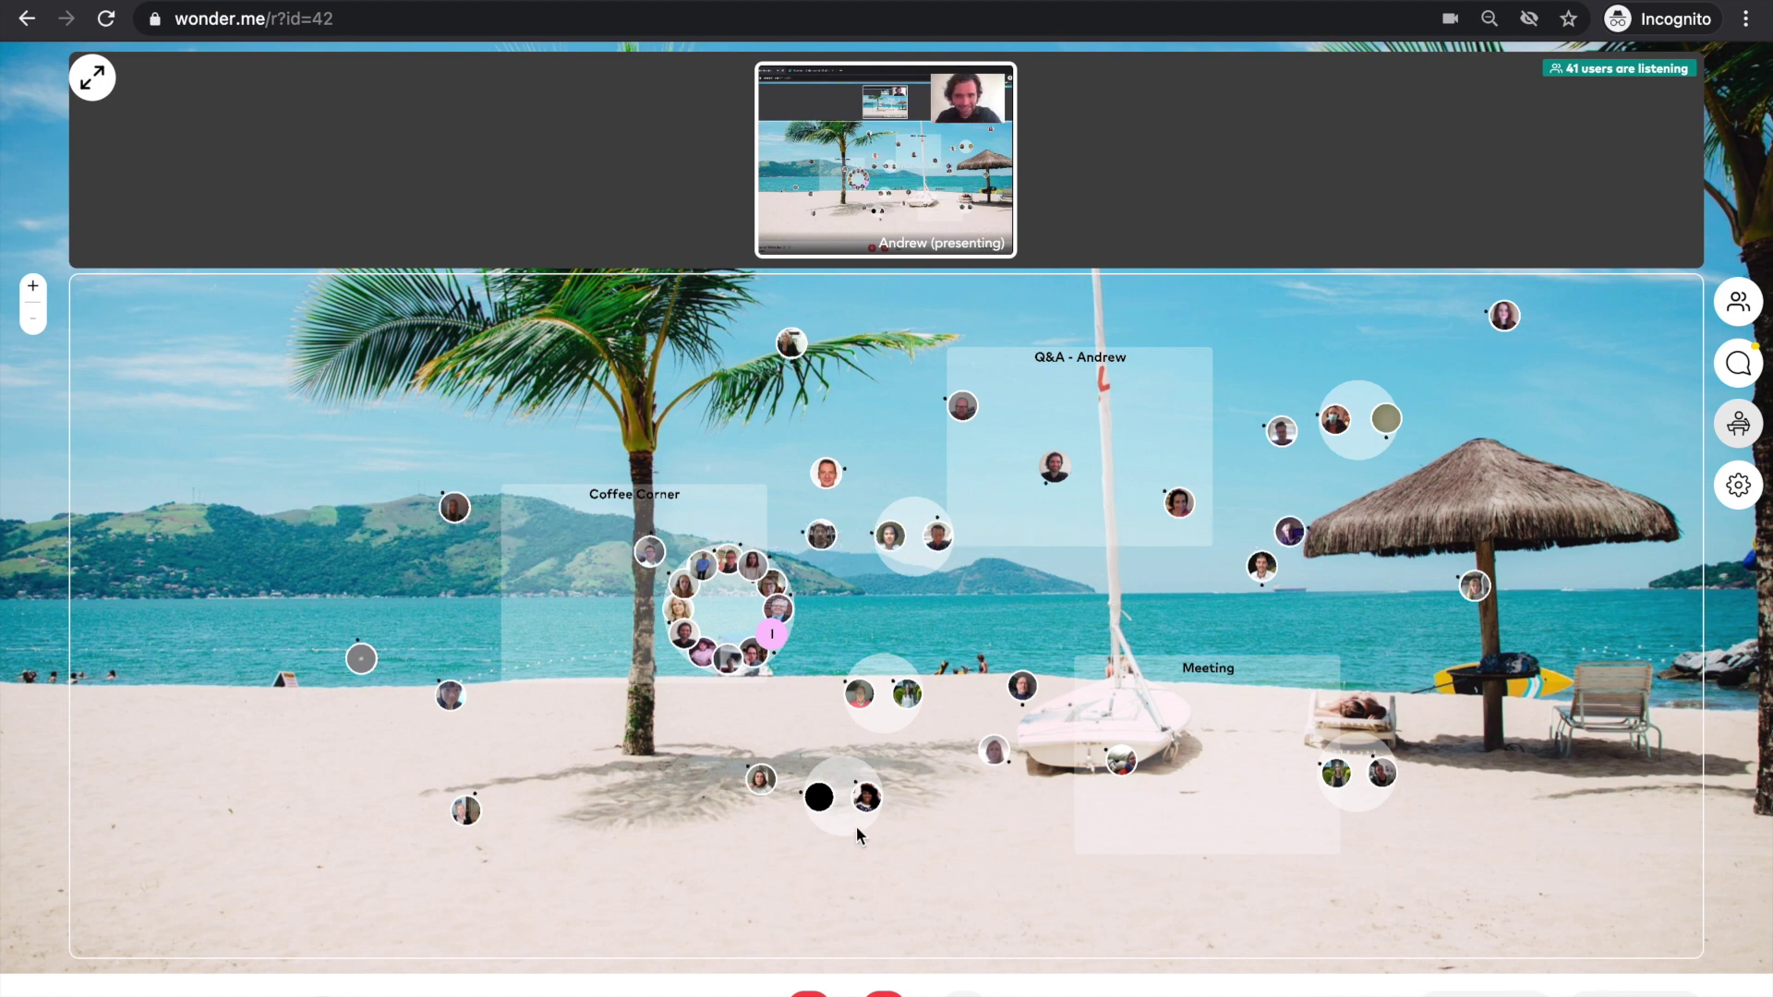
{"action": "left_click", "coordinate": [868, 800]}
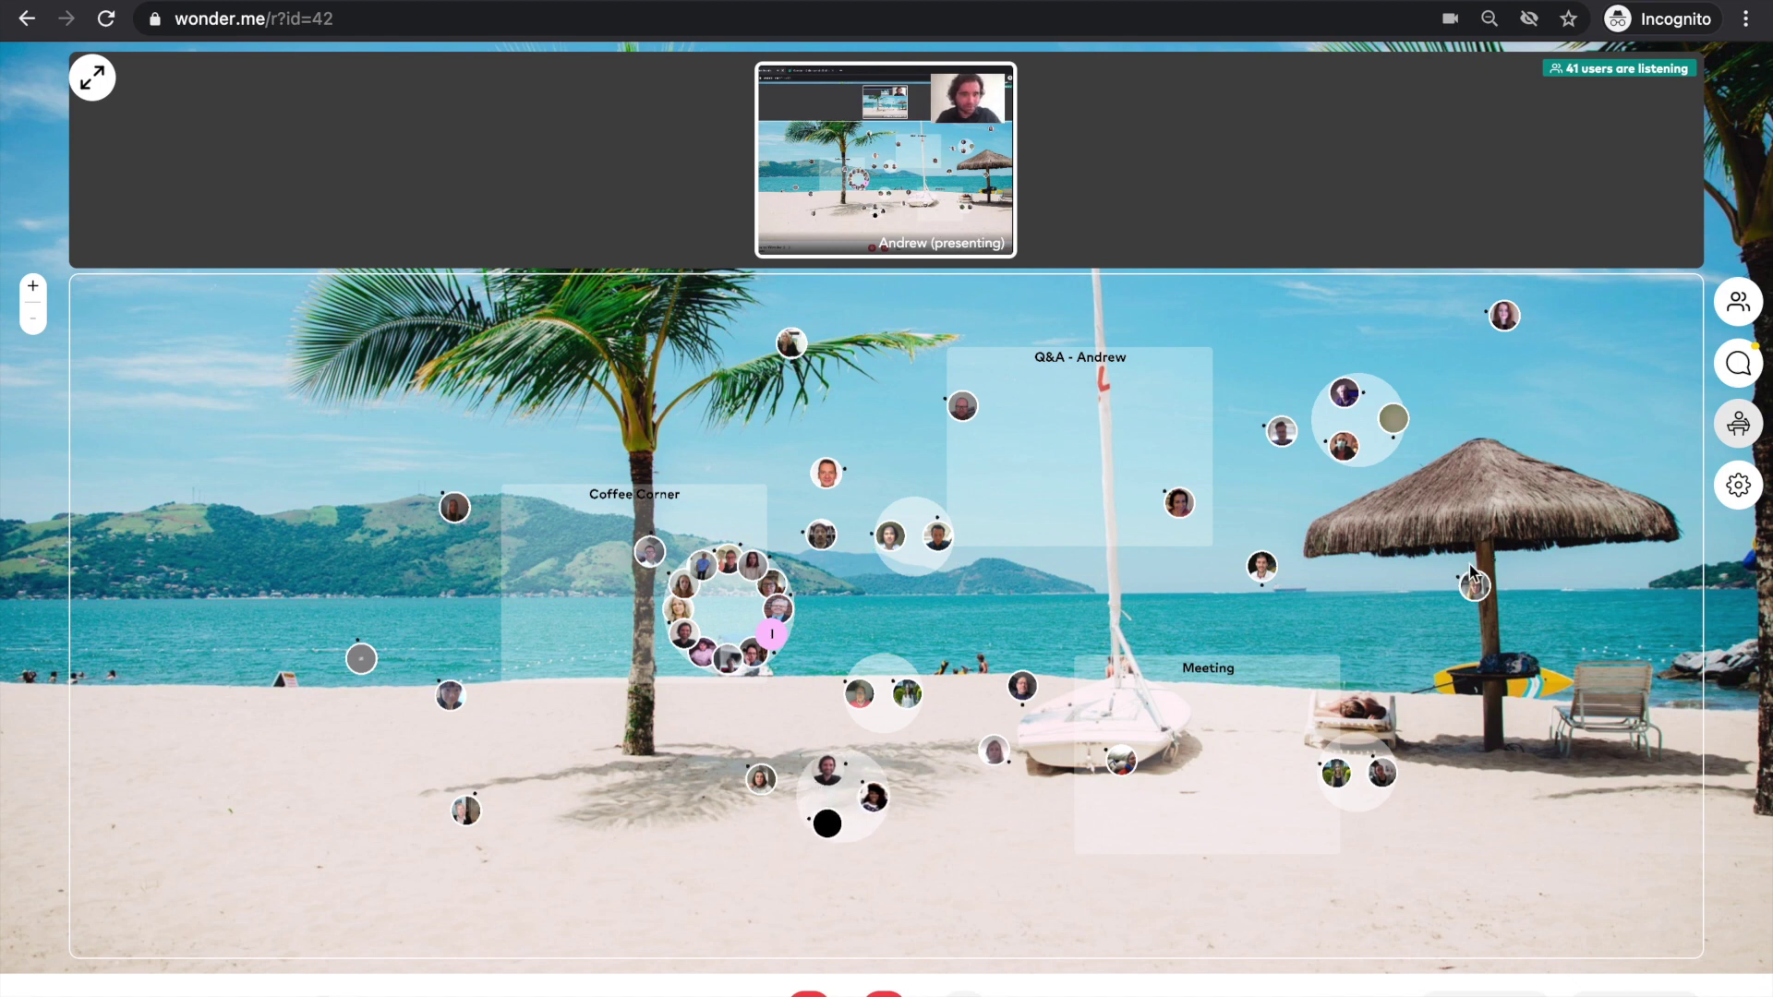
{"action": "mouse_move", "coordinate": [1478, 583]}
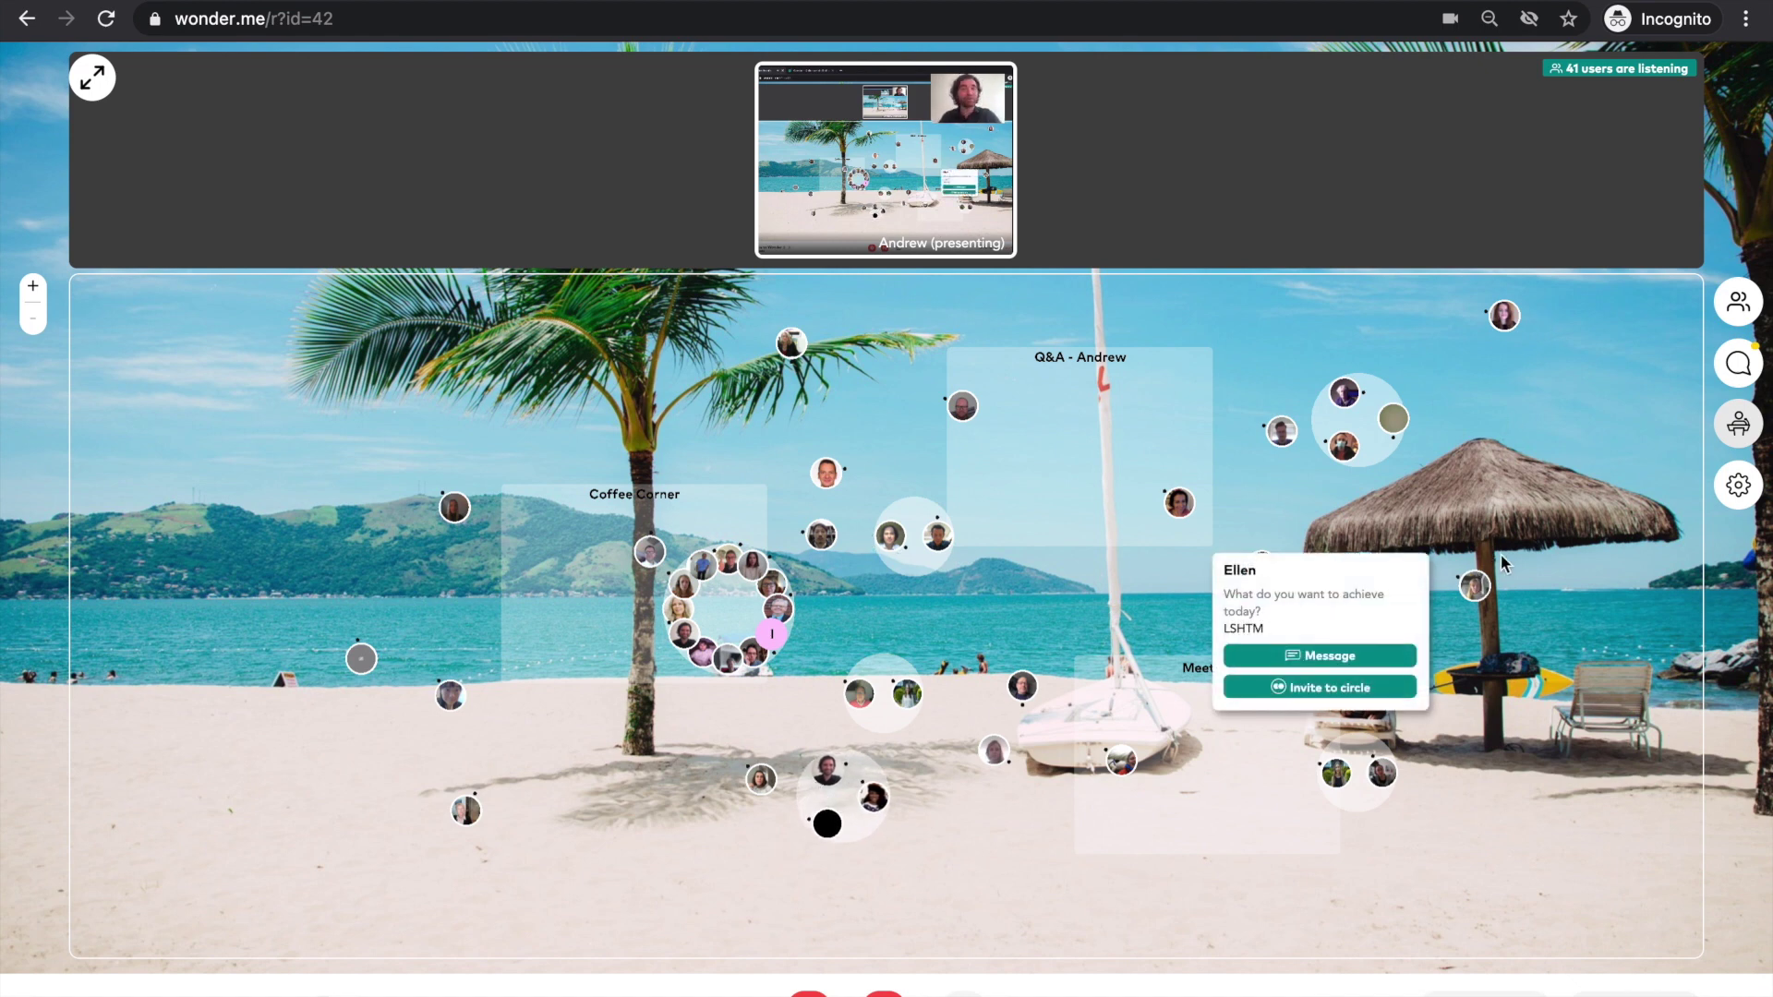